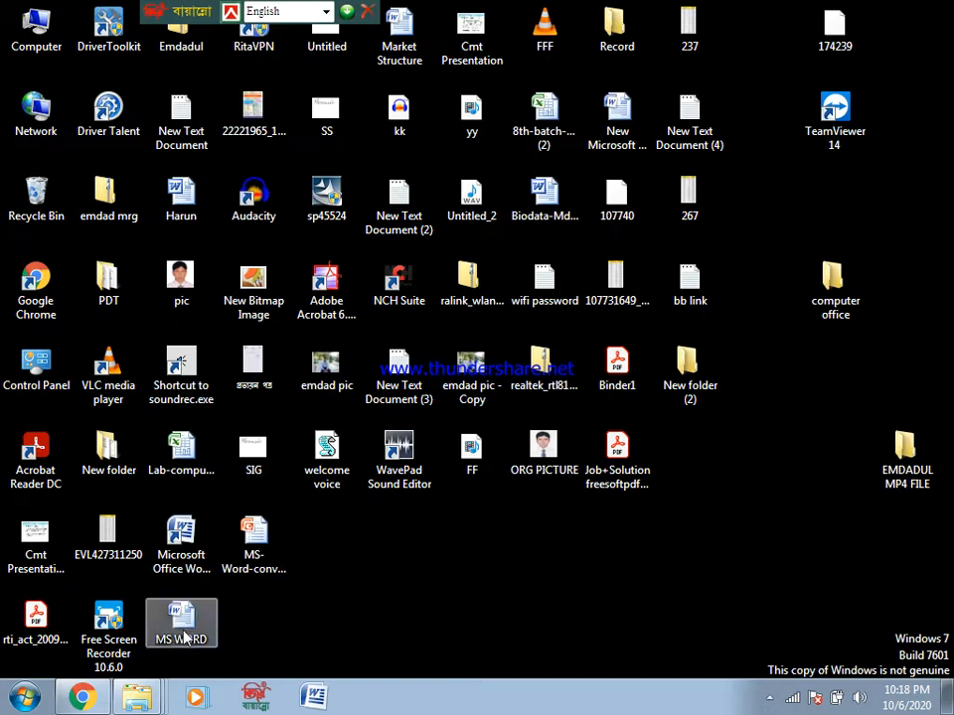
# - Launch Microsoft Office Excel 2007 from the Microsoft Office program folder and close it again
pyautogui.click(12, 701)
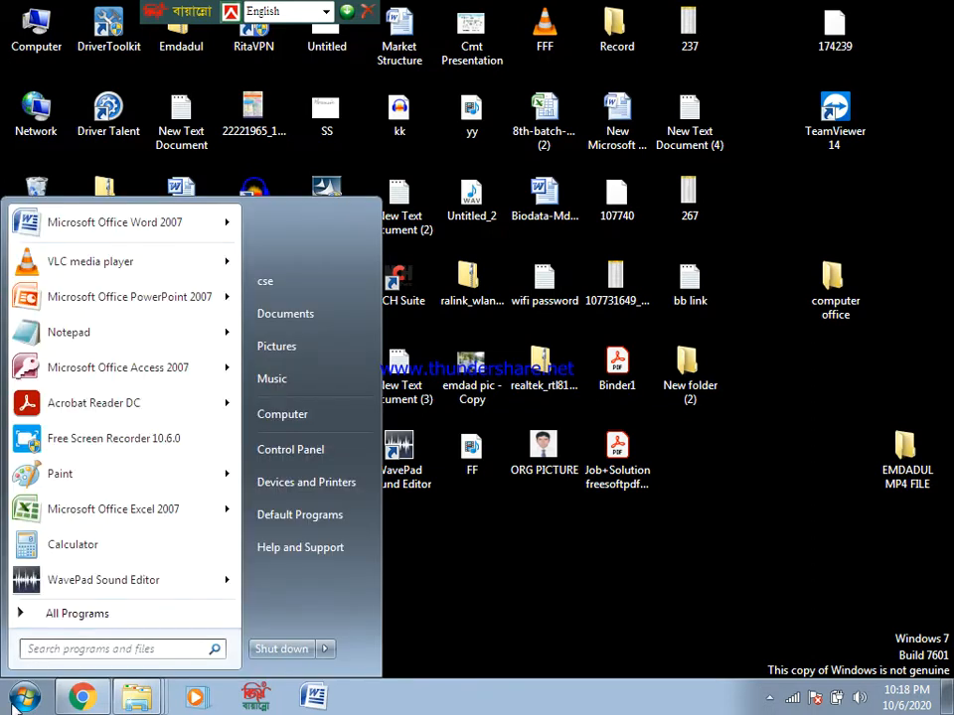
pyautogui.click(68, 617)
pyautogui.click(67, 617)
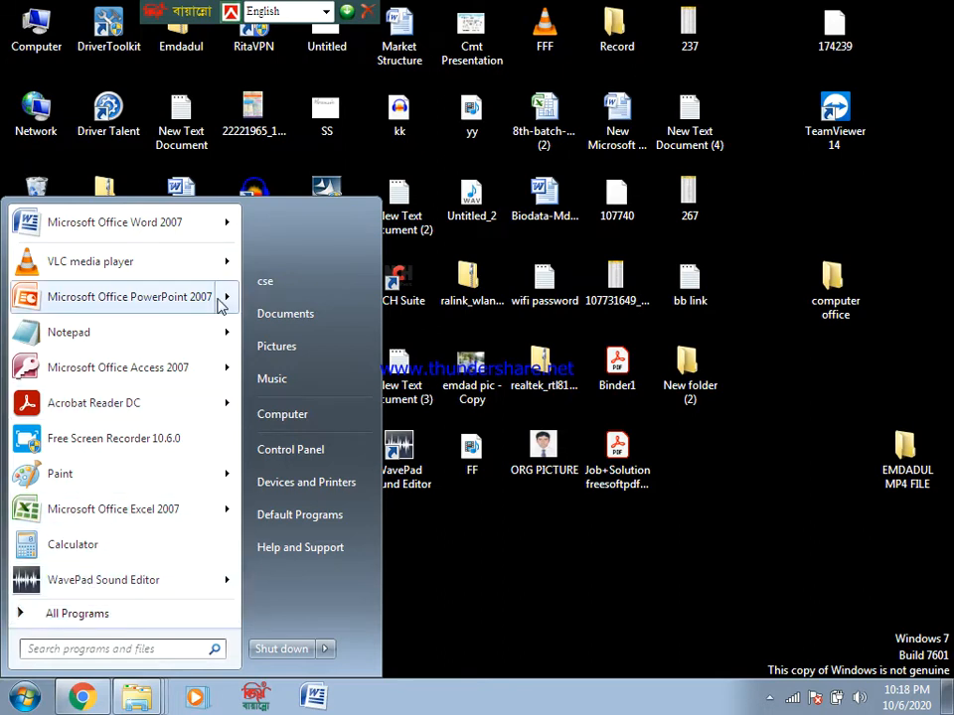
pyautogui.moveTo(196, 378)
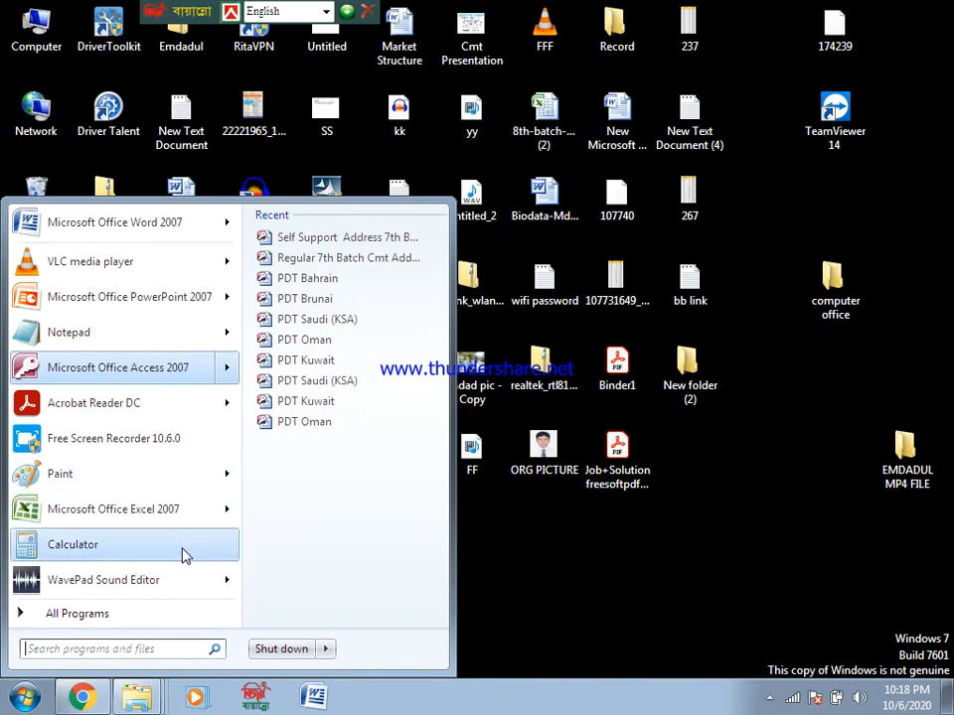
pyautogui.click(112, 615)
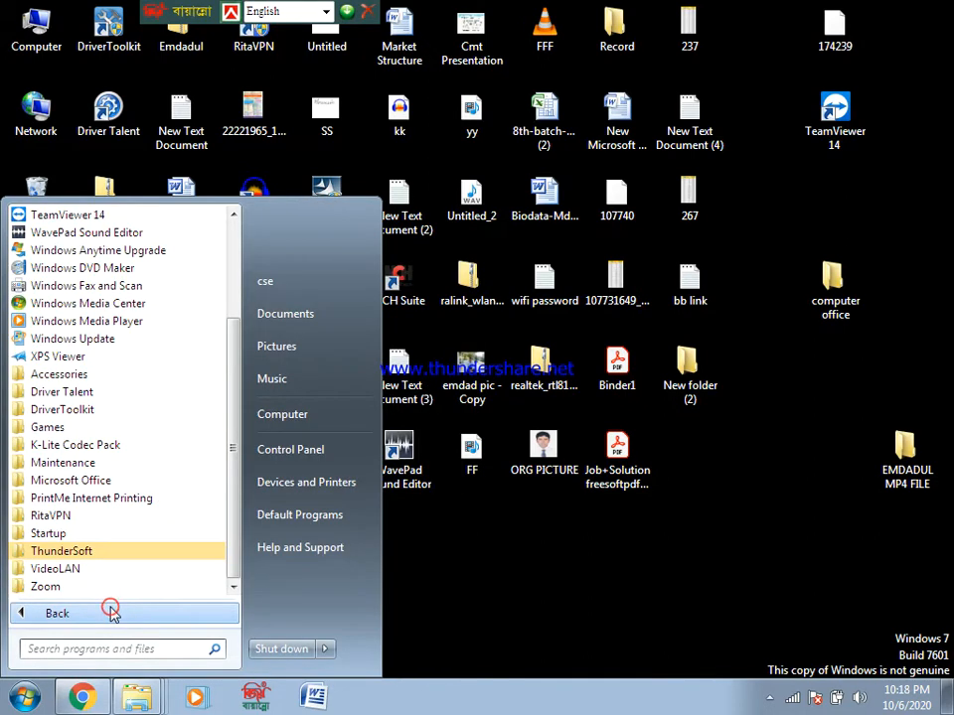
pyautogui.click(132, 481)
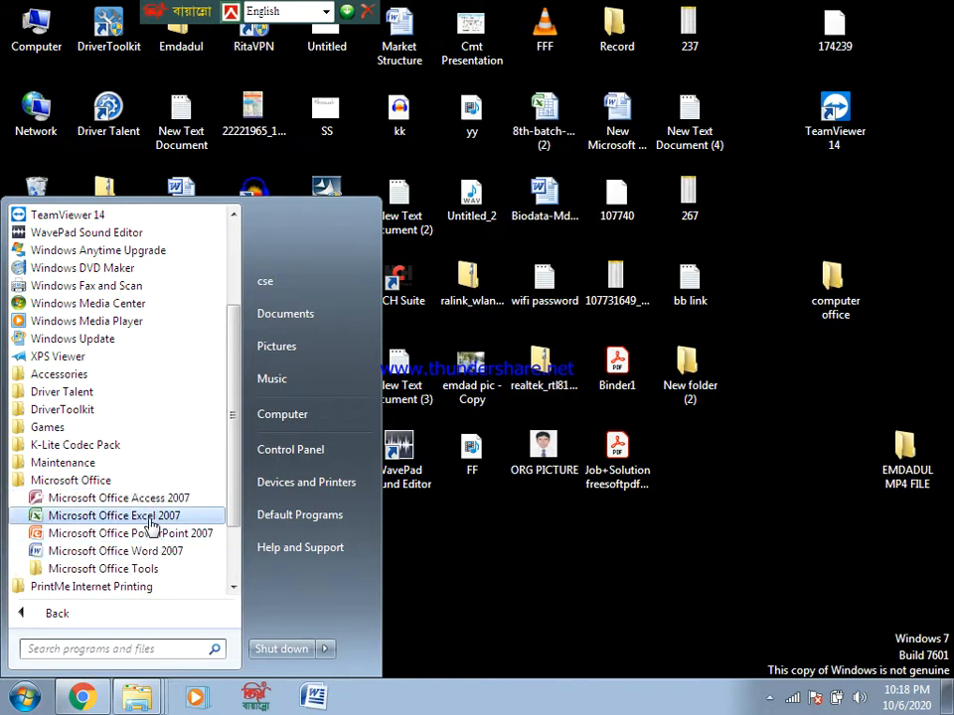
pyautogui.click(150, 518)
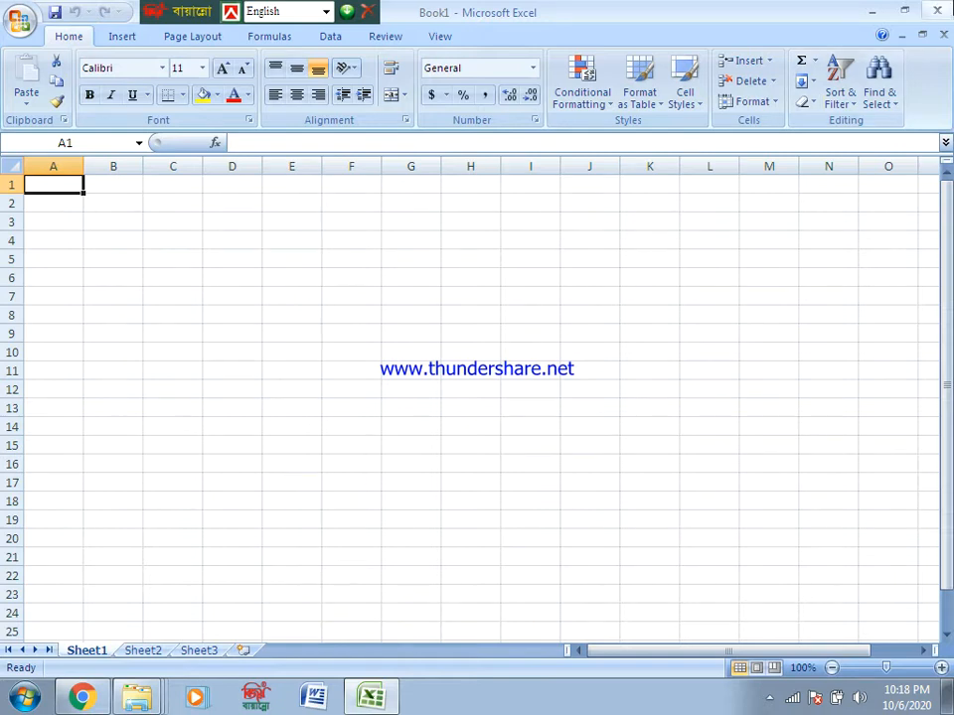
pyautogui.click(939, 10)
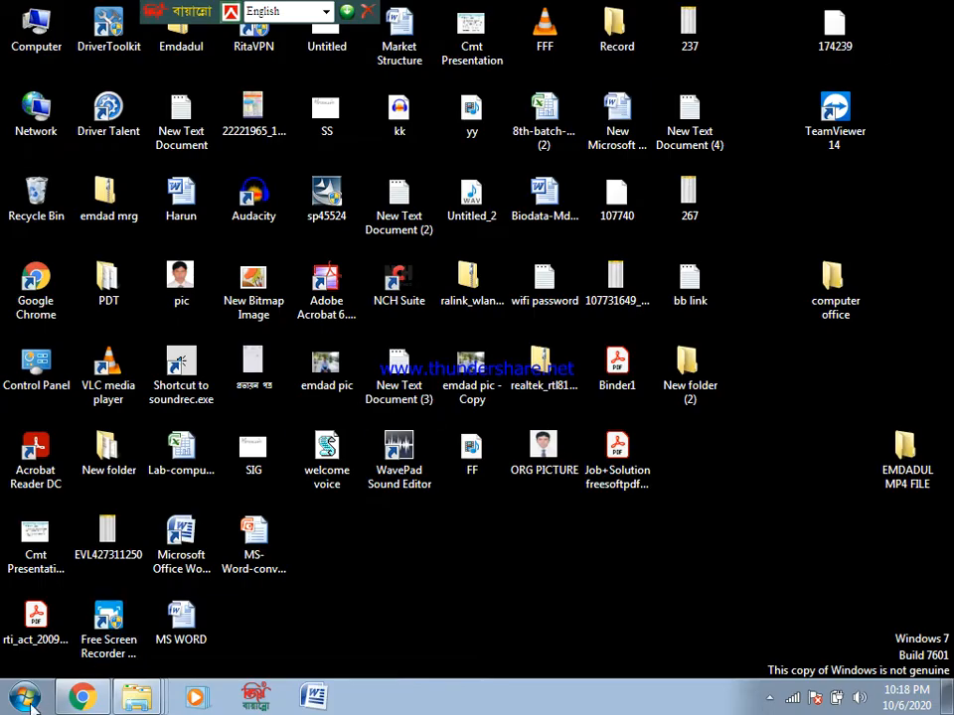
# - Create a desktop shortcut for Microsoft Office Excel 2007 from its entry in the Microsoft Office program folder
pyautogui.press('super')
pyautogui.click(88, 616)
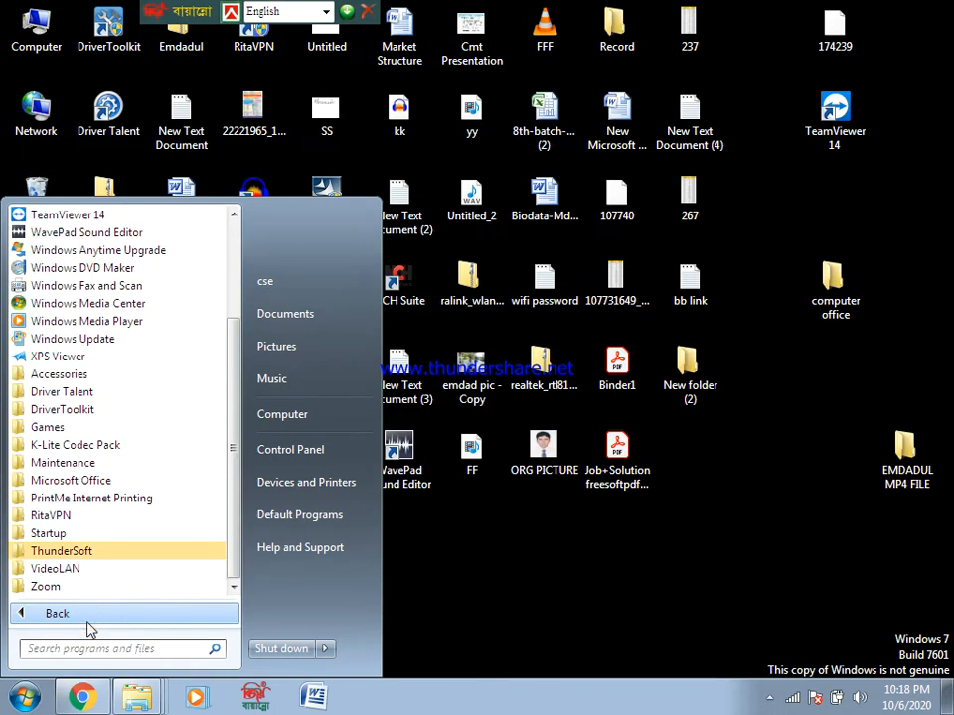
pyautogui.click(114, 481)
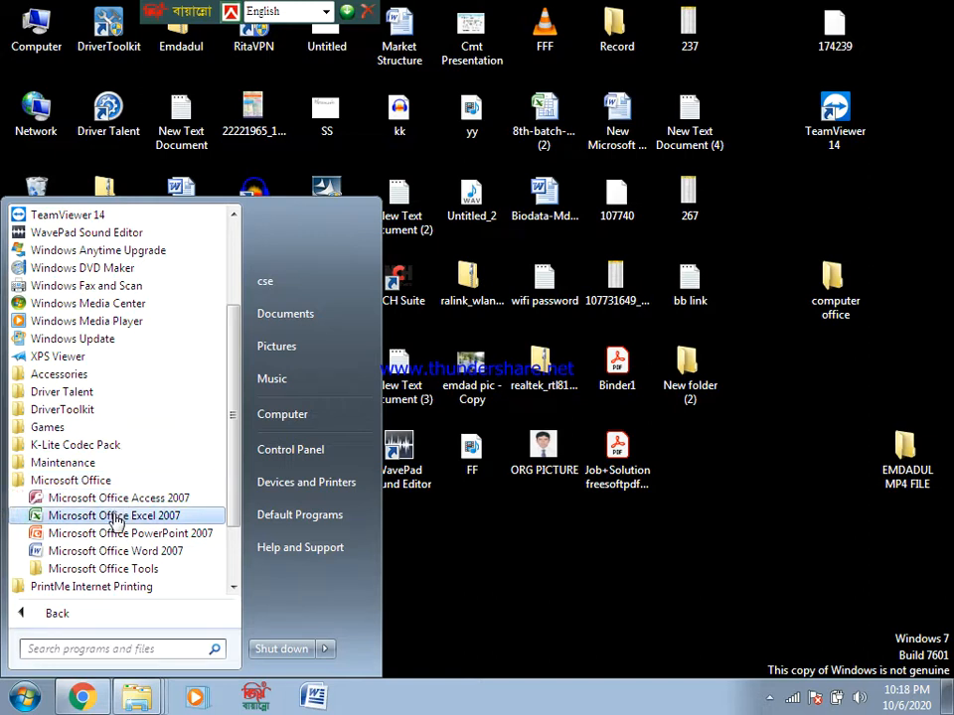
pyautogui.rightClick(116, 523)
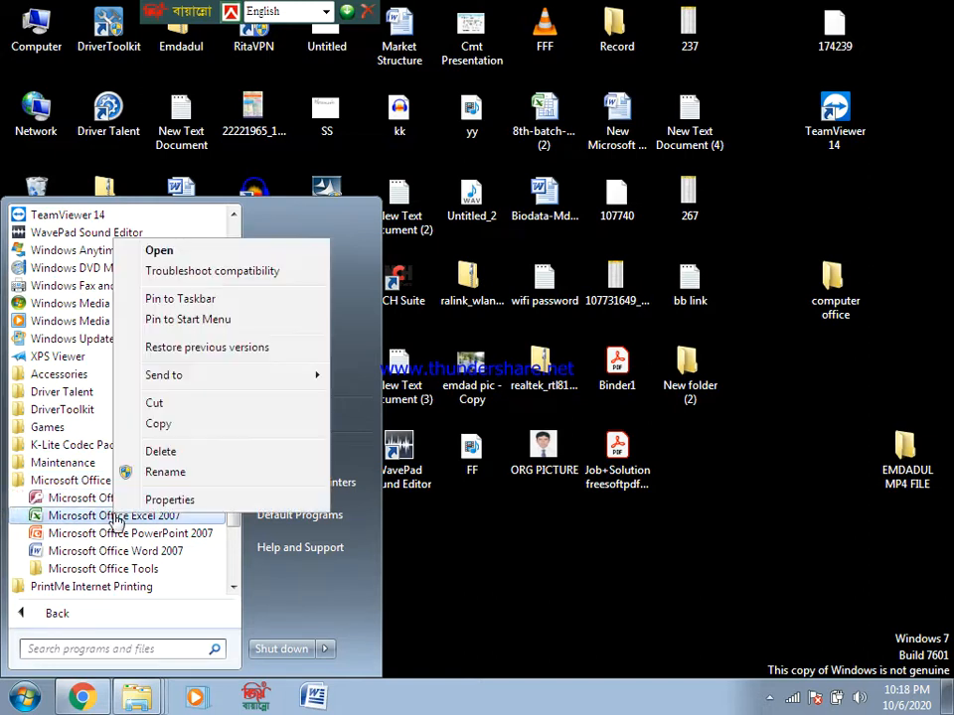
pyautogui.click(181, 377)
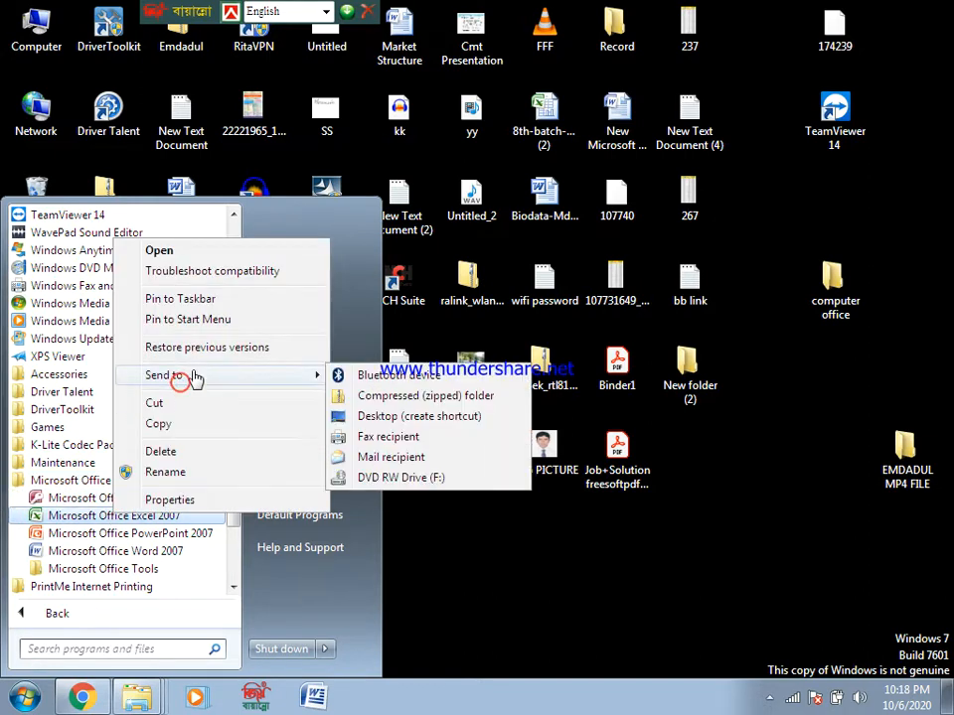
pyautogui.click(365, 416)
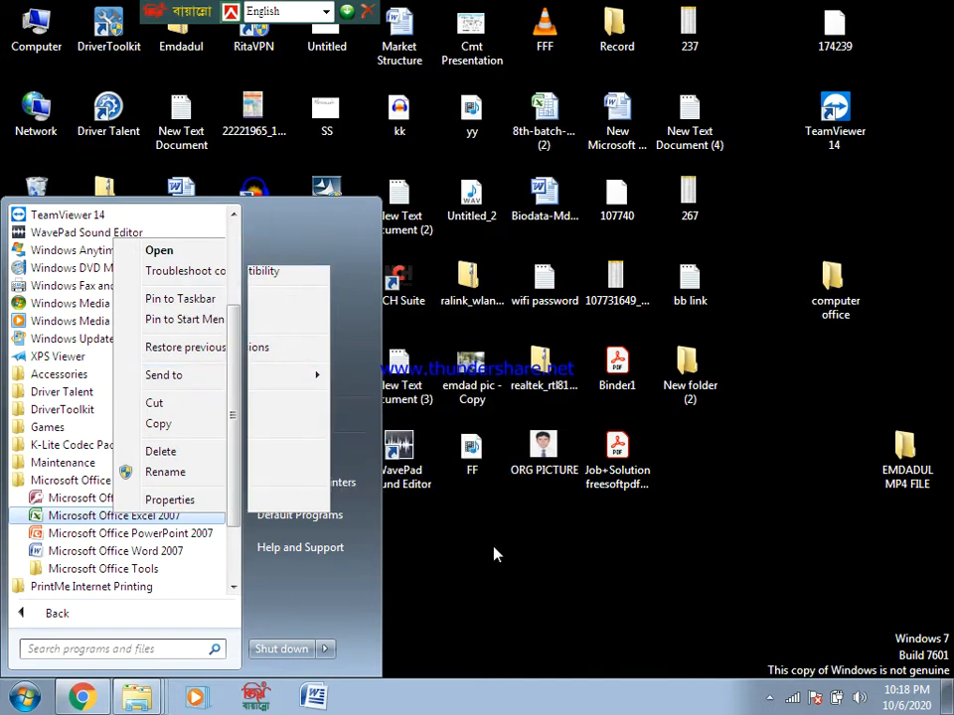
pyautogui.click(497, 554)
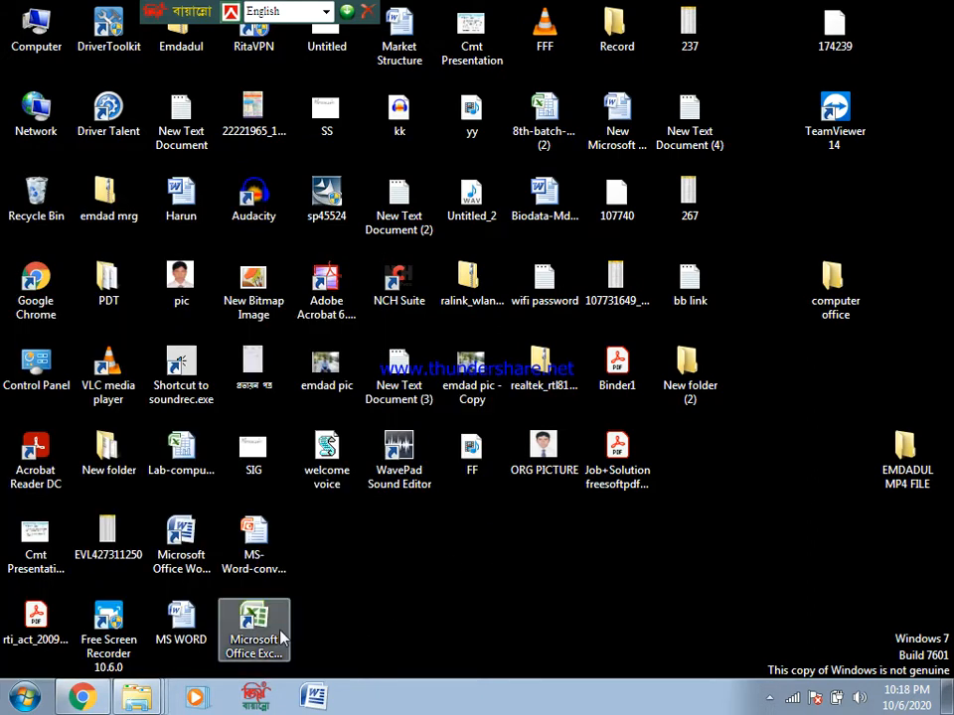
pyautogui.click(353, 592)
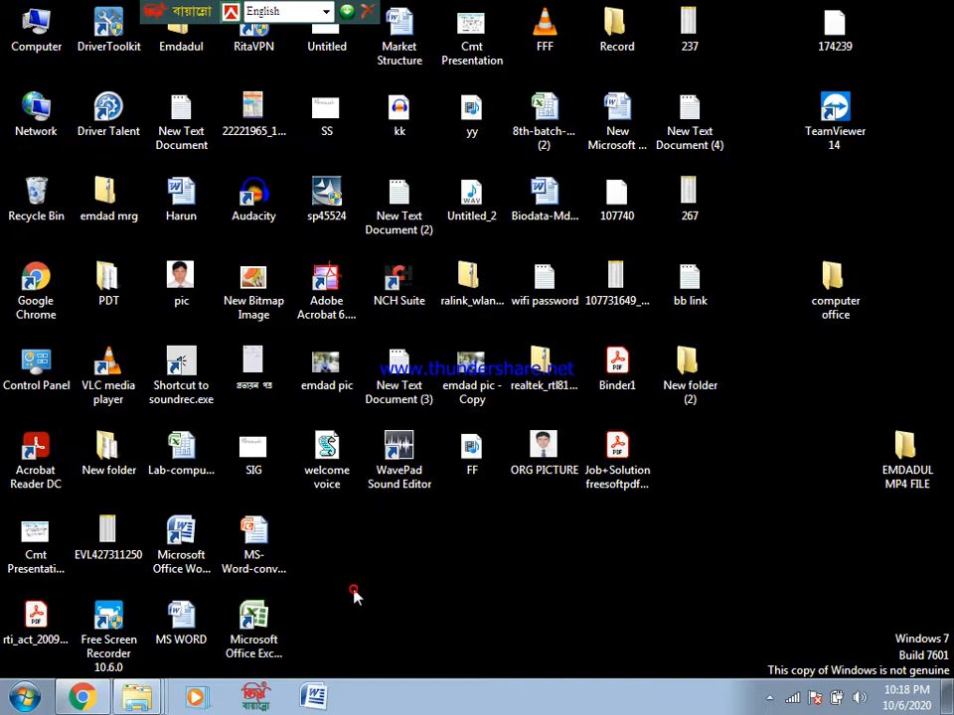
# - Launch Excel with its desktop shortcut and close the program
pyautogui.doubleClick(265, 651)
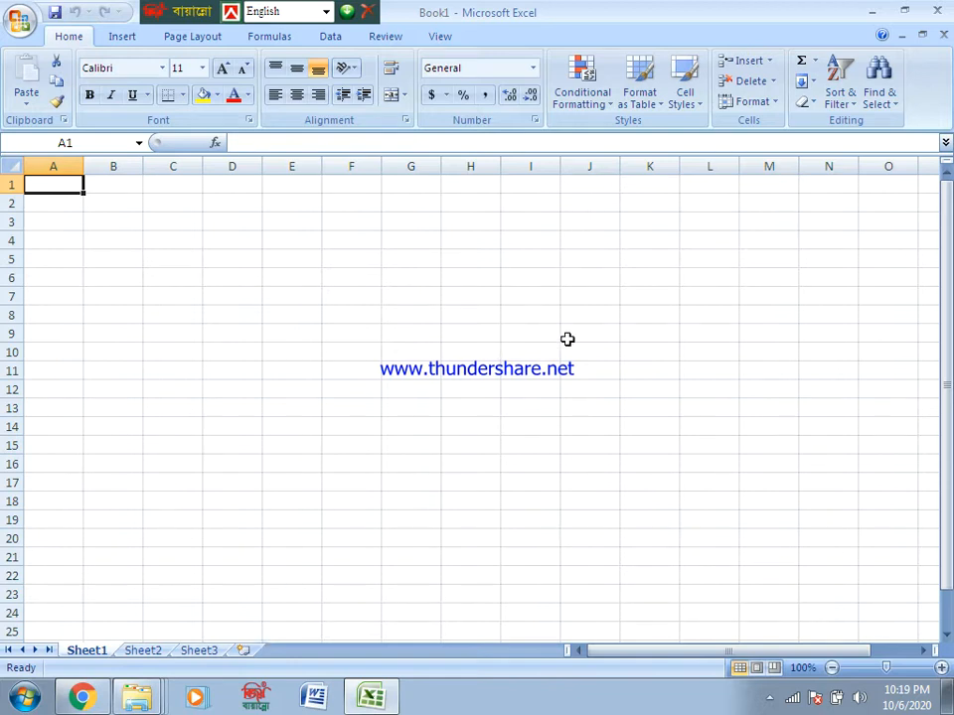
pyautogui.click(937, 13)
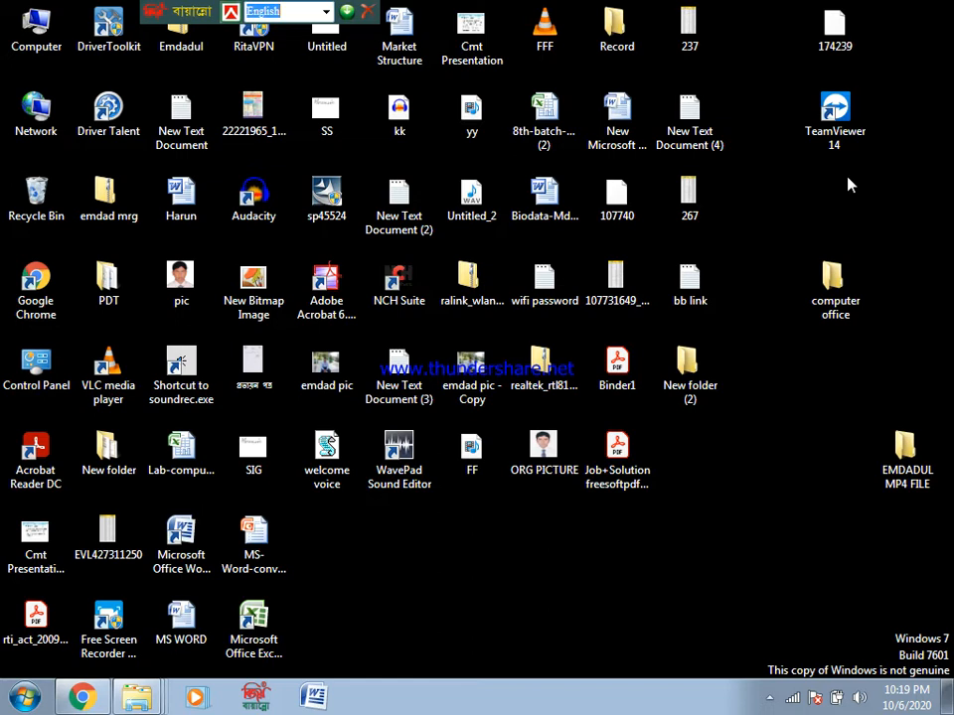
# - Start Excel from the desktop shortcut and create a new Blank Workbook
pyautogui.doubleClick(276, 630)
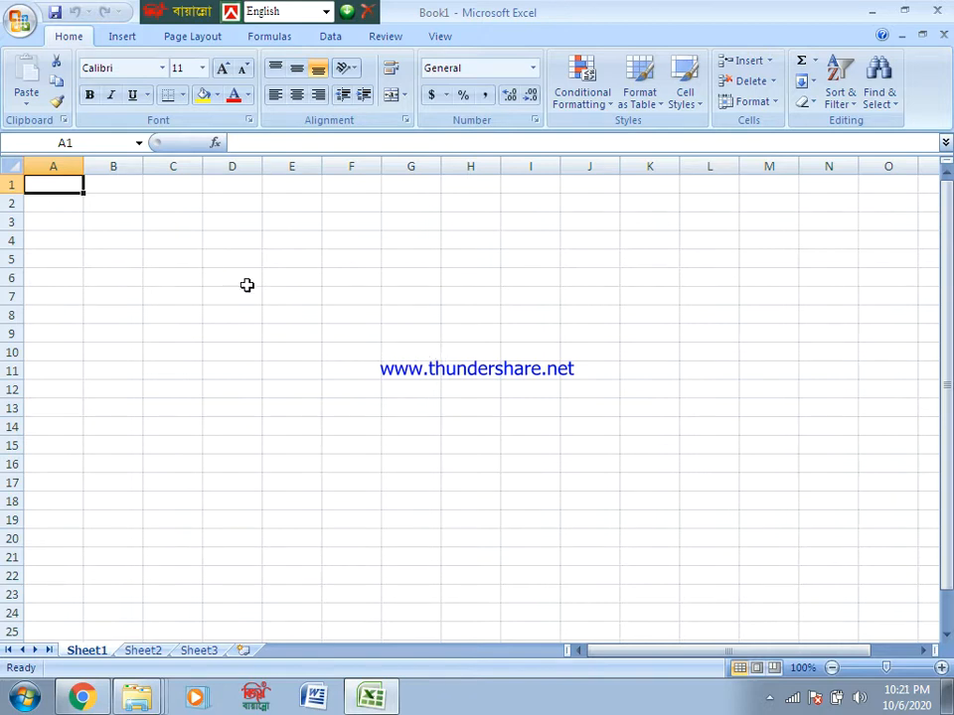
pyautogui.click(50, 64)
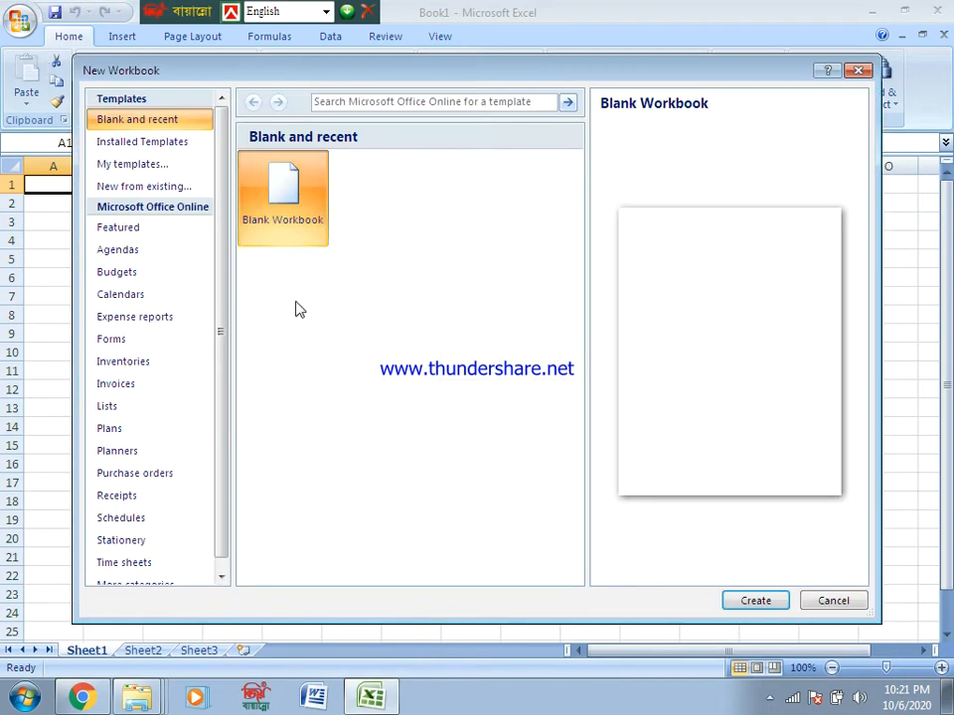
pyautogui.doubleClick(299, 221)
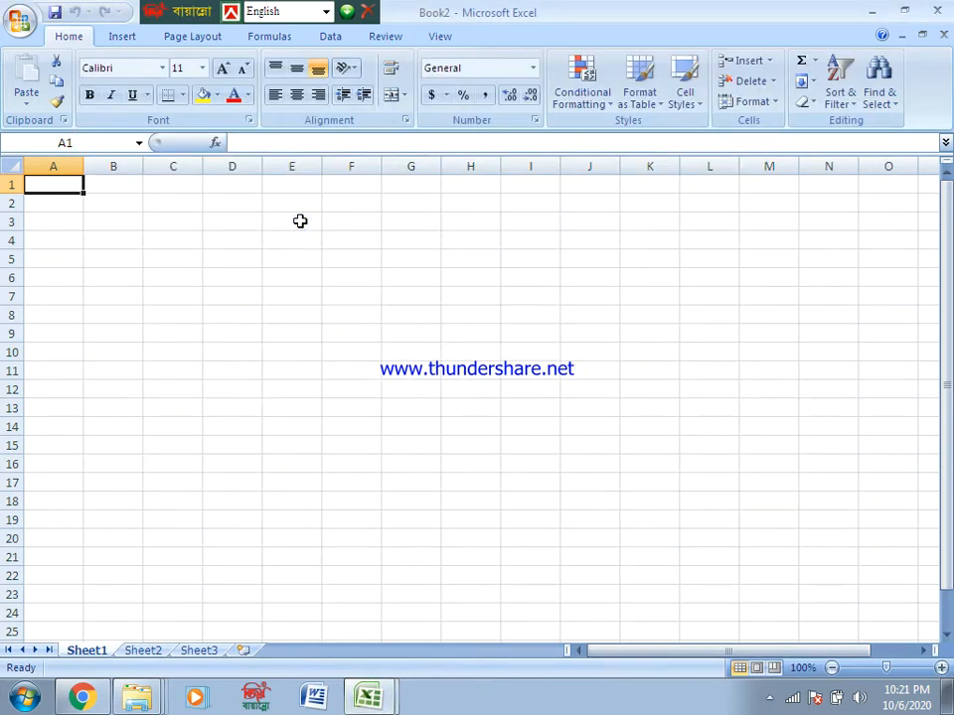
# - Save the Book1 workbook to the Desktop as an Excel Workbook with cell E17 selected, and close Excel
pyautogui.click(402, 655)
pyautogui.click(319, 485)
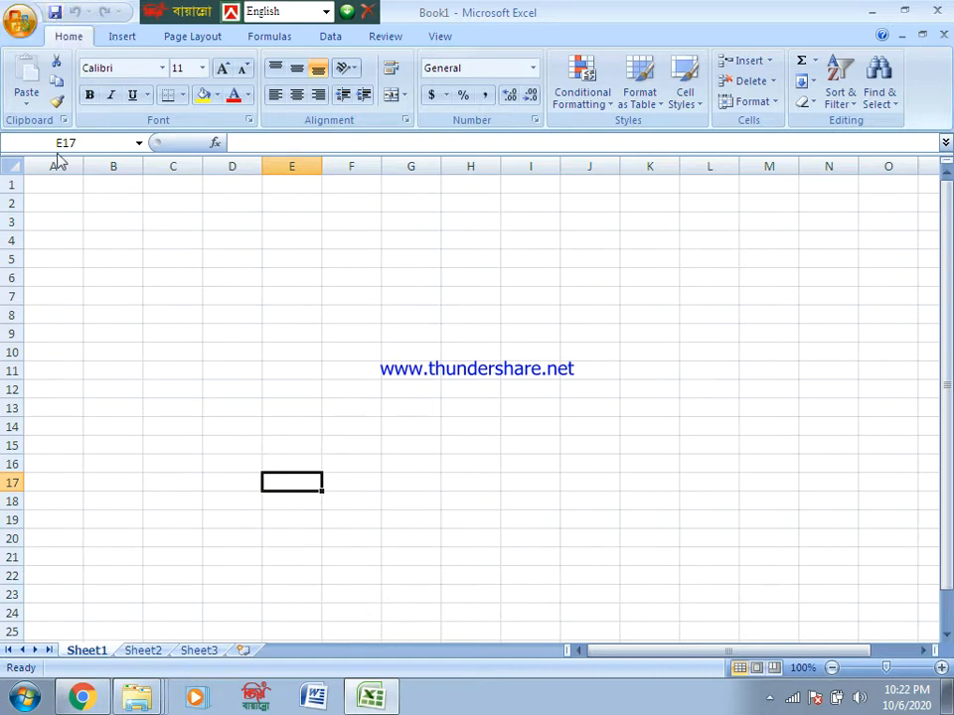
pyautogui.hotkey('ctrl', 's')
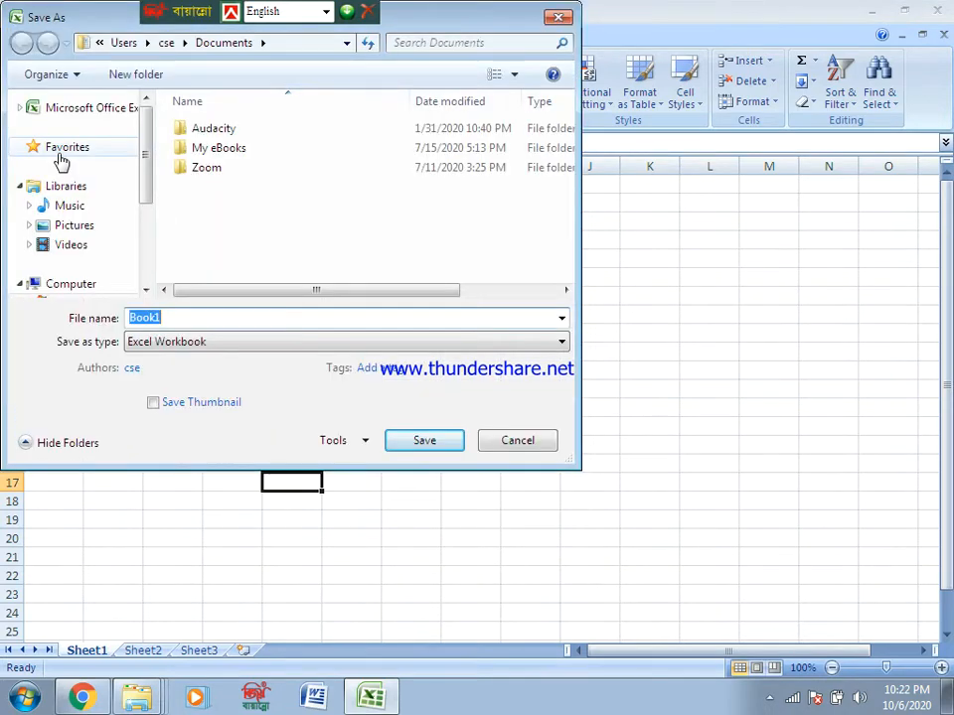
pyautogui.click(298, 44)
pyautogui.write('DES')
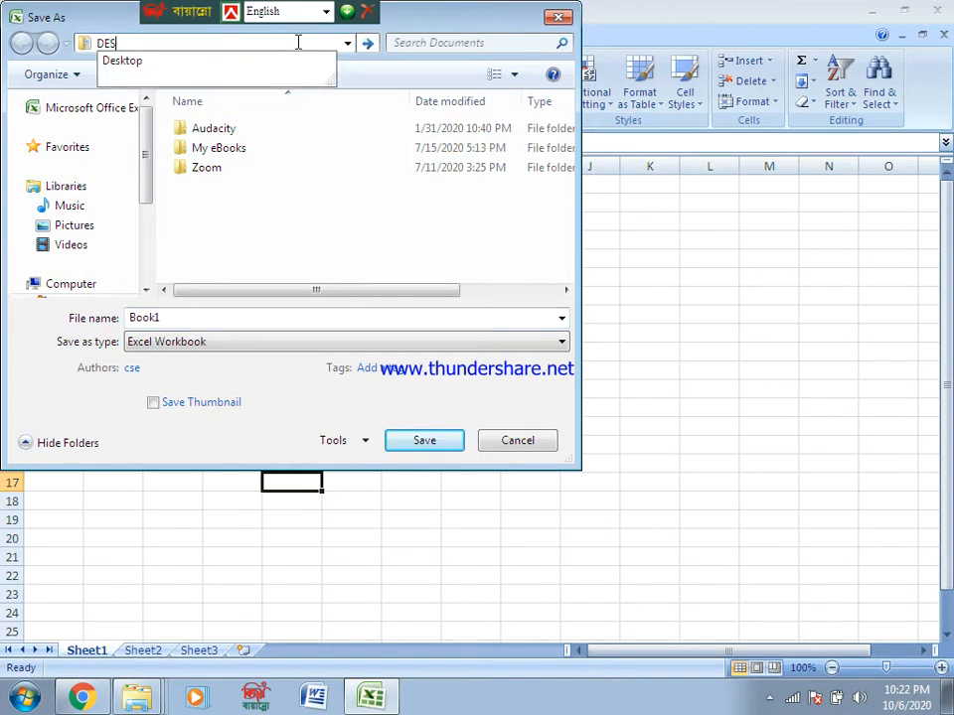
pyautogui.click(204, 70)
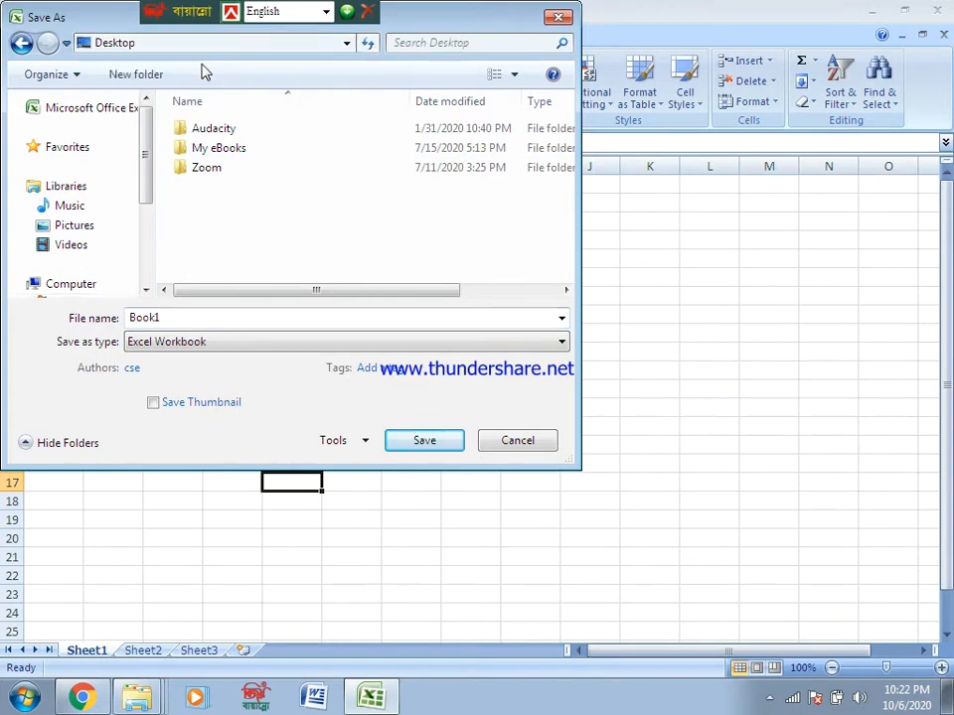
pyautogui.click(424, 443)
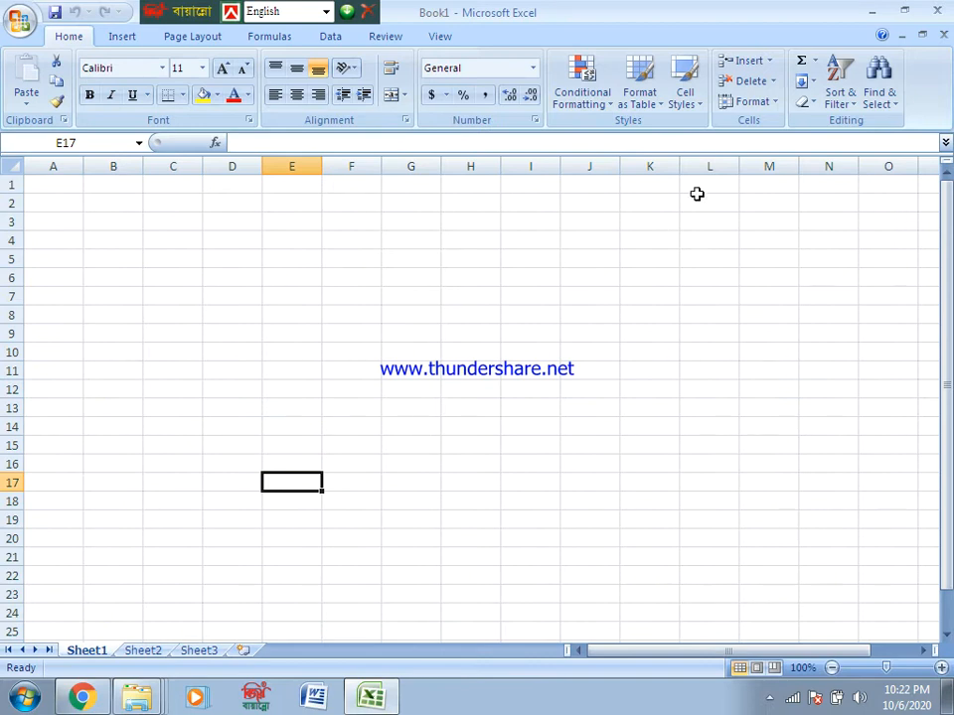
pyautogui.click(936, 17)
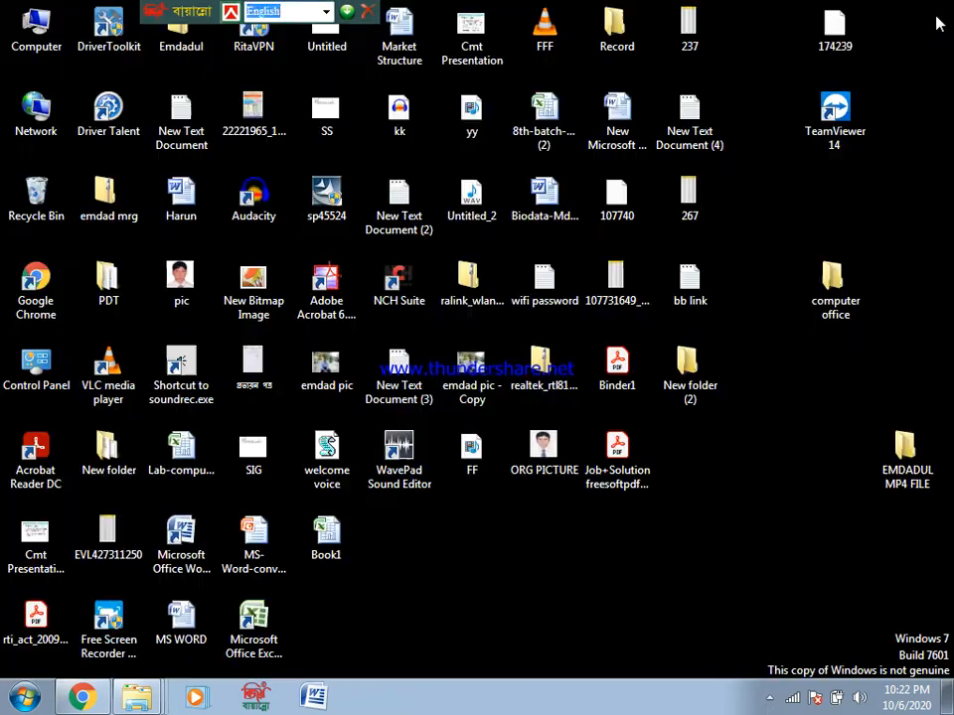
# - Reopen the saved Book1 file from the desktop and close it
pyautogui.doubleClick(335, 558)
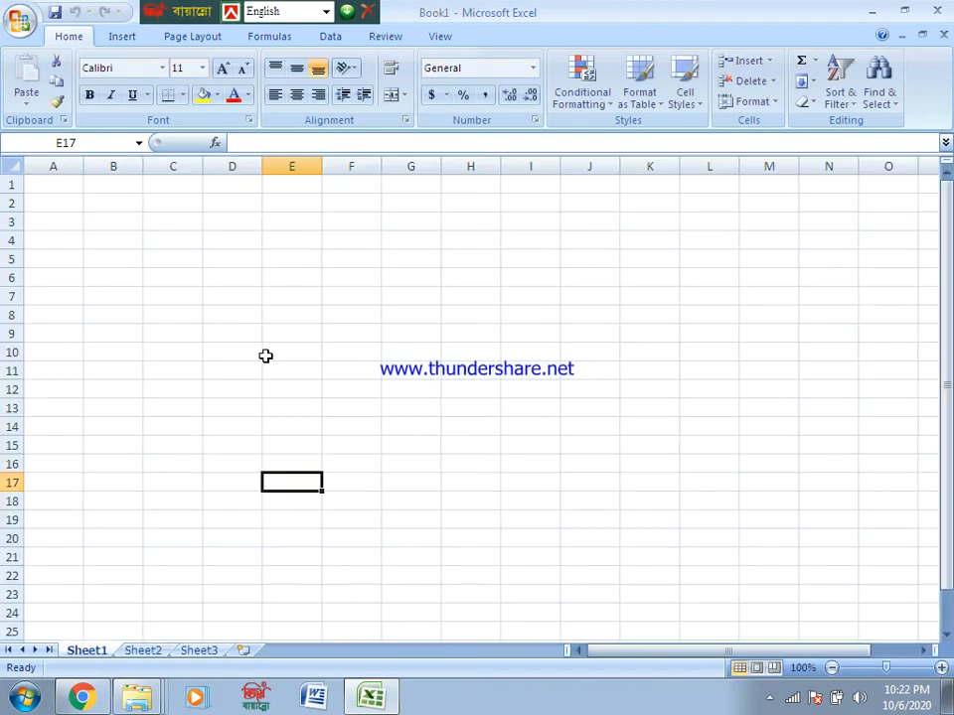
pyautogui.click(936, 10)
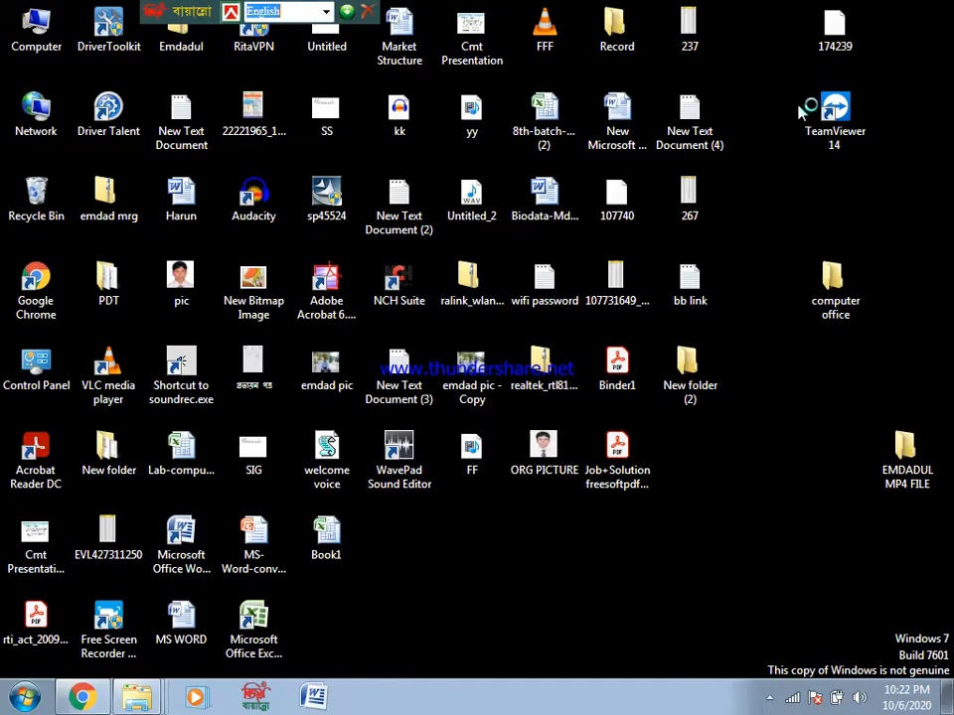
# - Rename the Book1 file on the desktop as MS EXCEL
pyautogui.rightClick(333, 535)
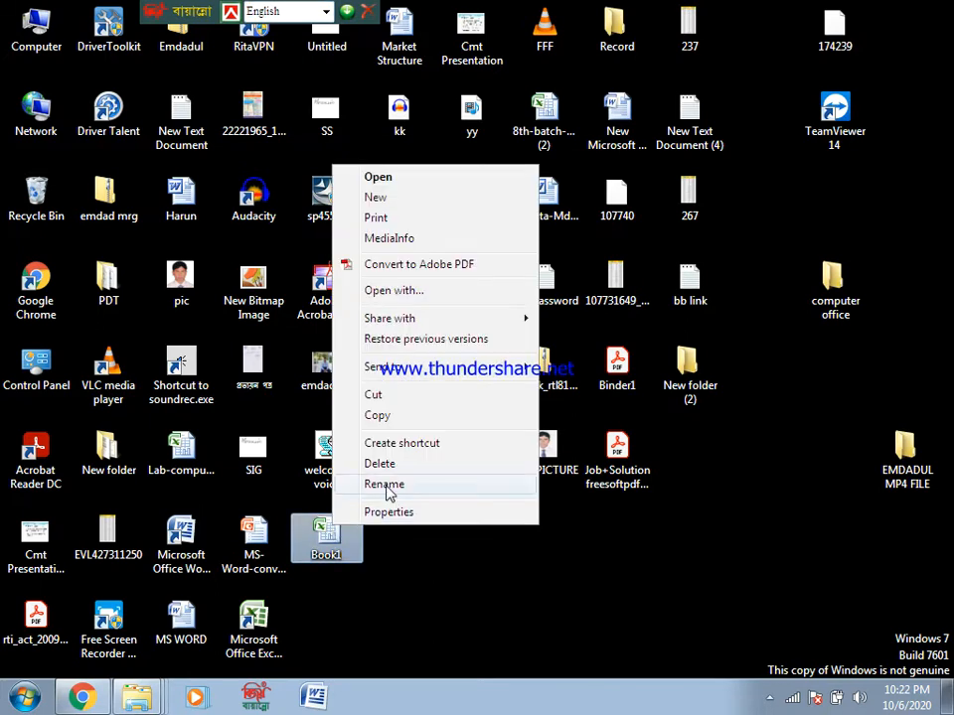
pyautogui.click(416, 488)
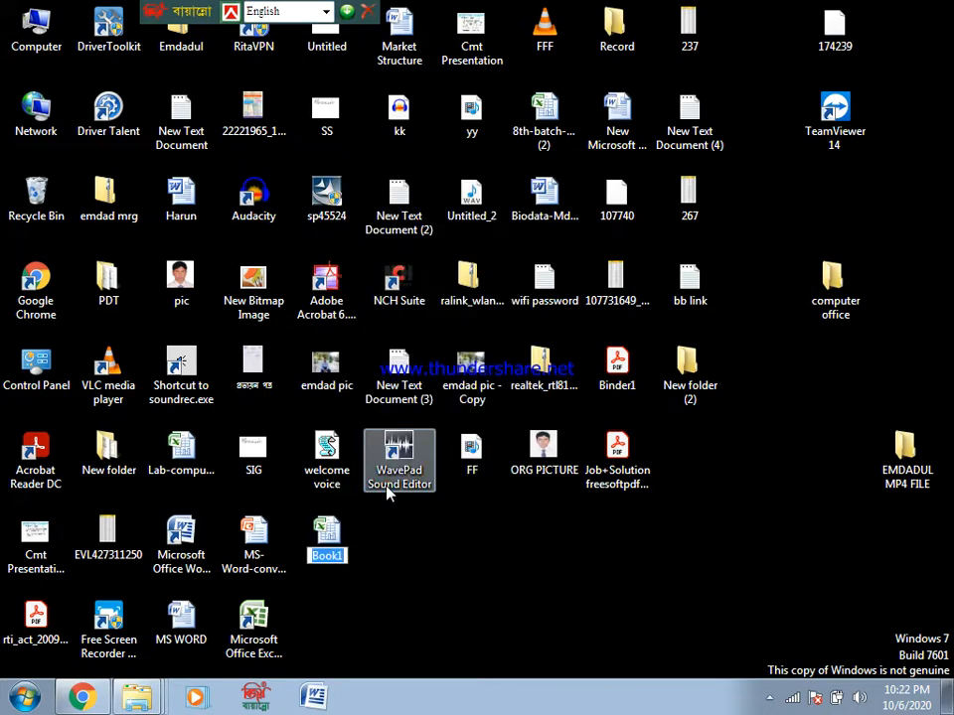
pyautogui.write('MS')
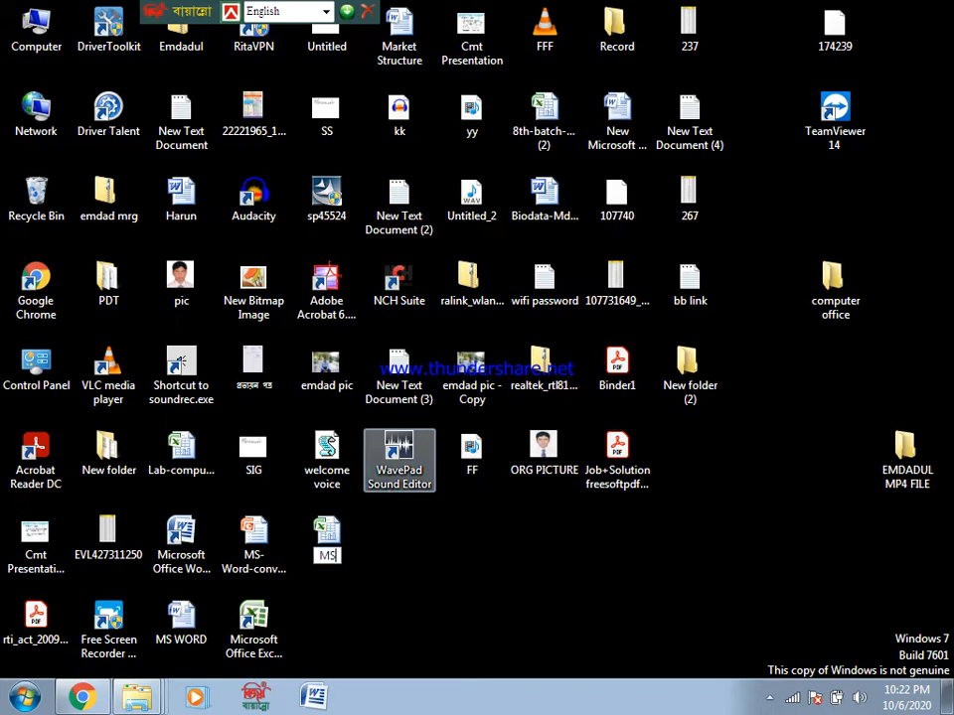
pyautogui.write(' EXCE')
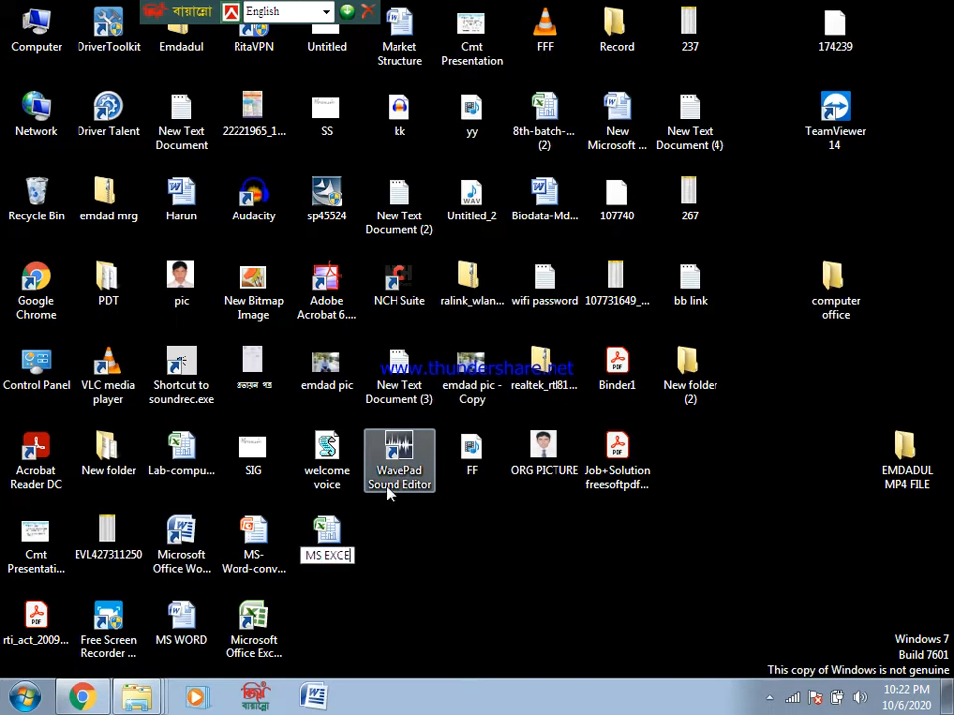
pyautogui.write('L')
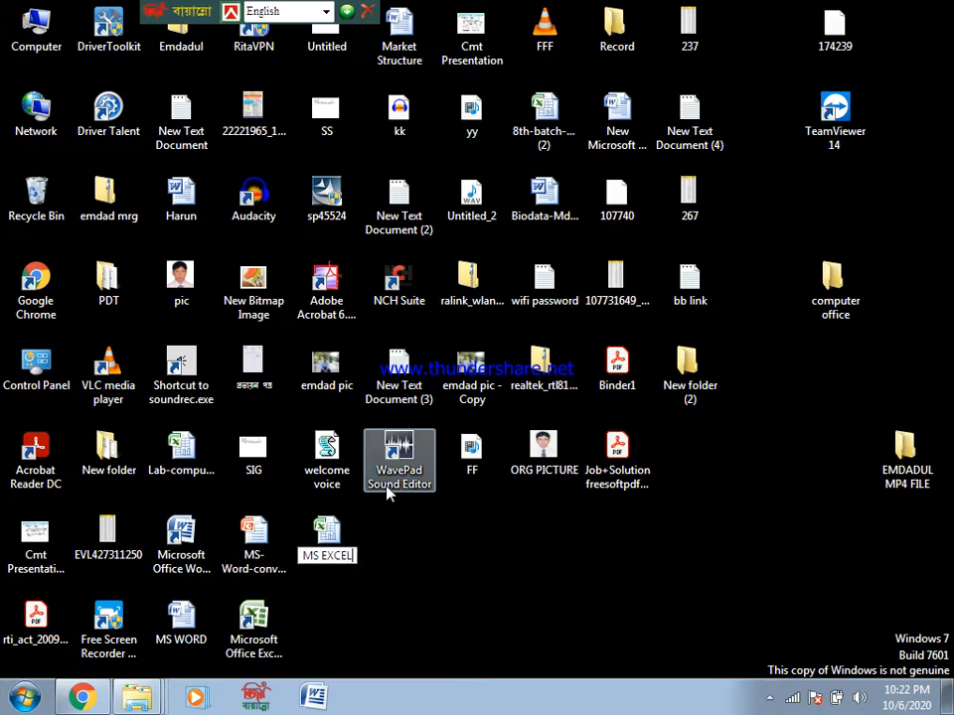
pyautogui.click(415, 601)
# - Open the MS EXCEL workbook from the desktop and select cell B3 on Sheet1
pyautogui.doubleClick(338, 543)
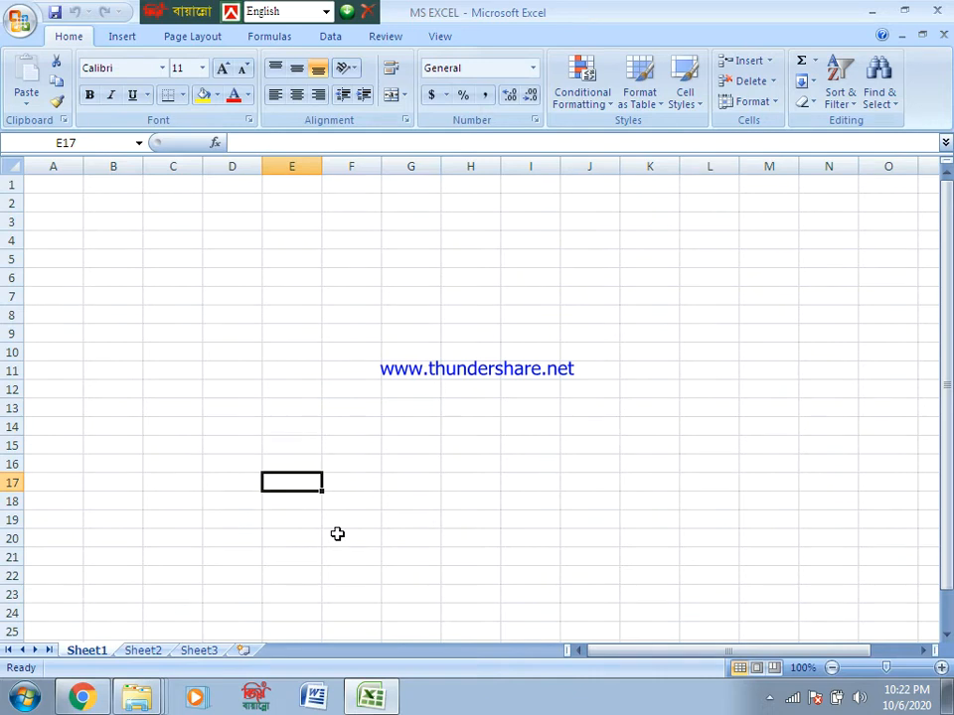
pyautogui.click(117, 229)
pyautogui.click(204, 240)
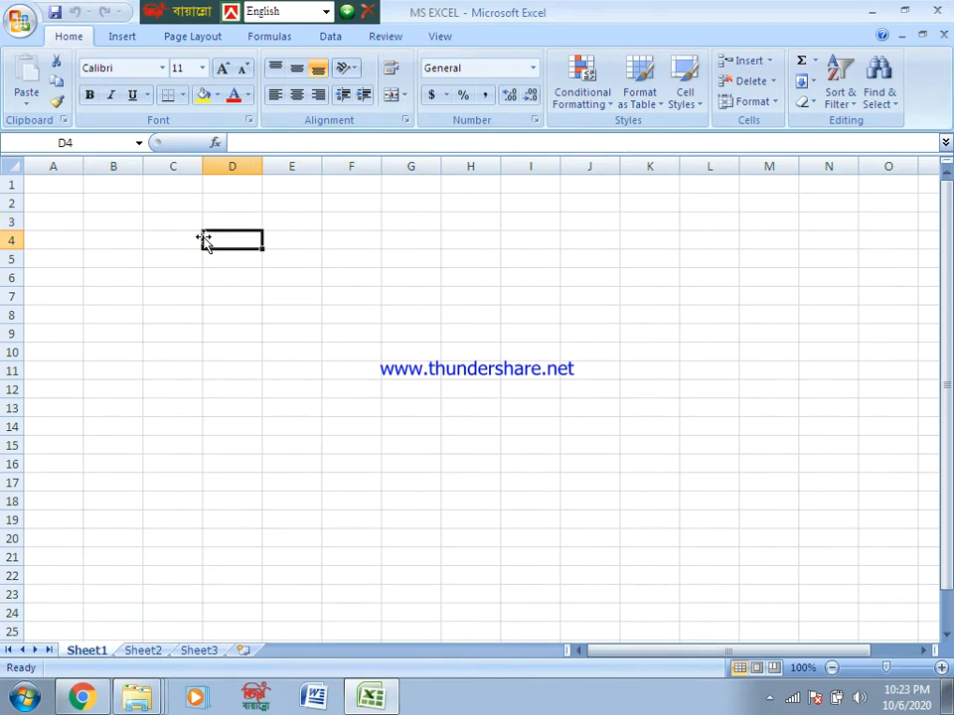
pyautogui.click(132, 220)
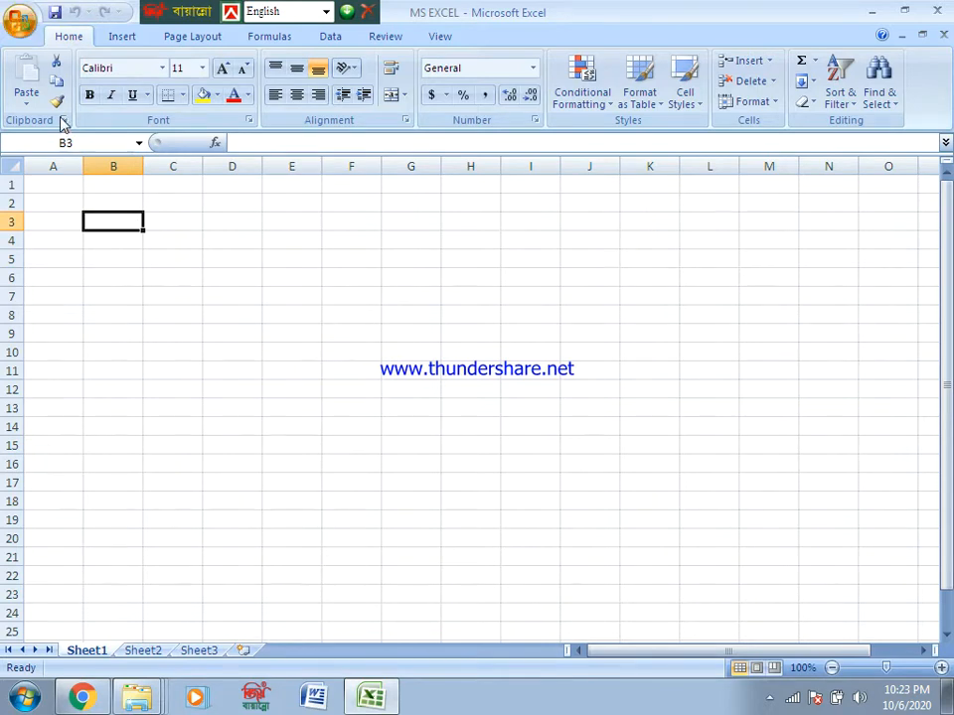
pyautogui.hotkey('ctrl', 'o')
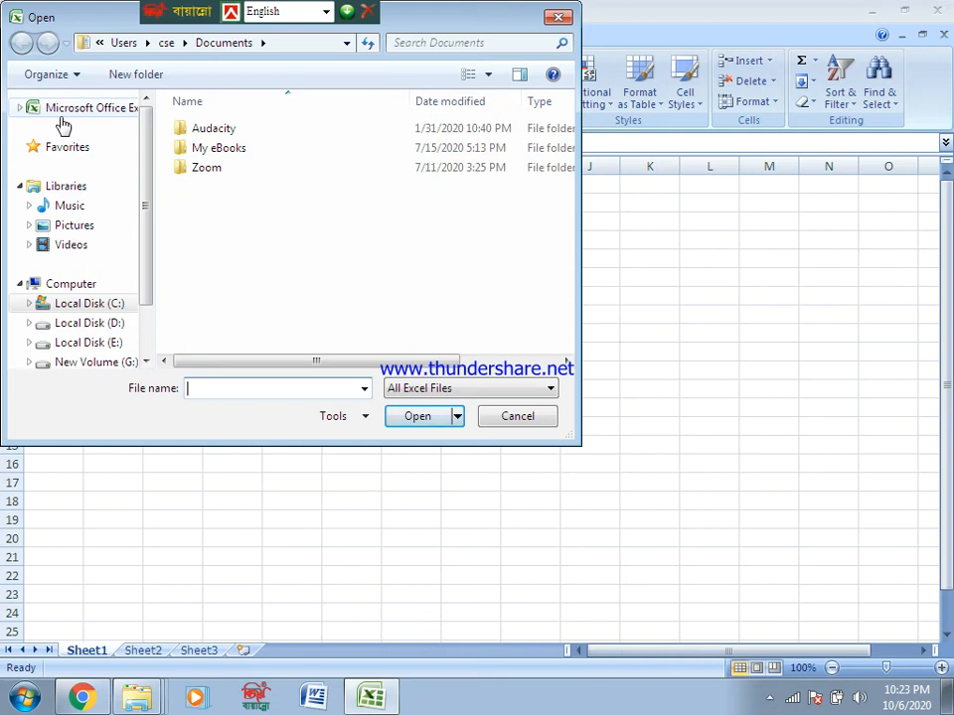
pyautogui.click(150, 336)
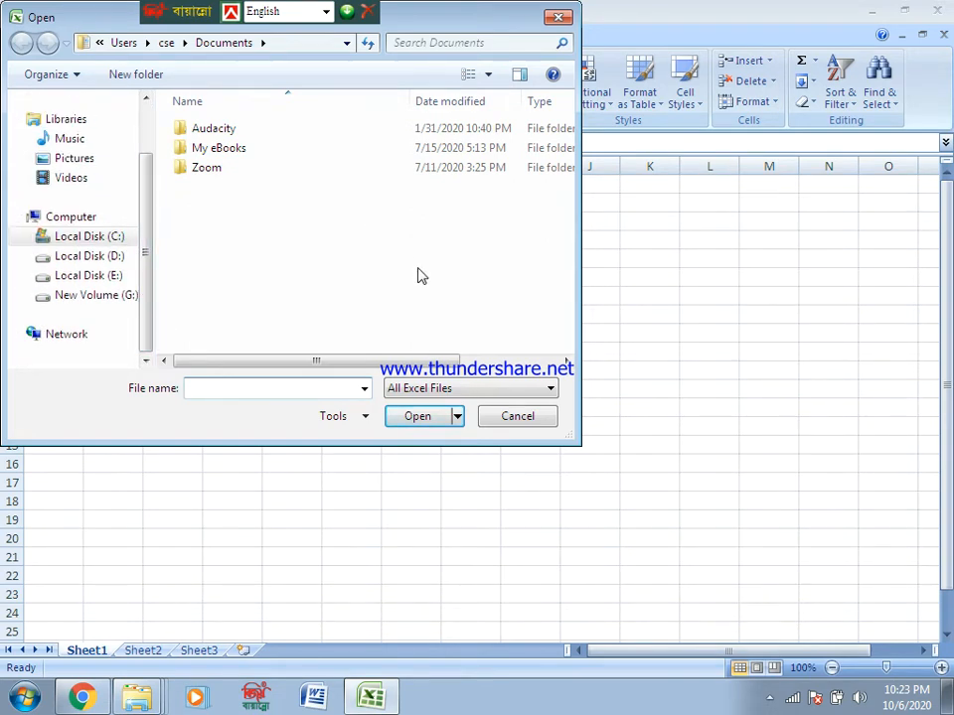
pyautogui.click(501, 426)
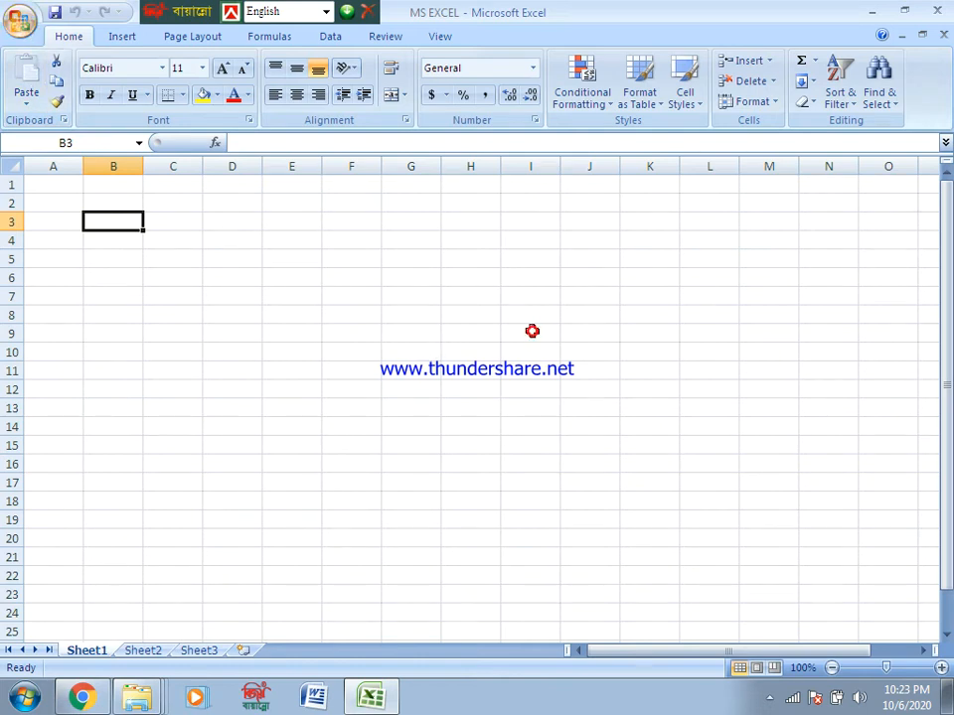
# - Enter the heading NAME in cell A1
pyautogui.click(68, 186)
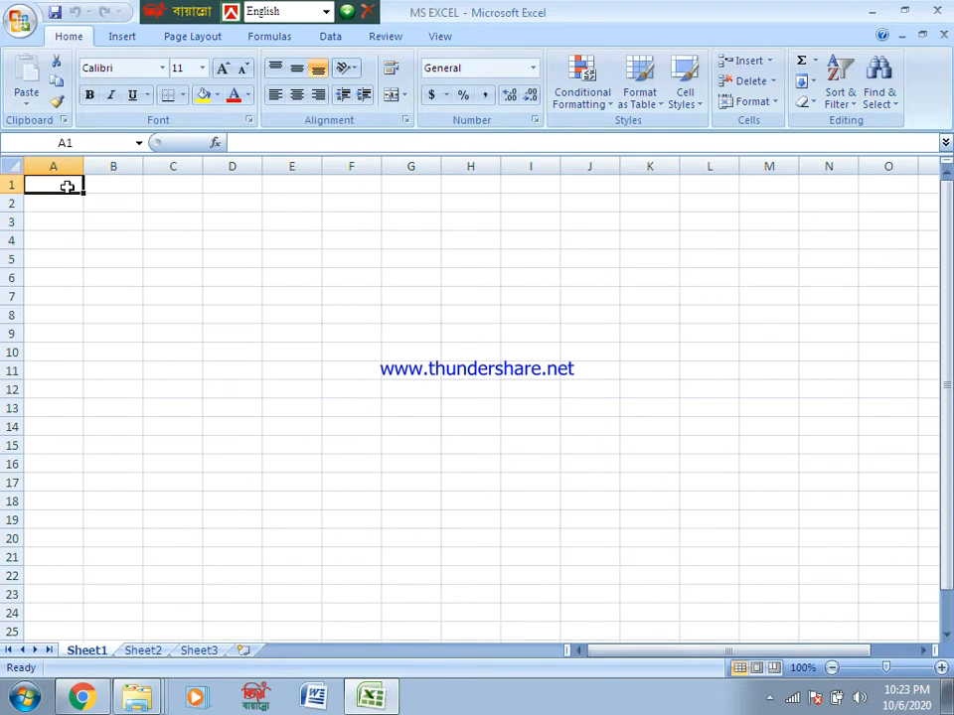
pyautogui.write('NAME')
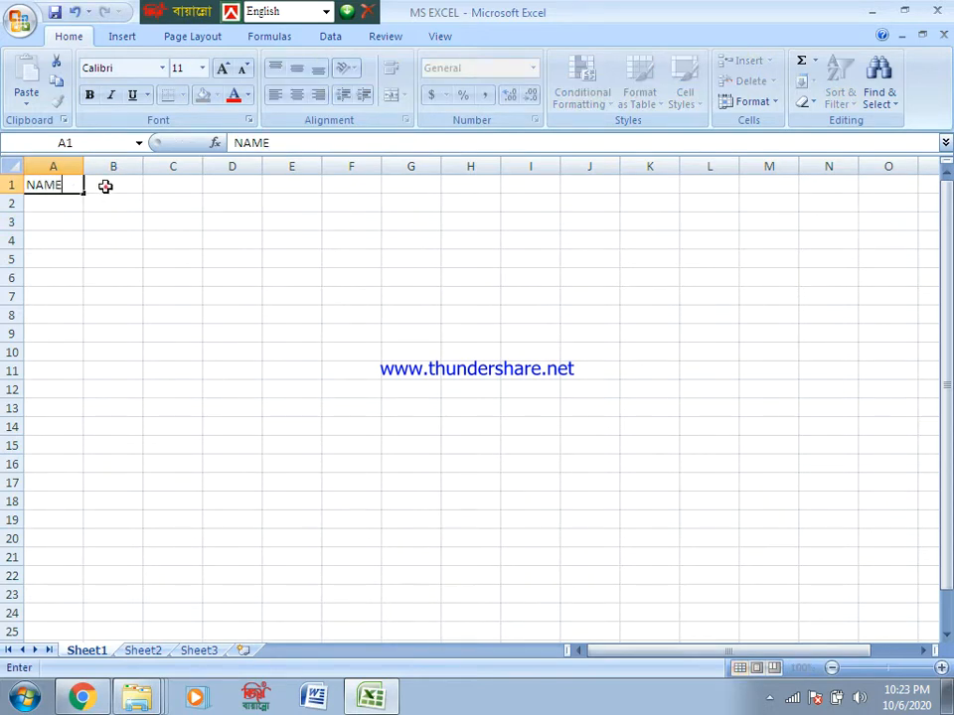
pyautogui.click(105, 186)
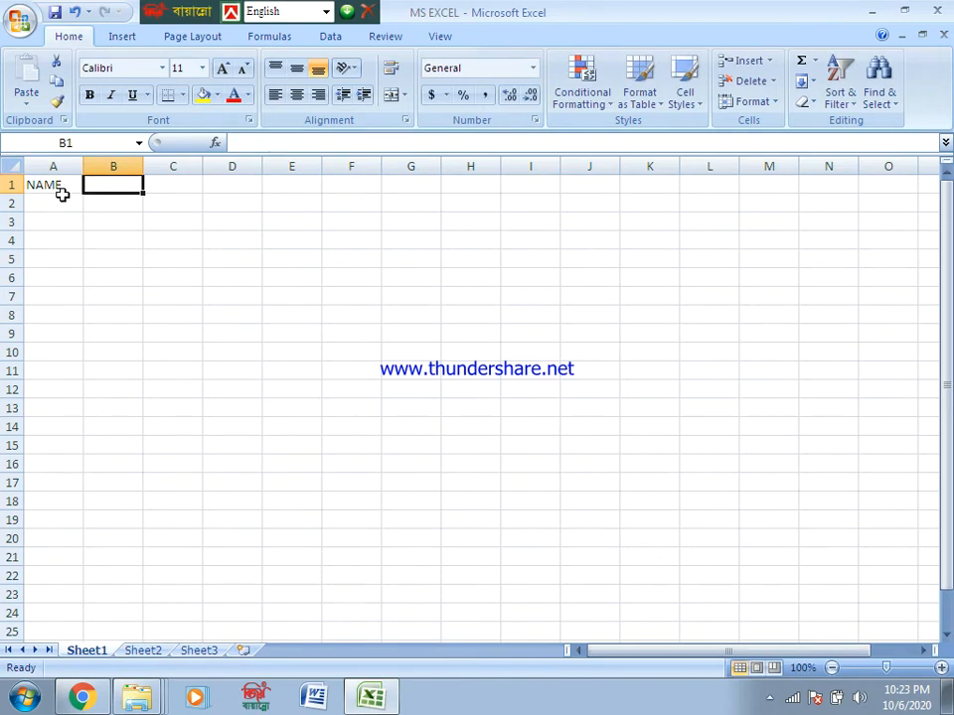
# - Enter the headings ID NO in cell A1, NAME in B1 and CELL NO in C1
pyautogui.click(61, 186)
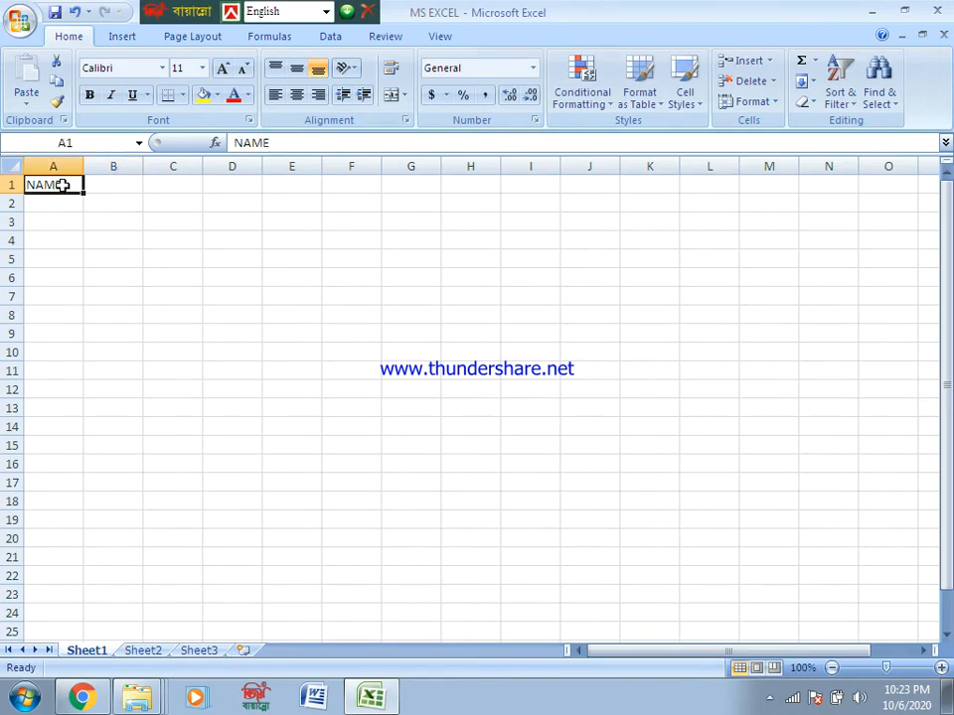
pyautogui.press('BackSpace')
pyautogui.write('ID')
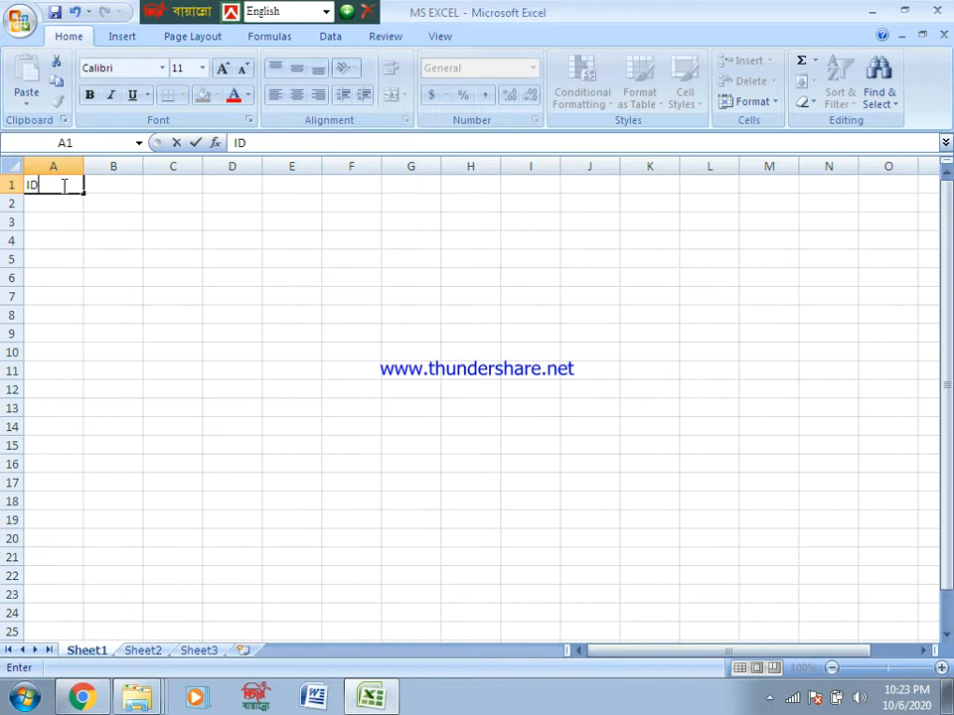
pyautogui.write(' NO')
pyautogui.click(100, 177)
pyautogui.write('NAME')
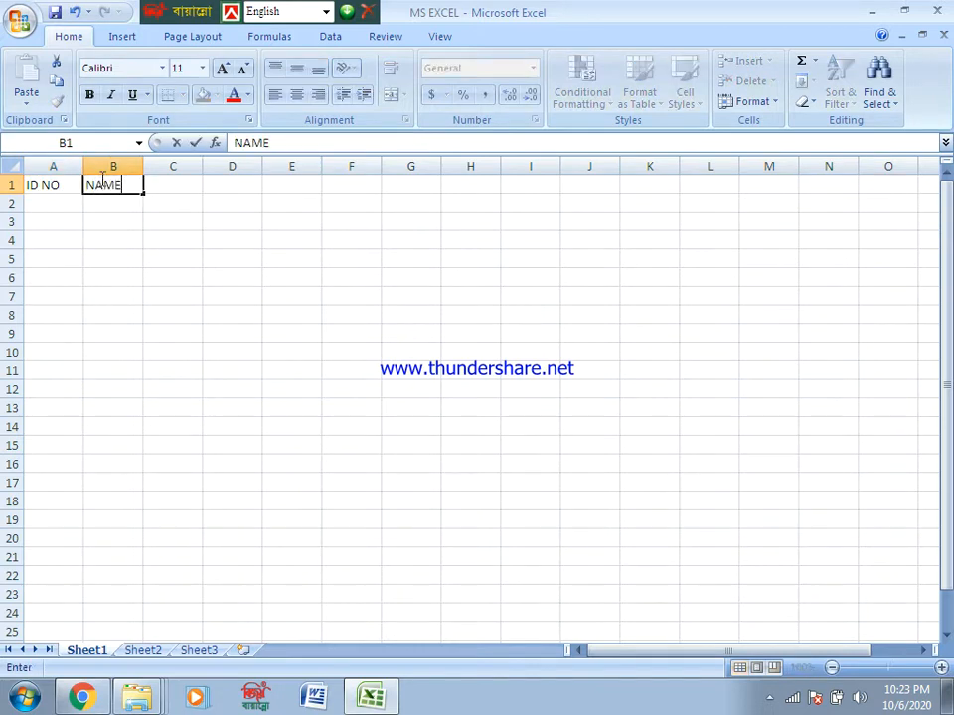
pyautogui.click(180, 185)
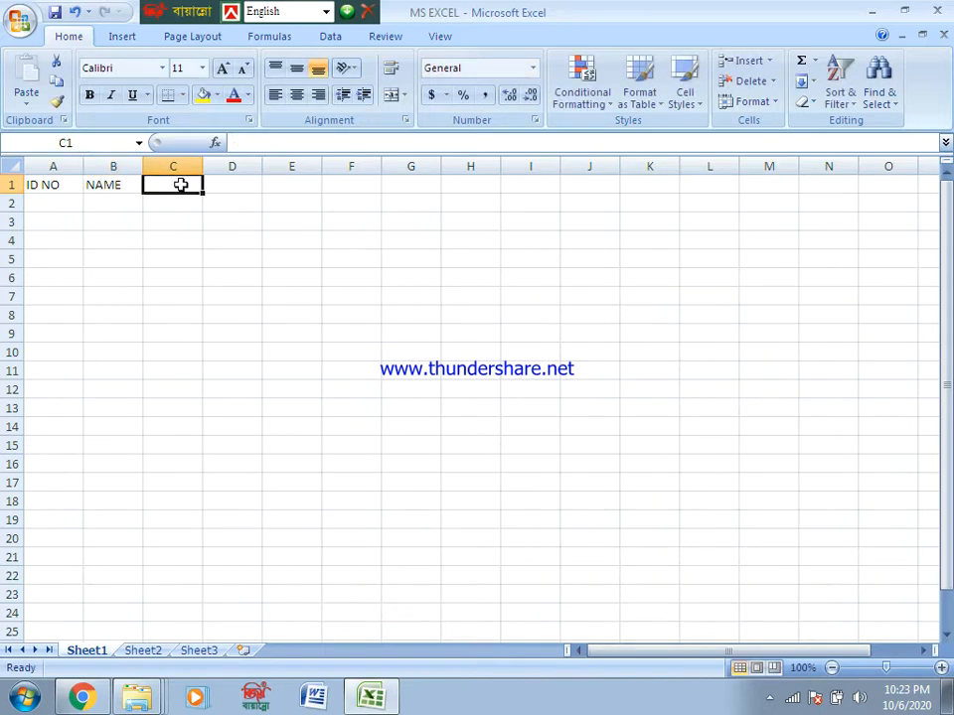
pyautogui.write('CELL ')
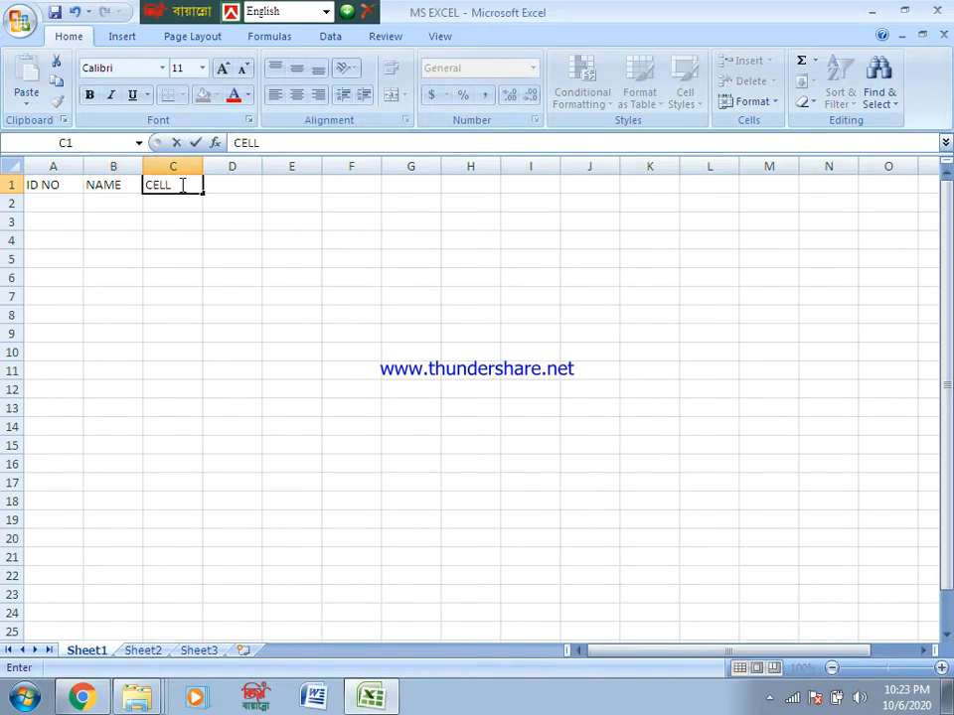
pyautogui.write('NO')
# - Enter the heading ADDRESS in cell D1
pyautogui.click(222, 176)
pyautogui.write('ADDRESS')
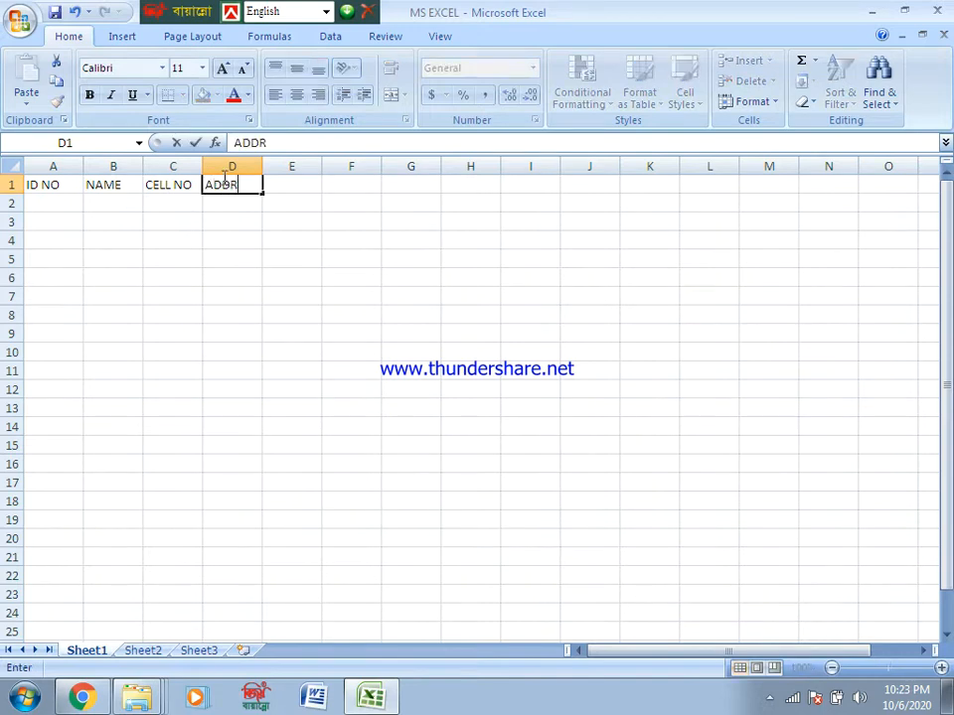
pyautogui.click(280, 182)
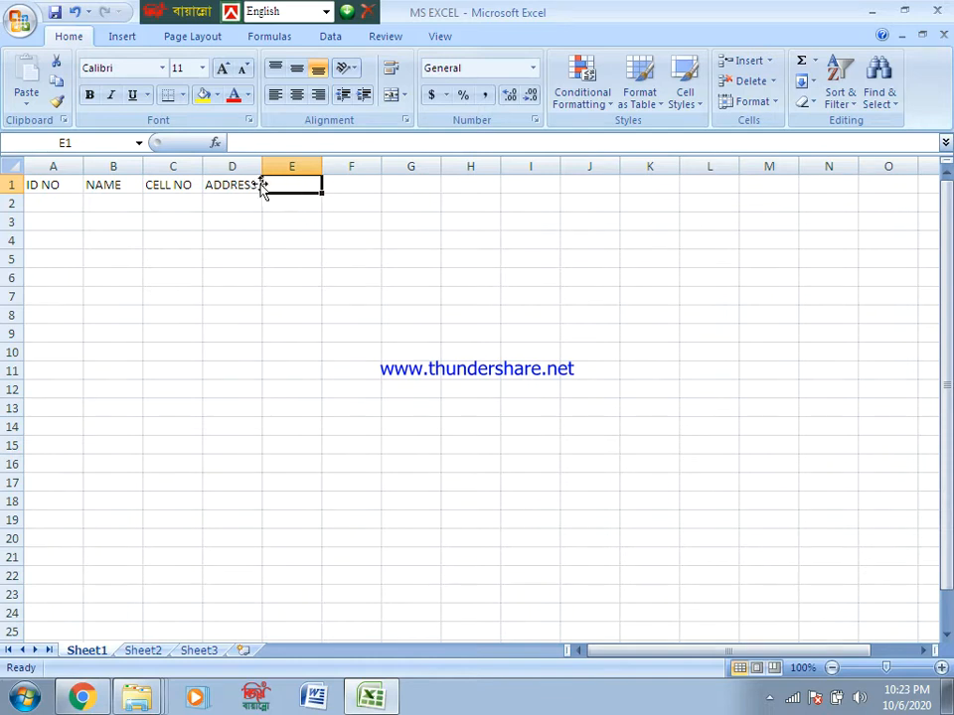
# - Enter the headings DOB in cell D1, NID NO in E1 and ADDRESS in F1
pyautogui.click(254, 184)
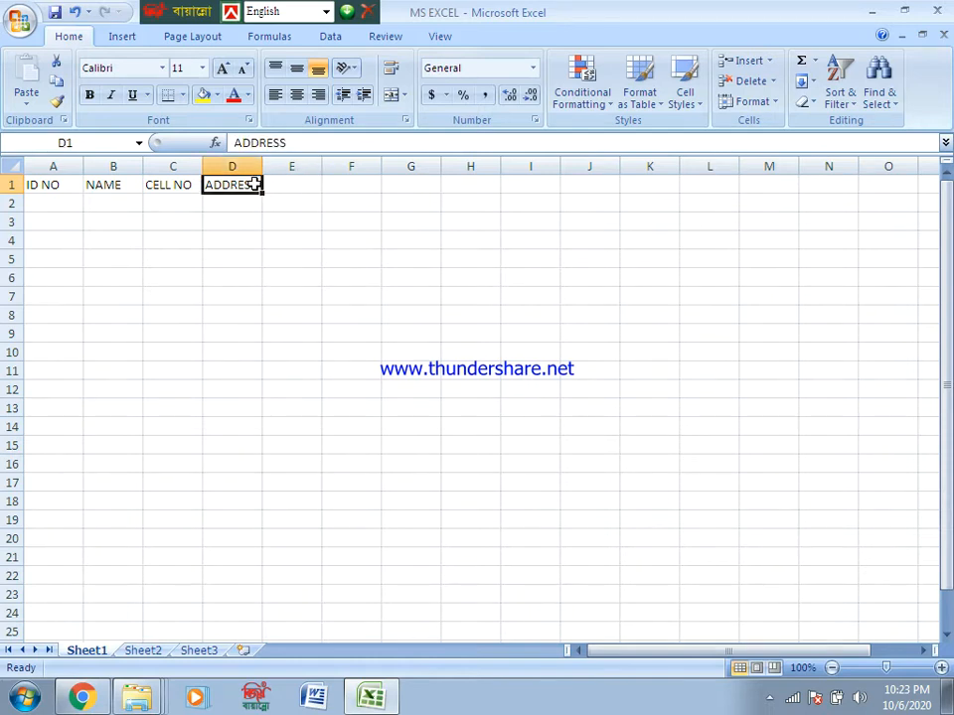
pyautogui.write('DO')
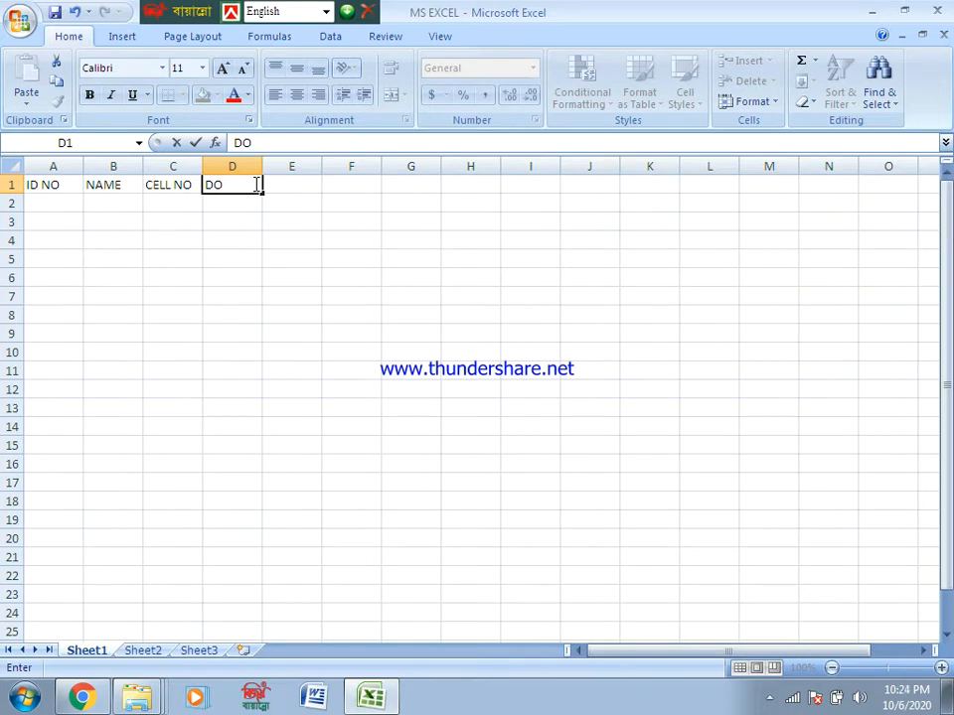
pyautogui.write('B')
pyautogui.click(305, 178)
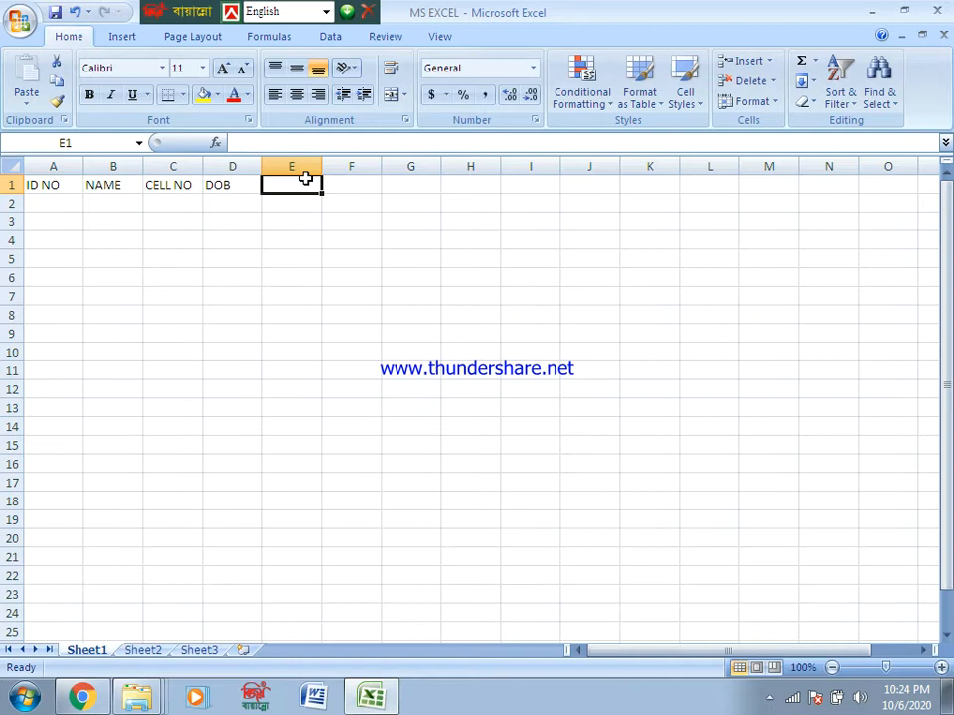
pyautogui.write('I')
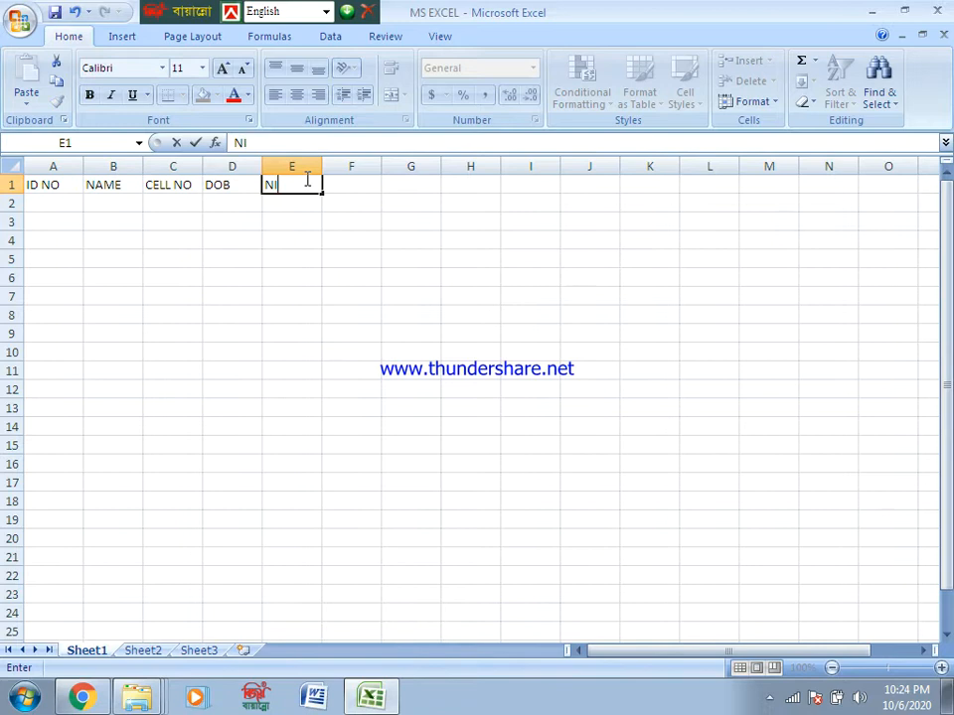
pyautogui.write('D NO')
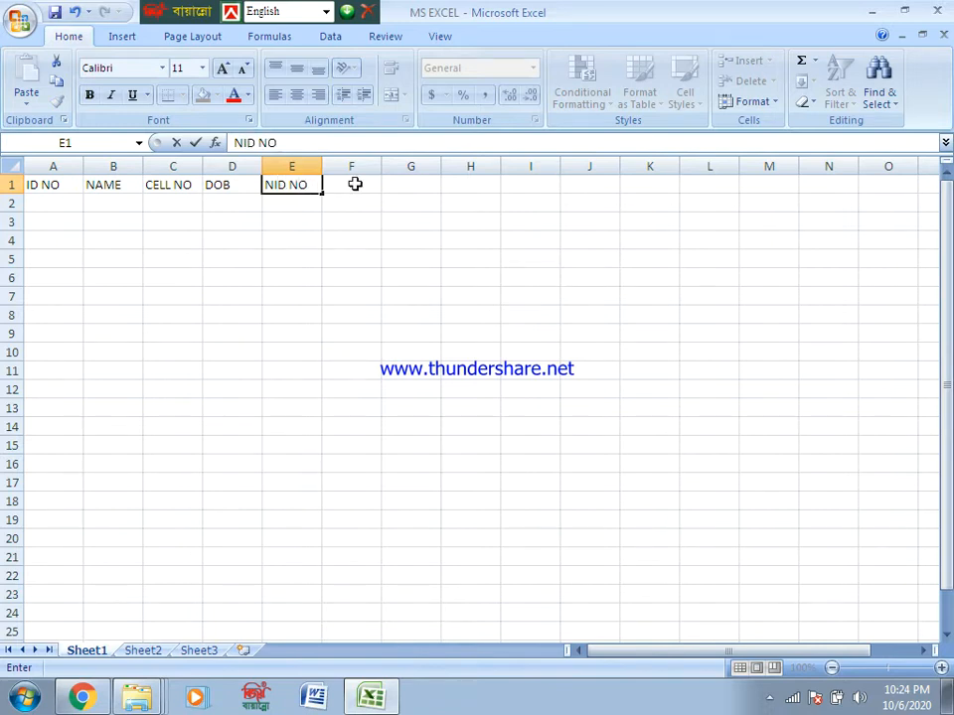
pyautogui.click(360, 184)
pyautogui.write('ADDRE')
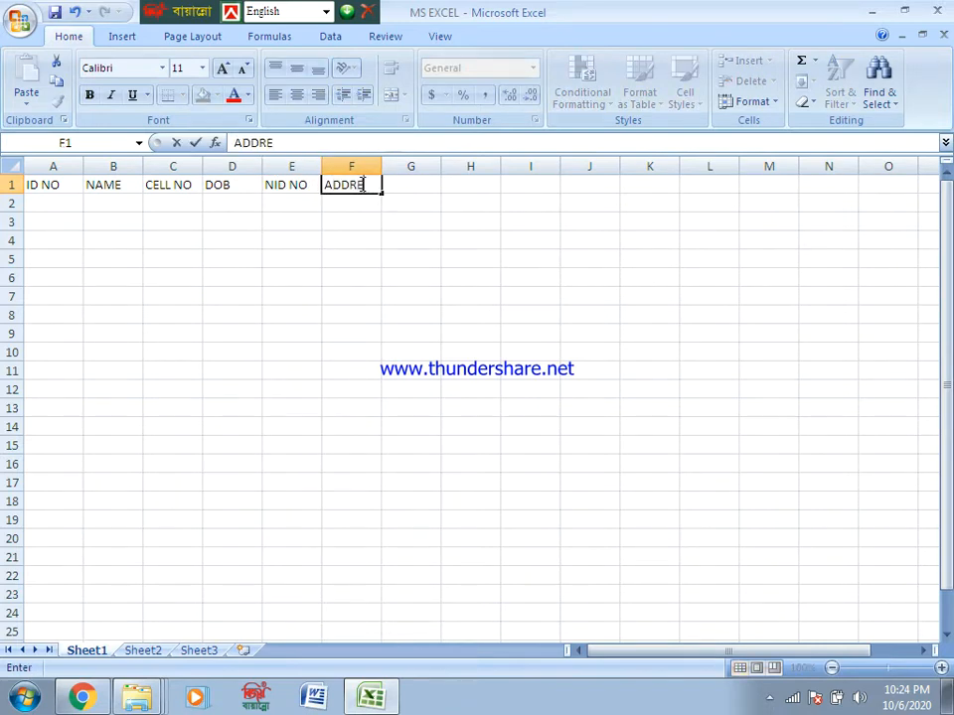
pyautogui.write('SS')
pyautogui.click(405, 201)
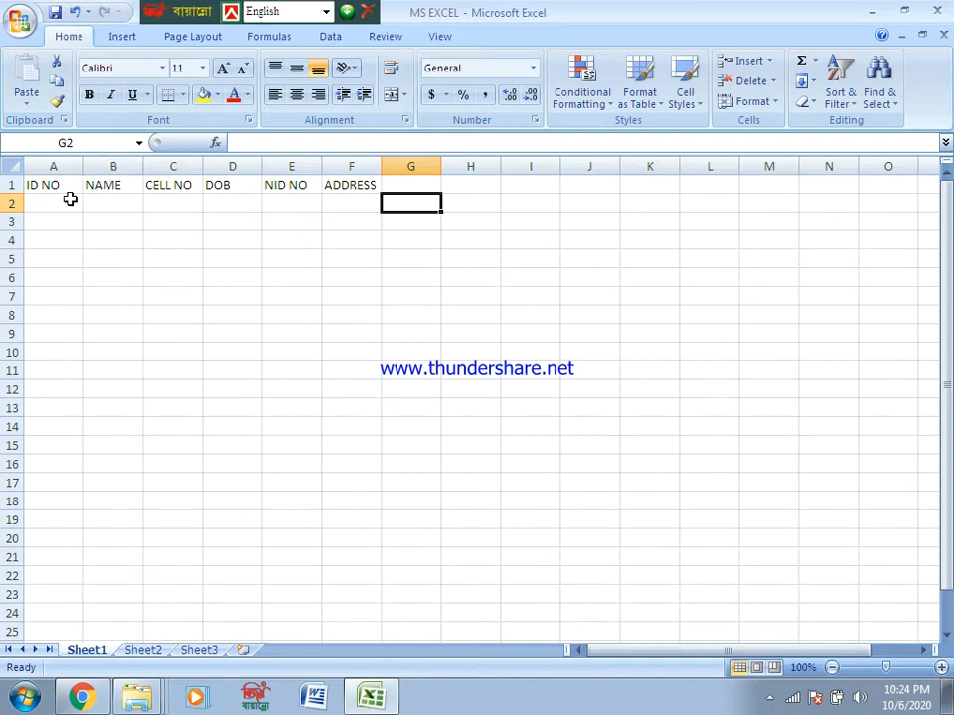
pyautogui.click(12, 184)
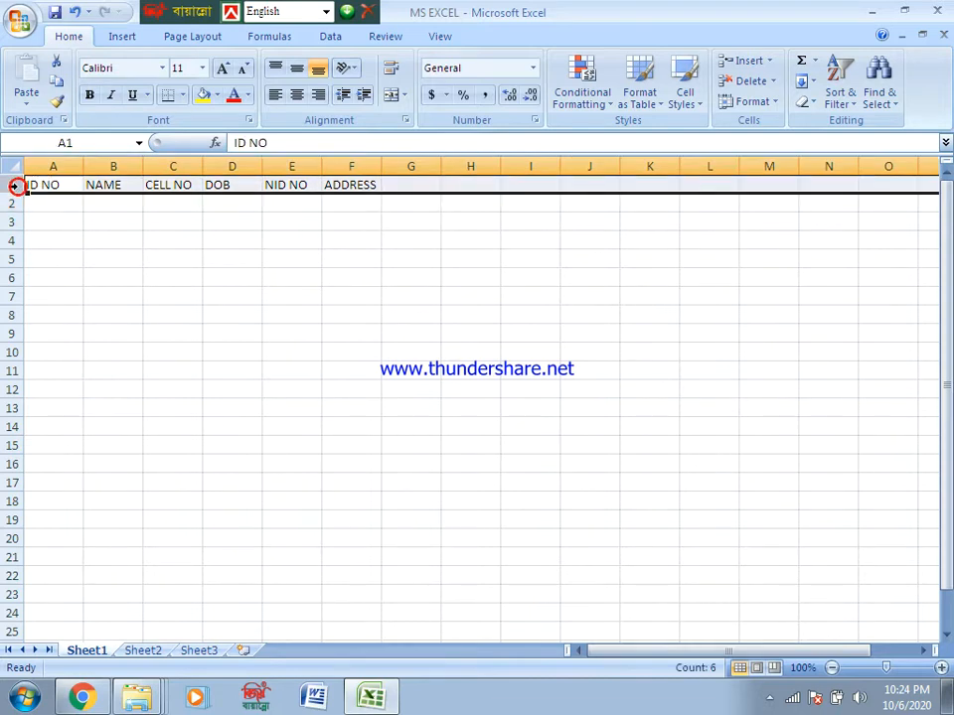
pyautogui.click(89, 254)
pyautogui.click(10, 185)
pyautogui.click(136, 245)
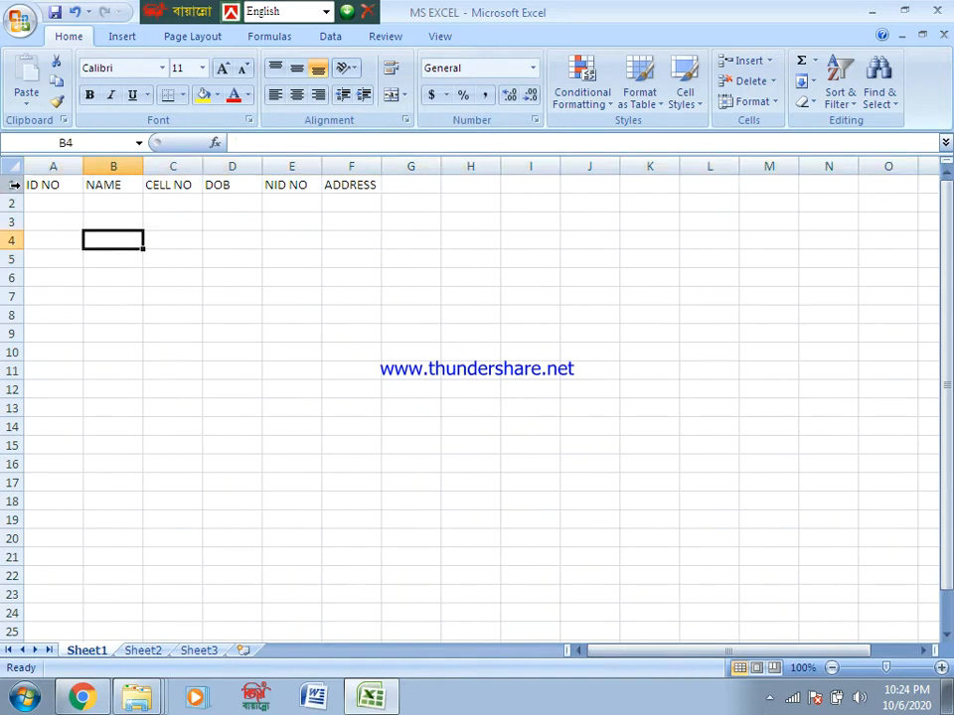
pyautogui.click(15, 185)
pyautogui.click(94, 206)
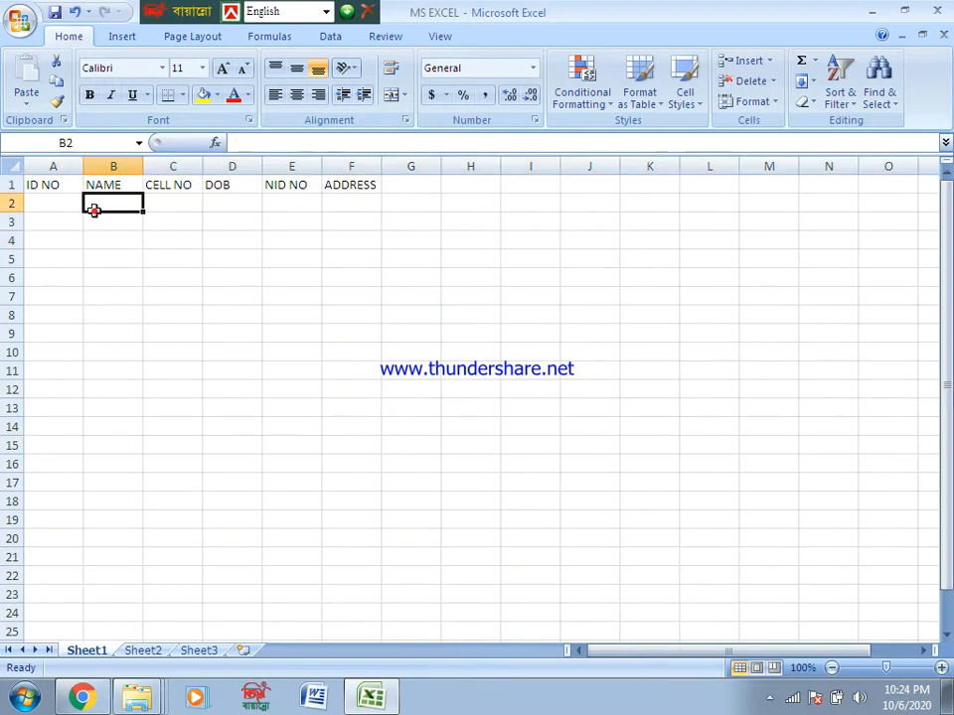
# - Apply All Borders to the range A1:I25 and deselect it
pyautogui.click(49, 185)
pyautogui.moveTo(68, 197); pyautogui.dragTo(512, 630)
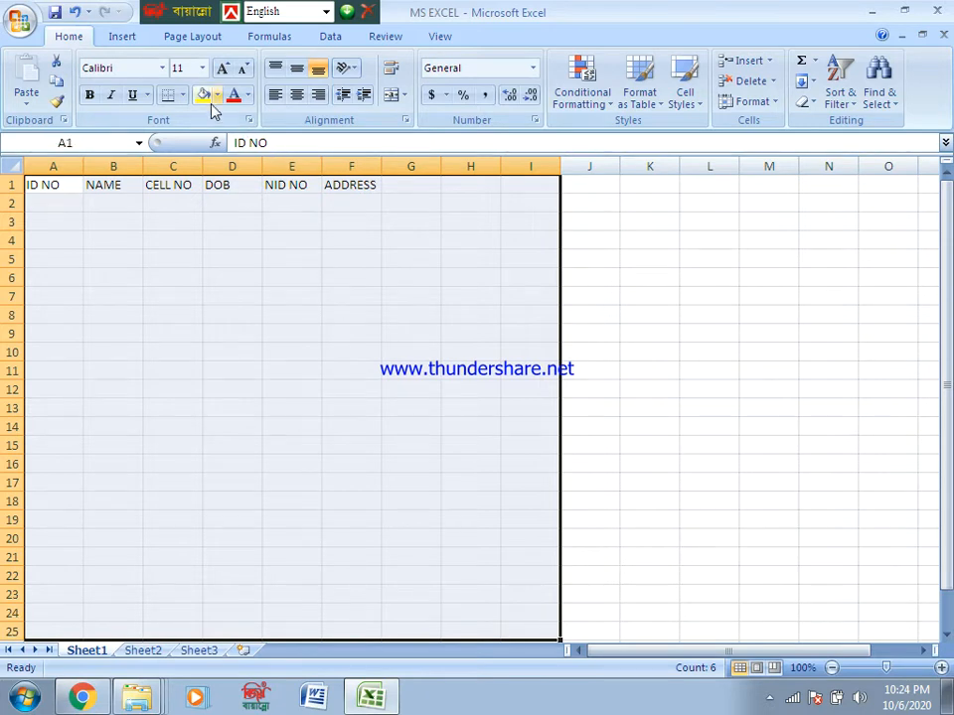
pyautogui.click(182, 95)
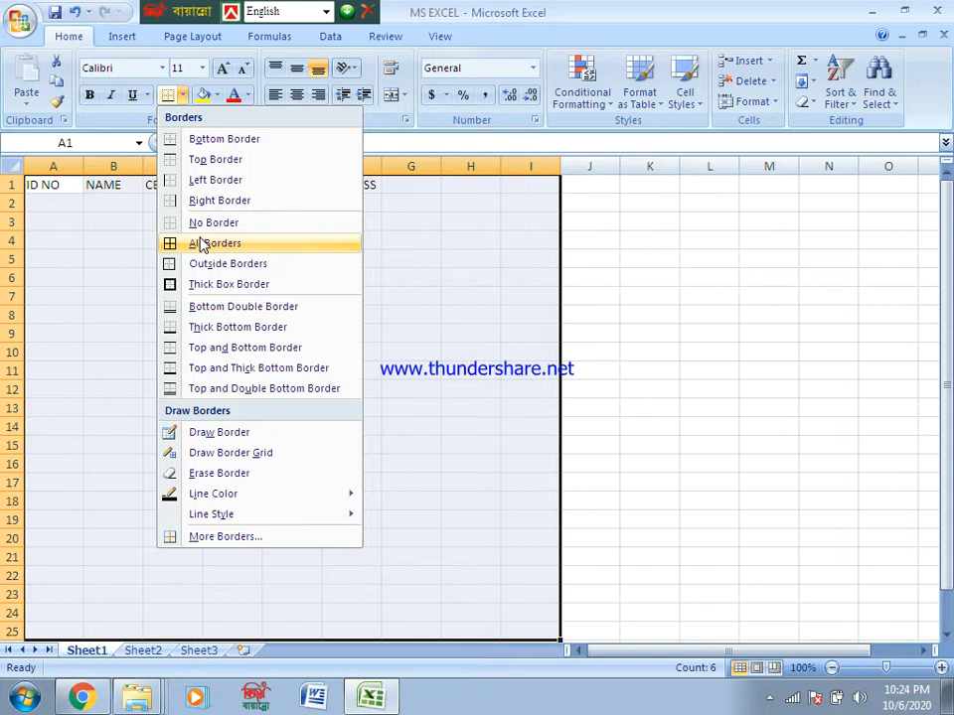
pyautogui.click(202, 248)
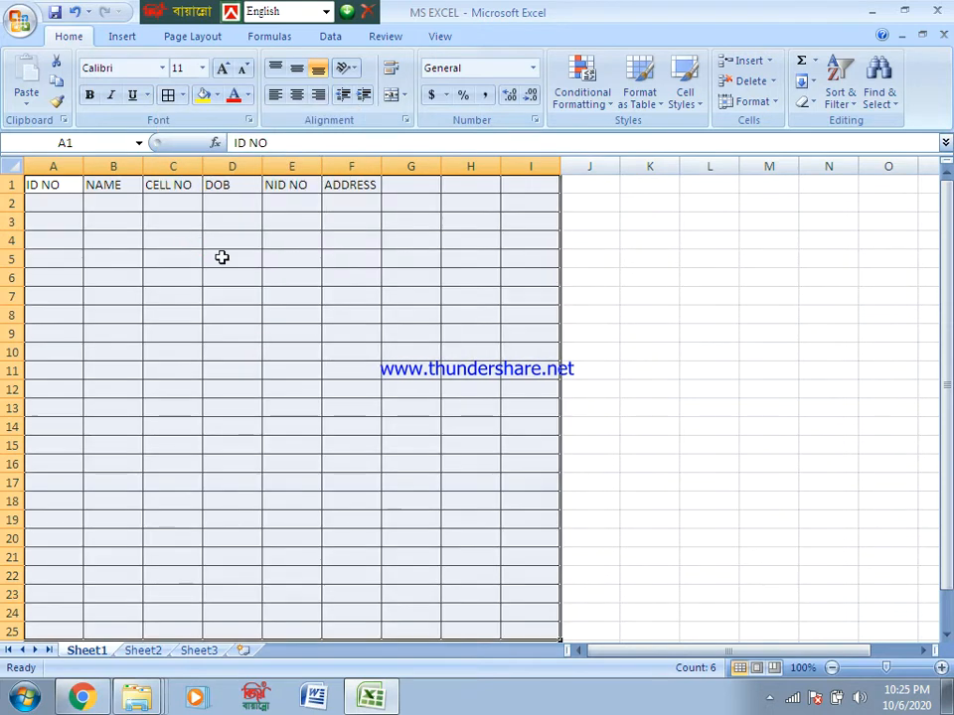
pyautogui.click(302, 330)
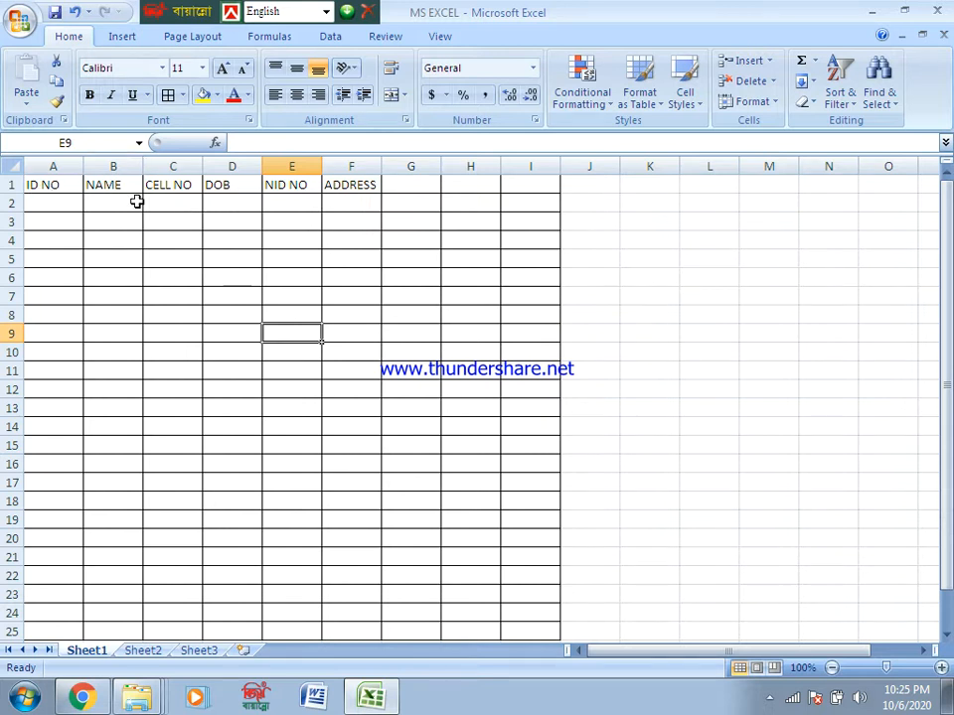
# - Increase the height of rows 1 through 25 evenly to about twice the default row height
pyautogui.click(9, 185)
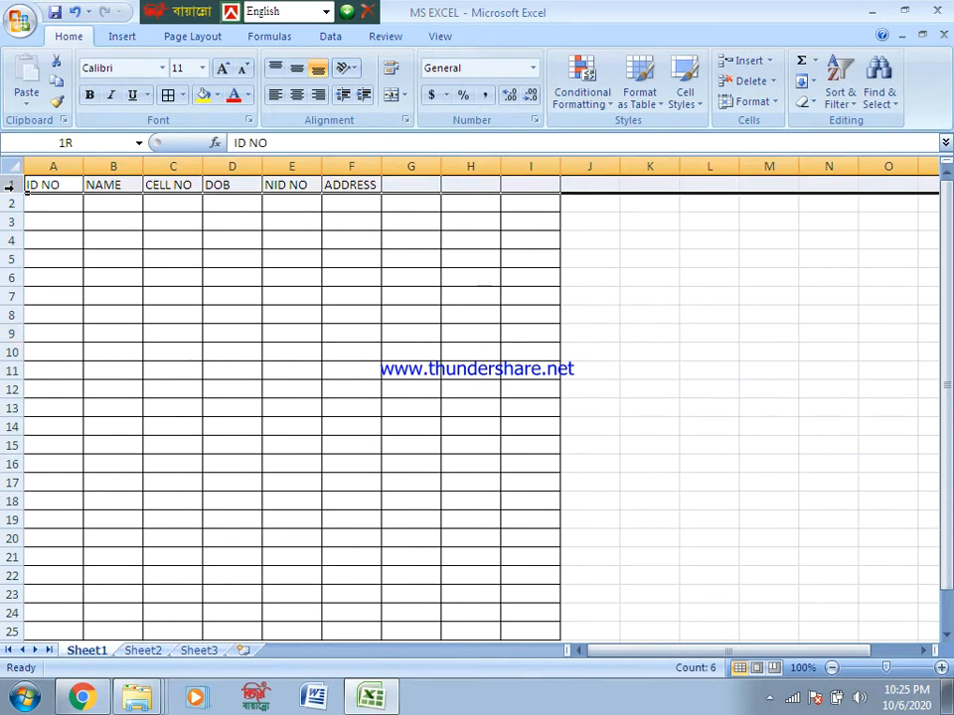
pyautogui.moveTo(9, 185); pyautogui.dragTo(28, 567)
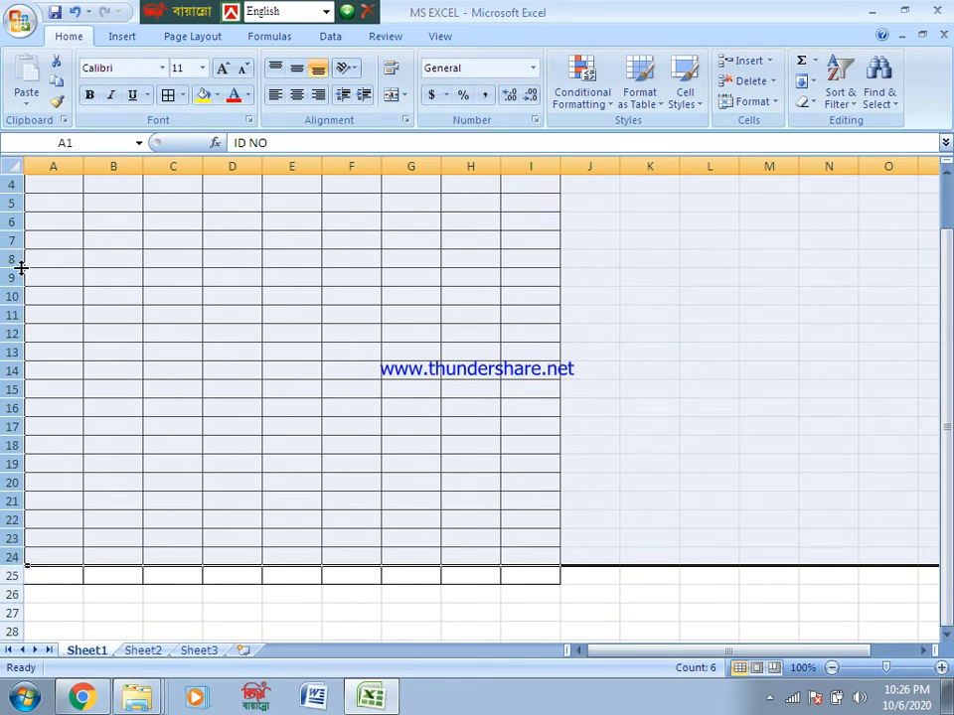
pyautogui.moveTo(20, 267); pyautogui.dragTo(19, 275)
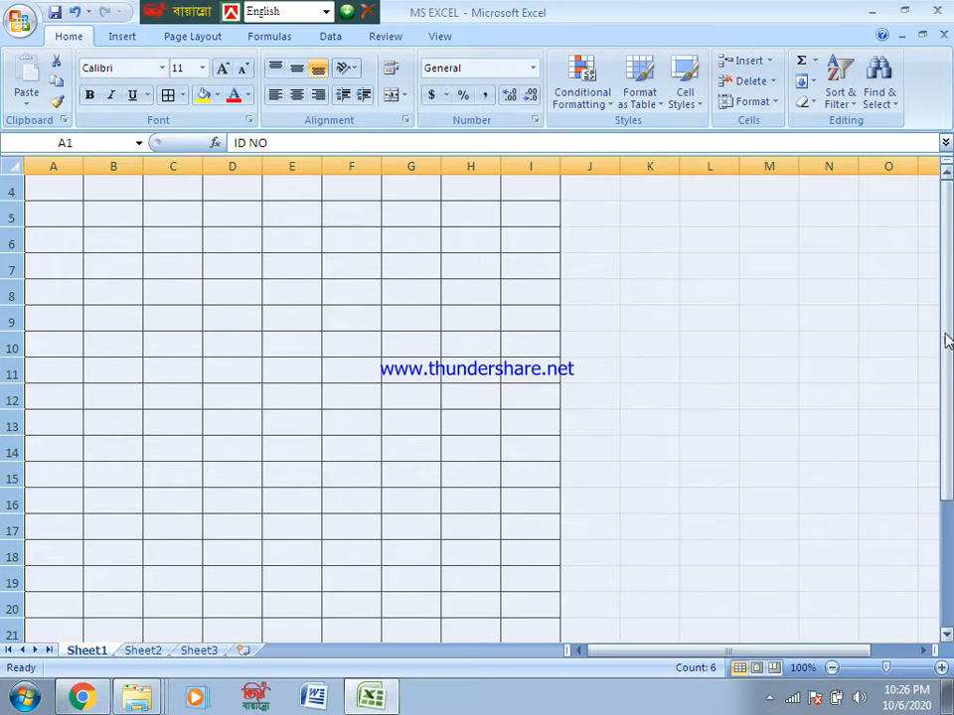
pyautogui.moveTo(939, 341); pyautogui.dragTo(939, 264)
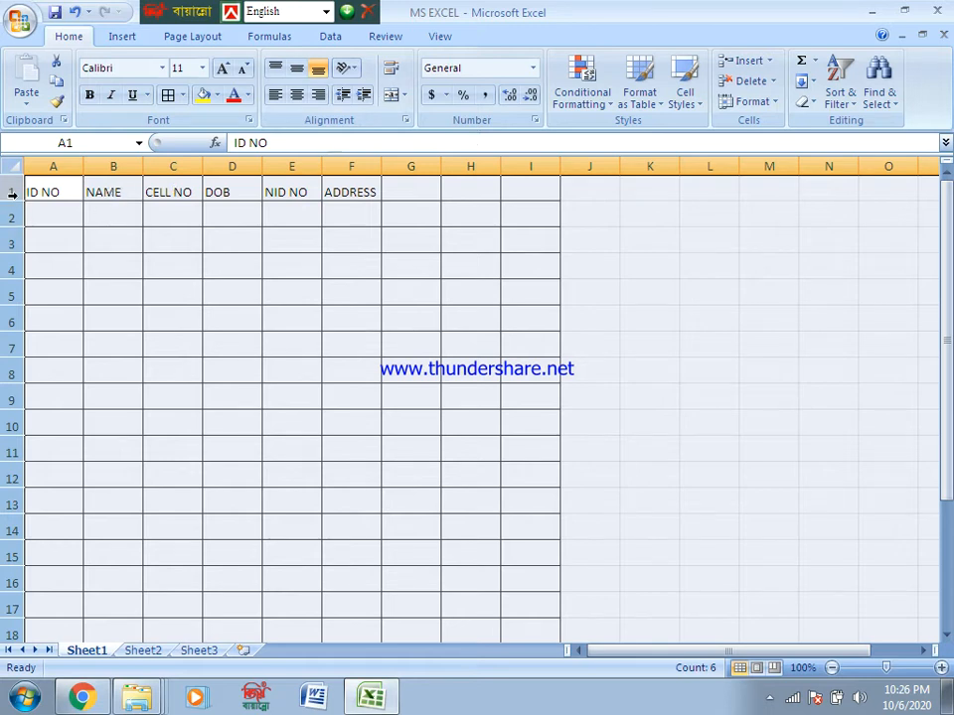
pyautogui.moveTo(12, 192); pyautogui.dragTo(40, 419)
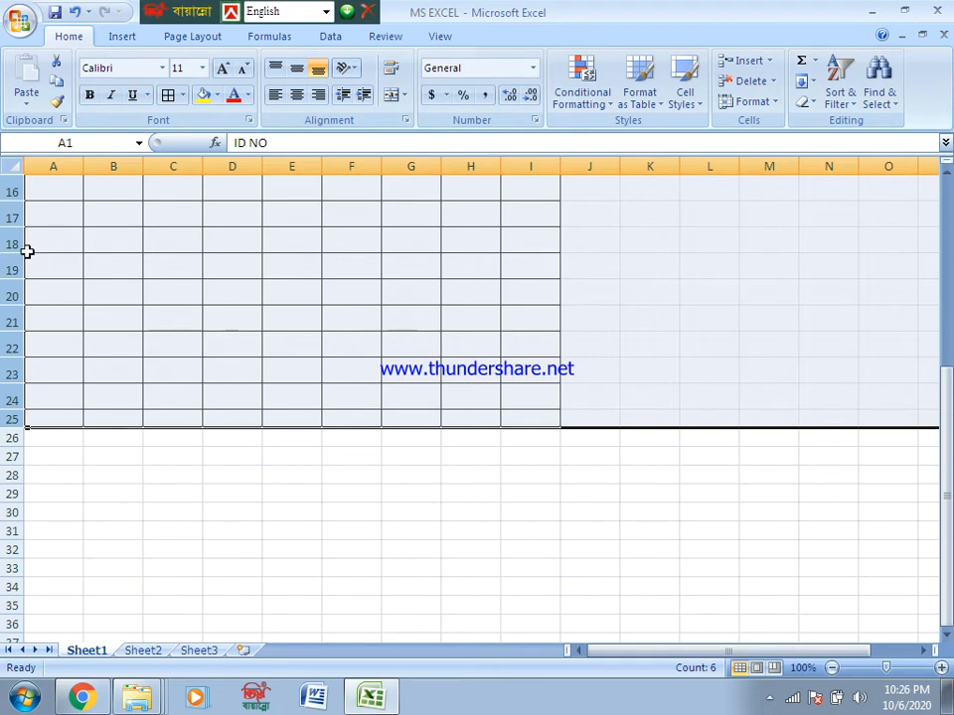
pyautogui.moveTo(21, 248); pyautogui.dragTo(14, 260)
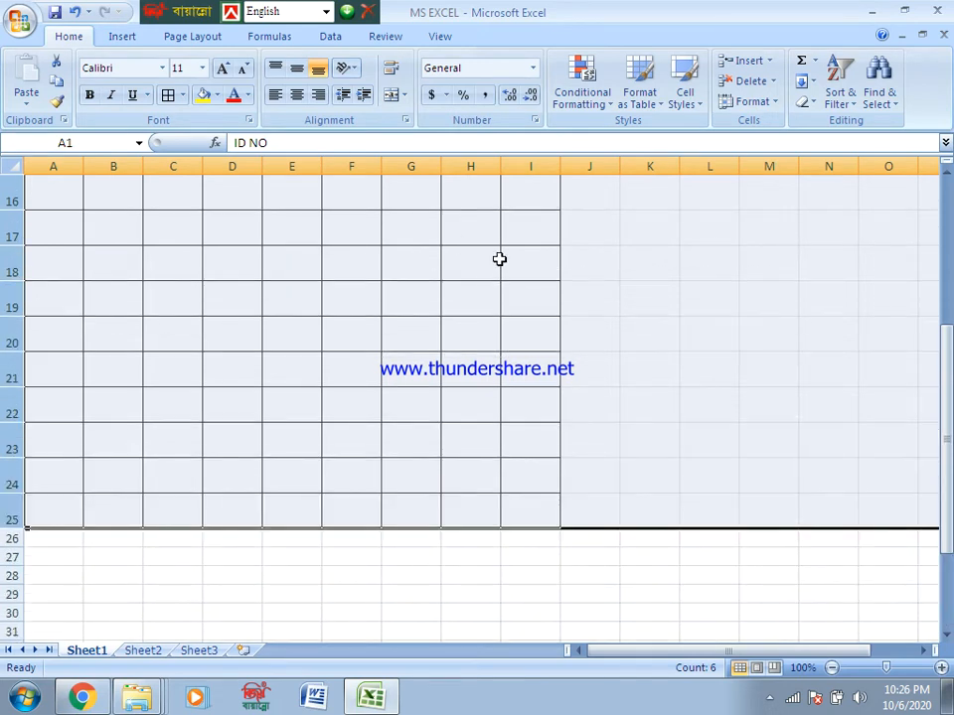
pyautogui.moveTo(948, 388); pyautogui.dragTo(946, 199)
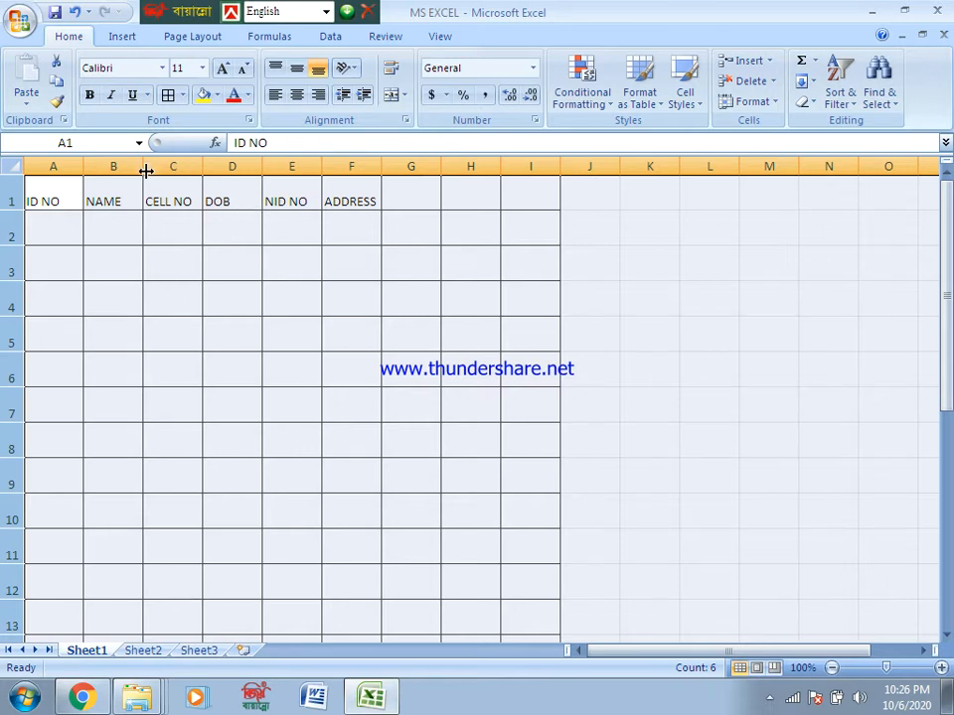
# - Widen columns A through I evenly to about 1.4 times the default column width and deselect them
pyautogui.click(71, 166)
pyautogui.moveTo(71, 165); pyautogui.dragTo(523, 192)
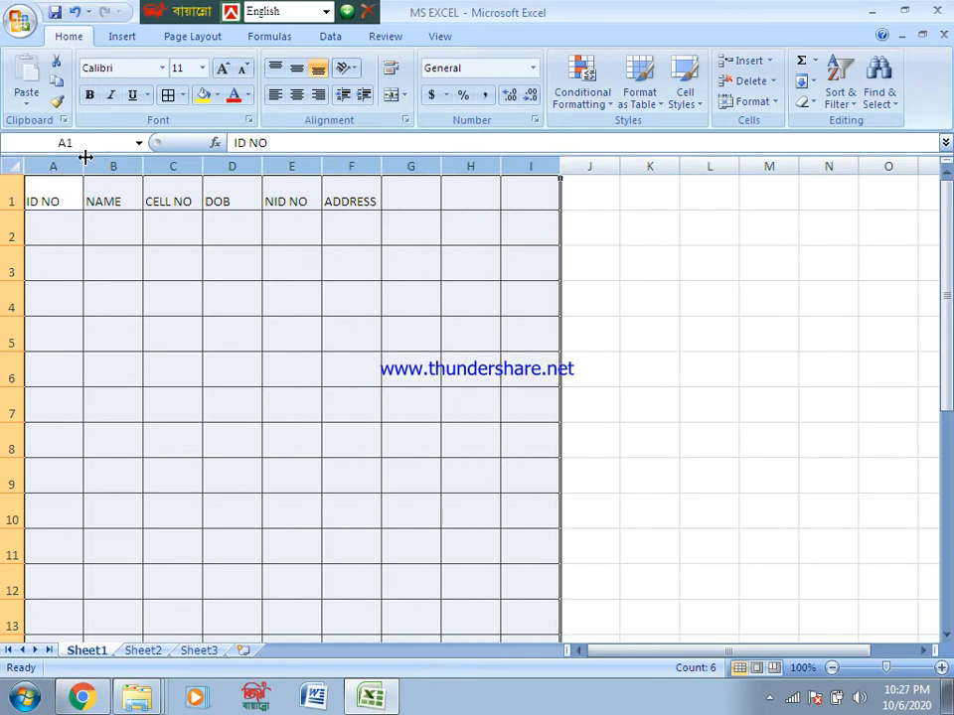
pyautogui.moveTo(86, 157); pyautogui.dragTo(97, 158)
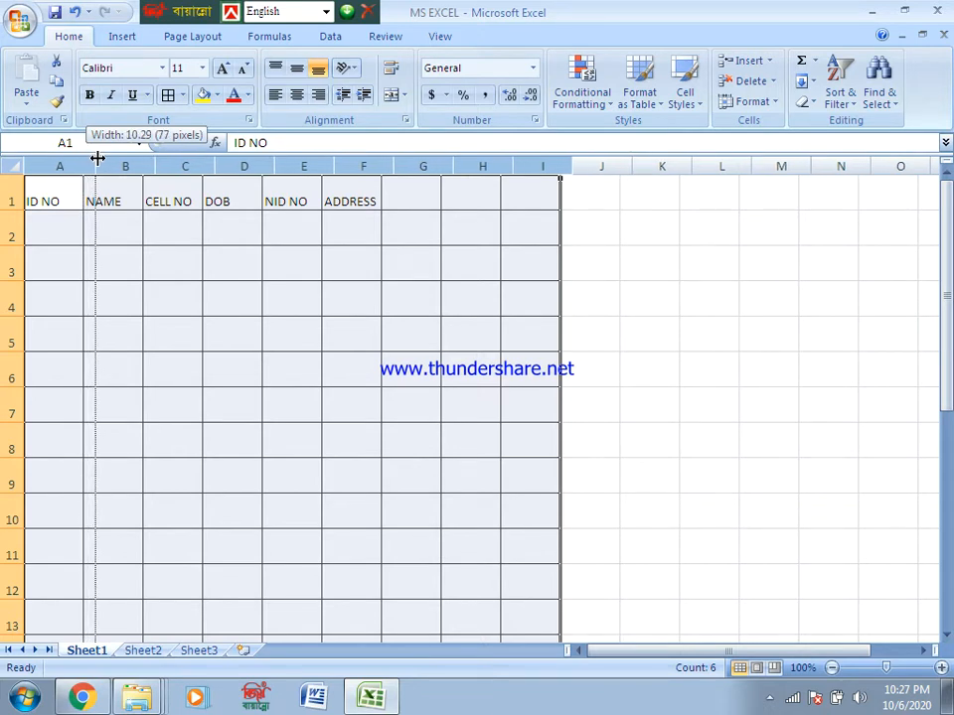
pyautogui.moveTo(98, 158); pyautogui.dragTo(108, 163)
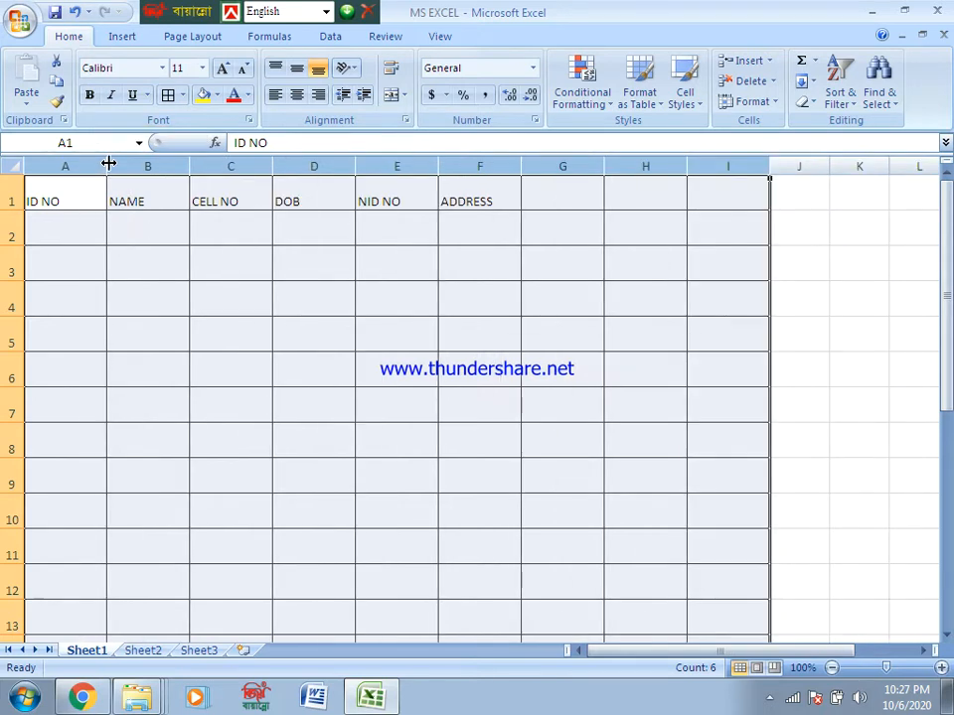
pyautogui.click(268, 242)
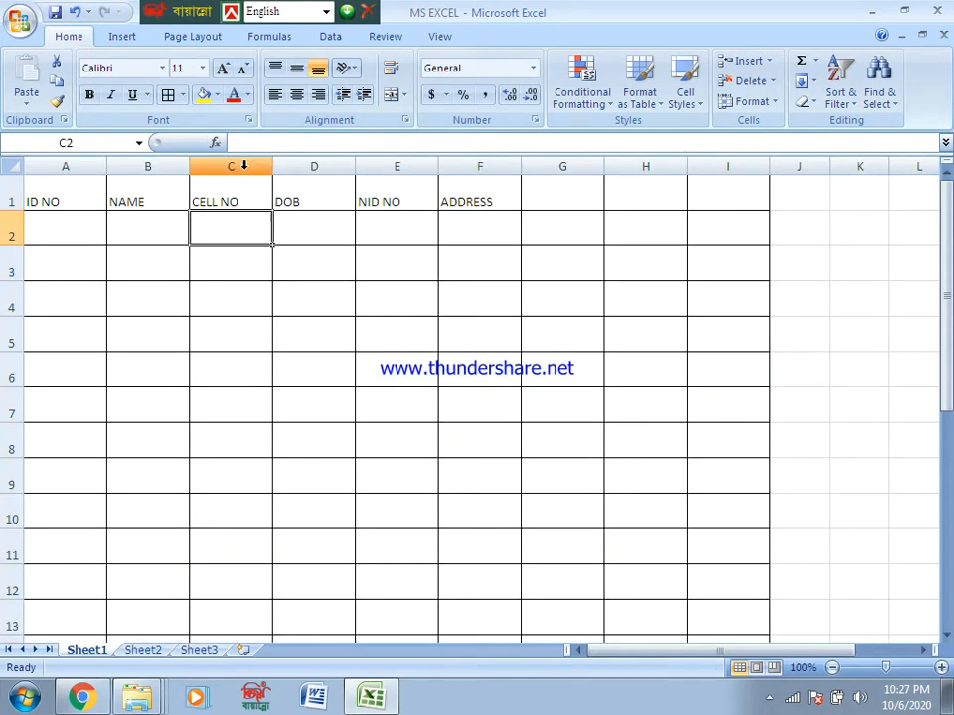
# - Review the row 1 headings one by one from ID NO to ADDRESS
pyautogui.click(241, 202)
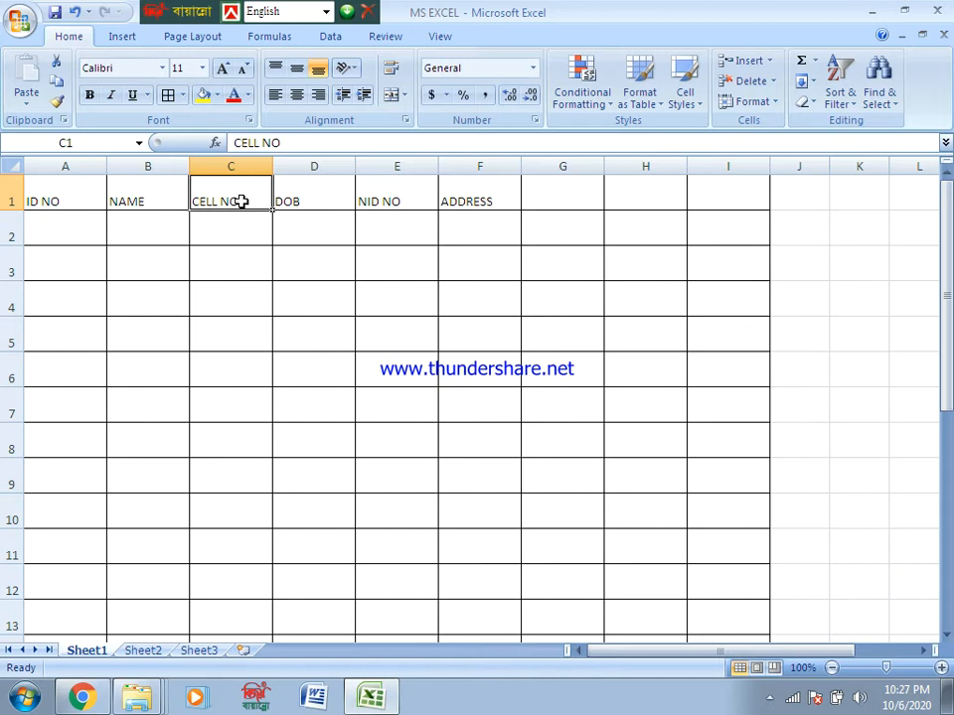
pyautogui.click(202, 237)
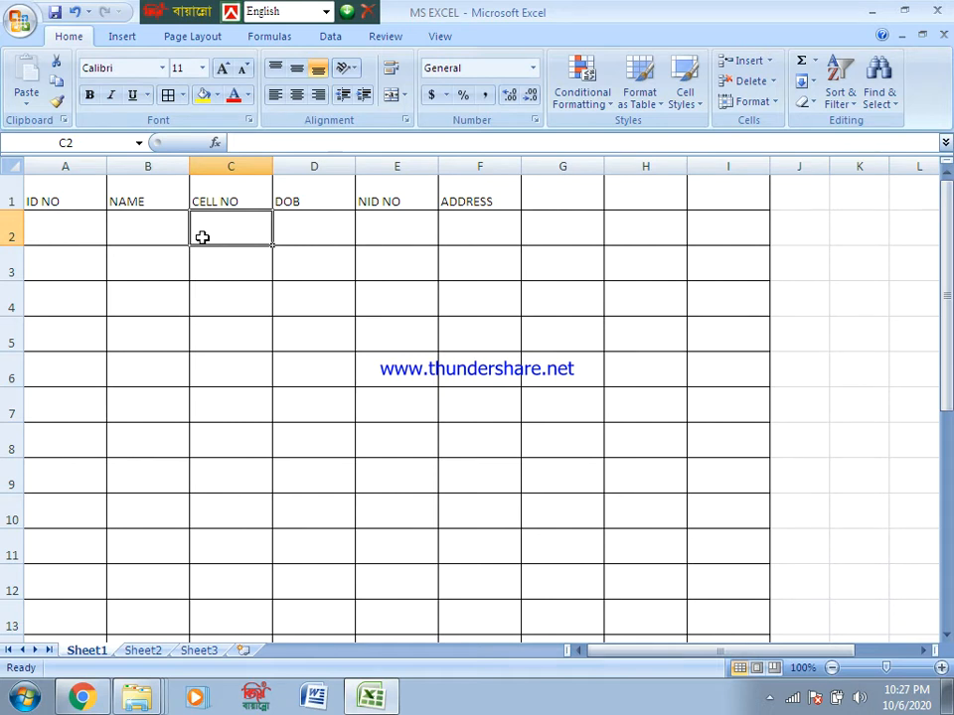
pyautogui.click(69, 197)
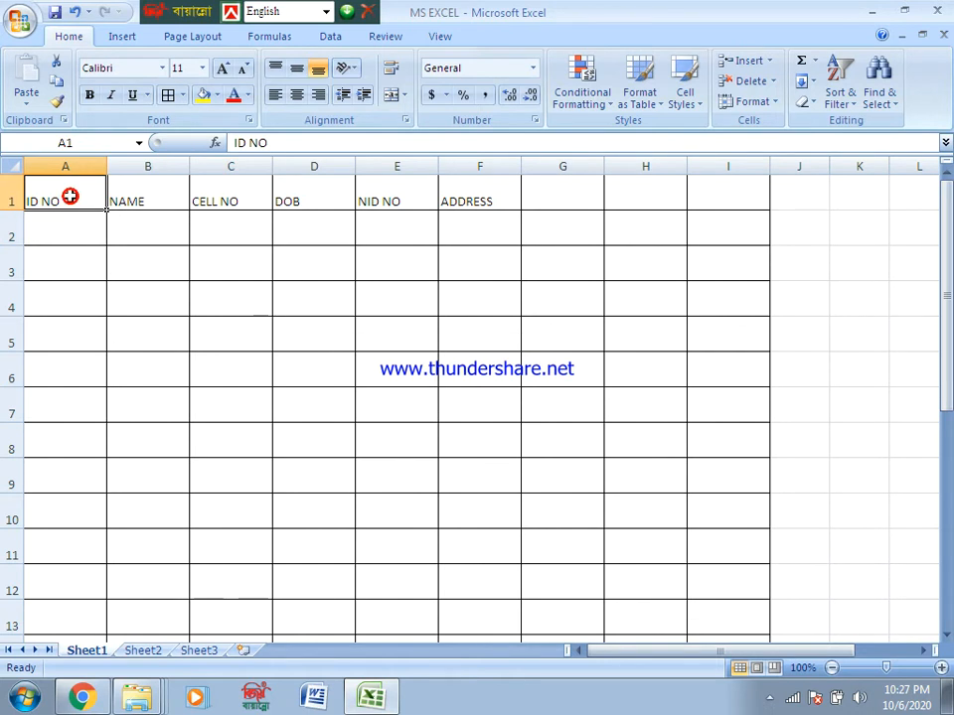
pyautogui.click(149, 198)
pyautogui.click(226, 201)
pyautogui.click(324, 191)
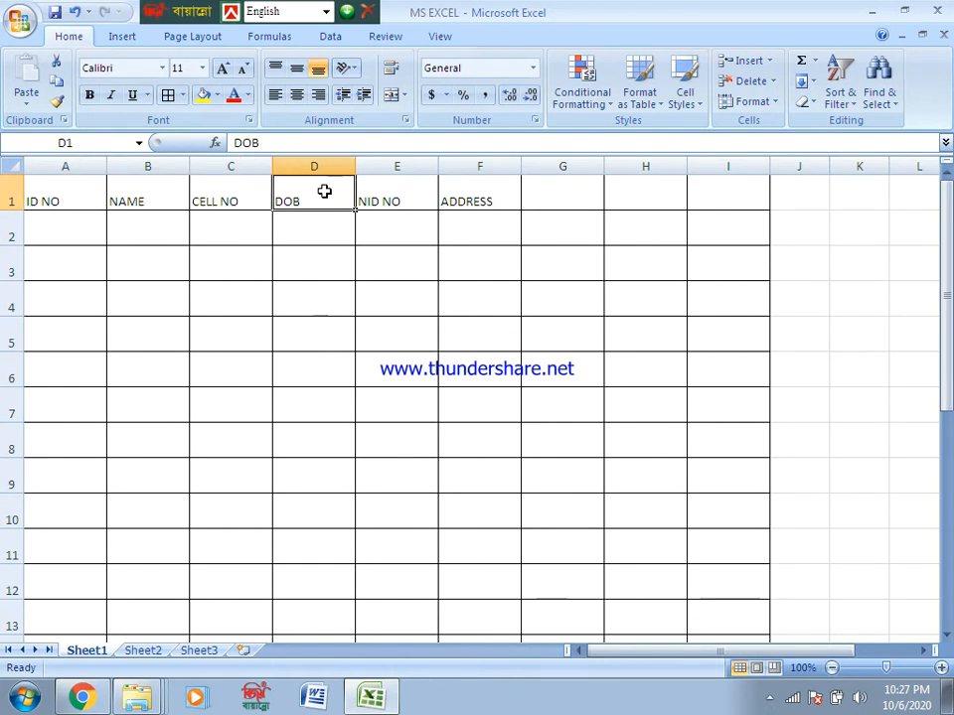
pyautogui.click(389, 198)
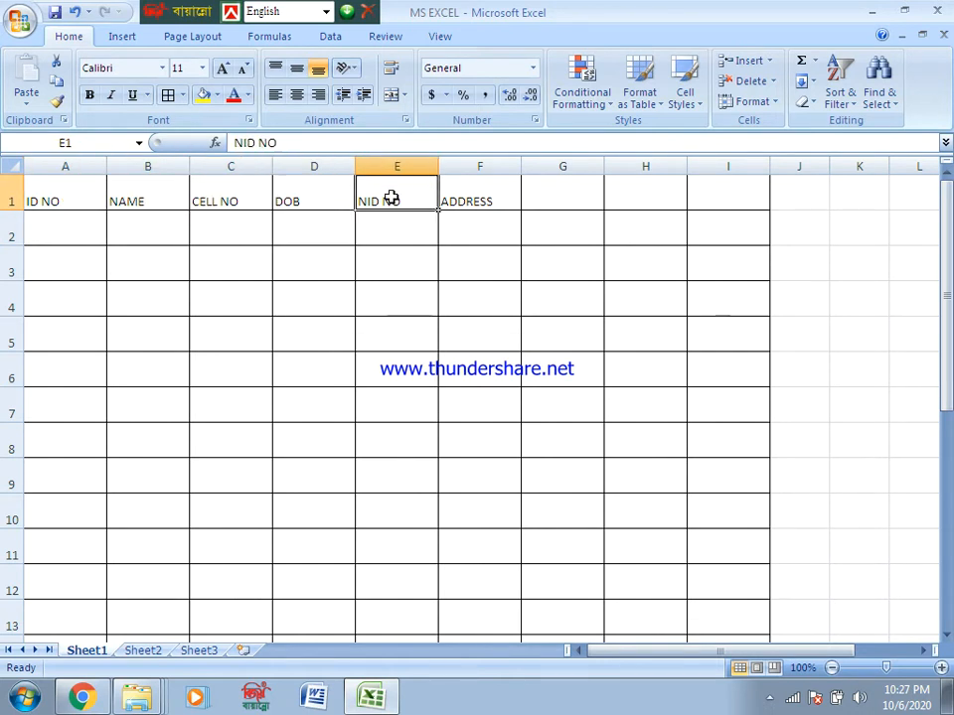
pyautogui.click(473, 203)
# - Expand the DOB heading in cell D1 to DATE OF BIRTH
pyautogui.click(288, 200)
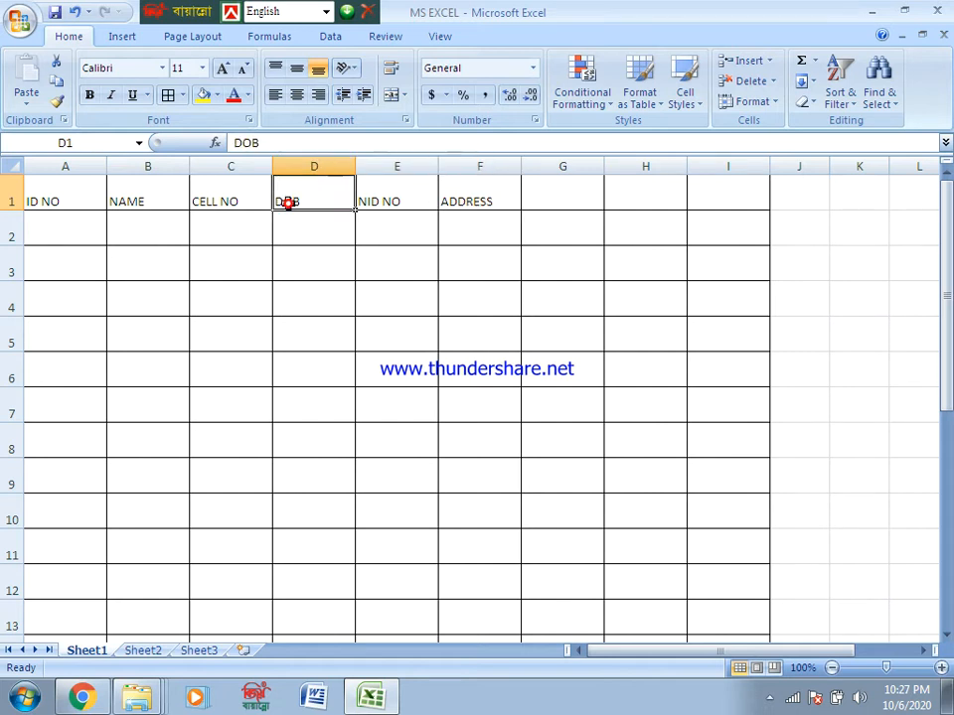
pyautogui.doubleClick(288, 201)
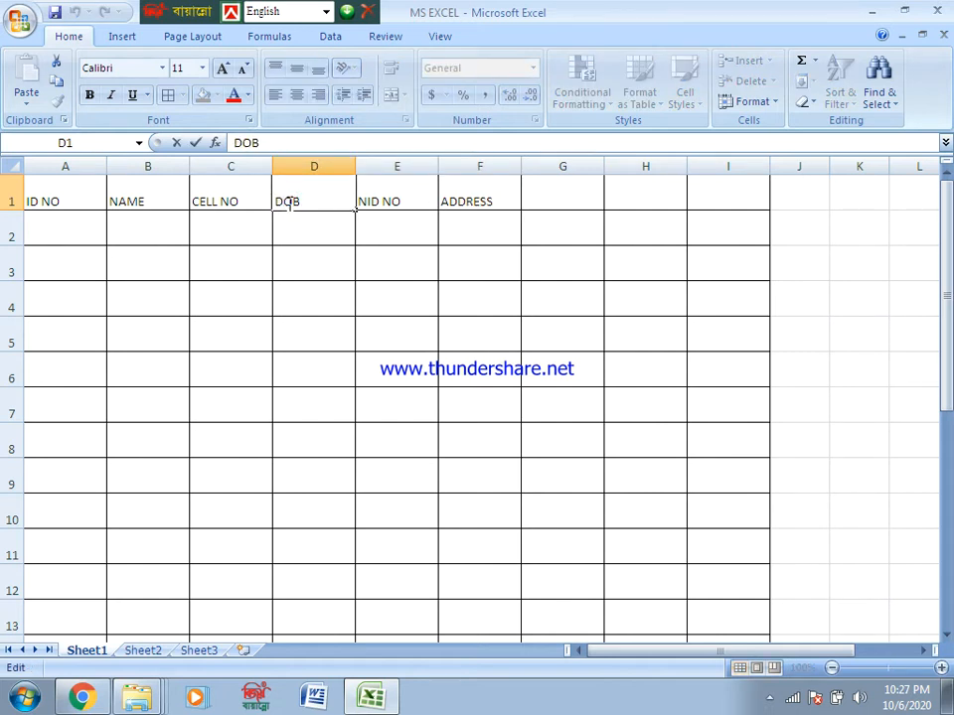
pyautogui.write('ATE')
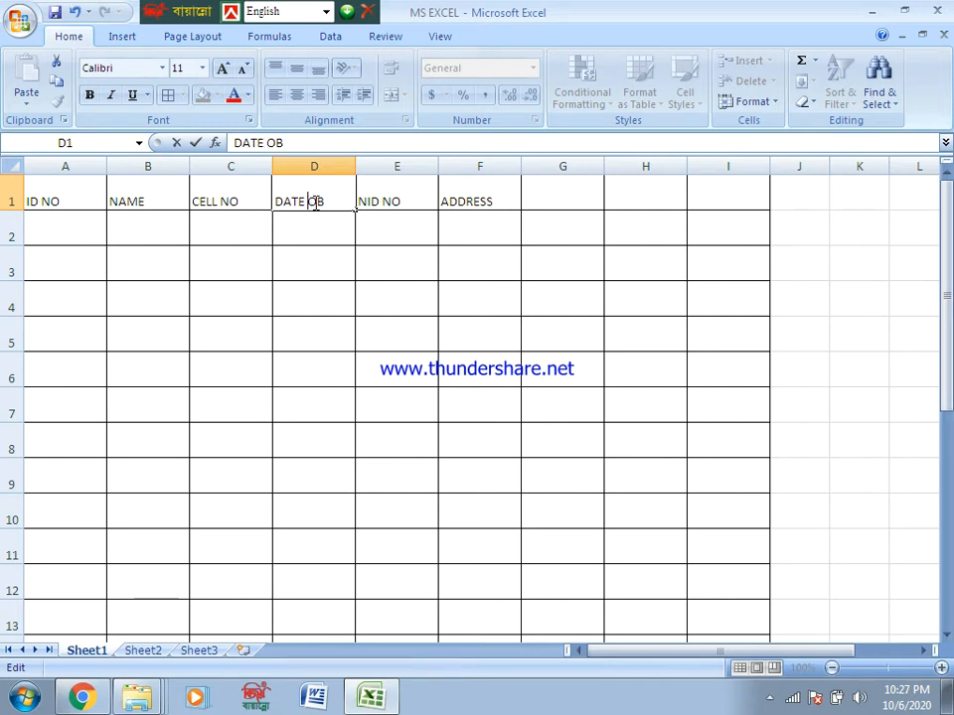
pyautogui.click(316, 203)
pyautogui.write('F BIRTH')
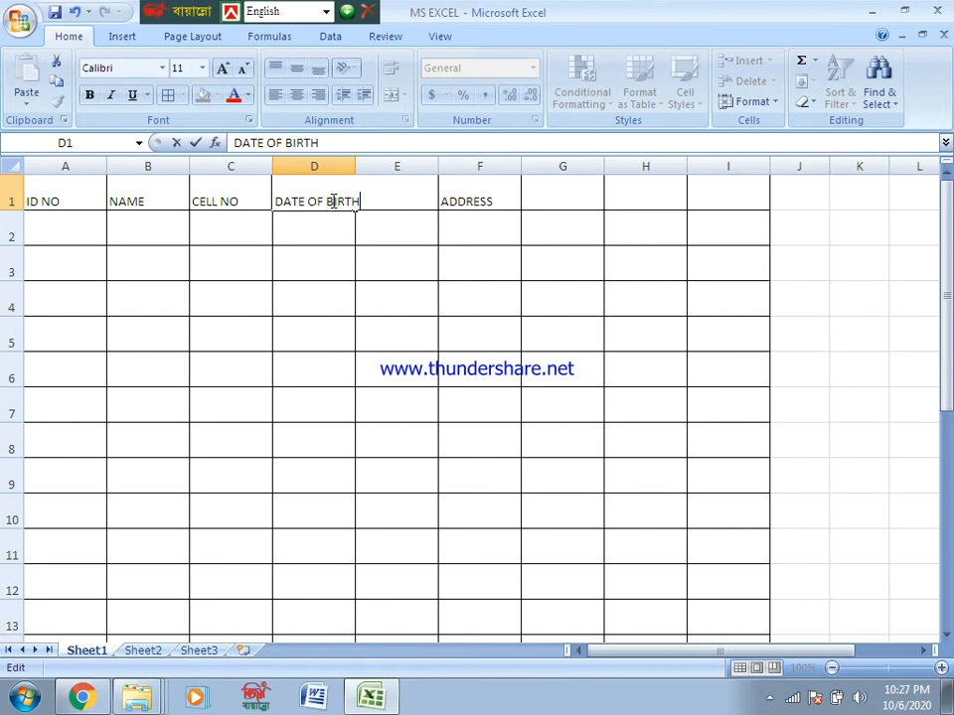
pyautogui.click(345, 262)
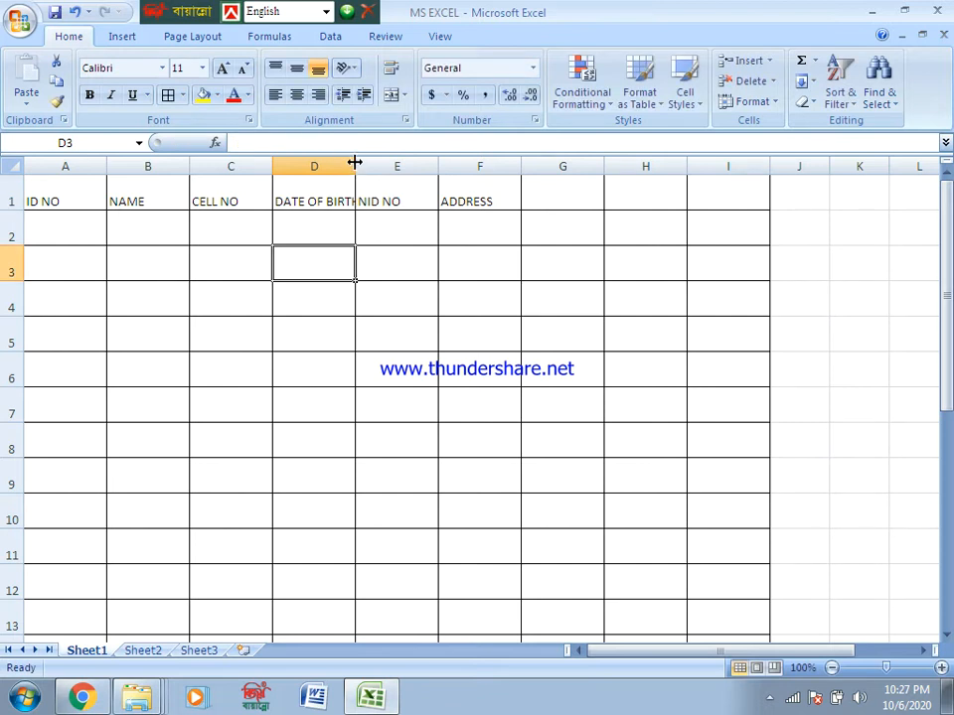
# - Widen column D to 13.00 to fit its heading and increase the height of row 1 to about 1.6 times the other rows
pyautogui.moveTo(355, 165); pyautogui.dragTo(363, 171)
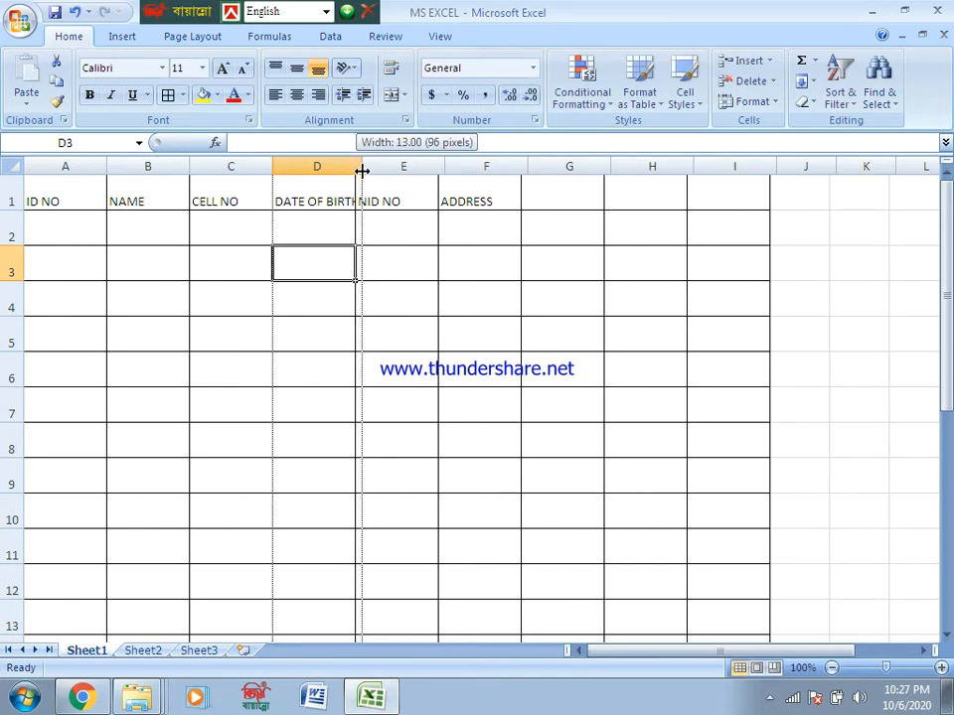
pyautogui.moveTo(362, 171); pyautogui.dragTo(361, 170)
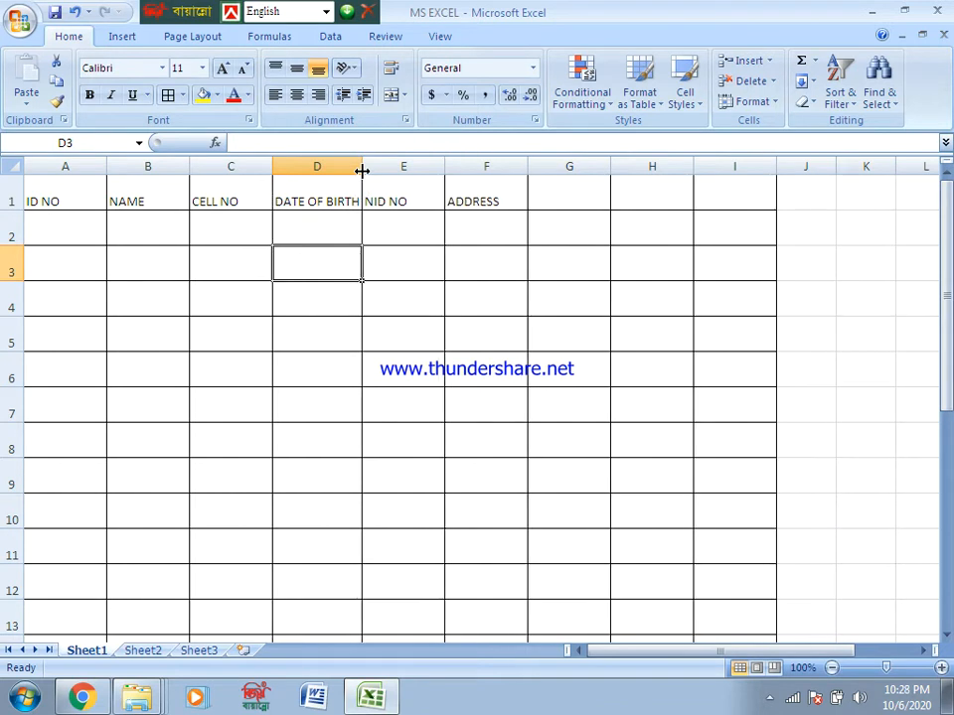
pyautogui.click(337, 235)
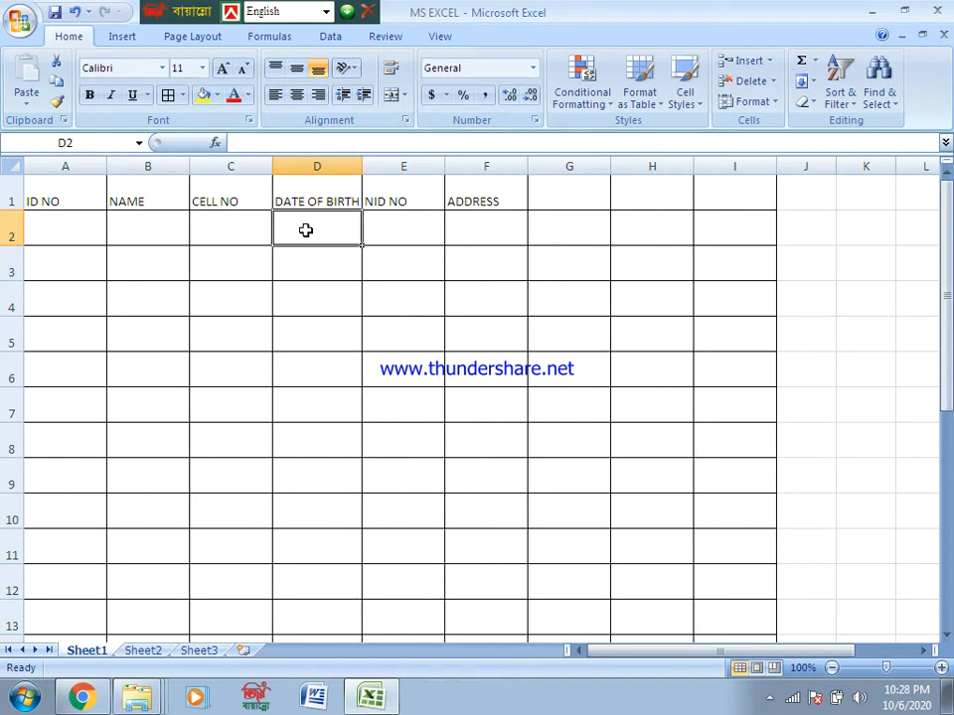
pyautogui.click(8, 197)
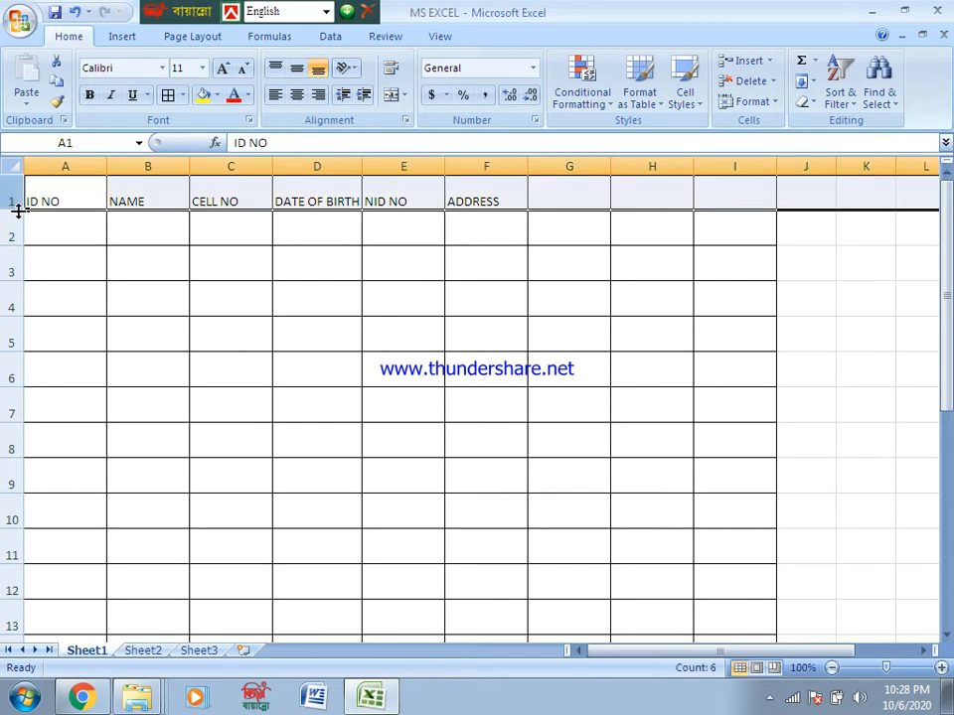
pyautogui.moveTo(18, 207); pyautogui.dragTo(18, 229)
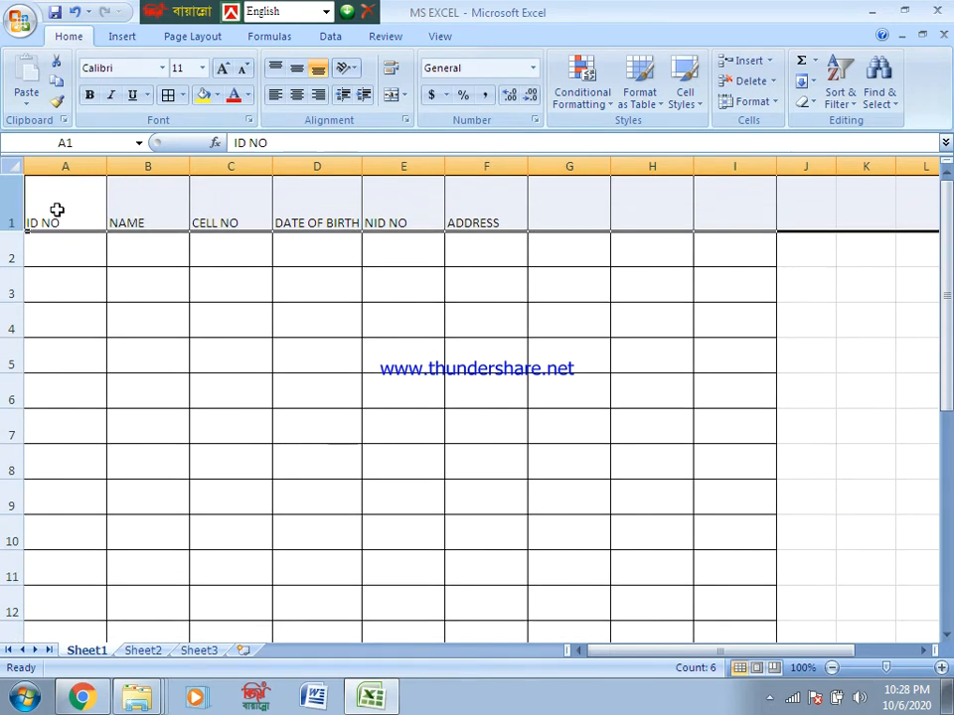
# - Examine the heading range A1:F1 as a whole and cell by cell
pyautogui.moveTo(57, 206); pyautogui.dragTo(457, 207)
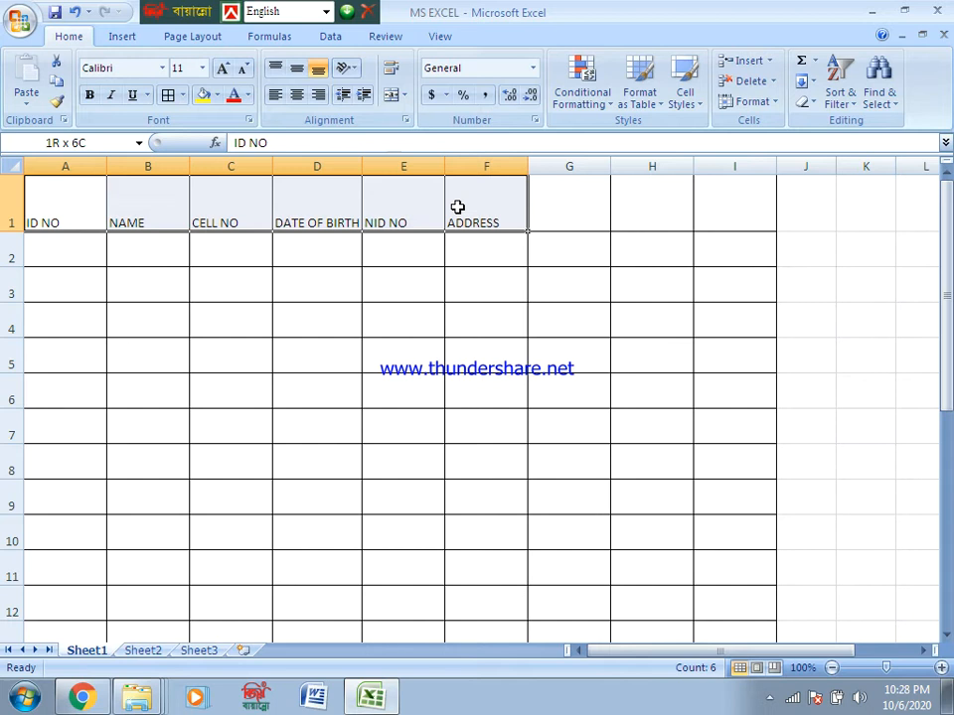
pyautogui.moveTo(457, 207); pyautogui.dragTo(485, 221)
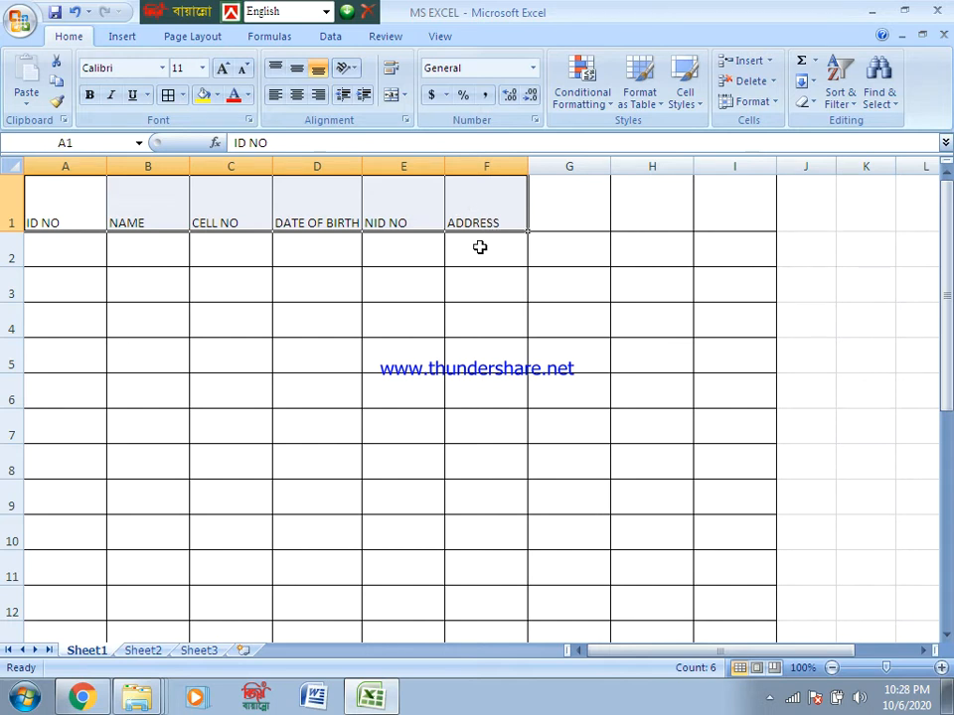
pyautogui.click(480, 247)
pyautogui.click(492, 213)
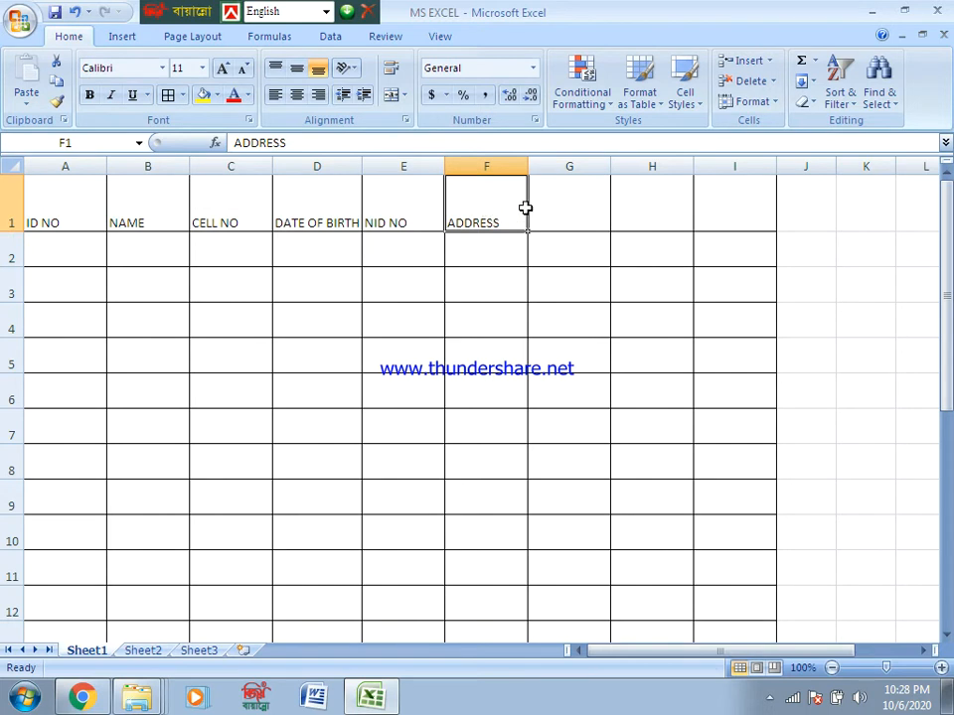
pyautogui.click(63, 241)
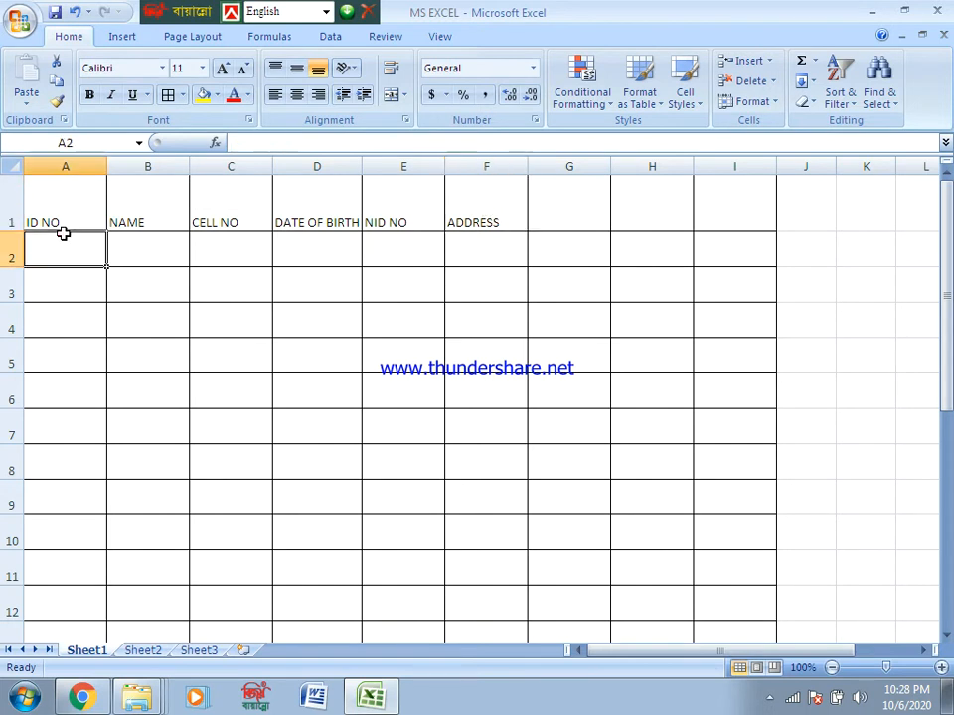
pyautogui.click(69, 200)
pyautogui.click(186, 210)
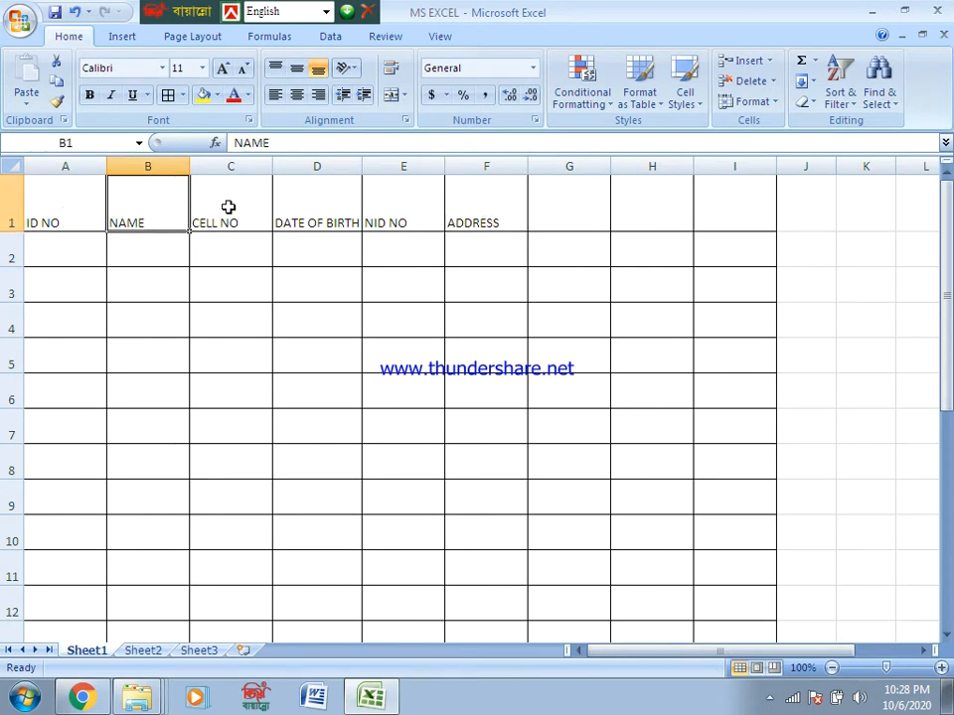
pyautogui.click(233, 206)
pyautogui.click(319, 216)
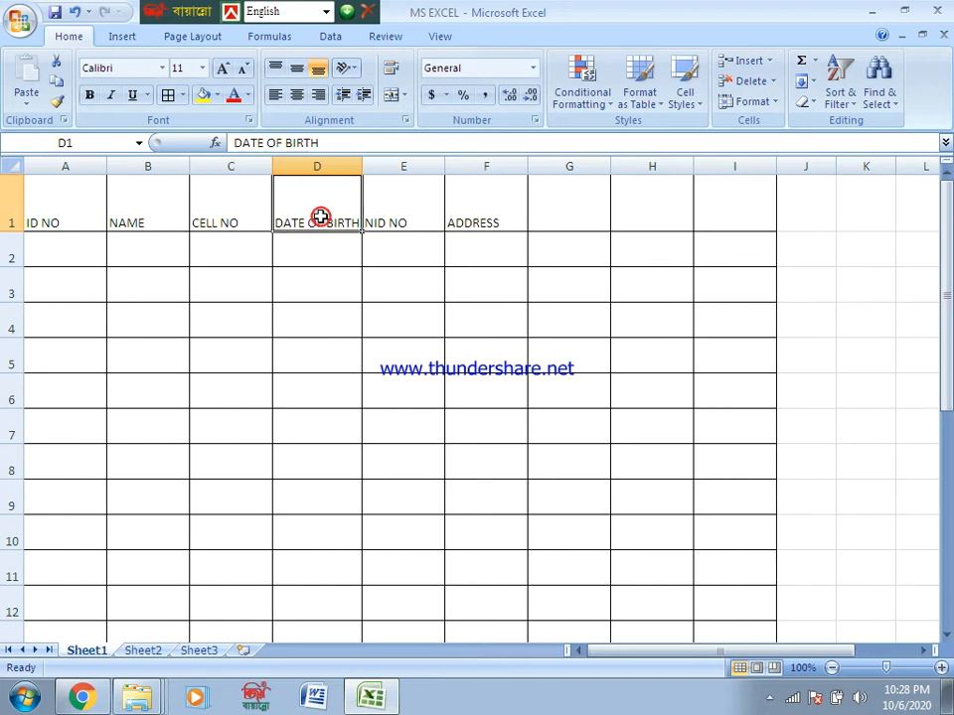
pyautogui.click(397, 215)
# - Replace the ADDRESS heading in cell F1 with Vill/City
pyautogui.click(480, 215)
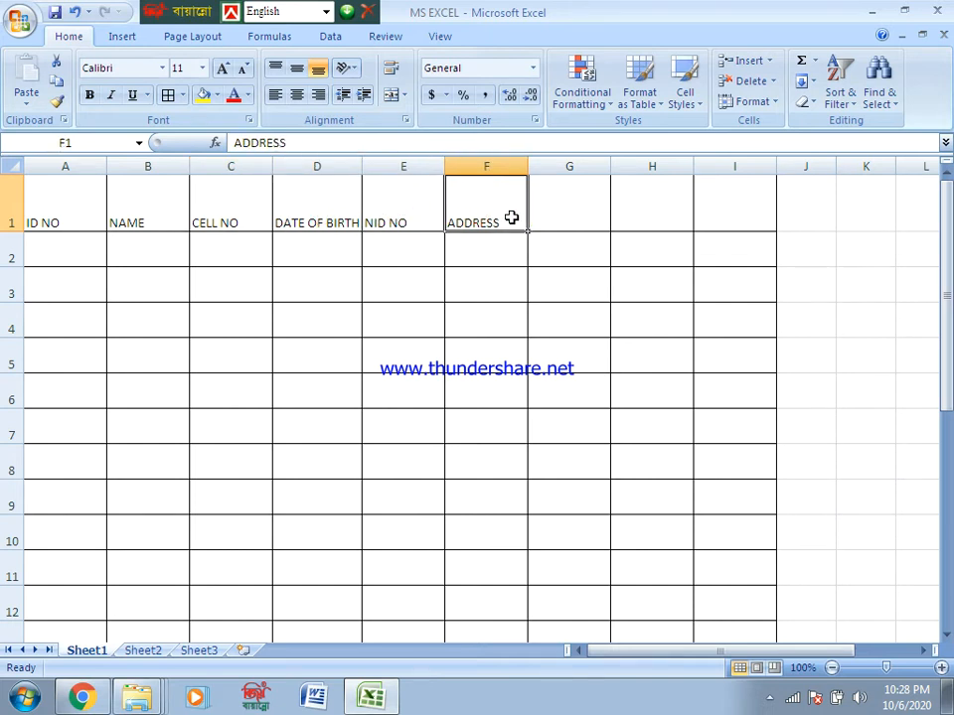
pyautogui.write('vILL')
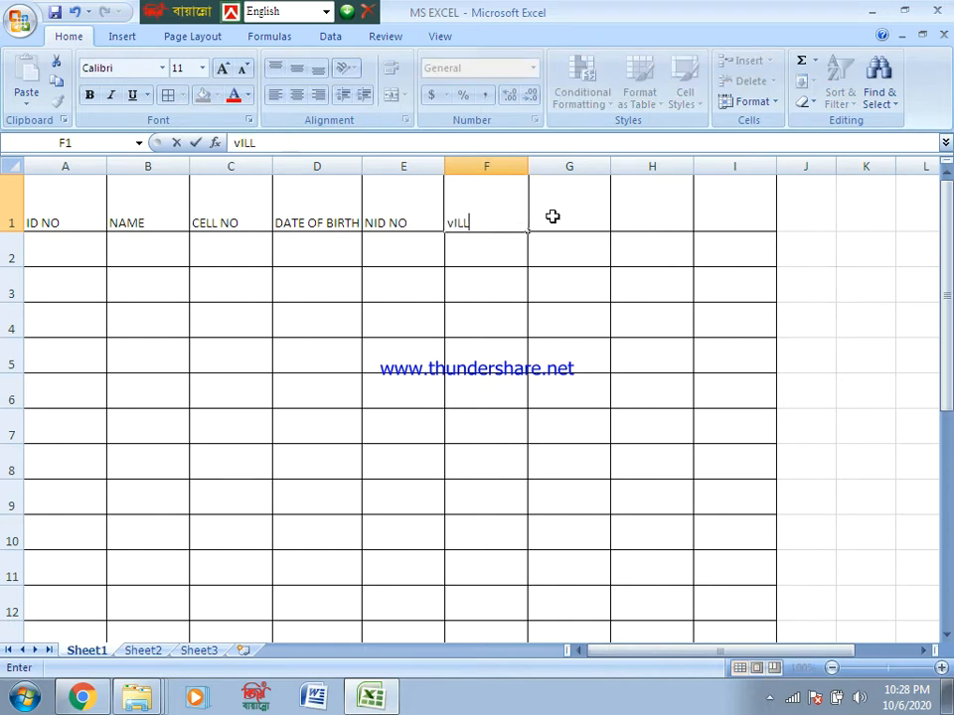
pyautogui.click(553, 215)
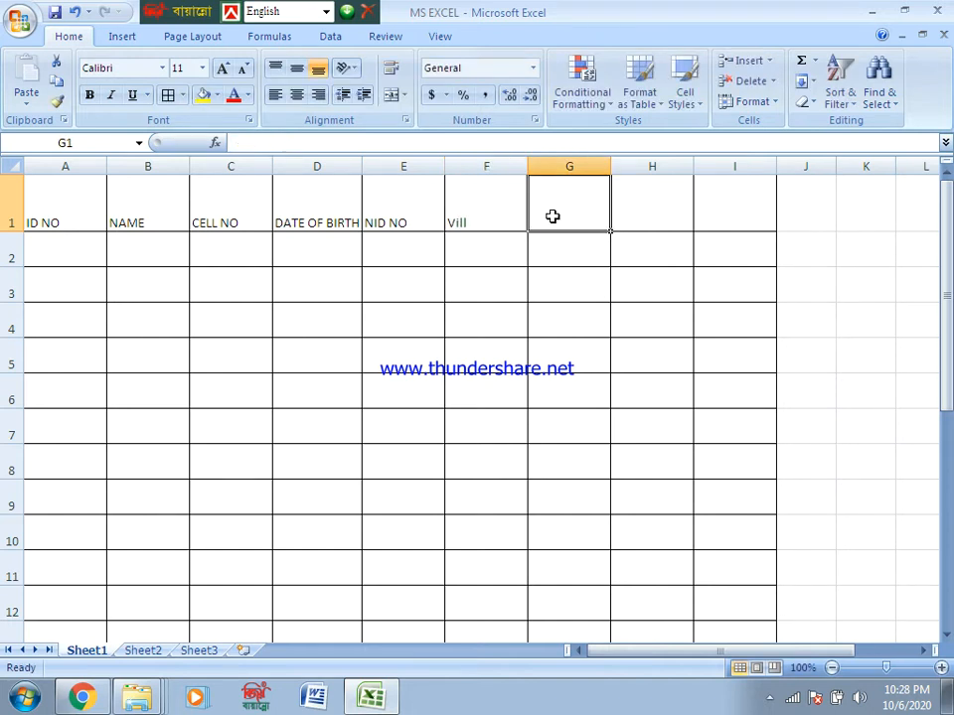
pyautogui.doubleClick(477, 217)
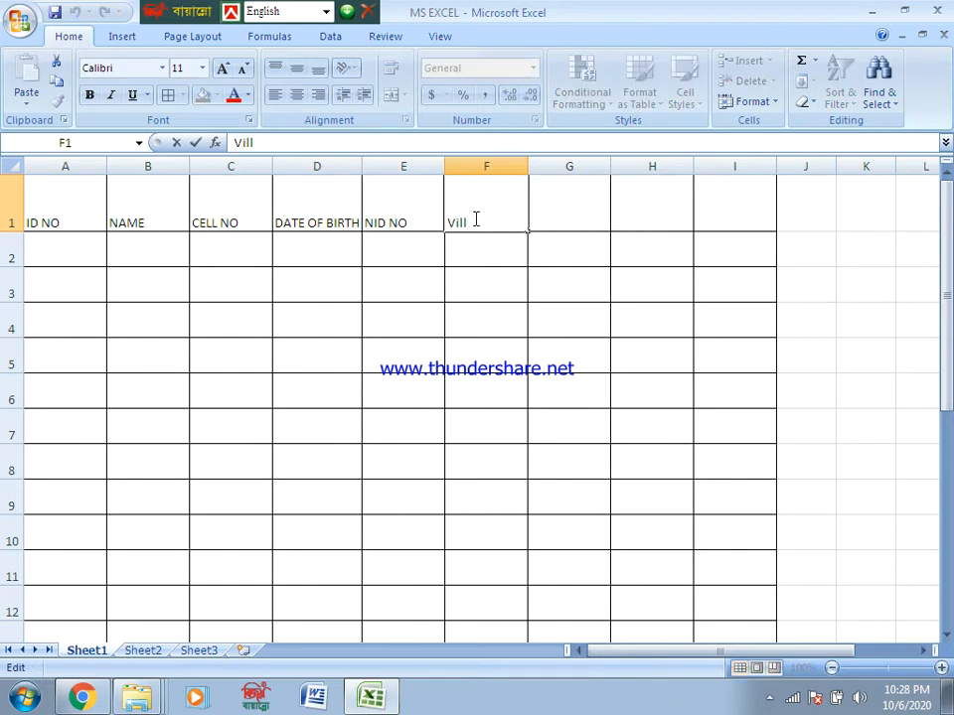
pyautogui.write('>')
pyautogui.press('BackSpace')
pyautogui.press('BackSpace')
pyautogui.write('/City')
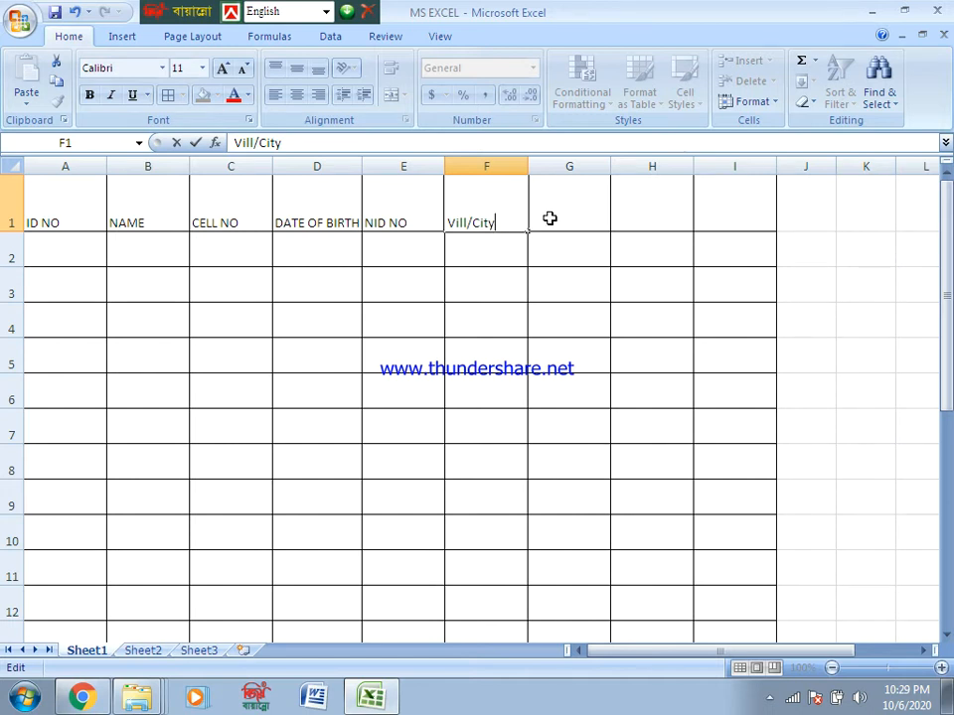
# - Enter the headings Thana in cell G1 and Dist in cell H1
pyautogui.click(543, 216)
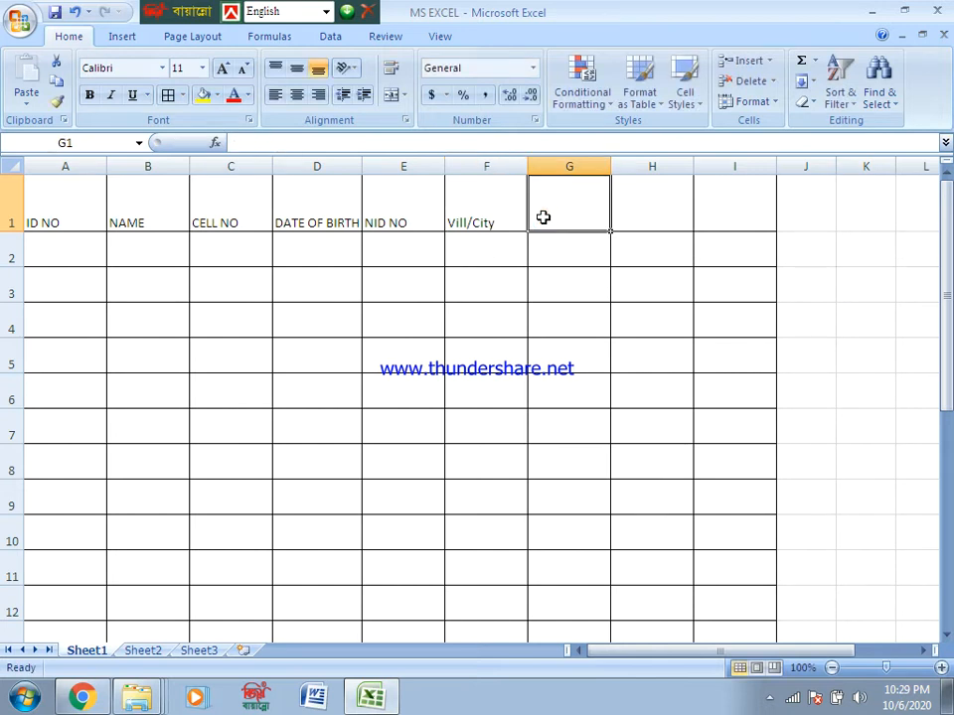
pyautogui.write('Thana')
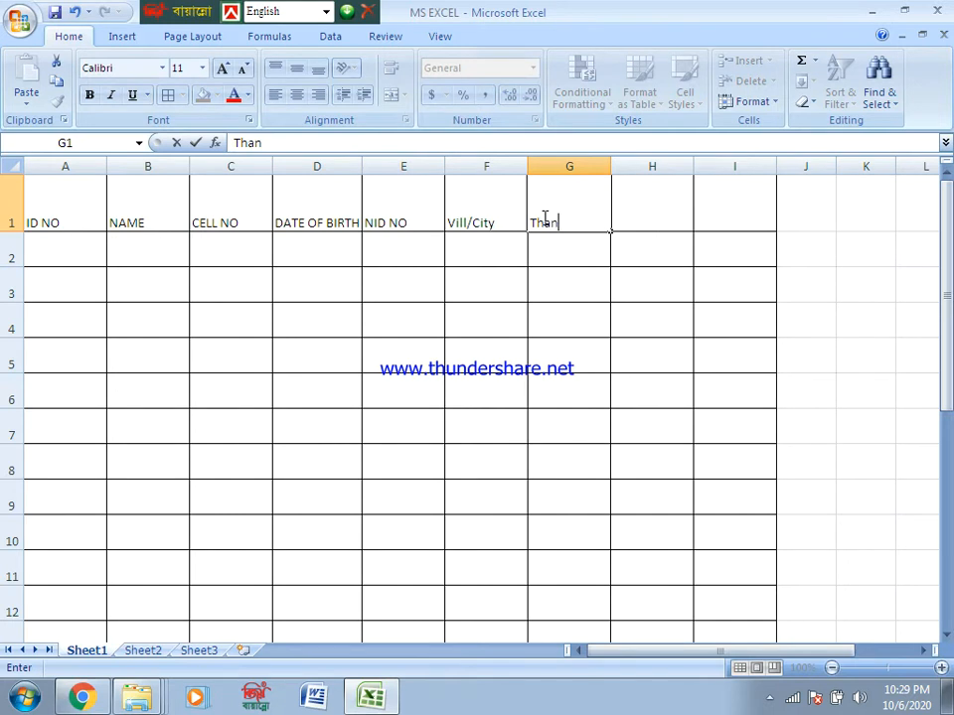
pyautogui.click(650, 216)
pyautogui.write('Ddist')
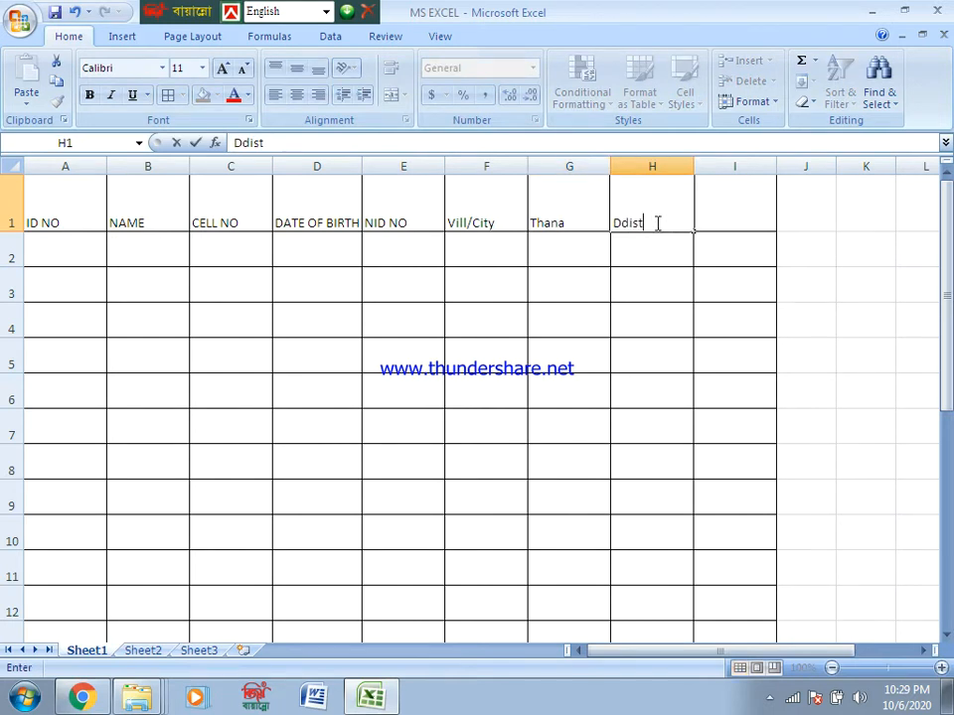
pyautogui.click(628, 224)
pyautogui.press('BackSpace')
# - Enter the heading Division in cell I1 of the heading row
pyautogui.click(720, 213)
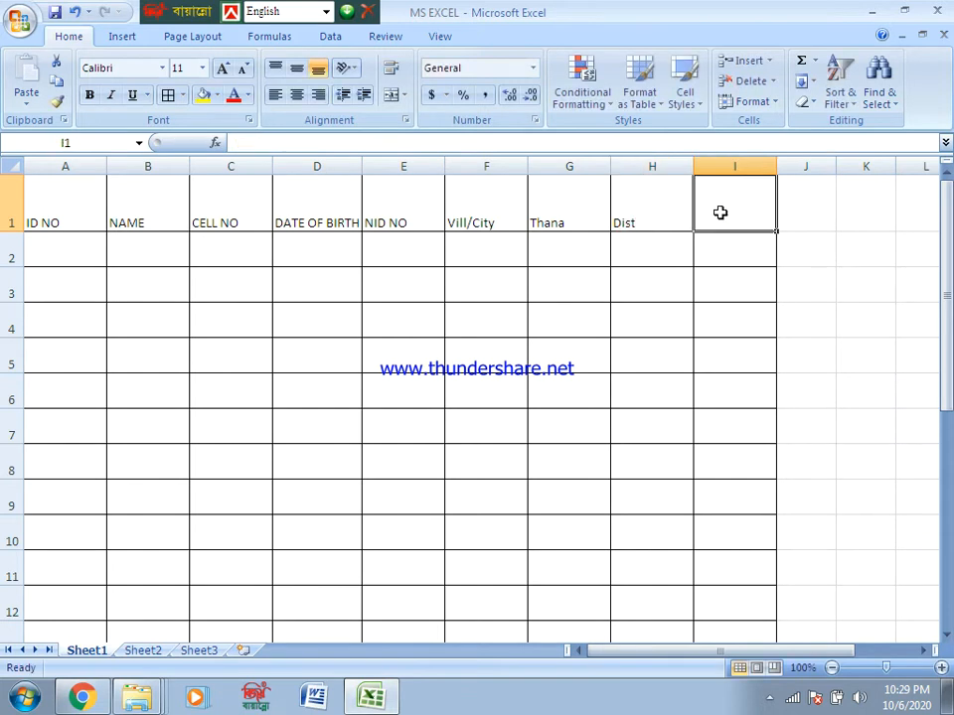
pyautogui.write('D')
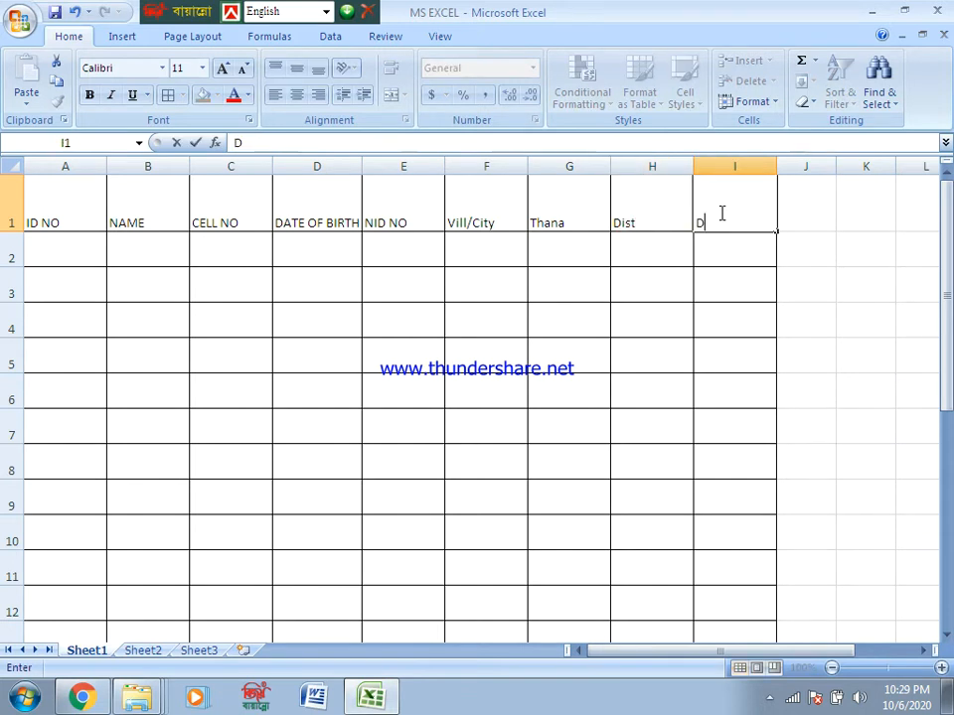
pyautogui.write('ivision')
pyautogui.click(723, 255)
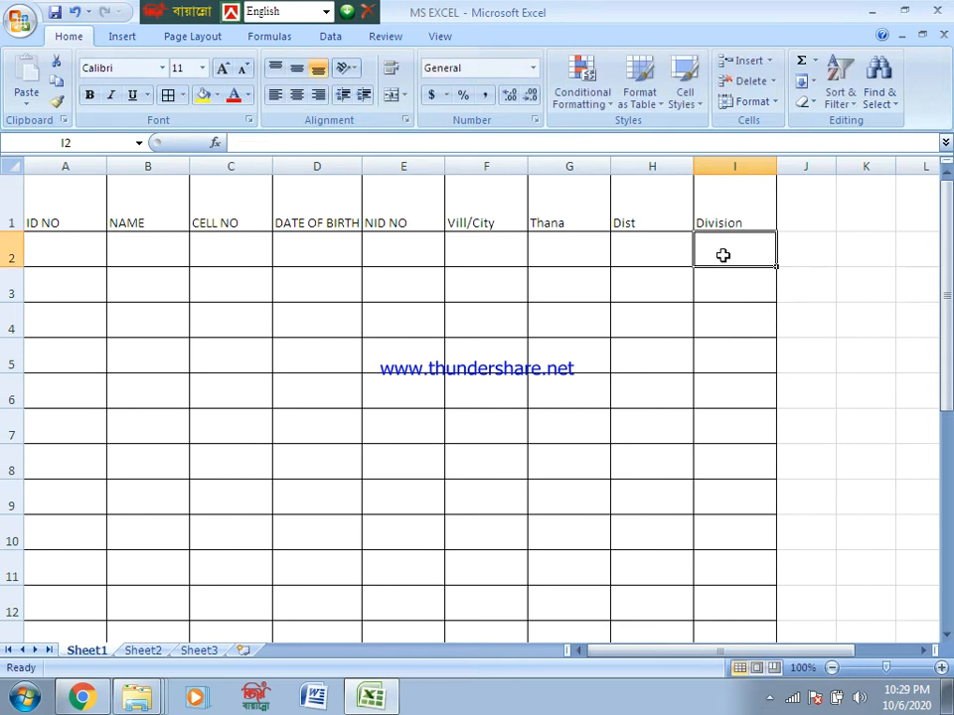
# - Complete the abbreviated Dist heading in cell H1 so it reads District
pyautogui.doubleClick(633, 223)
pyautogui.doubleClick(634, 222)
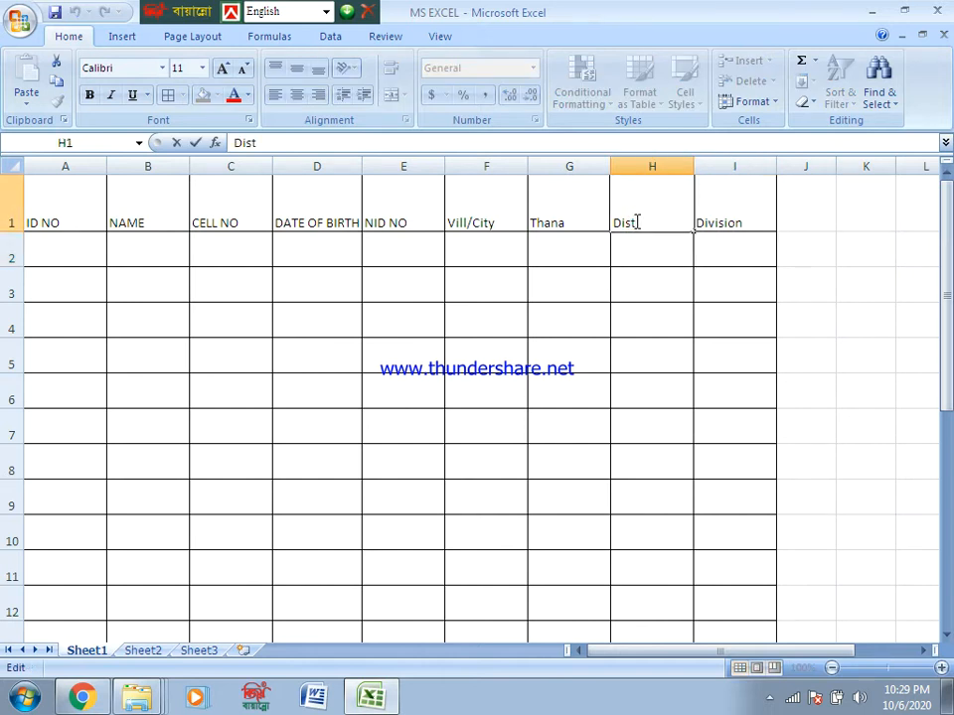
pyautogui.write('rict')
pyautogui.click(635, 241)
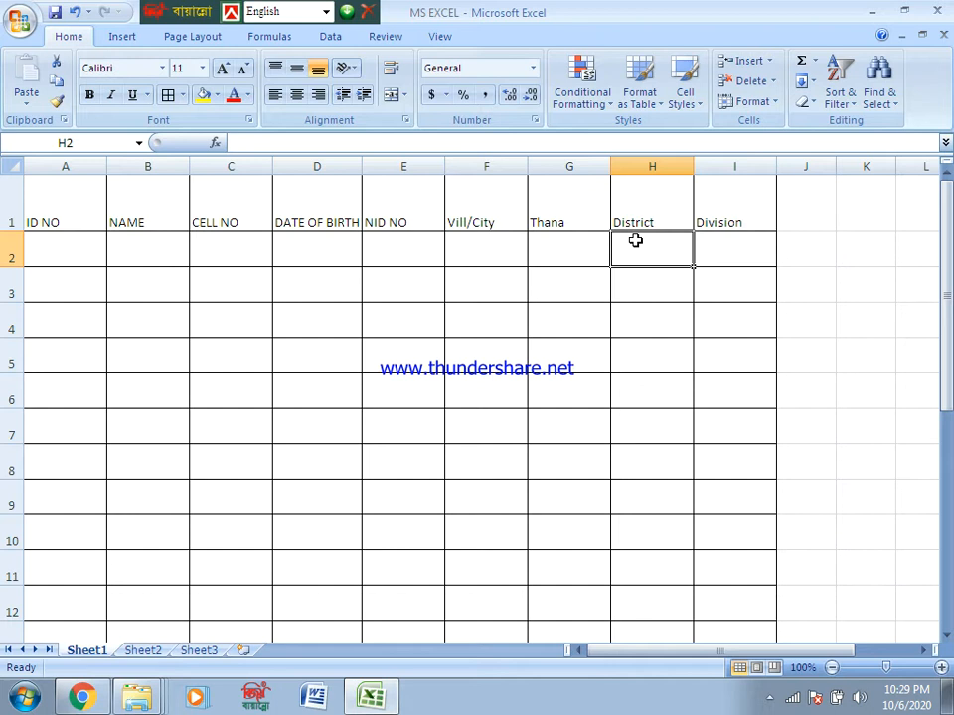
# - Change the heading in cell F1 to Vill/Pourosova and widen column F slightly to fit it
pyautogui.doubleClick(499, 221)
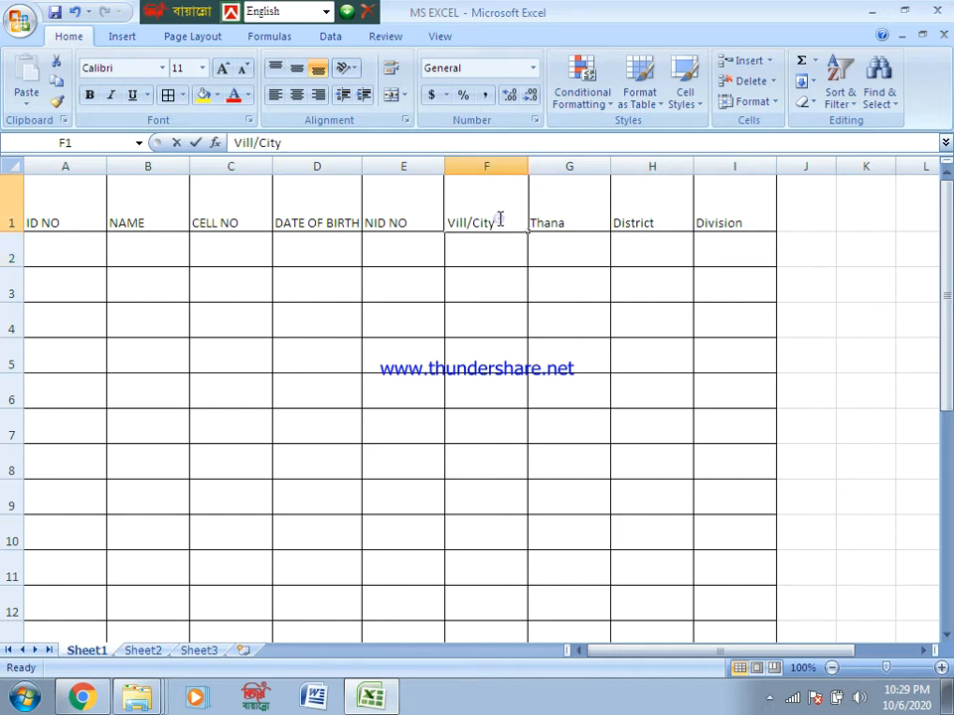
pyautogui.press('BackSpace')
pyautogui.press('BackSpace')
pyautogui.press('BackSpace')
pyautogui.press('BackSpace')
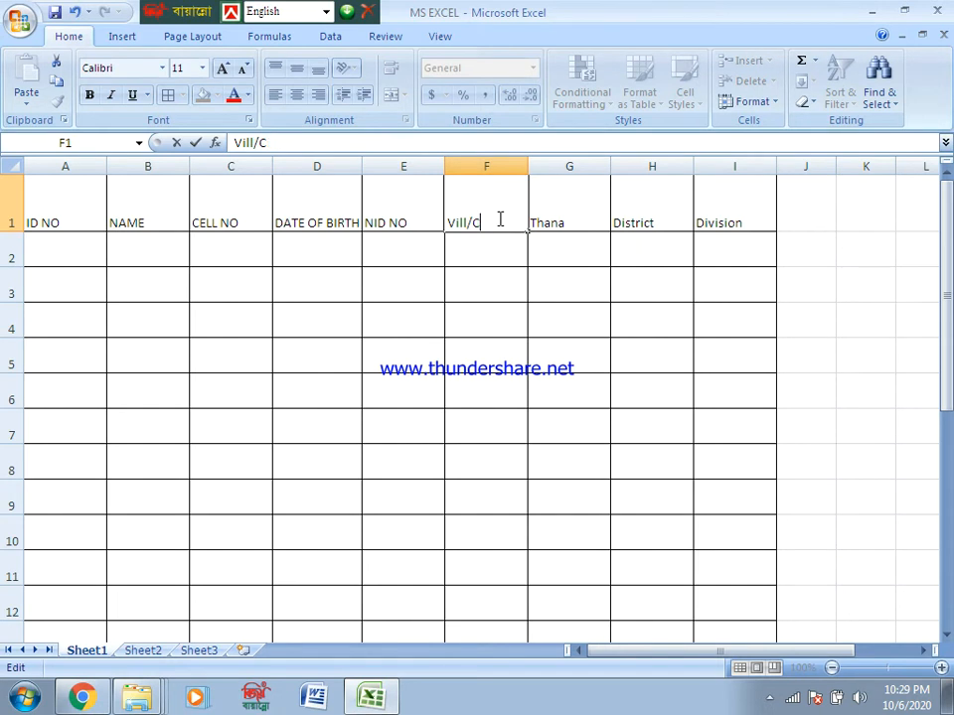
pyautogui.write('Pourosova')
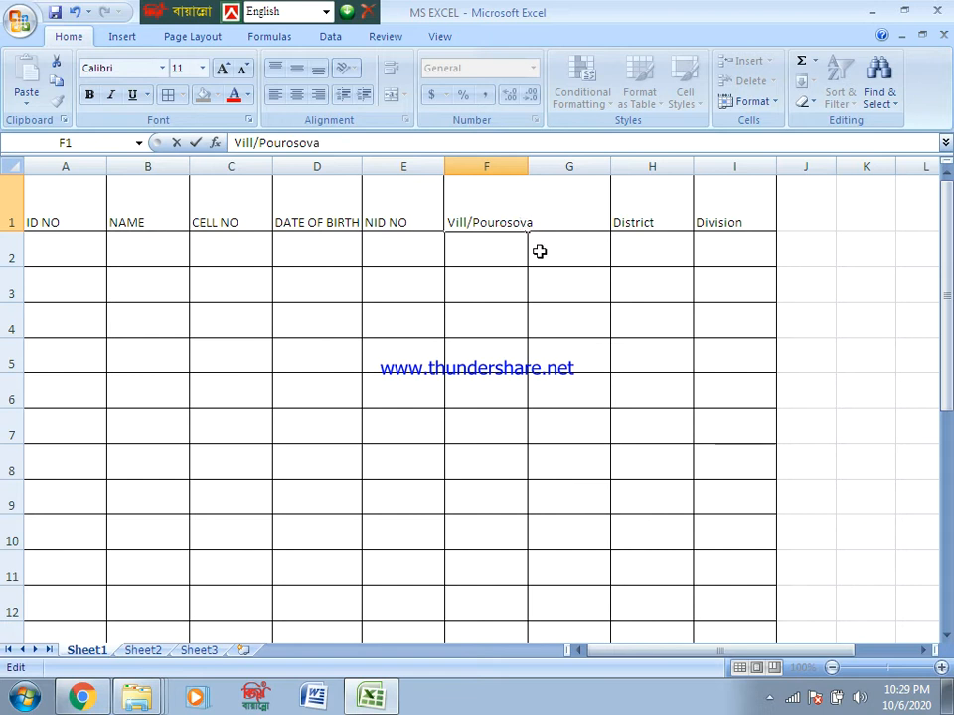
pyautogui.press('Return')
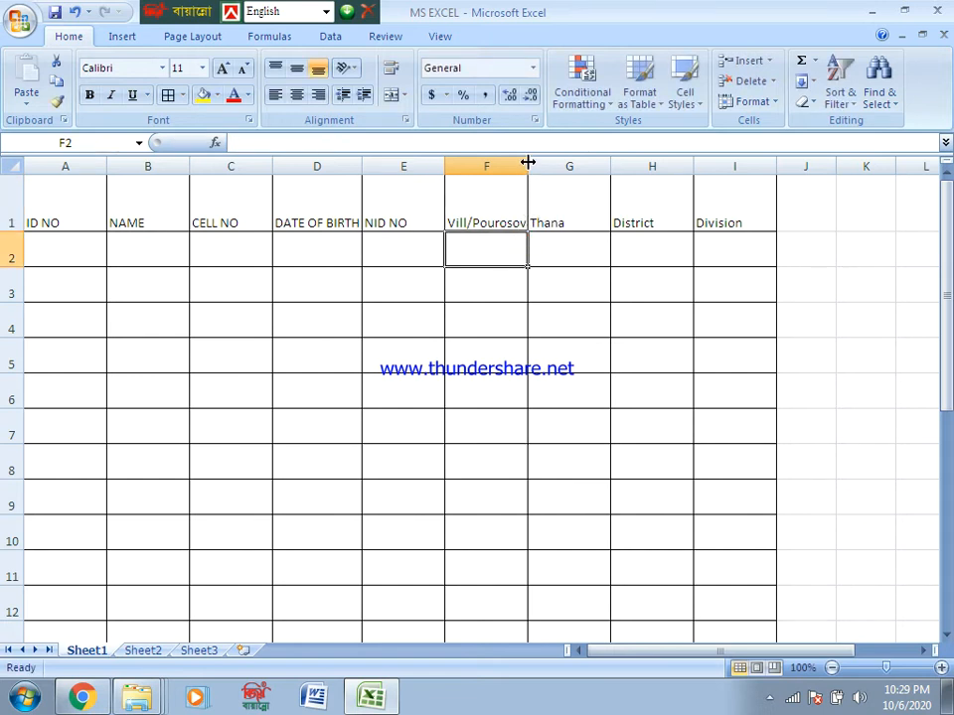
pyautogui.moveTo(528, 162); pyautogui.dragTo(538, 166)
pyautogui.click(590, 240)
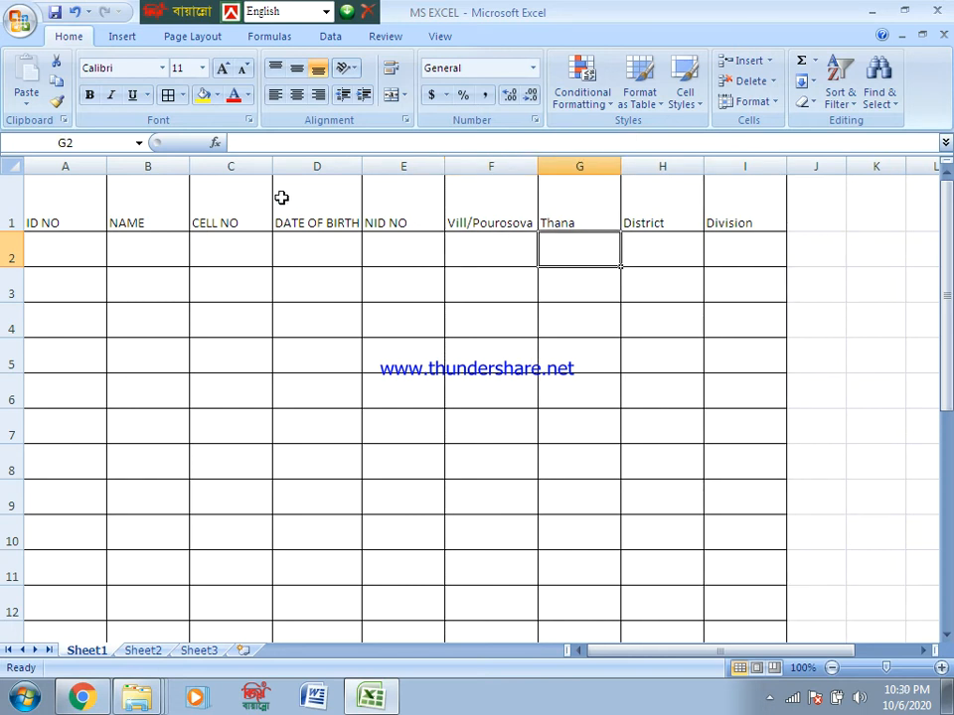
# - Middle-align the headings in A1:I1 vertically within their cells
pyautogui.moveTo(56, 210); pyautogui.dragTo(728, 206)
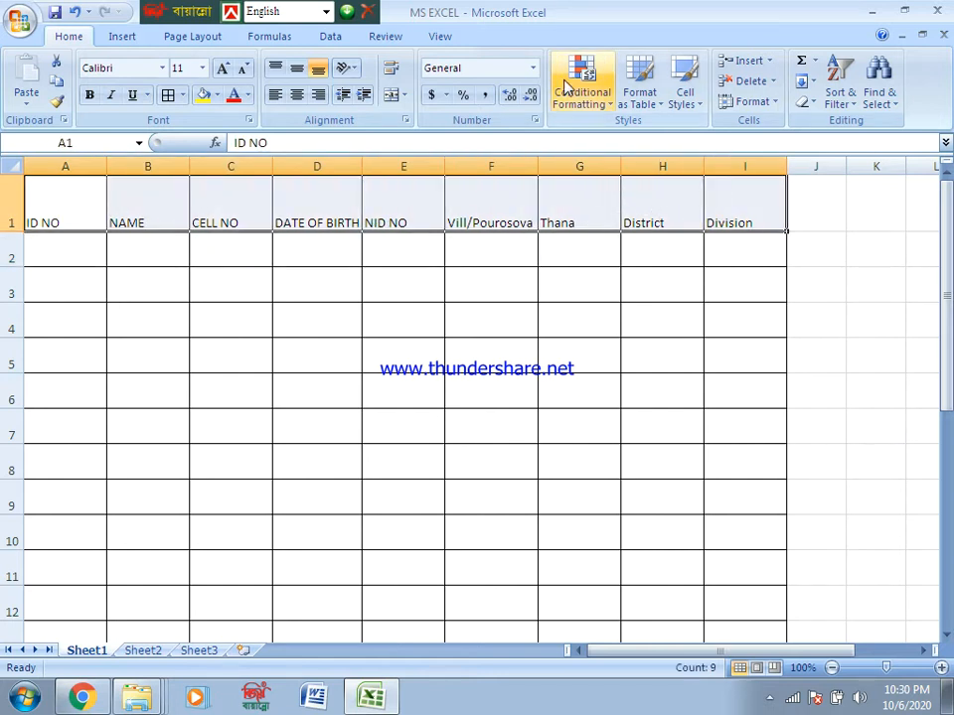
pyautogui.click(294, 75)
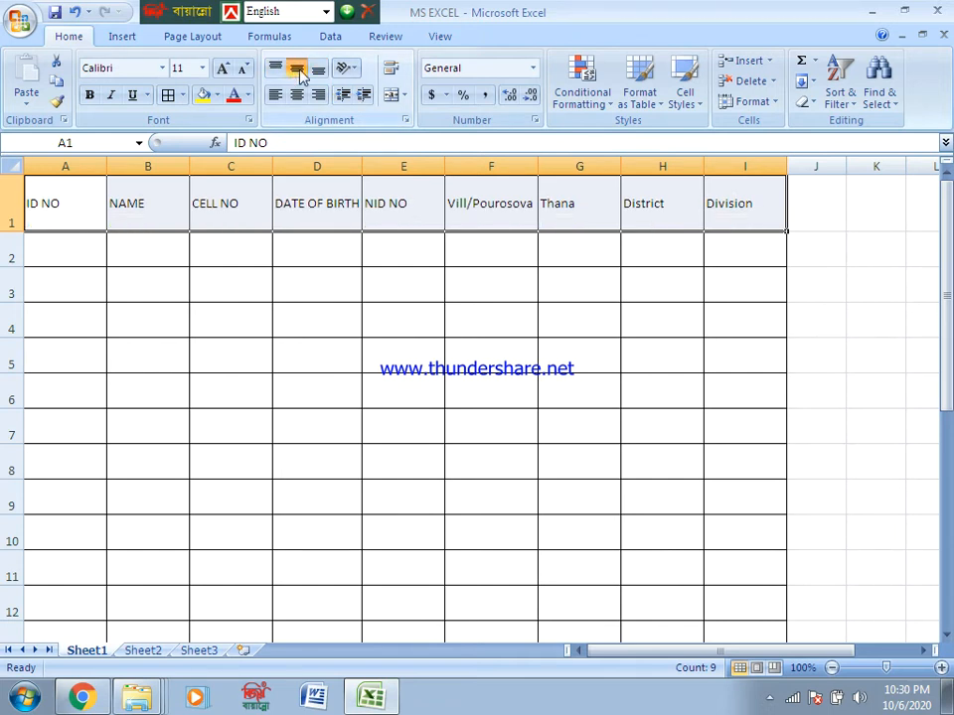
pyautogui.click(314, 243)
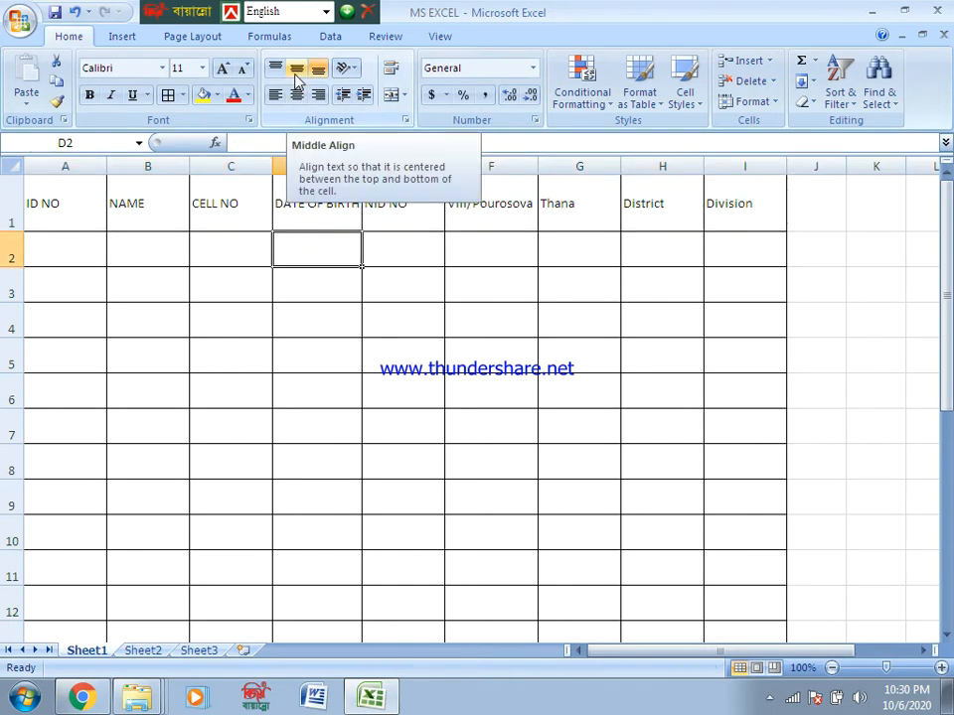
pyautogui.click(364, 283)
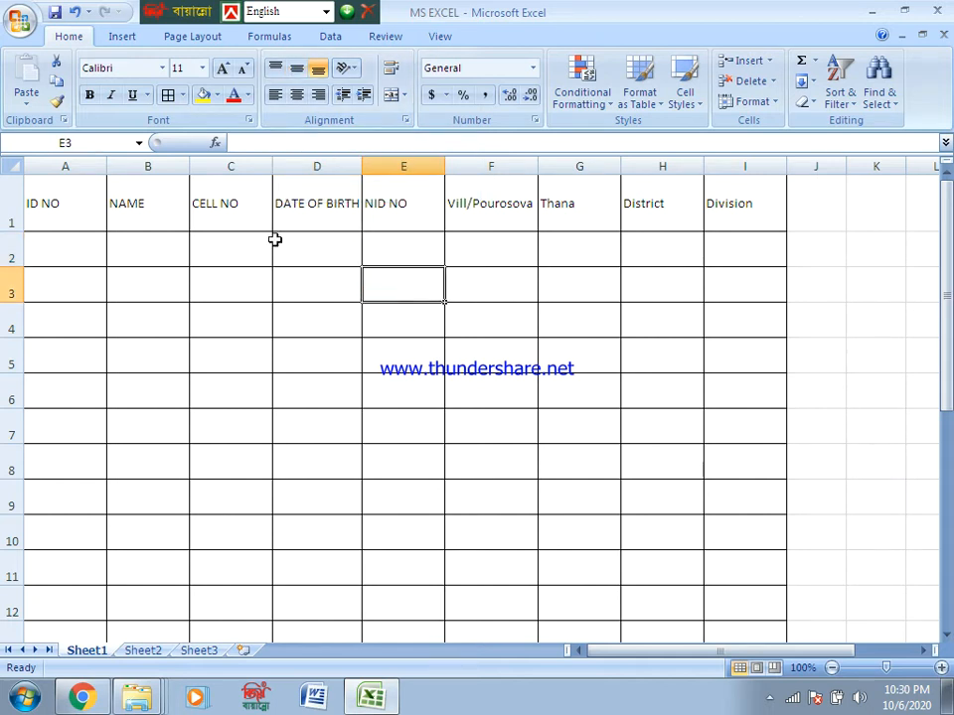
pyautogui.click(68, 202)
pyautogui.click(111, 254)
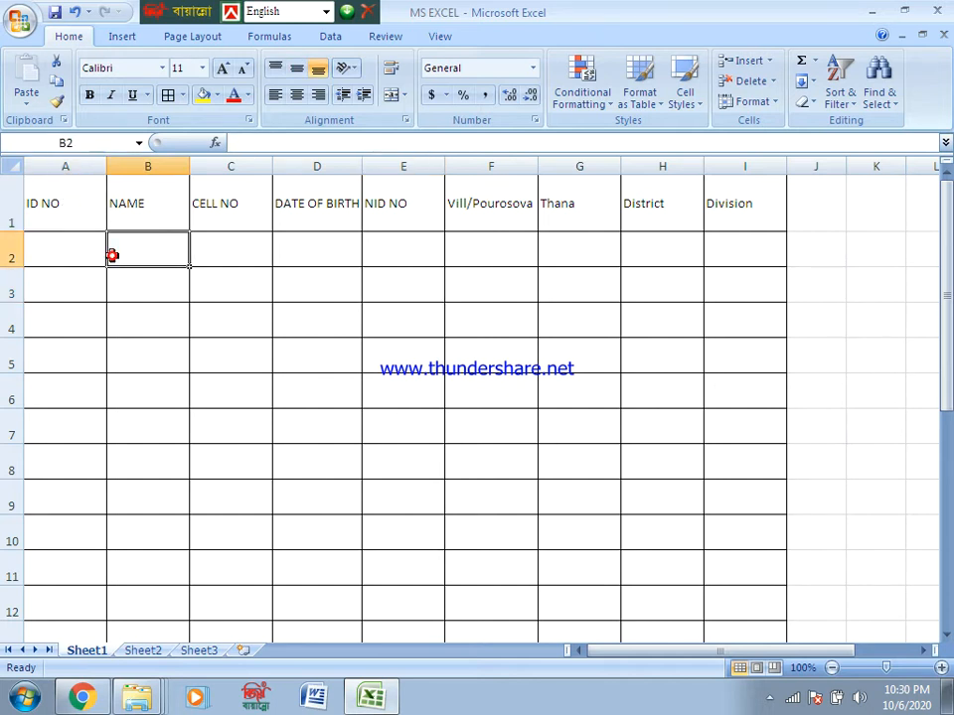
# - Make the headings in A1:I1 bold and set their font size to 14
pyautogui.moveTo(62, 210); pyautogui.dragTo(749, 199)
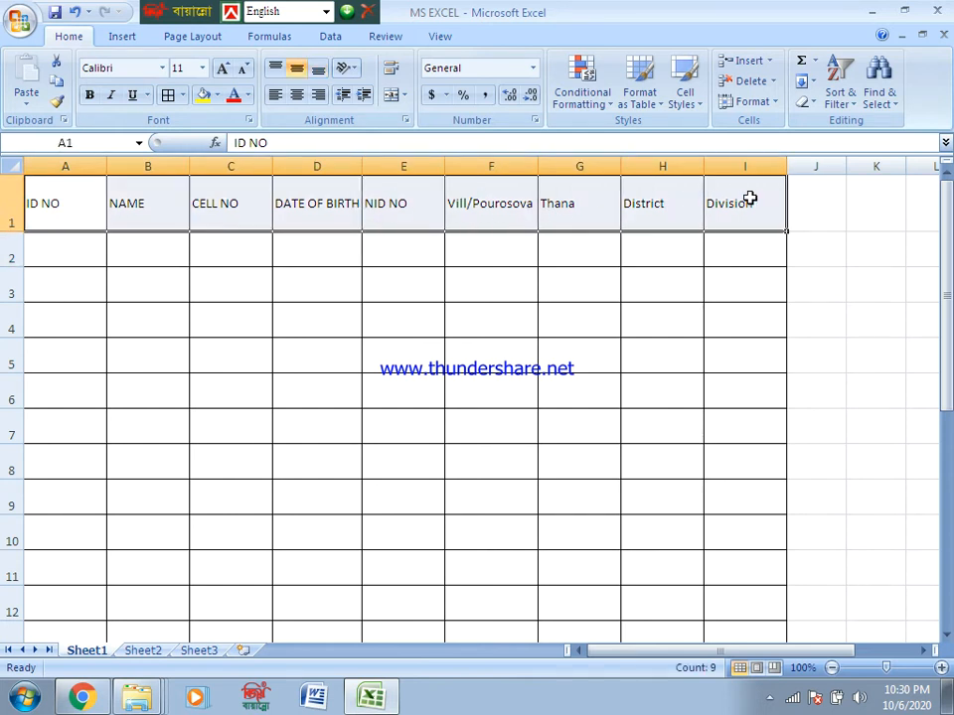
pyautogui.click(90, 97)
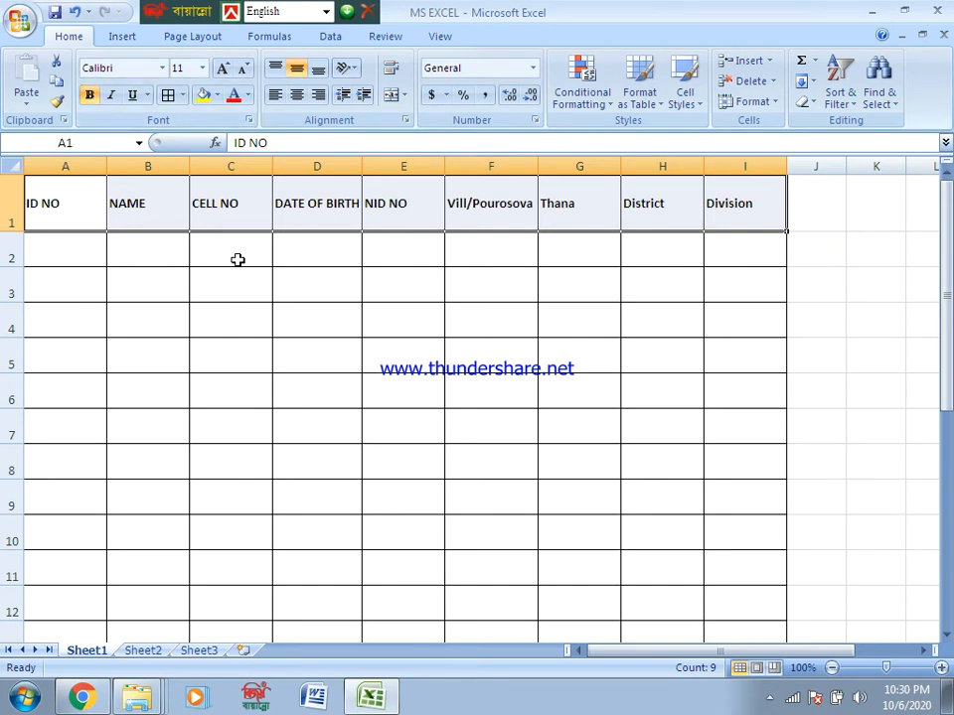
pyautogui.click(201, 69)
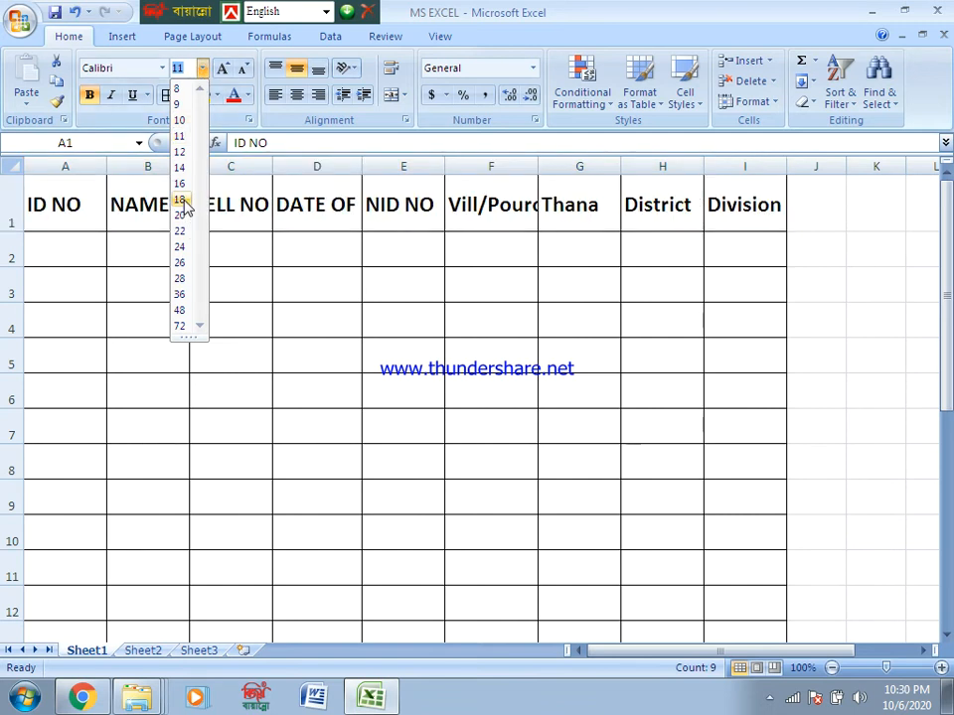
pyautogui.click(180, 169)
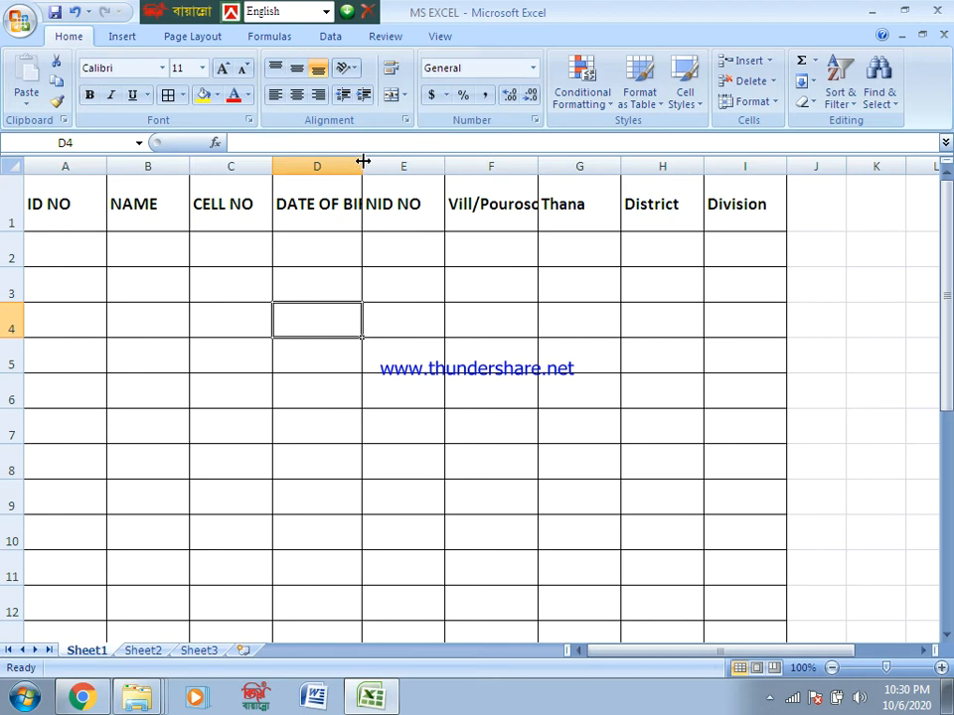
# - Widen columns D and F so the enlarged DATE OF BIRTH and Vill/Pourosova headings fit completely
pyautogui.moveTo(361, 164); pyautogui.dragTo(388, 179)
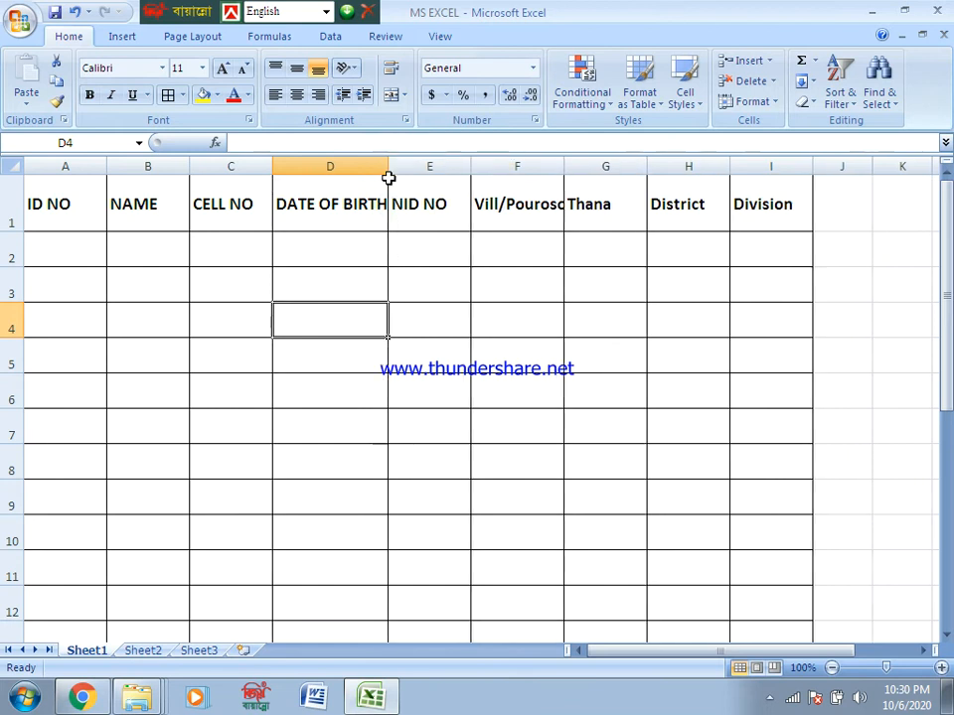
pyautogui.click(385, 244)
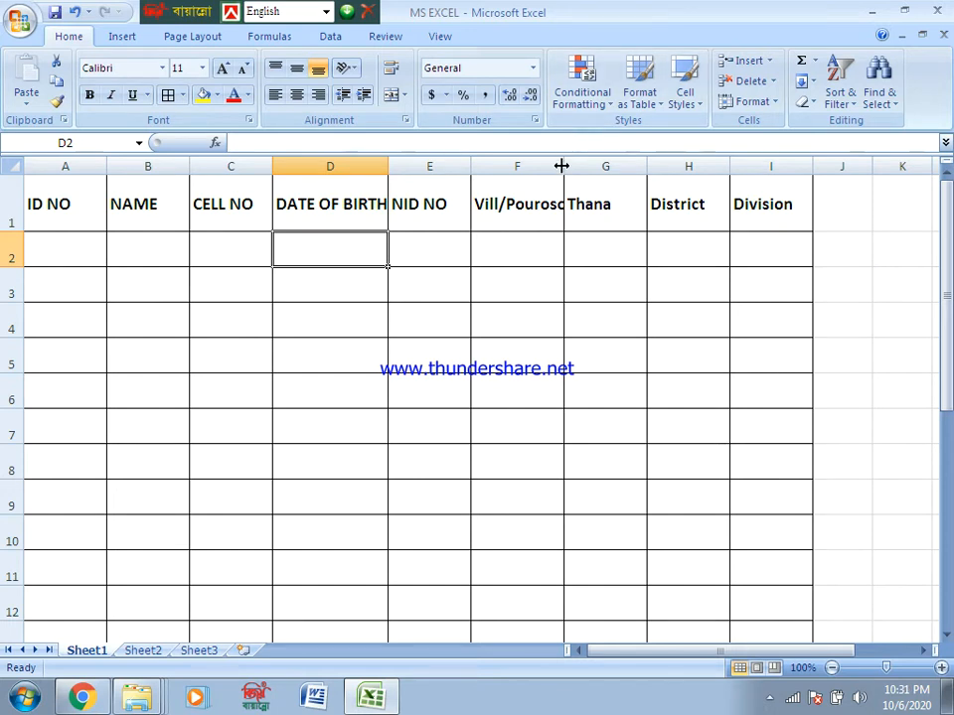
pyautogui.moveTo(565, 165); pyautogui.dragTo(590, 176)
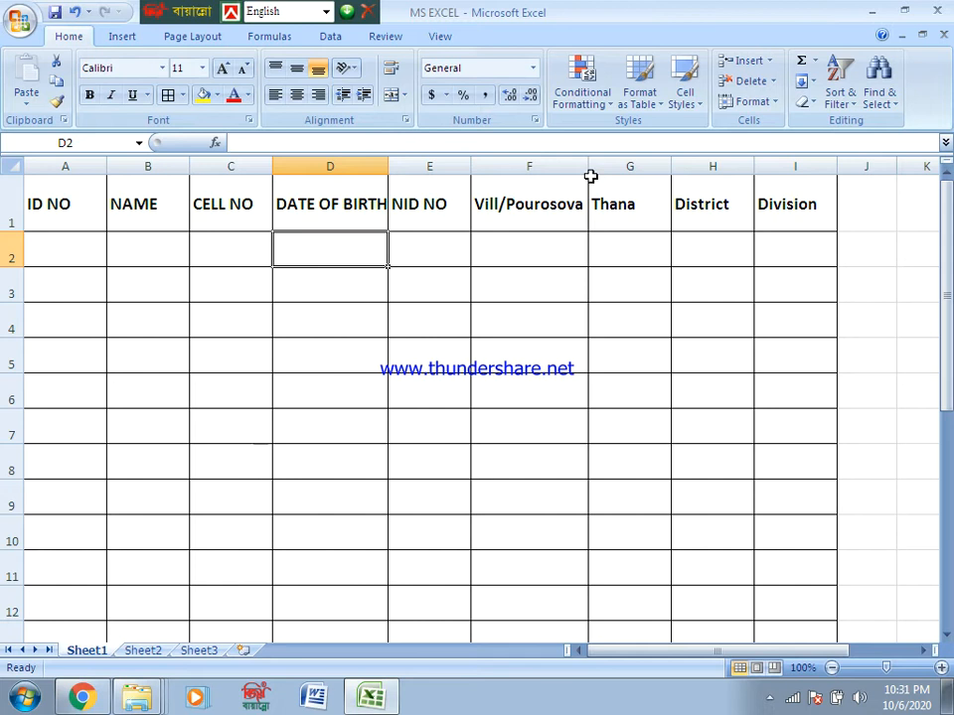
pyautogui.click(423, 251)
pyautogui.moveTo(389, 174); pyautogui.dragTo(391, 175)
pyautogui.click(430, 311)
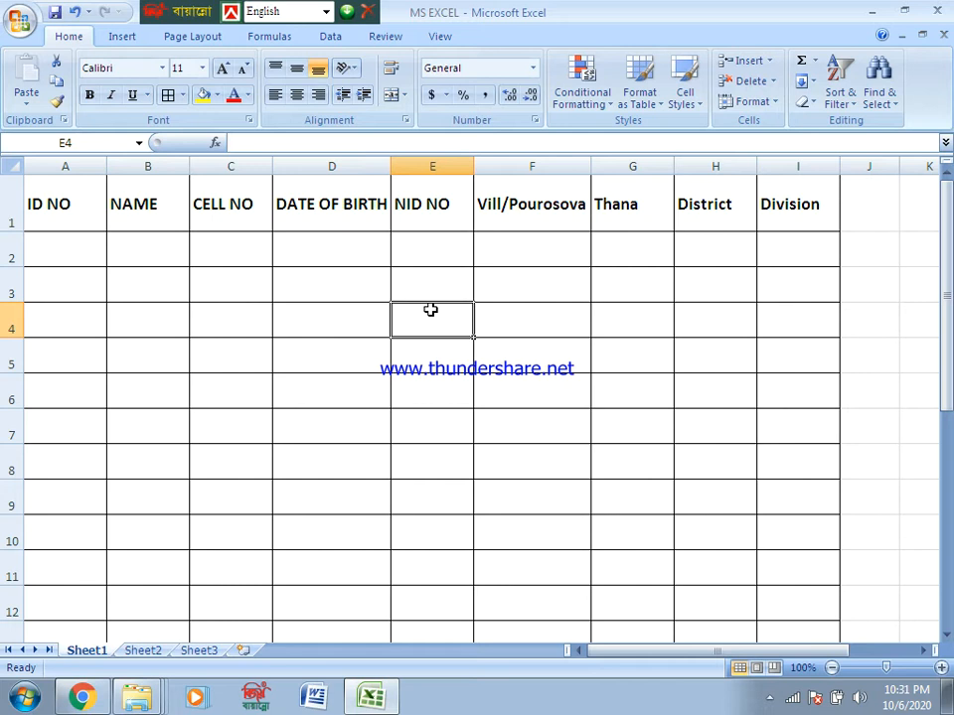
pyautogui.click(430, 255)
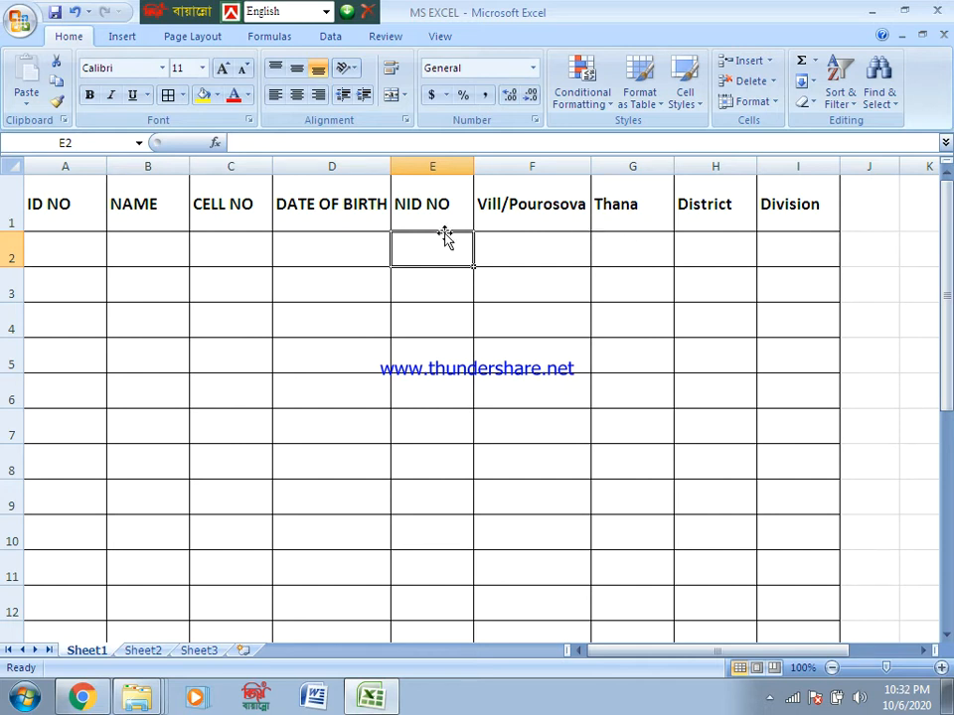
pyautogui.click(96, 240)
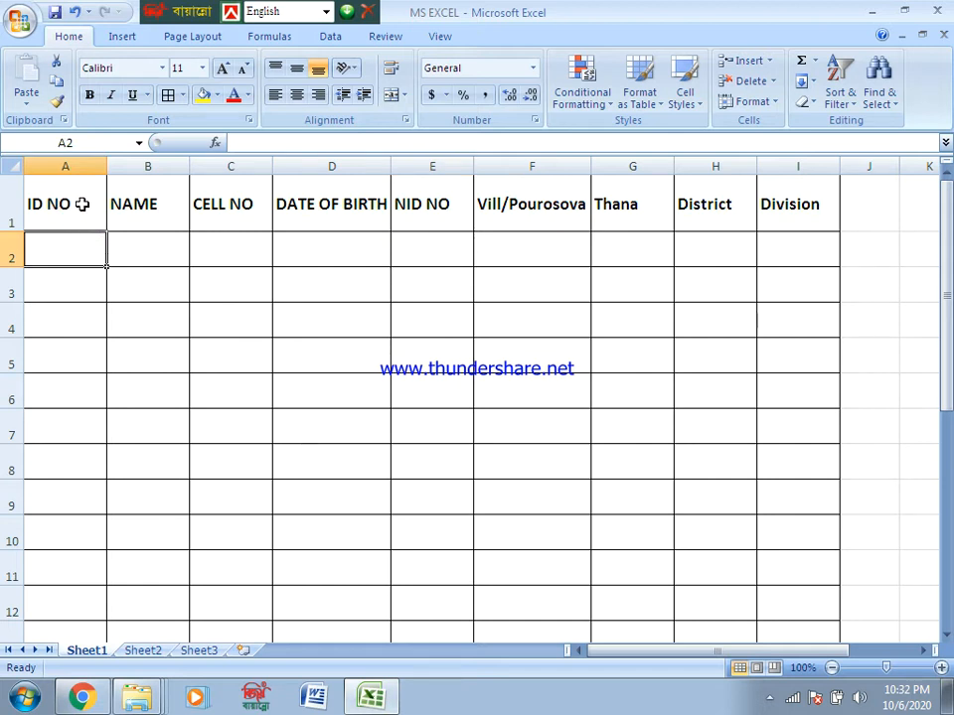
pyautogui.doubleClick(83, 204)
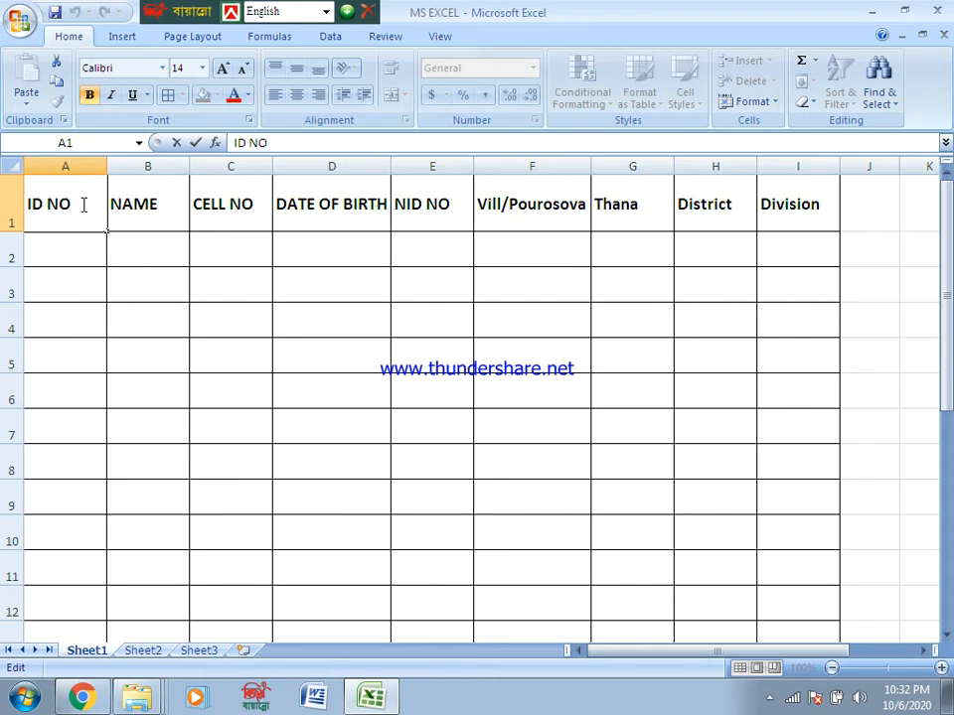
pyautogui.click(134, 212)
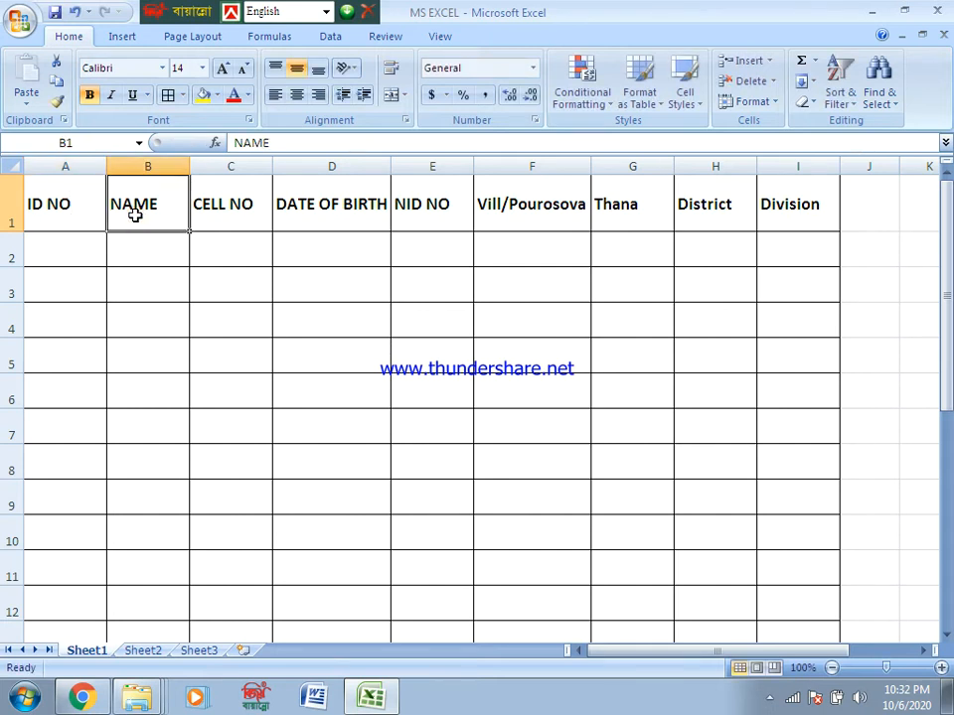
pyautogui.click(162, 241)
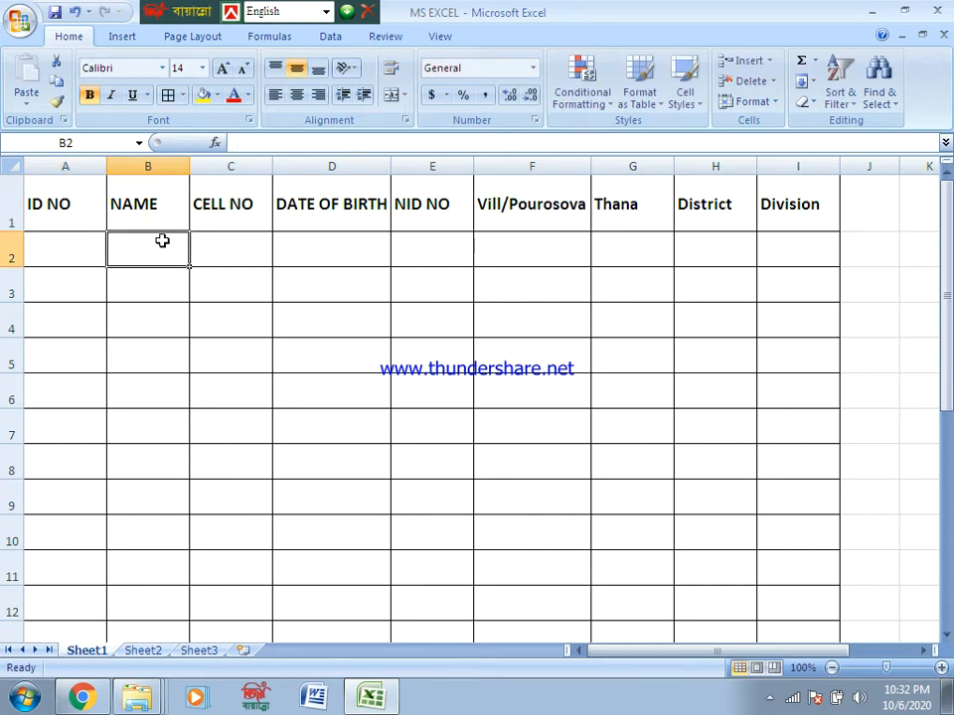
pyautogui.click(147, 186)
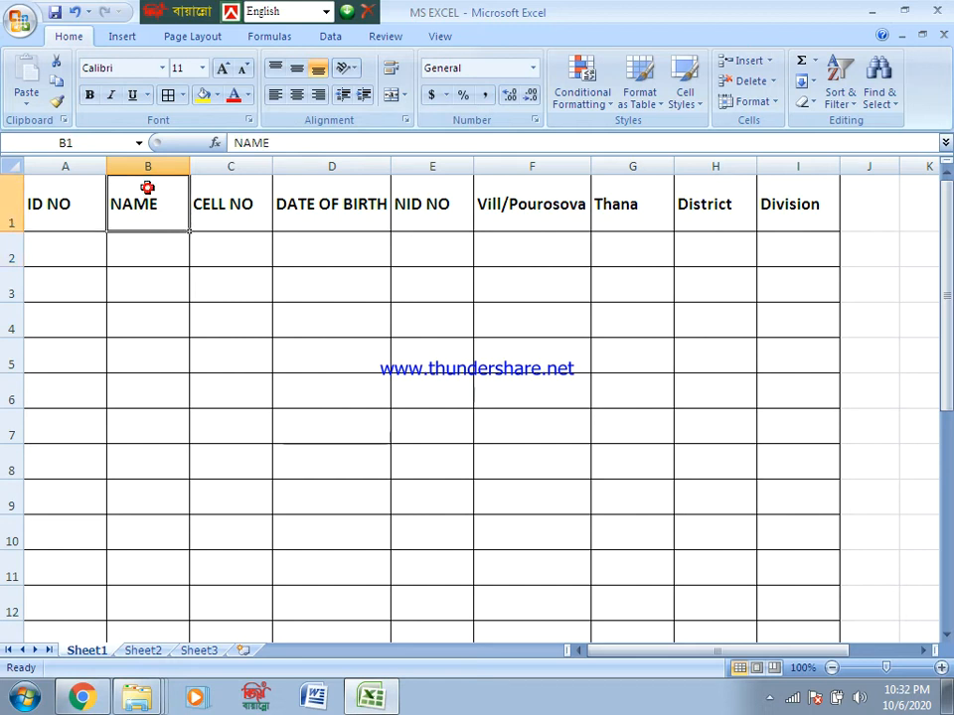
pyautogui.click(88, 207)
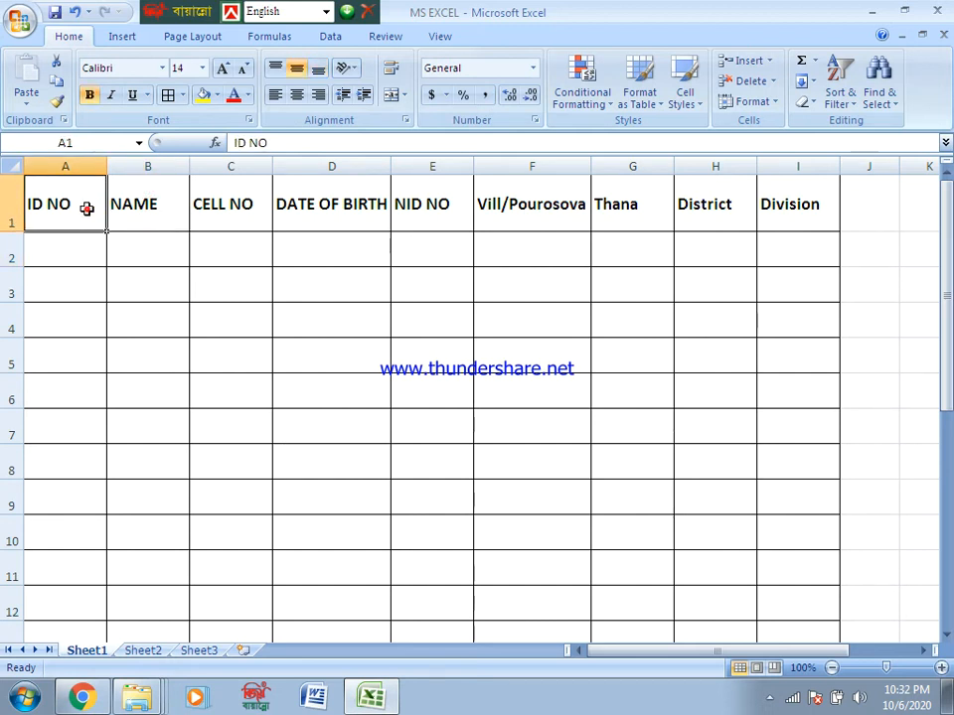
pyautogui.doubleClick(86, 207)
pyautogui.click(87, 257)
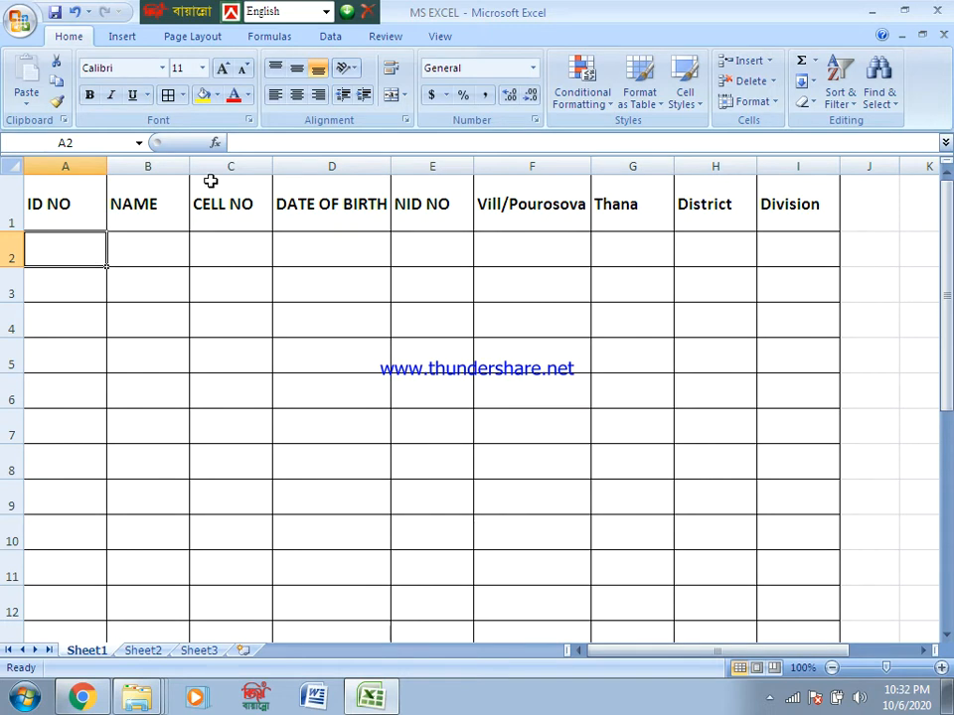
# - Widen the NAME column to about 1.6 times and the CELL NO column to about 1.4 times the width of column A
pyautogui.moveTo(190, 160); pyautogui.dragTo(239, 164)
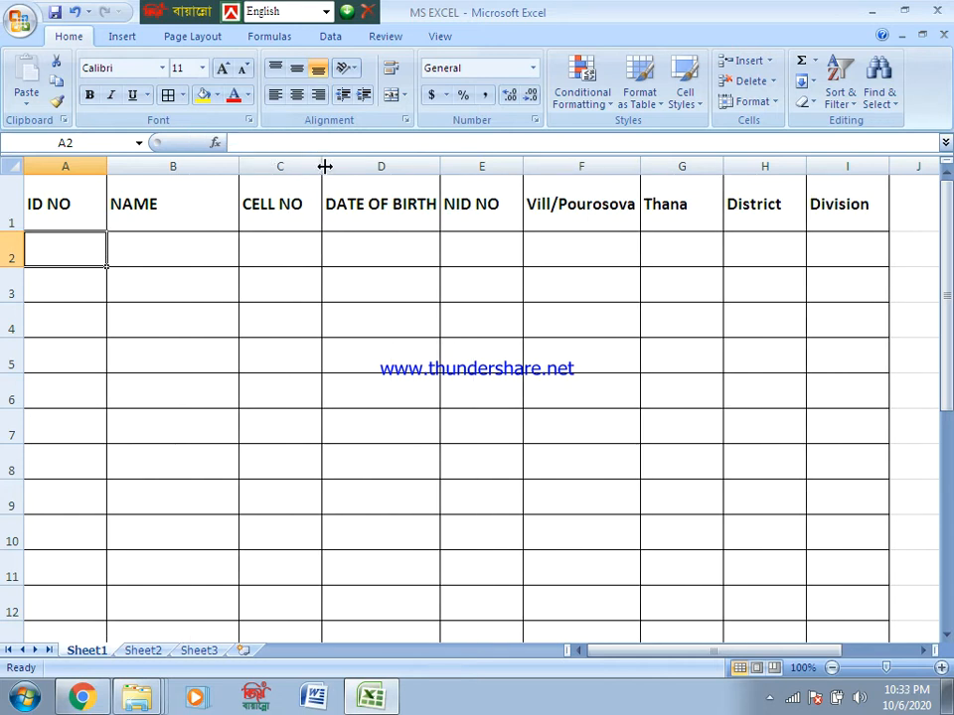
pyautogui.moveTo(324, 165); pyautogui.dragTo(362, 167)
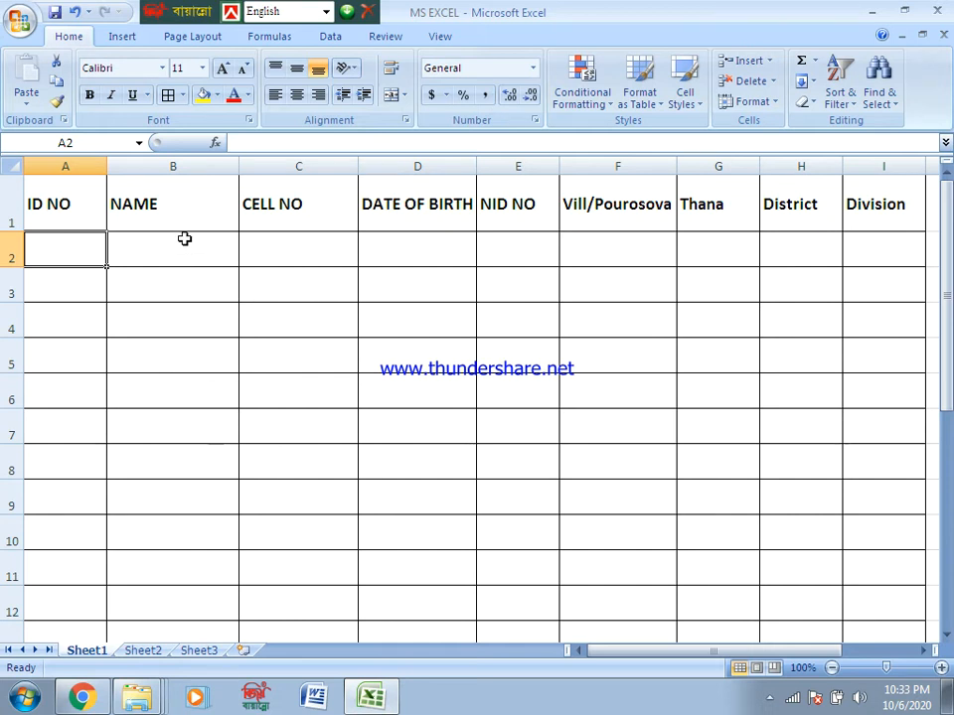
pyautogui.click(66, 210)
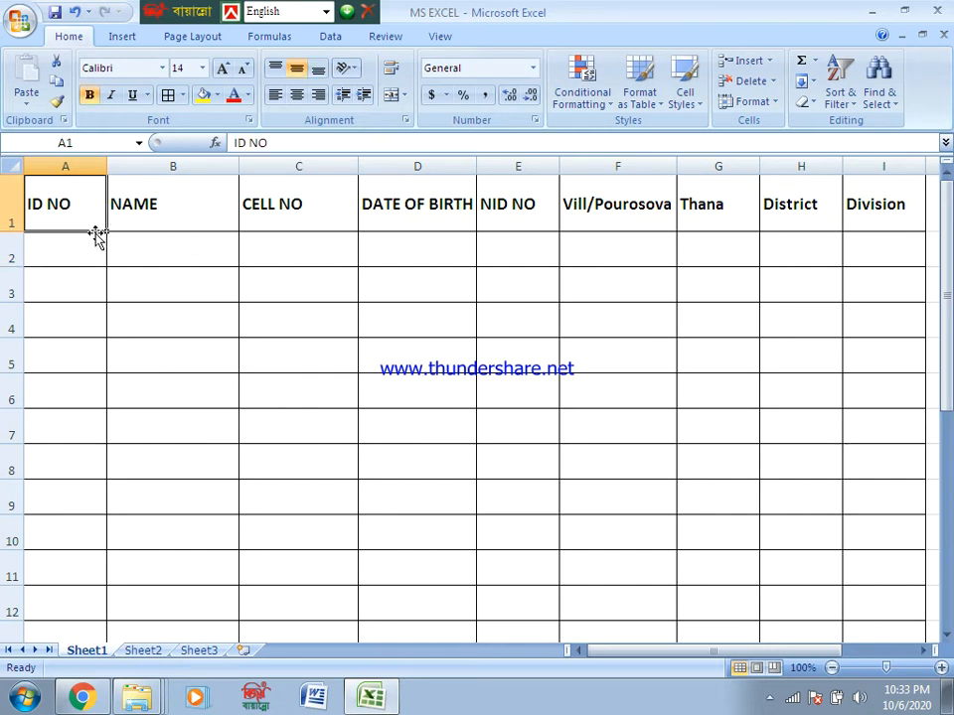
pyautogui.click(87, 247)
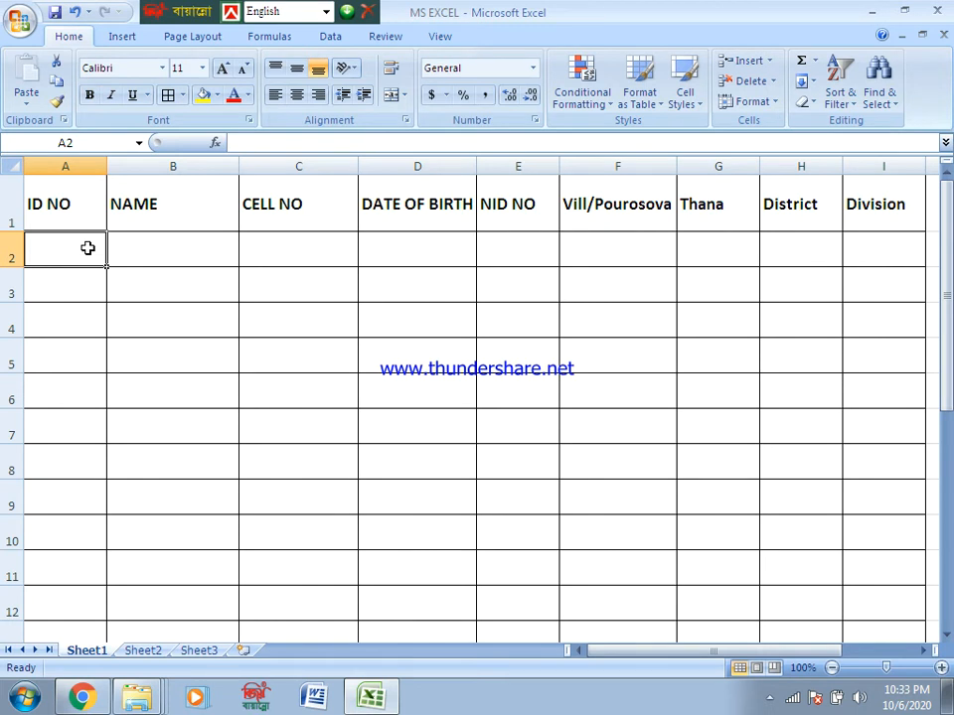
# - Insert a blank column before the ID NO column
pyautogui.click(44, 169)
pyautogui.rightClick(44, 171)
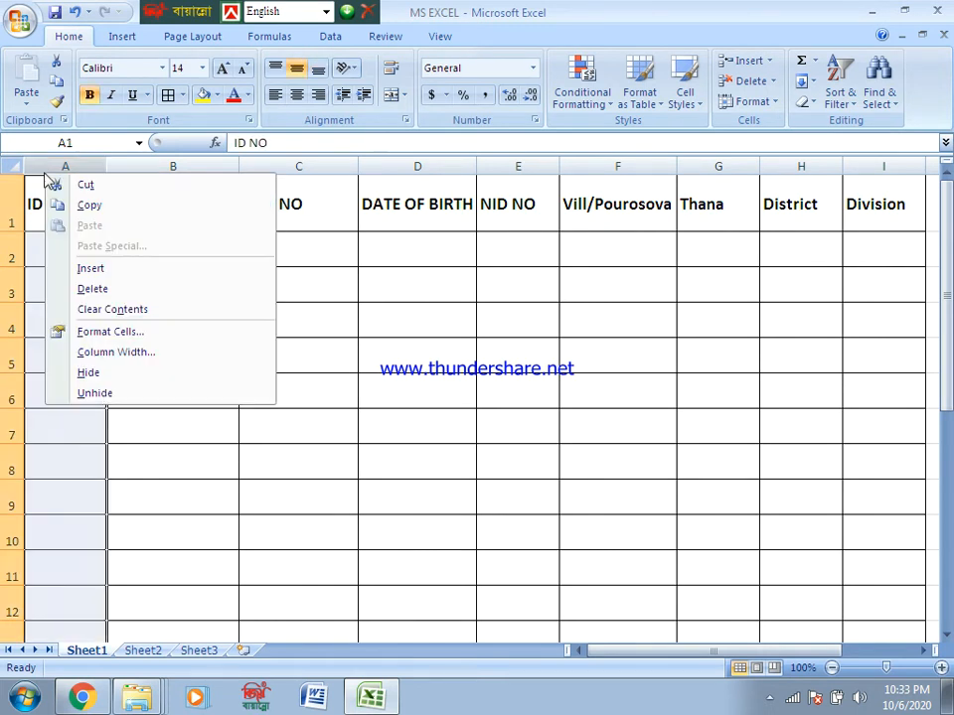
pyautogui.click(91, 268)
pyautogui.click(159, 320)
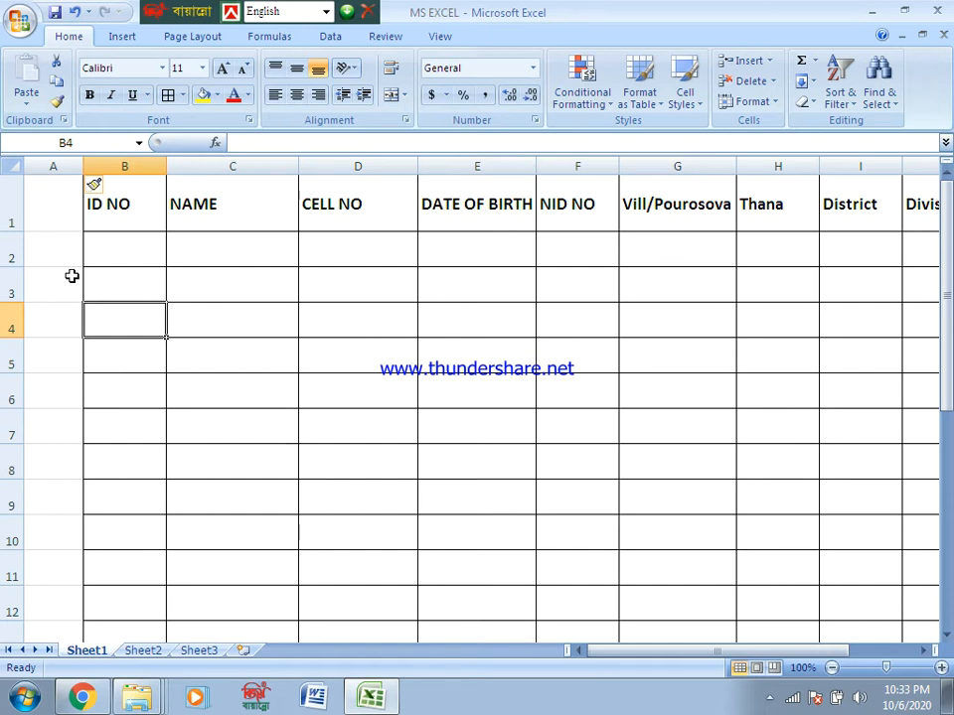
# - Apply all borders to the entire blank column A
pyautogui.doubleClick(58, 214)
pyautogui.press('Return')
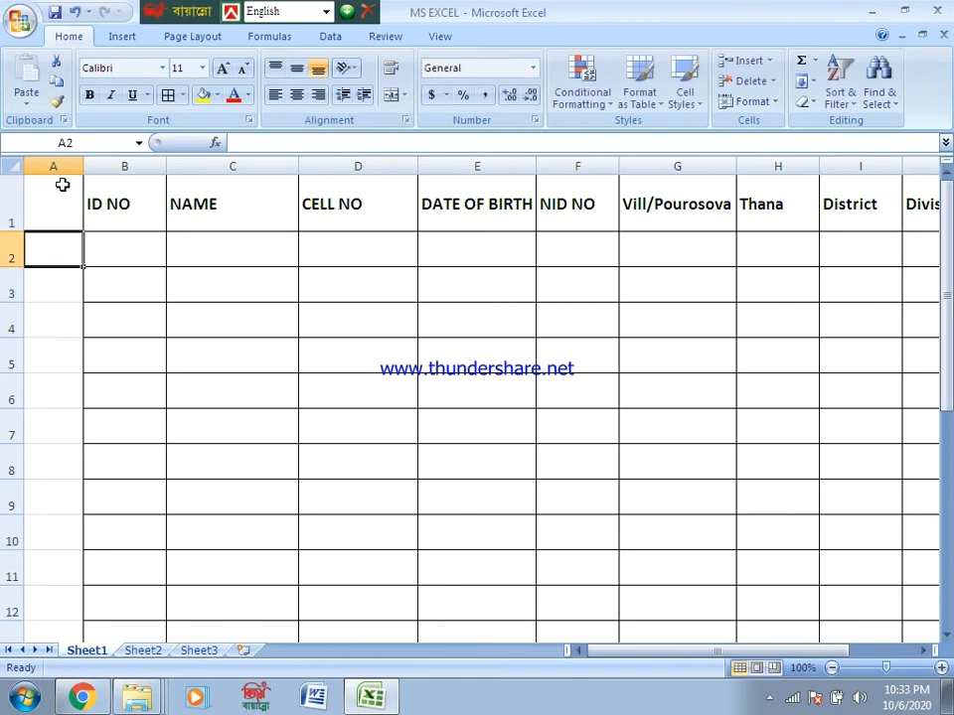
pyautogui.click(57, 165)
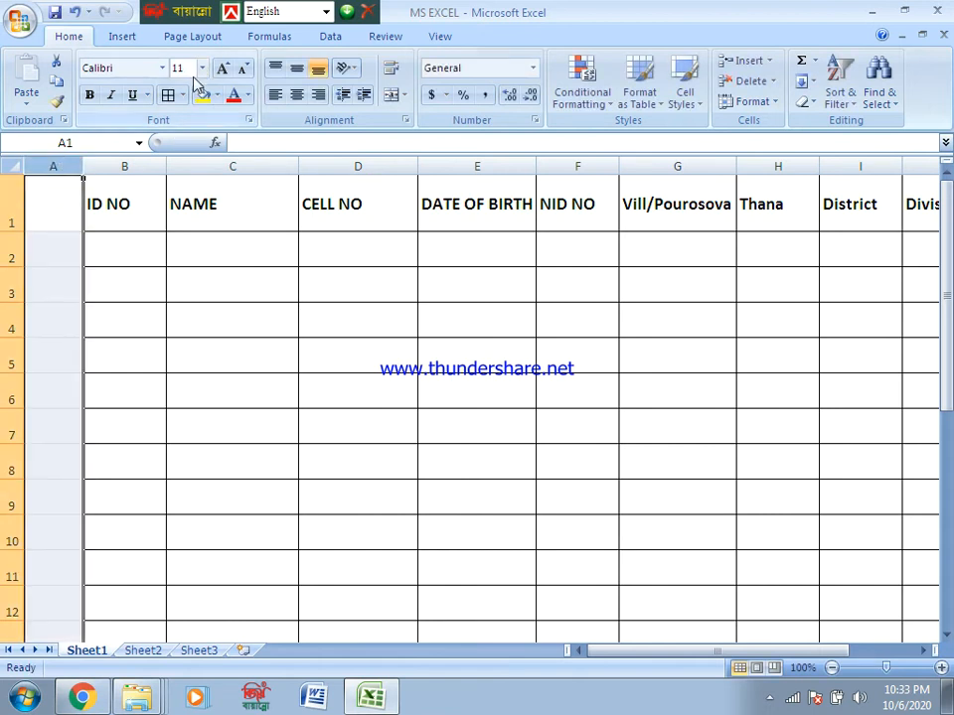
pyautogui.click(140, 311)
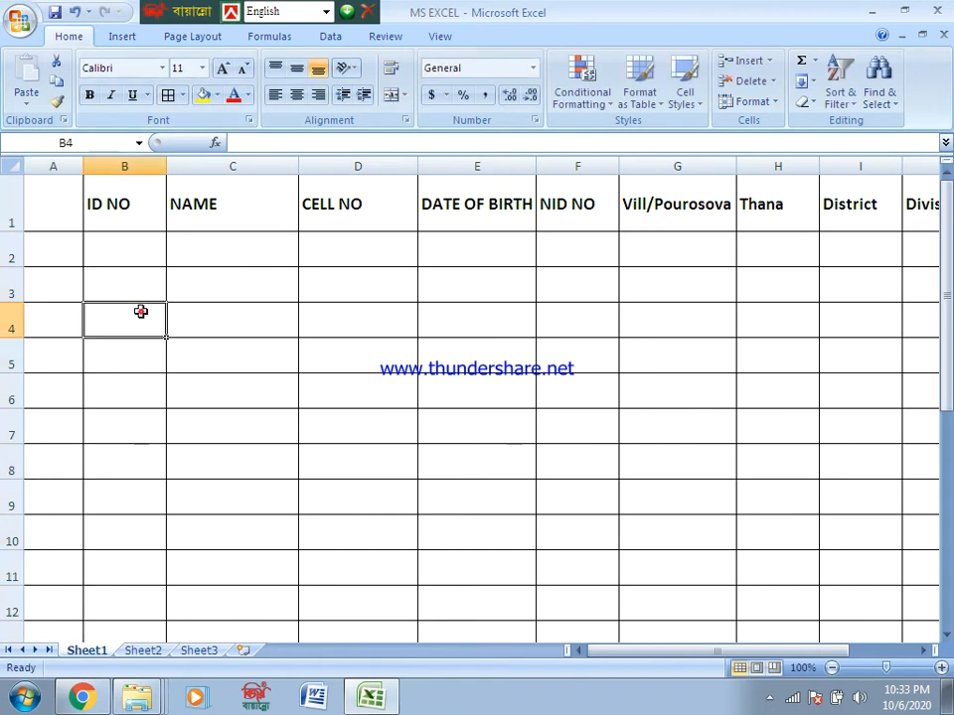
# - Enter the heading S/N in cell A1
pyautogui.doubleClick(58, 214)
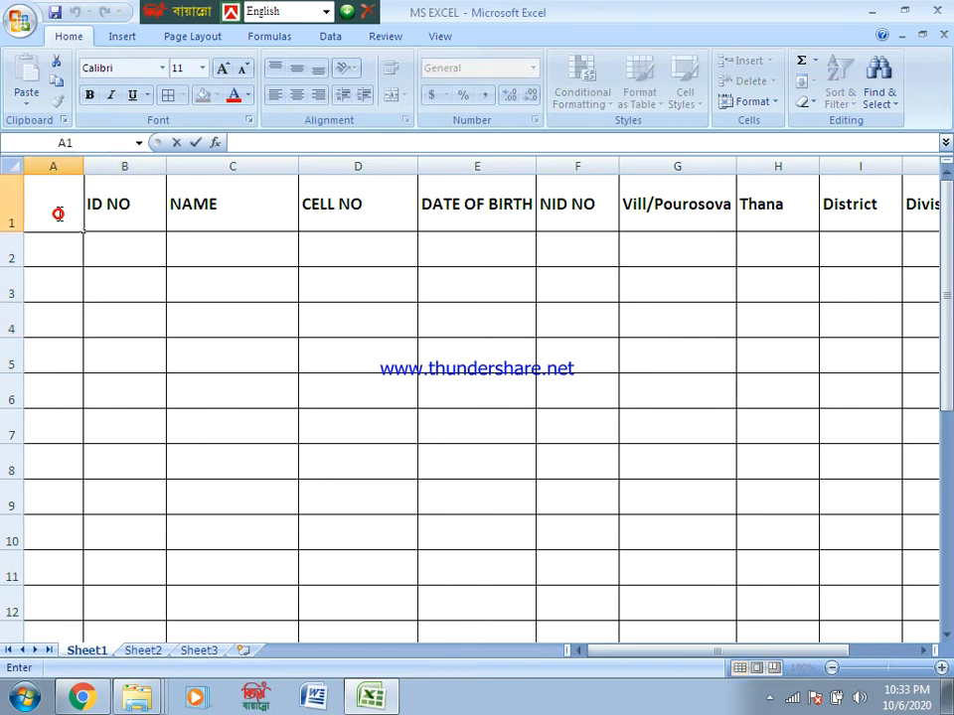
pyautogui.write('S/N')
pyautogui.click(57, 238)
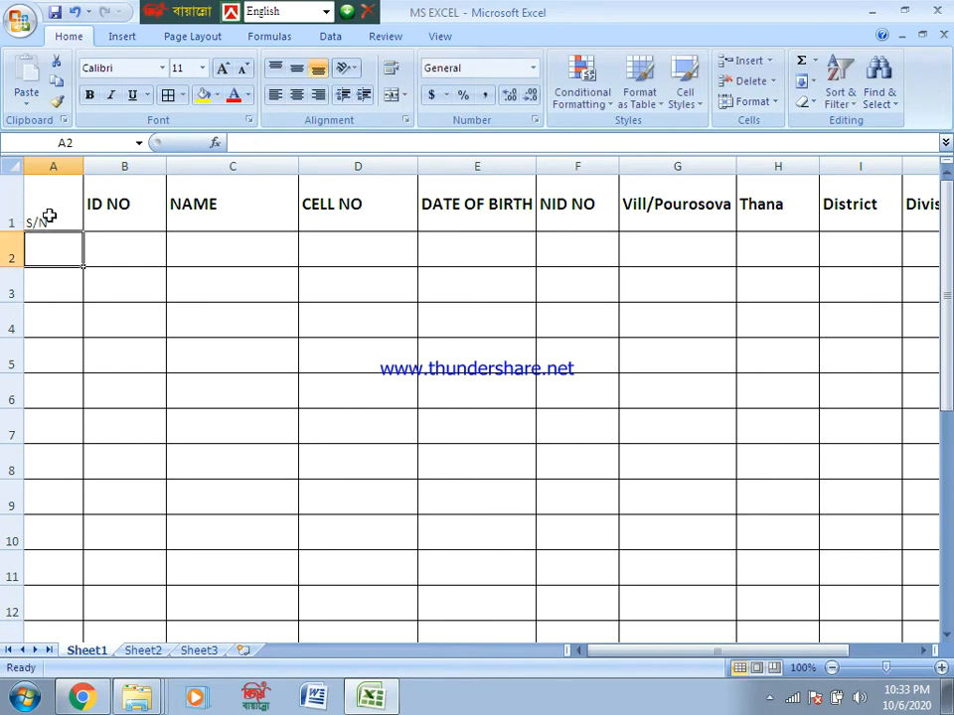
# - Match the S/N heading to its neighbours with middle vertical alignment, bold and font size 14
pyautogui.click(49, 216)
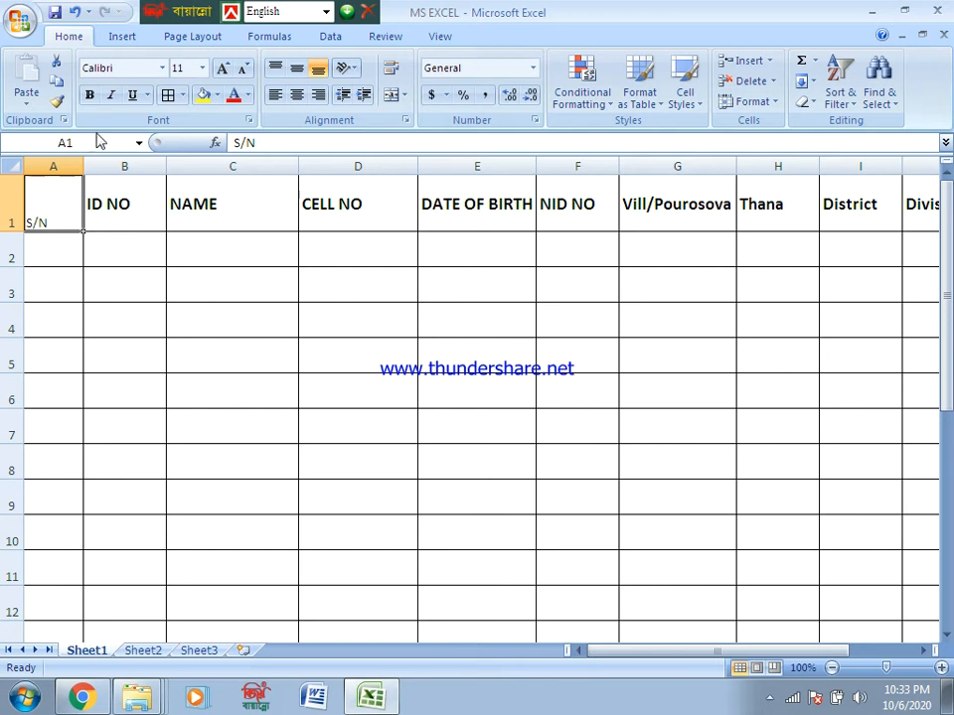
pyautogui.click(302, 72)
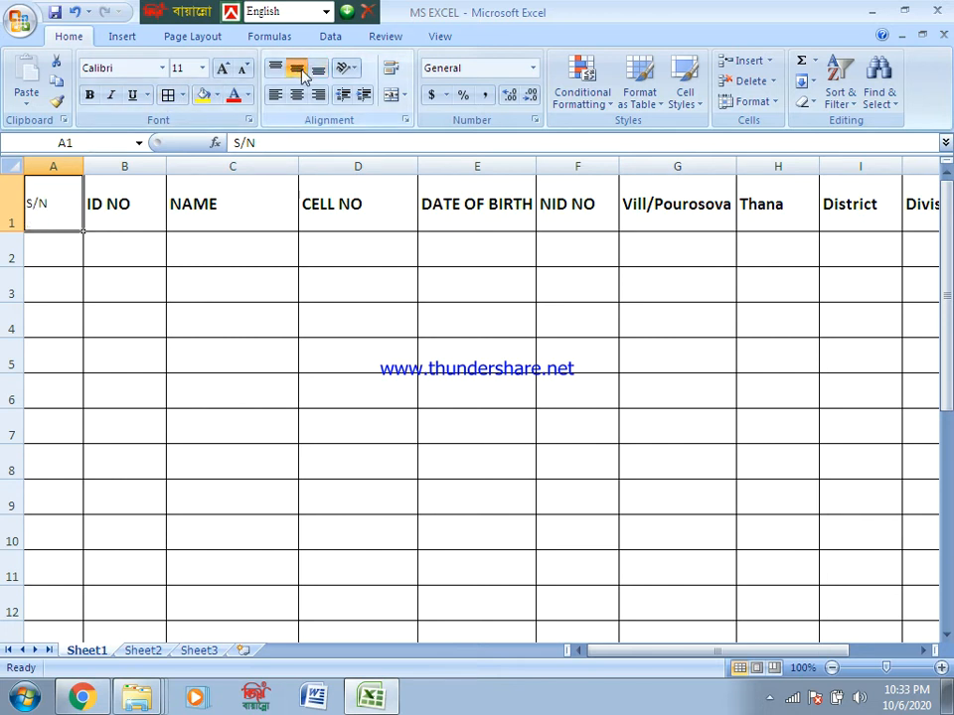
pyautogui.click(89, 95)
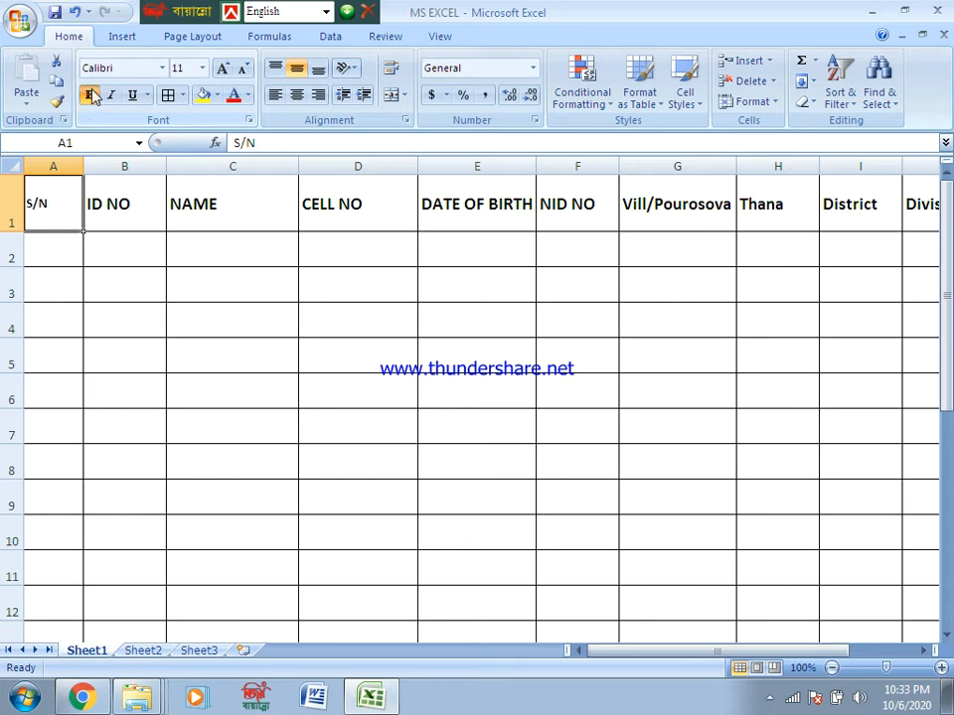
pyautogui.click(202, 68)
pyautogui.click(121, 202)
pyautogui.click(117, 199)
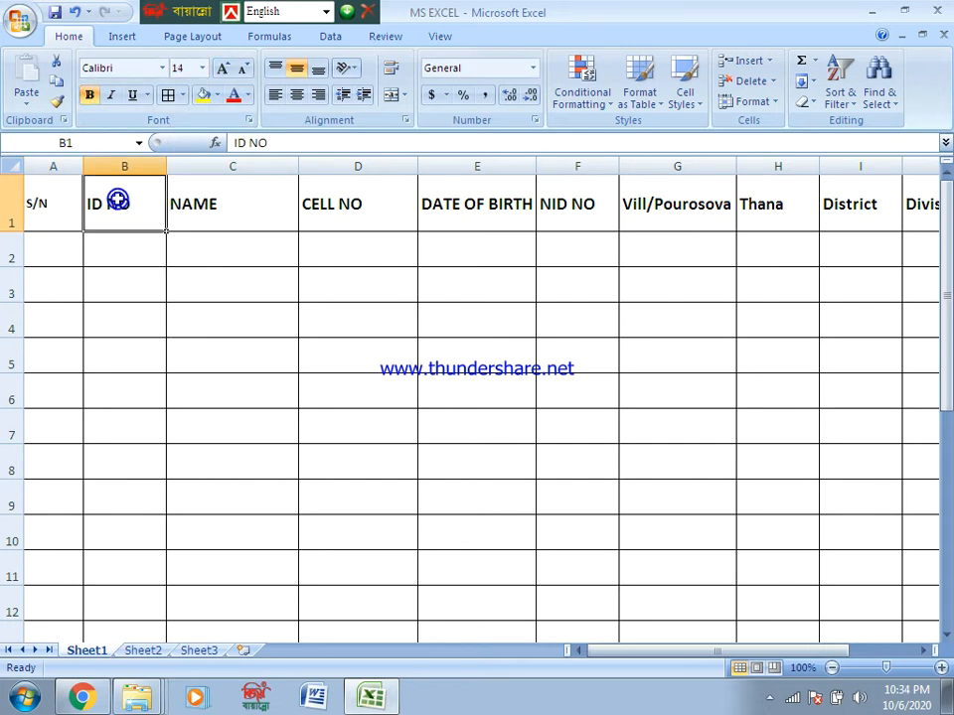
pyautogui.click(59, 191)
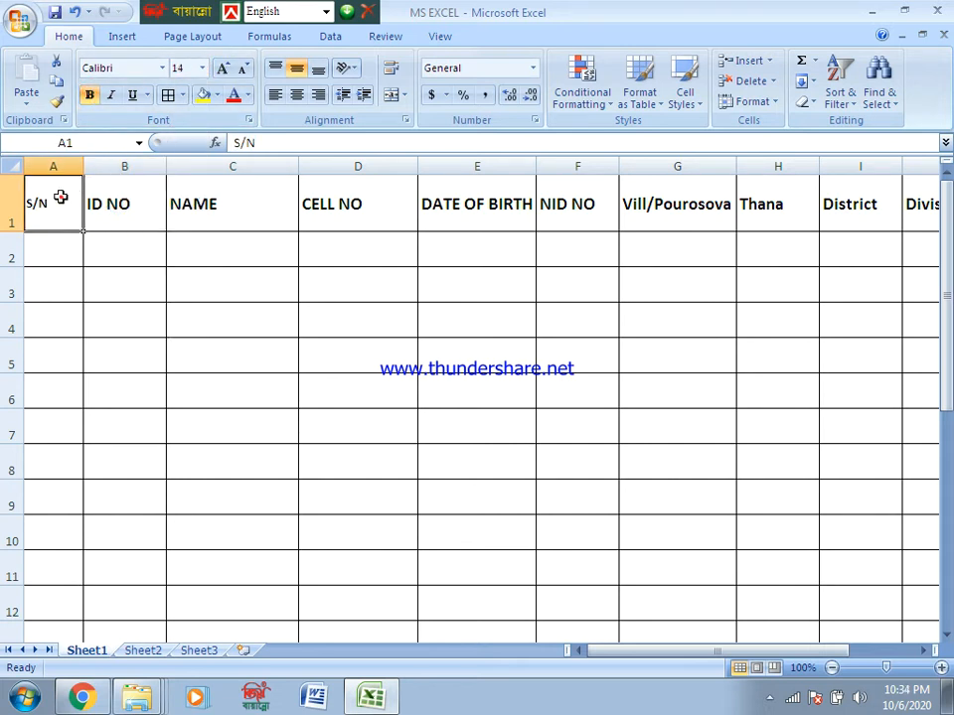
pyautogui.click(202, 68)
pyautogui.click(186, 165)
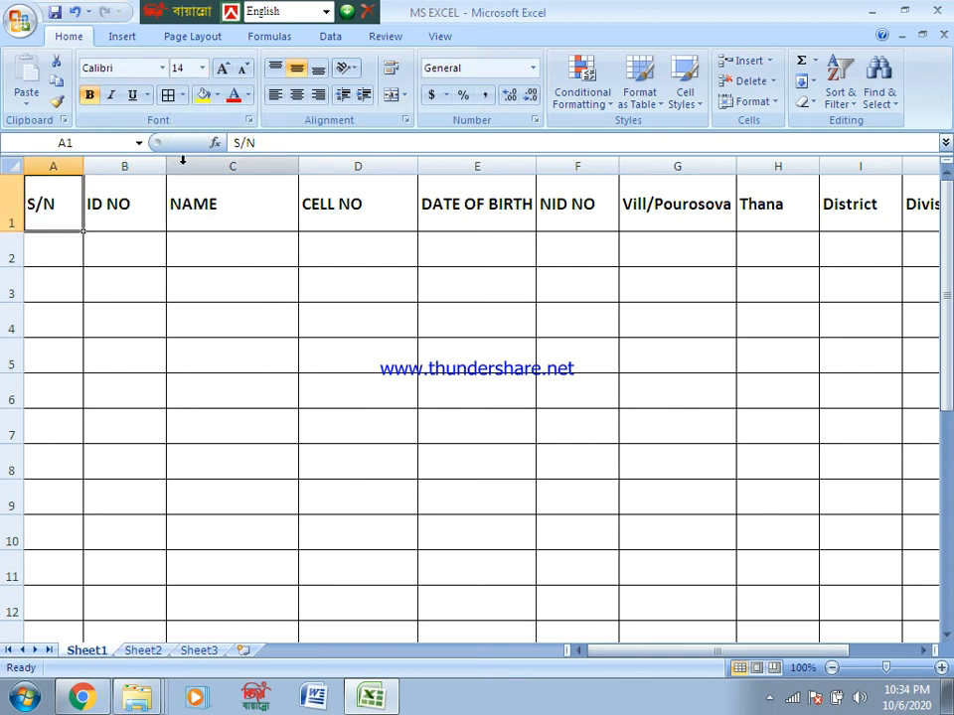
pyautogui.click(336, 324)
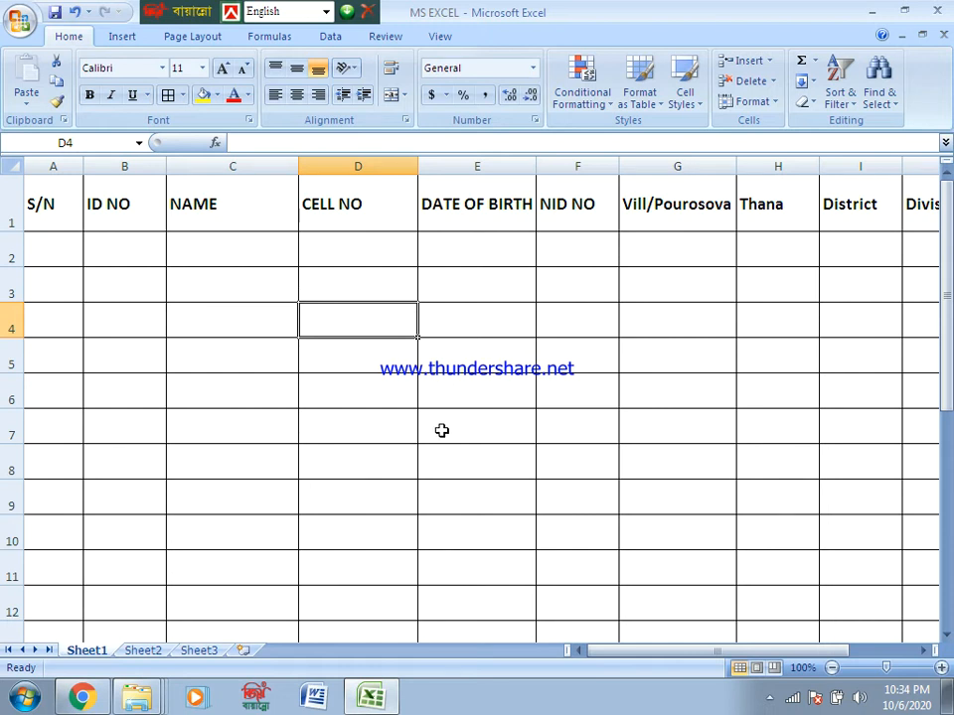
# - Italicize all the headings in row 1
pyautogui.click(137, 221)
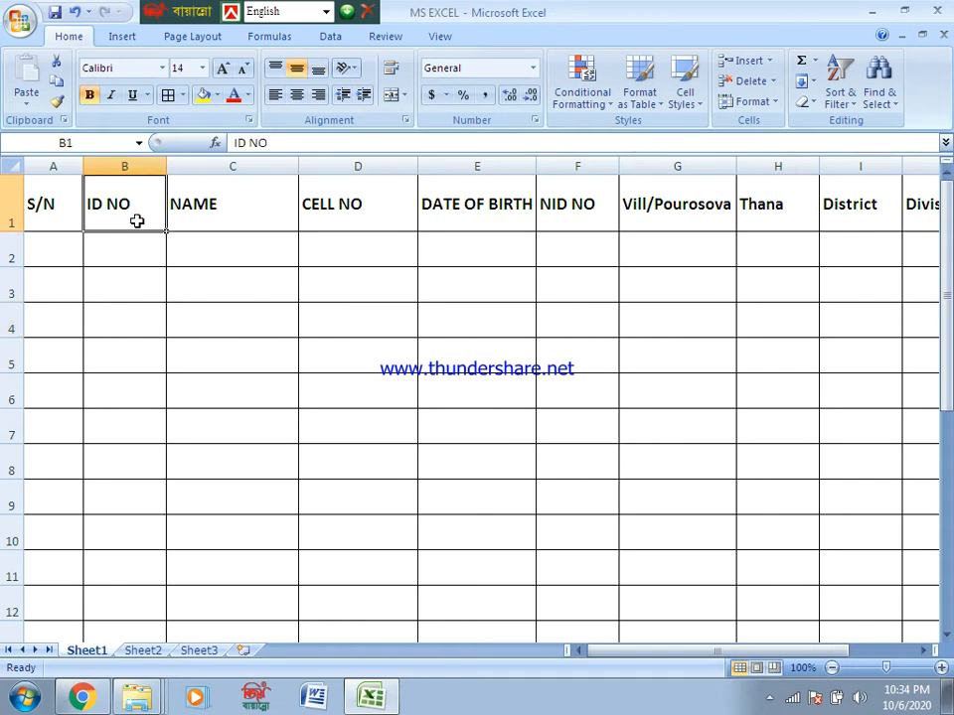
pyautogui.click(47, 205)
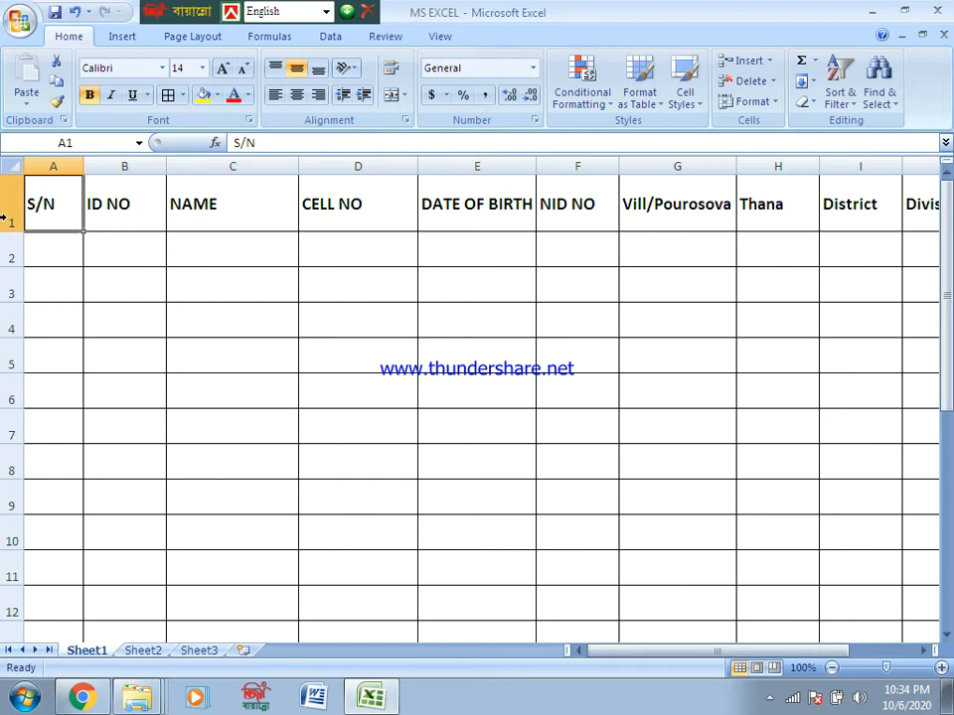
pyautogui.click(9, 219)
pyautogui.click(112, 95)
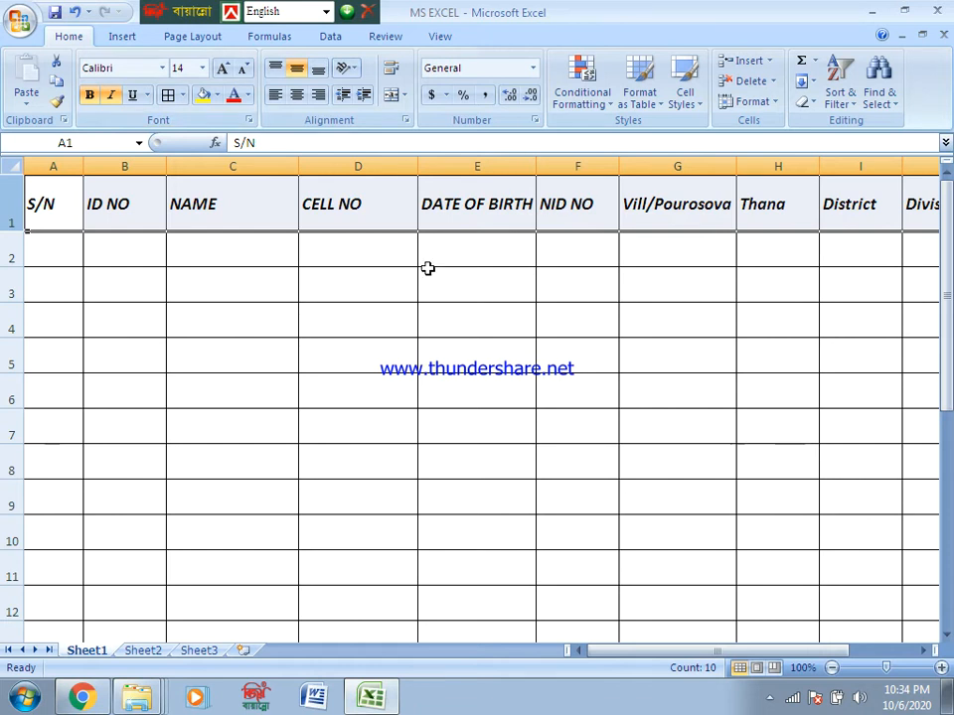
# - Underline all the headings in row 1 and switch the underline style to Double Underline
pyautogui.click(133, 96)
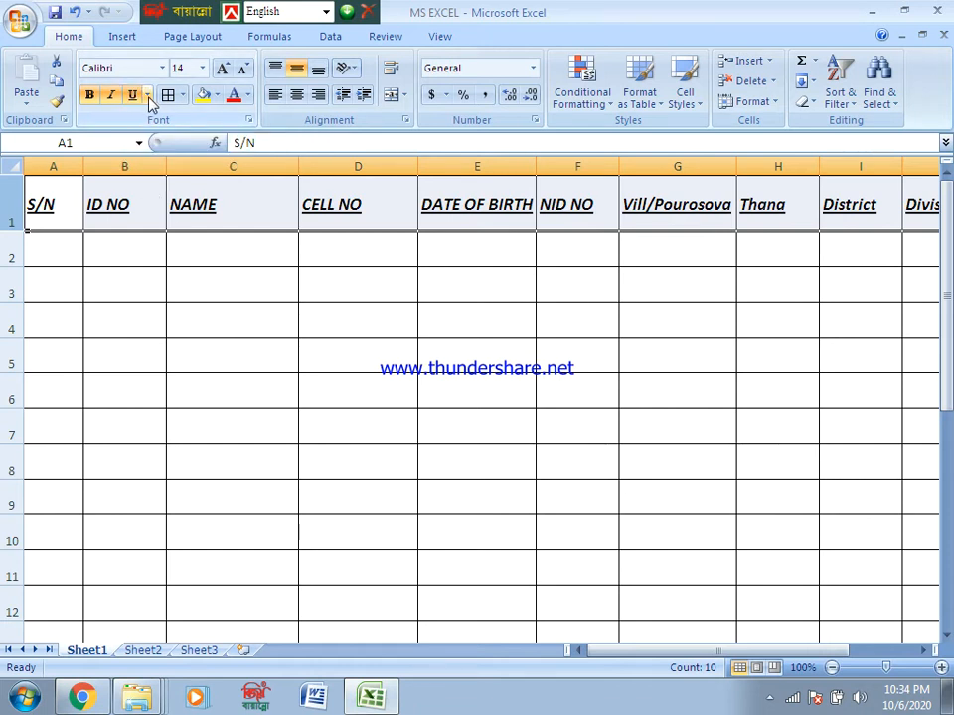
pyautogui.click(147, 95)
pyautogui.click(149, 139)
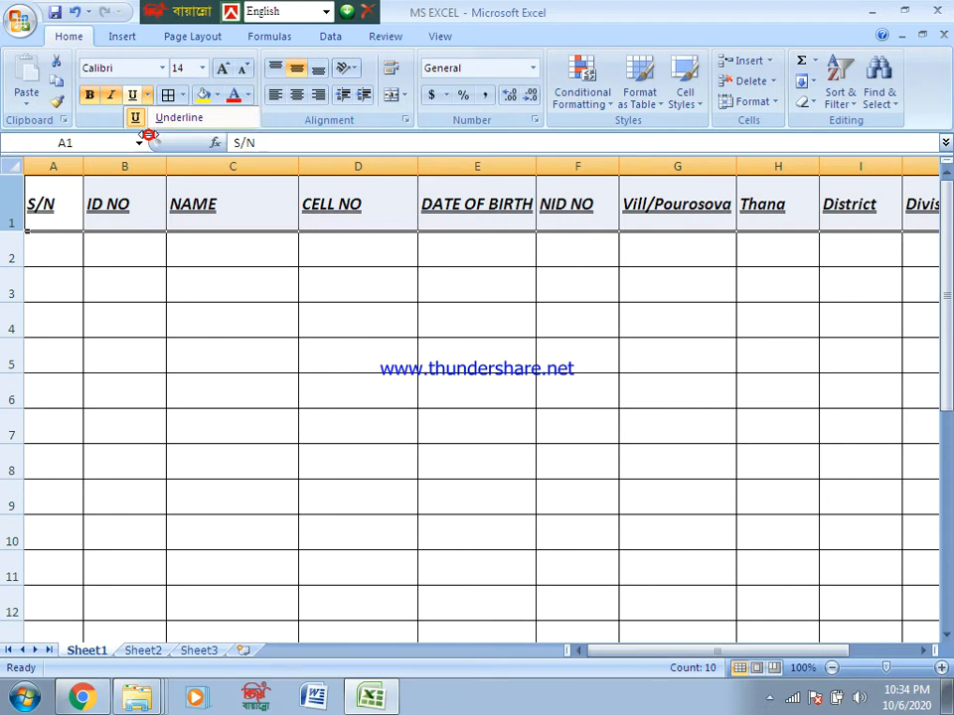
pyautogui.click(253, 355)
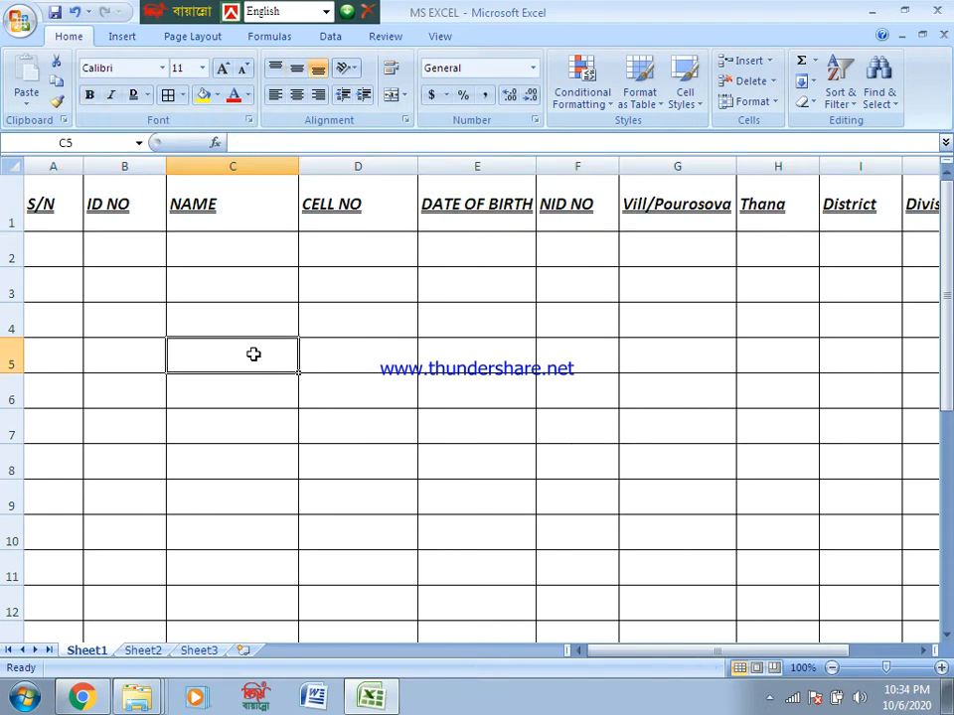
pyautogui.click(373, 287)
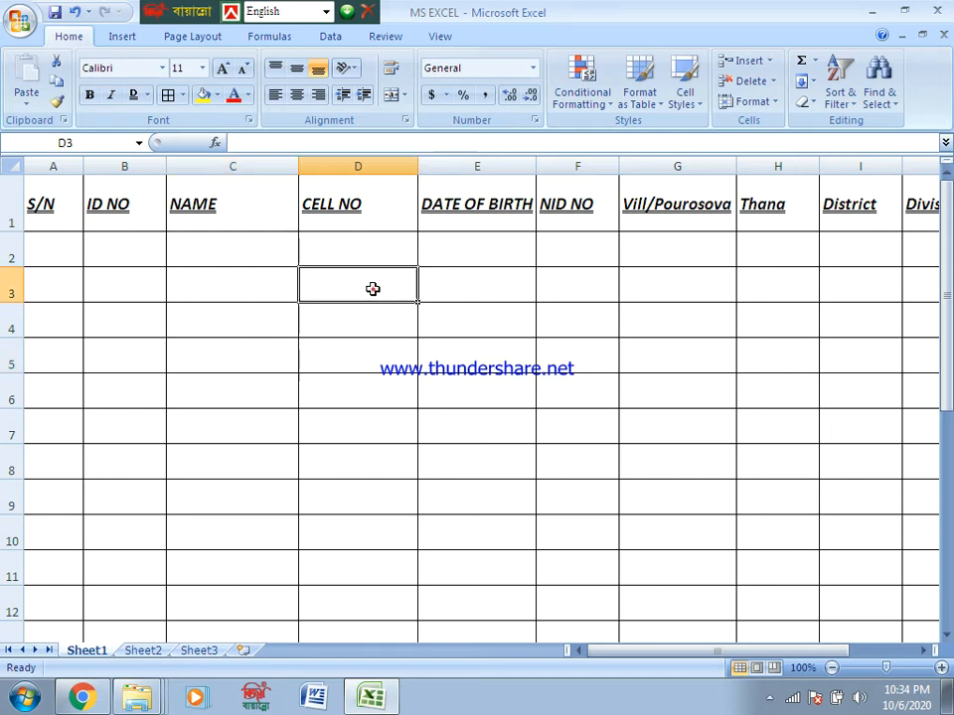
pyautogui.click(367, 209)
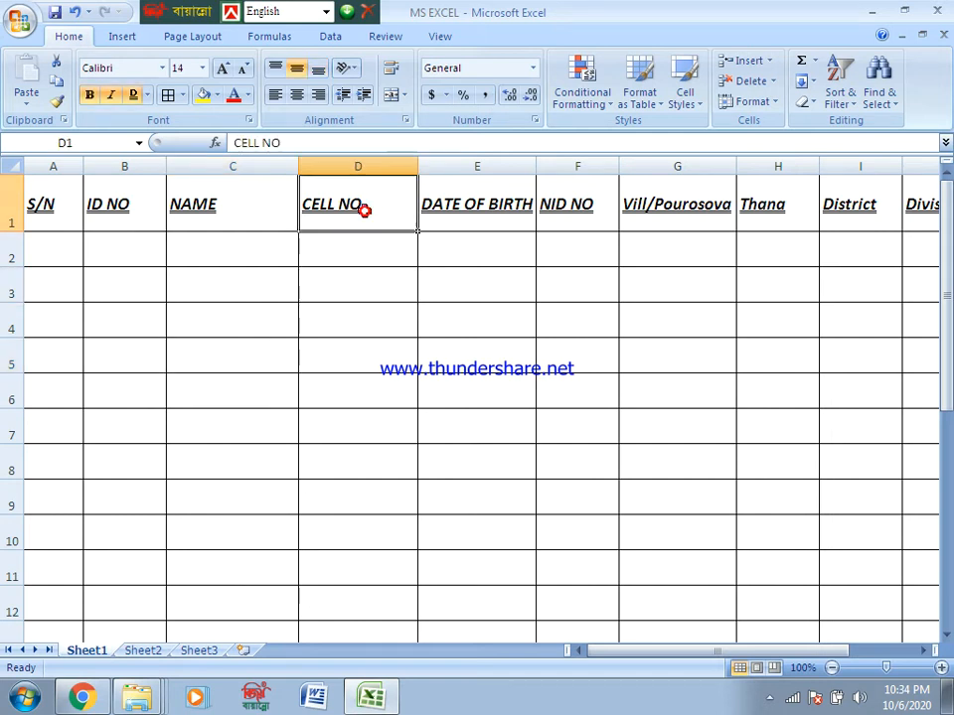
pyautogui.click(495, 204)
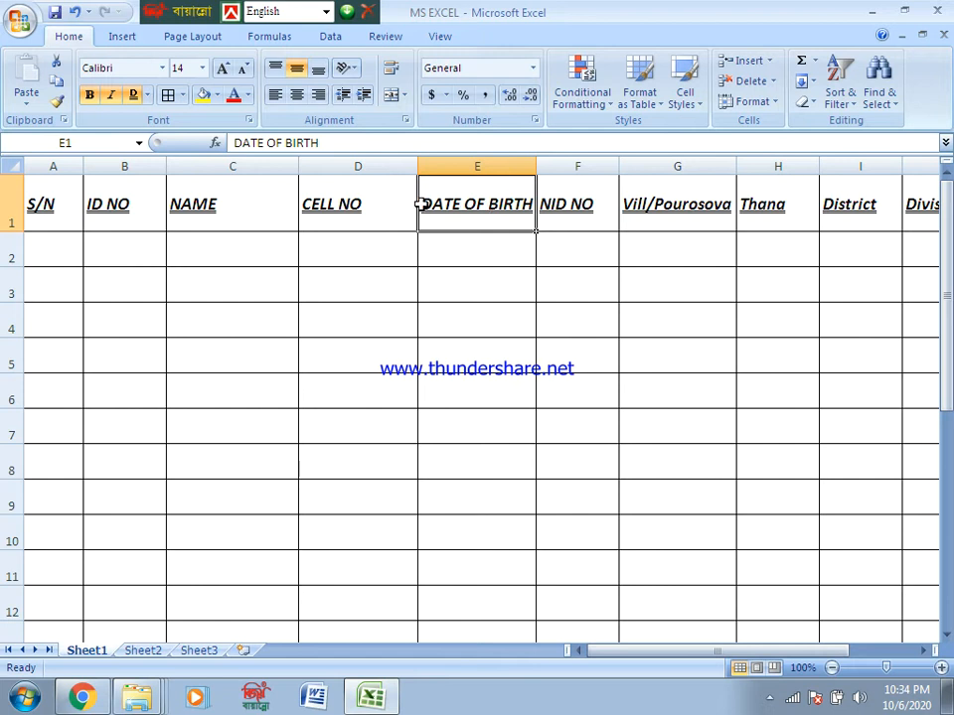
# - Switch the S/N, ID NO and NAME headings to a single underline and remove it completely
pyautogui.moveTo(226, 206); pyautogui.dragTo(45, 210)
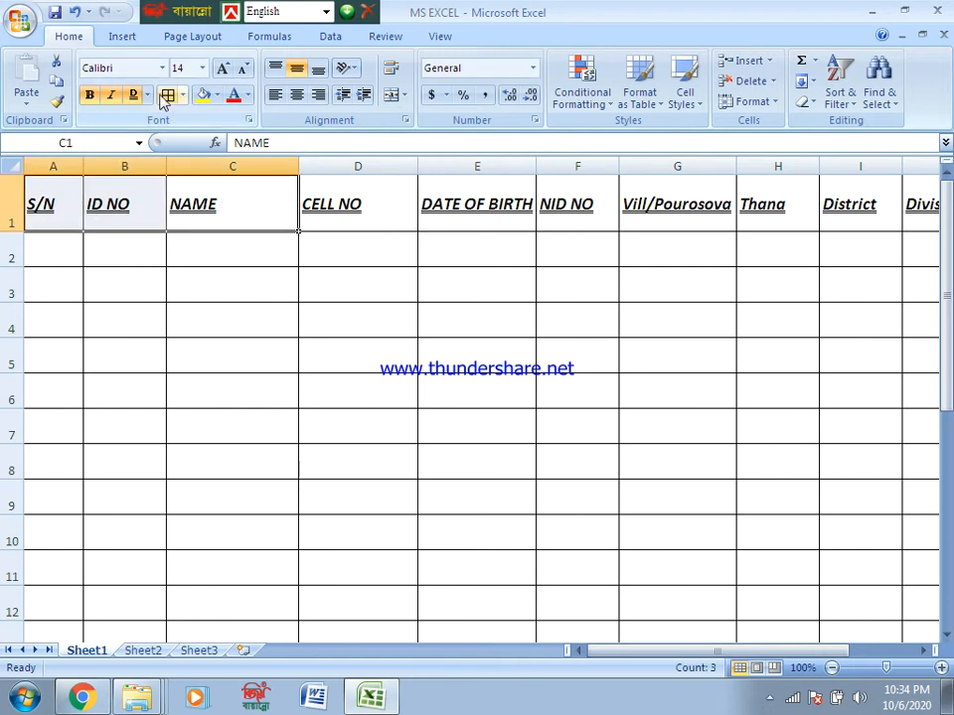
pyautogui.click(149, 95)
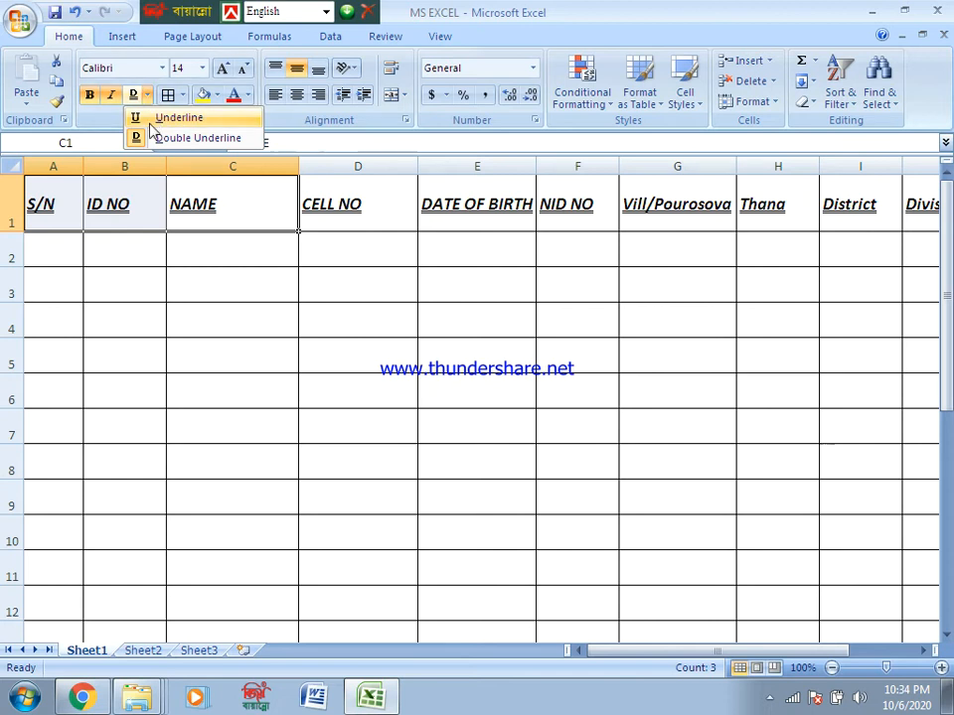
pyautogui.click(149, 119)
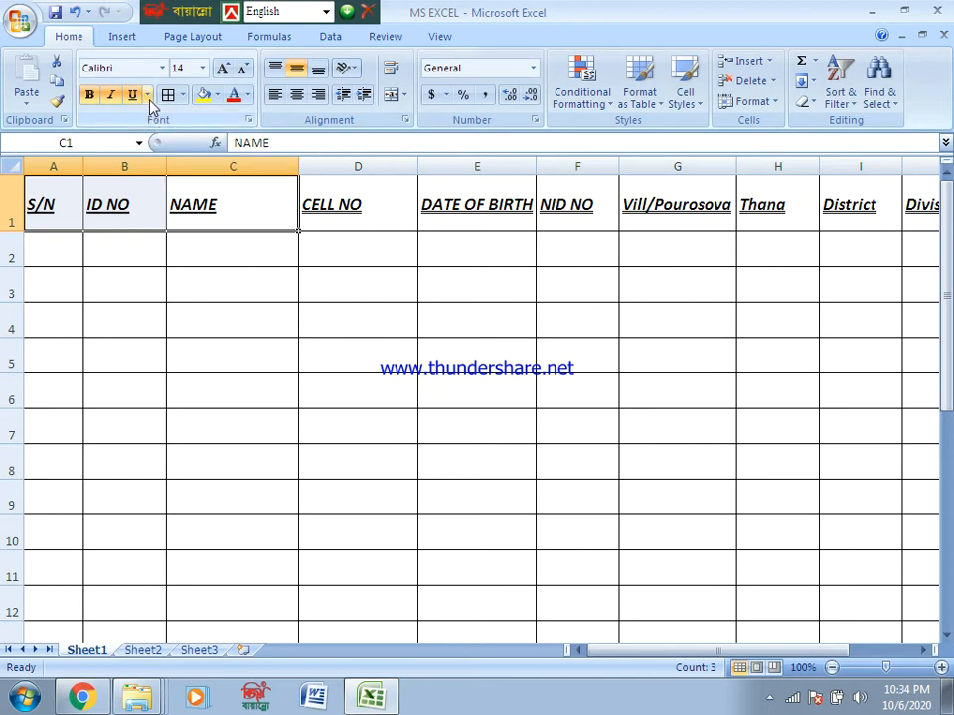
pyautogui.click(147, 96)
pyautogui.click(149, 120)
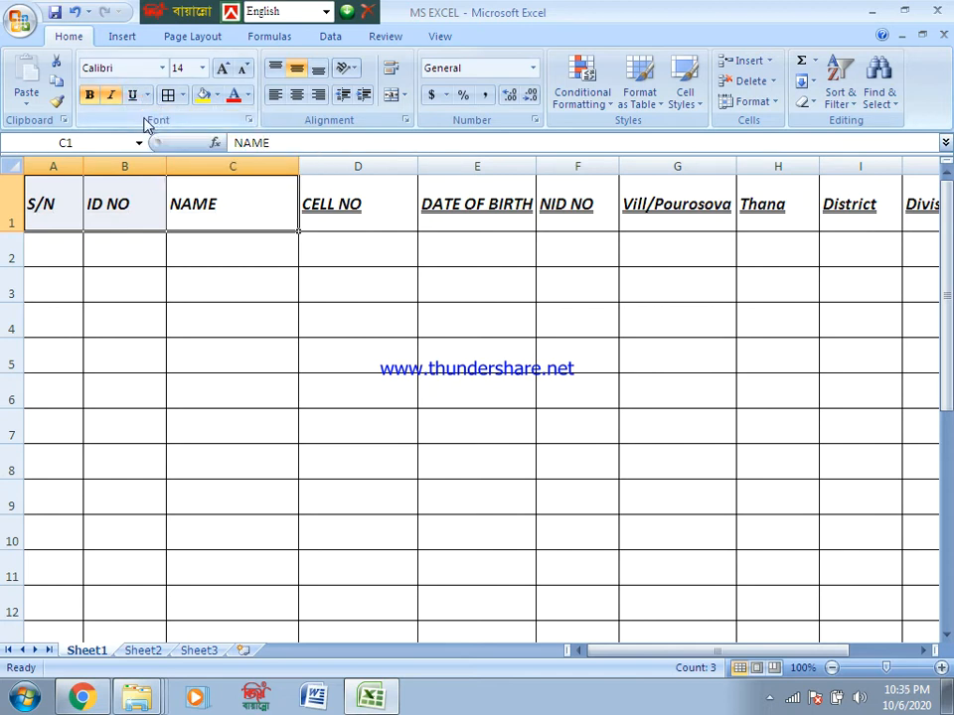
pyautogui.click(147, 291)
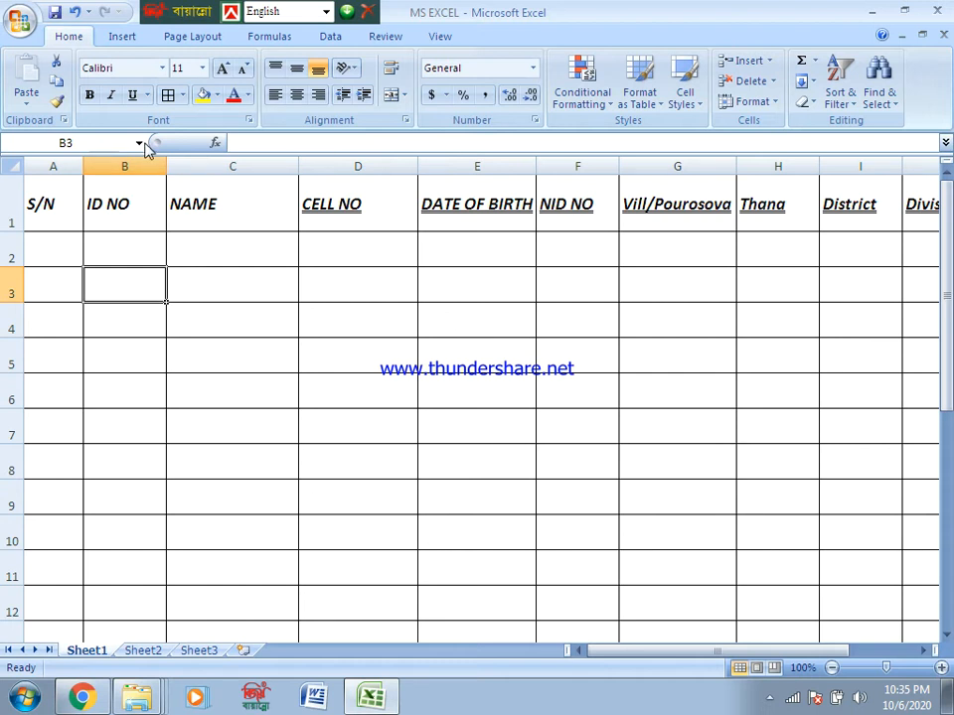
# - Set the font of empty cell B3 to Times New Roman, leaving its font size as is
pyautogui.click(162, 69)
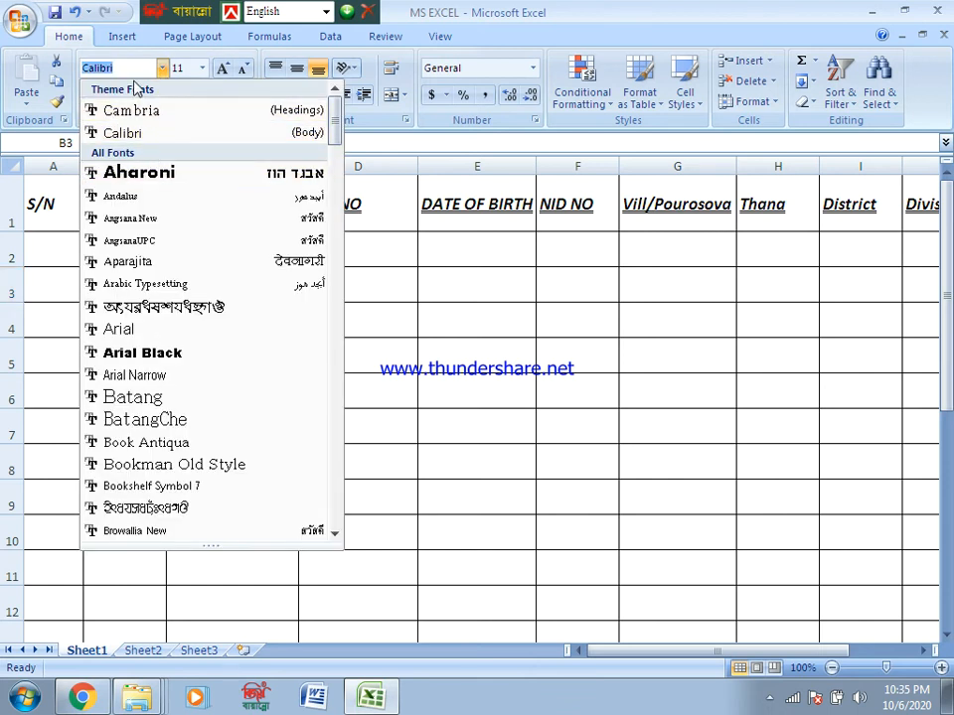
pyautogui.write('times New Rom')
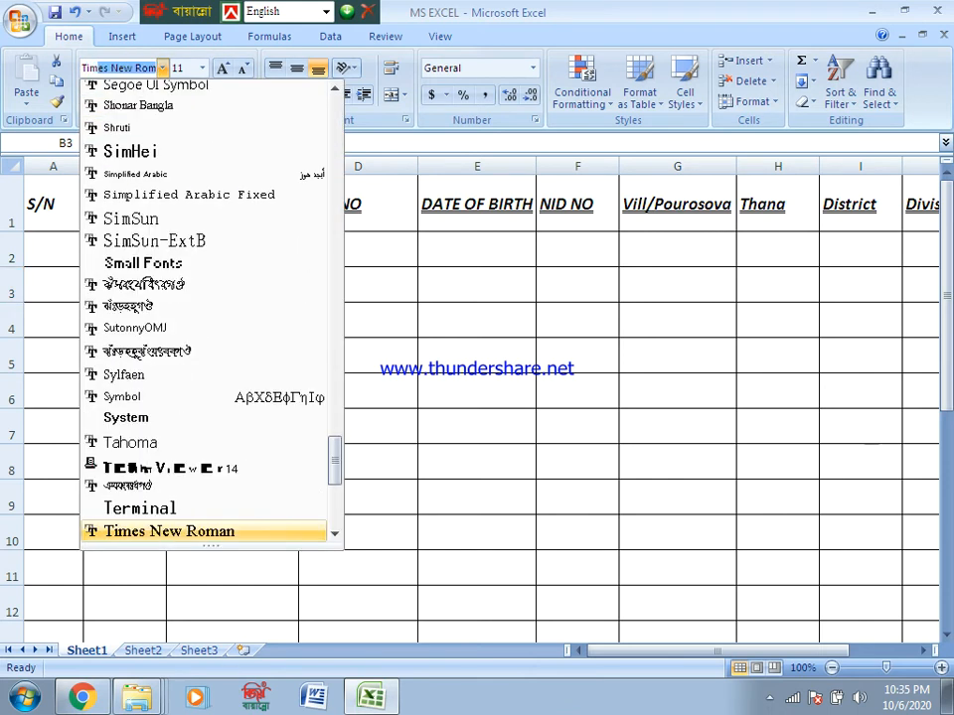
pyautogui.press('Return')
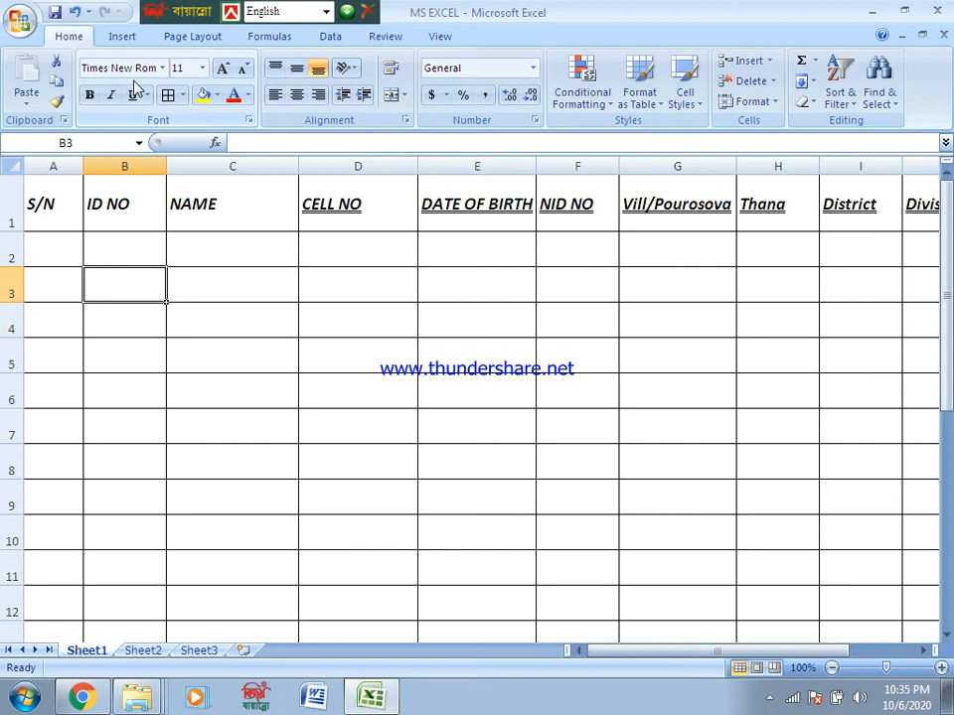
pyautogui.click(201, 70)
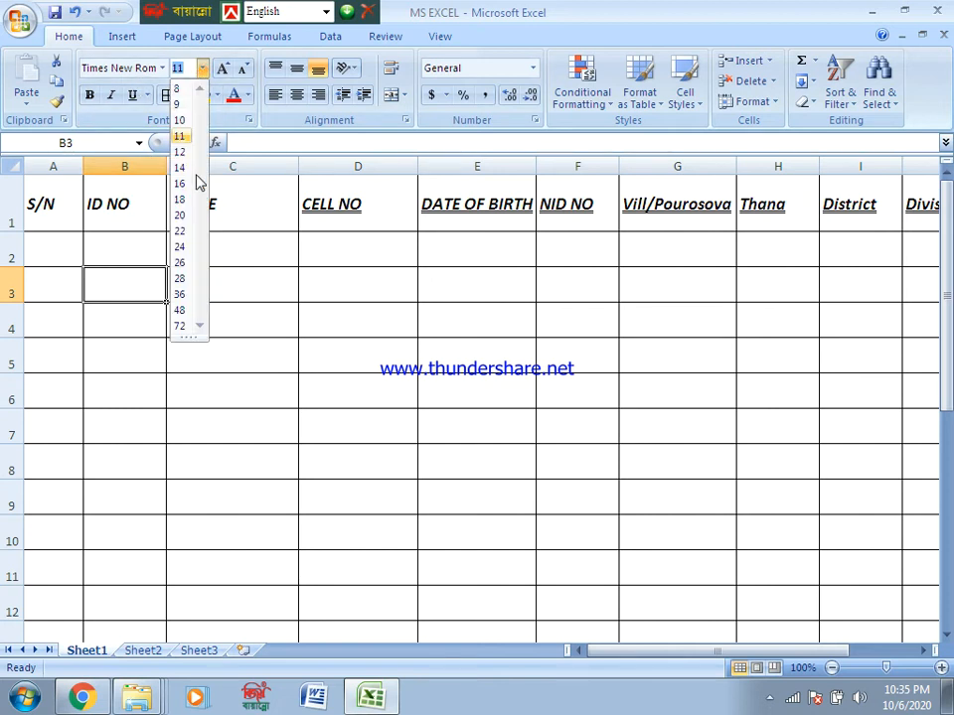
pyautogui.click(250, 196)
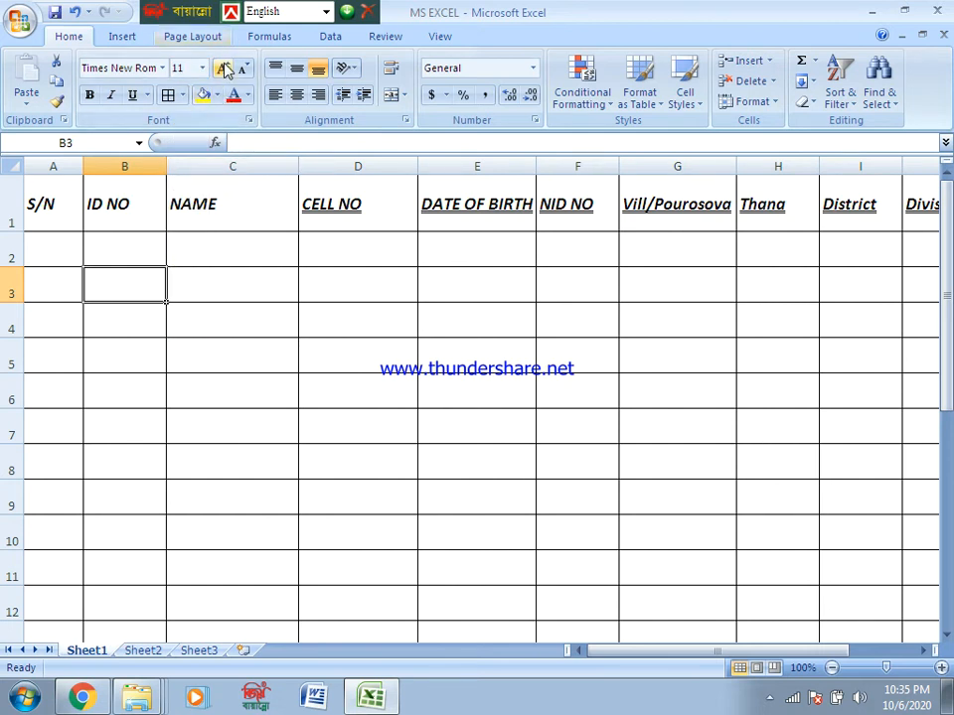
# - Increase the font size of the NAME heading to 16
pyautogui.click(195, 206)
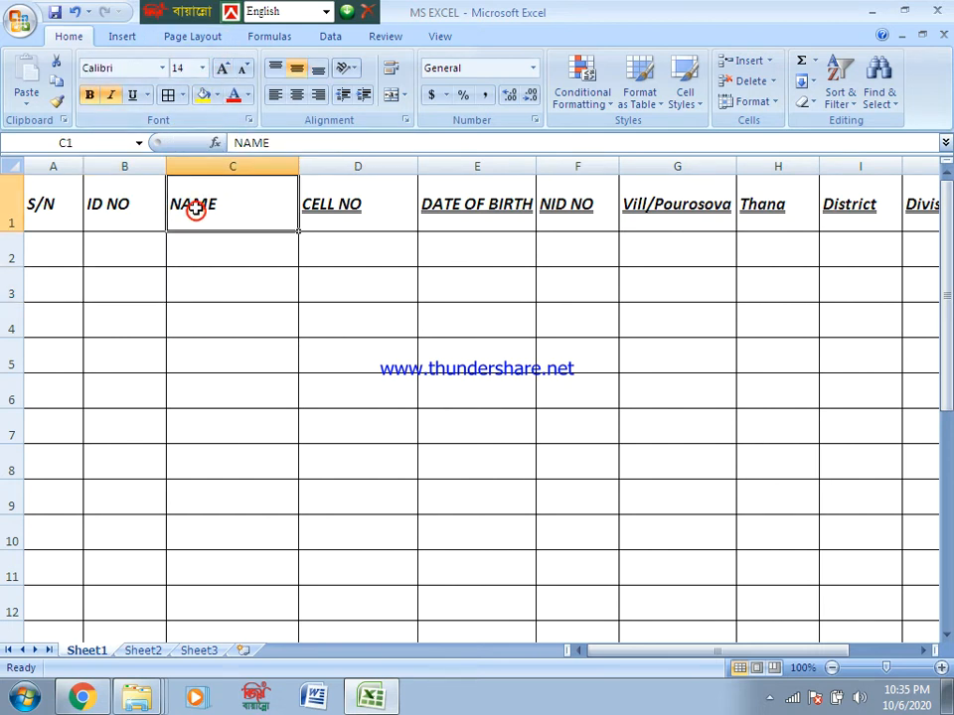
pyautogui.click(222, 75)
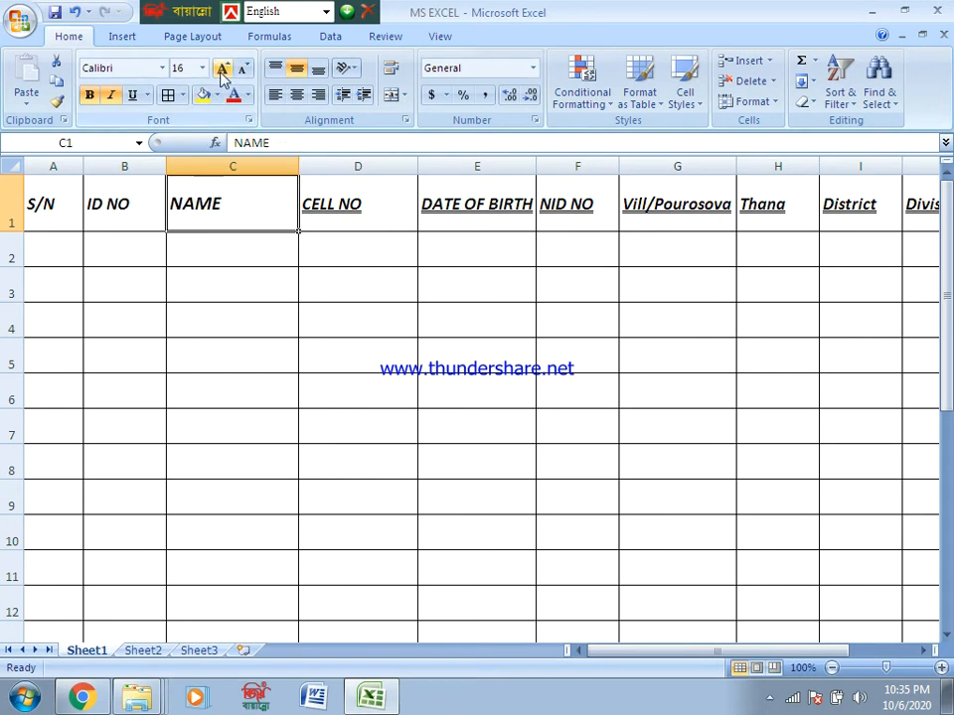
# - Increase the NAME heading's font size to 18 and reduce it to 14
pyautogui.click(223, 75)
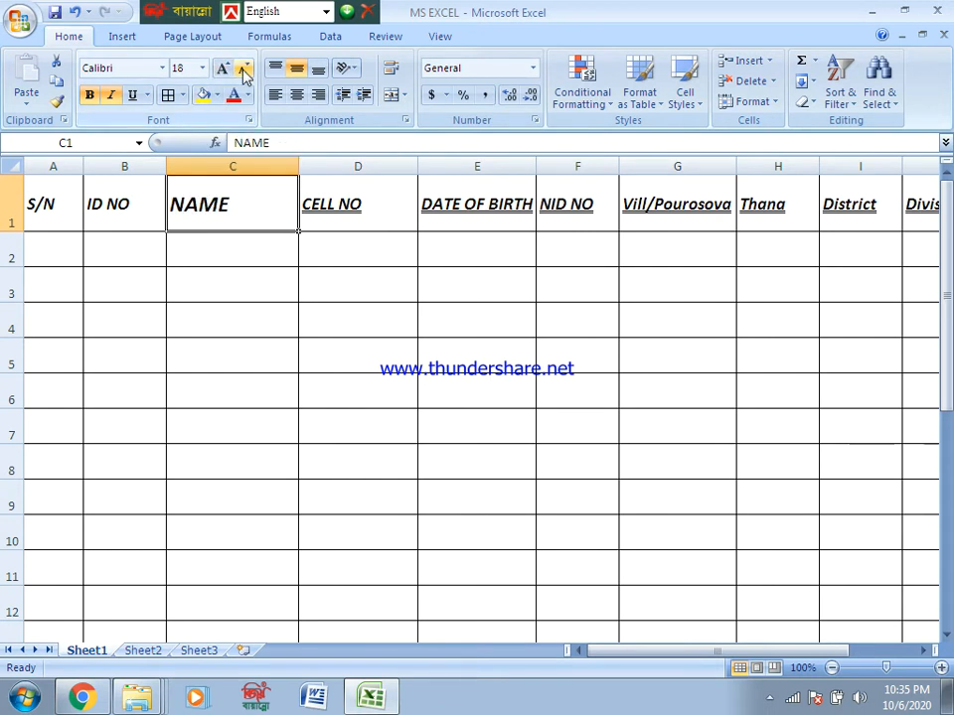
pyautogui.click(244, 71)
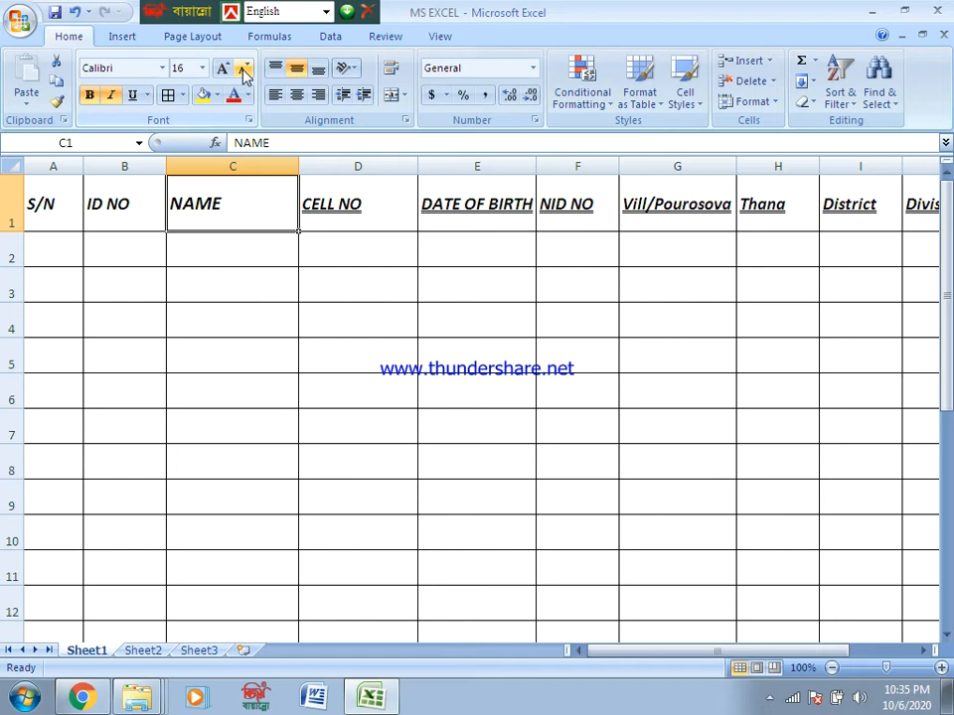
pyautogui.click(243, 71)
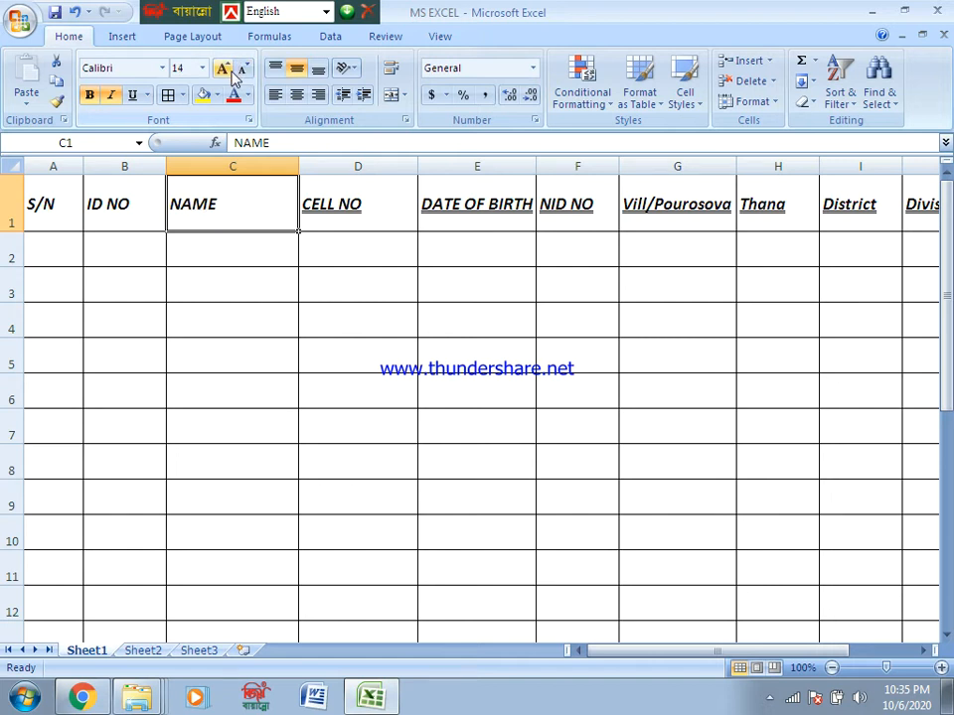
# - Fill the heading cells from S/N to Division in row 1 with Light Blue
pyautogui.click(41, 204)
pyautogui.moveTo(41, 204); pyautogui.dragTo(780, 213)
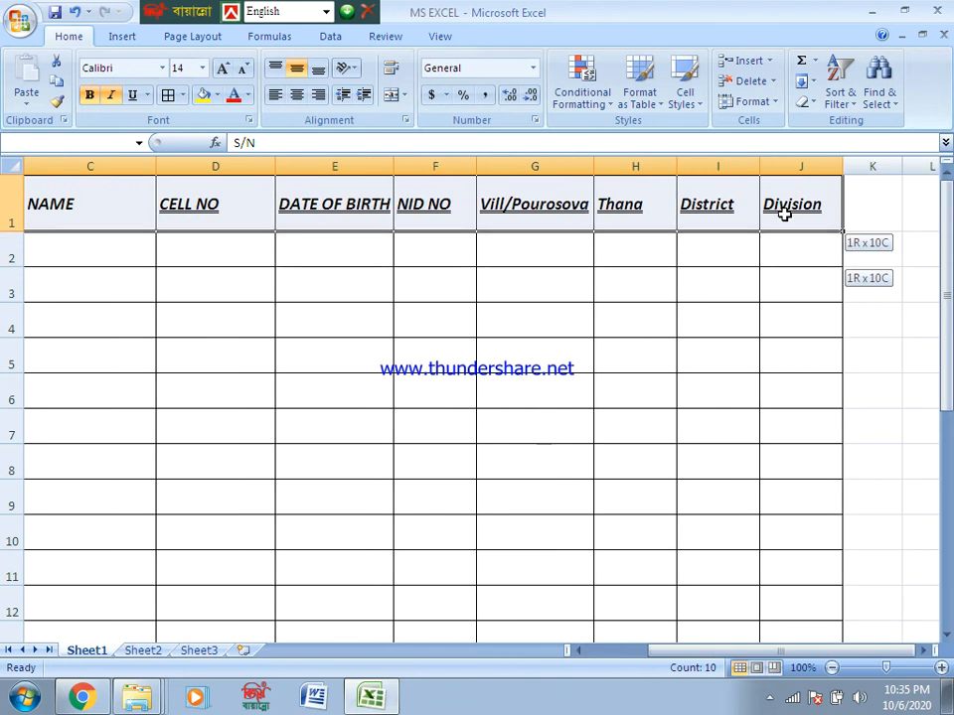
pyautogui.click(217, 96)
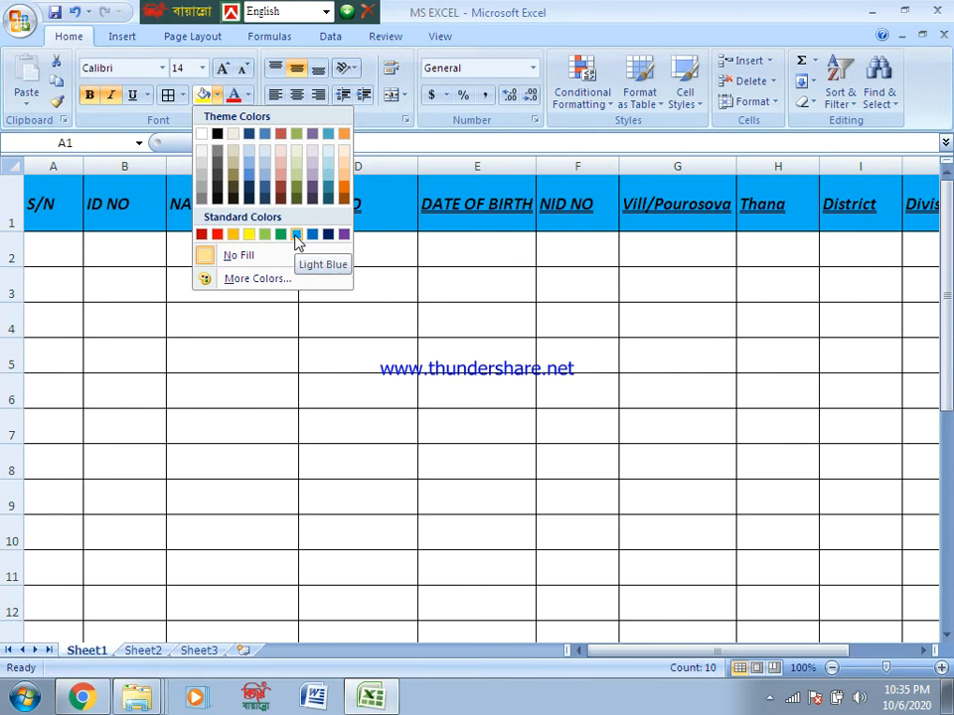
pyautogui.click(295, 236)
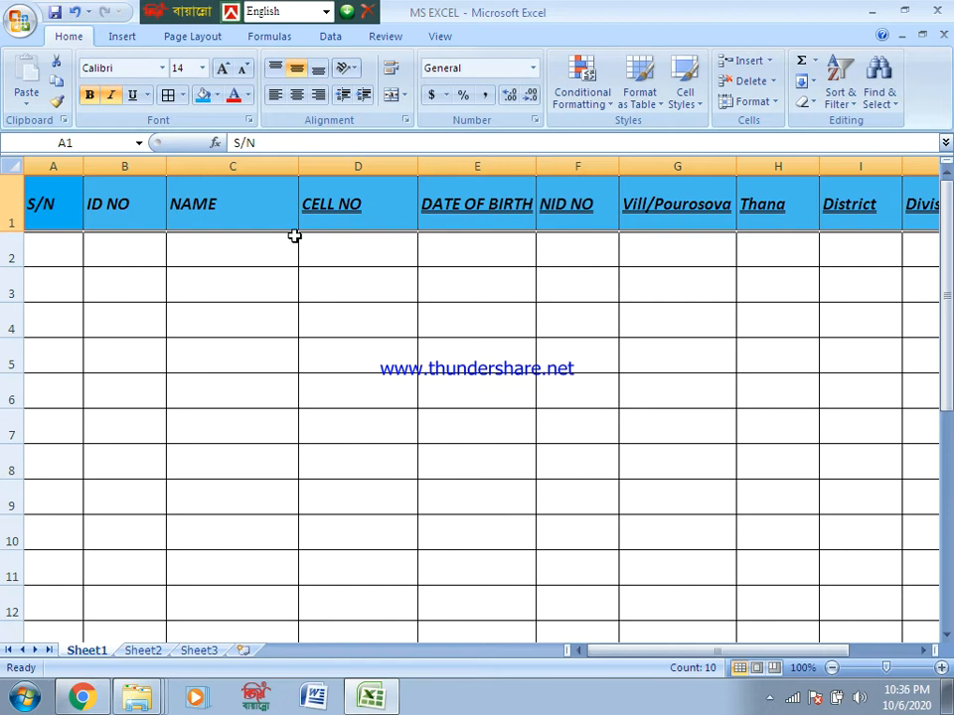
# - Change the font colour of all the row 1 headings to the lightest aqua theme shade
pyautogui.click(44, 207)
pyautogui.click(13, 196)
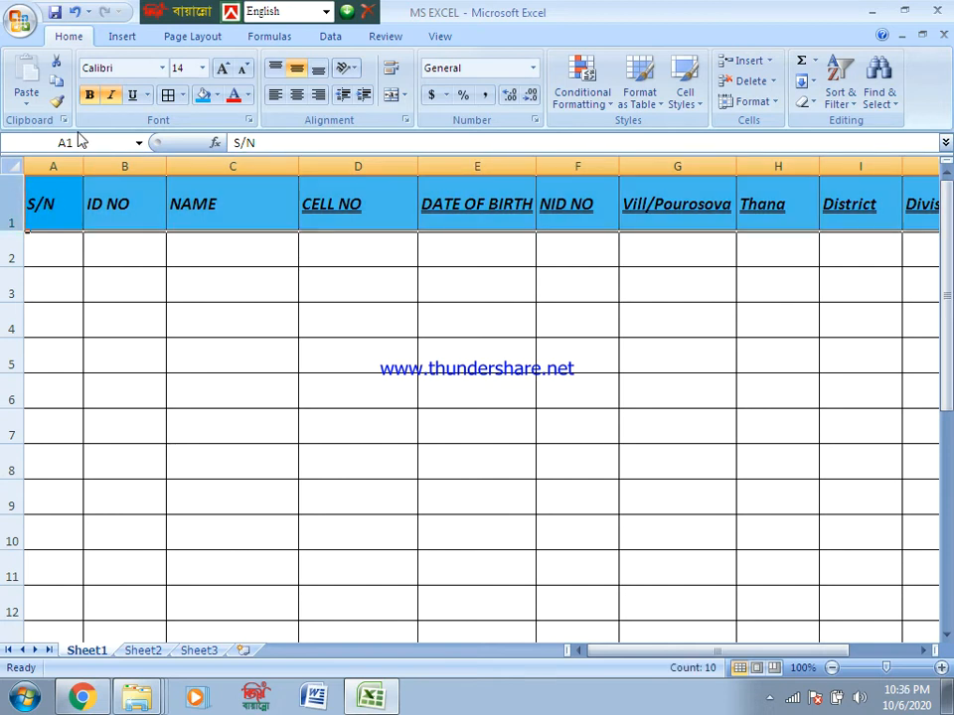
pyautogui.click(249, 96)
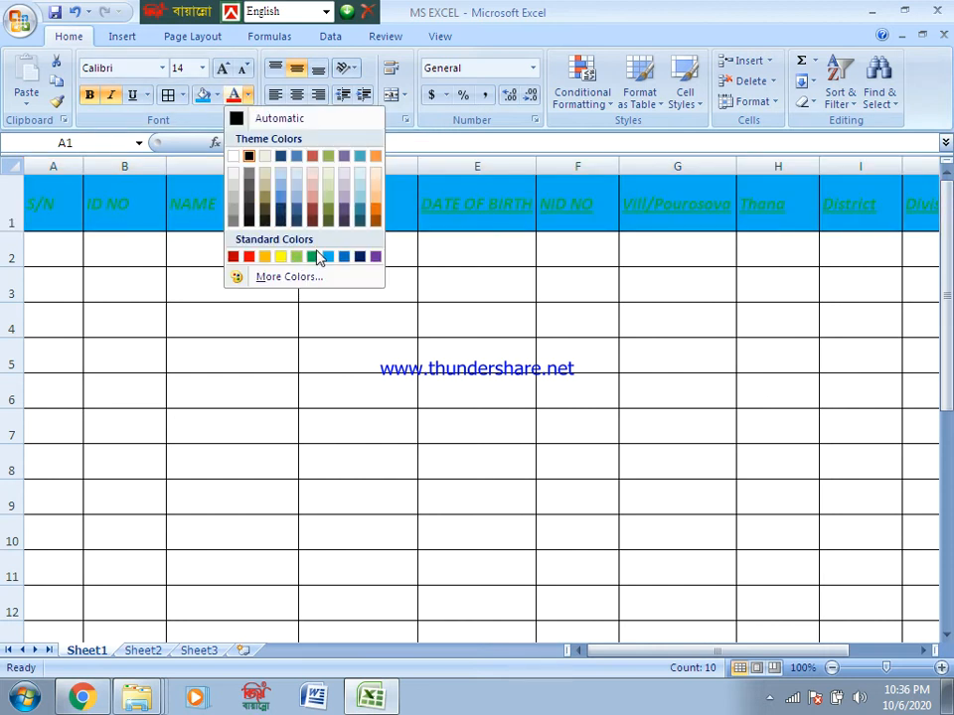
pyautogui.click(360, 182)
pyautogui.click(357, 243)
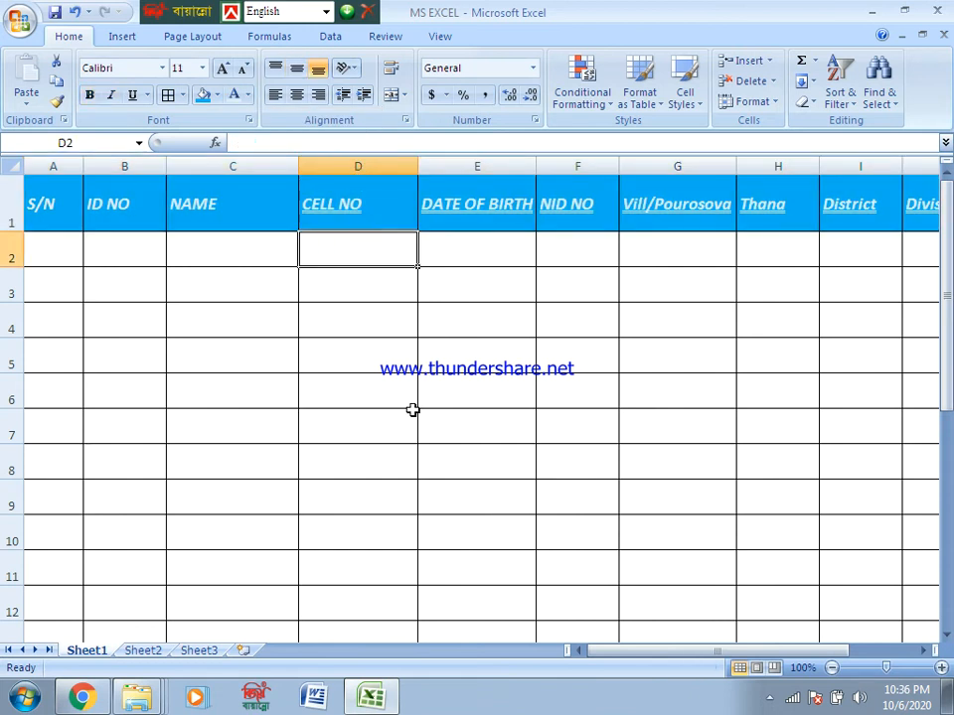
# - Set the font colour of empty cell D2 and of all the row 1 headings to the standard Red
pyautogui.click(247, 95)
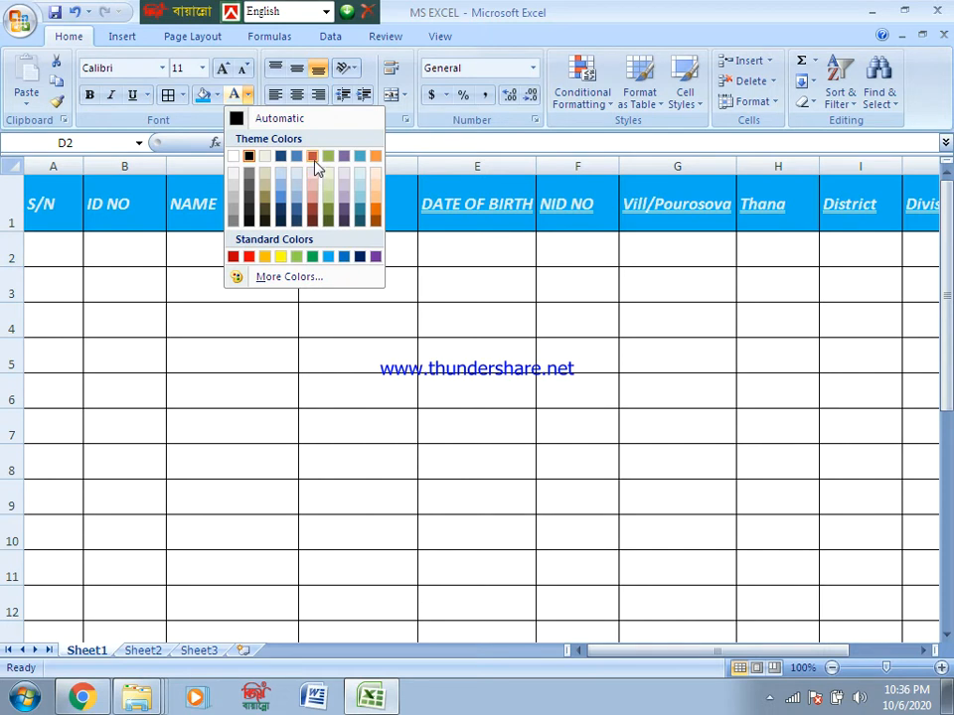
pyautogui.click(248, 259)
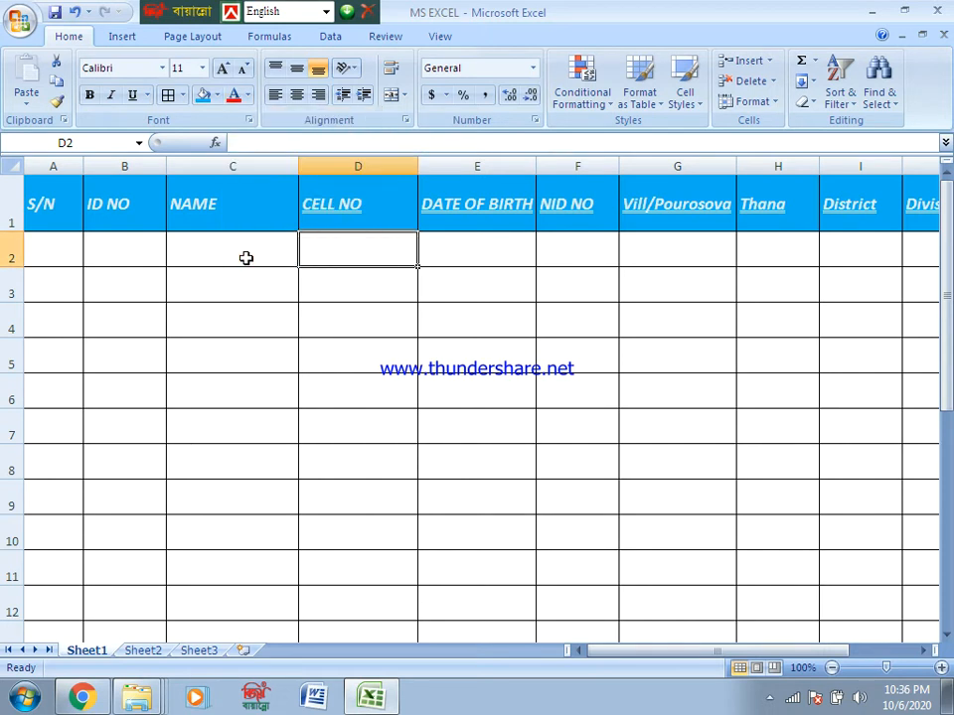
pyautogui.click(12, 213)
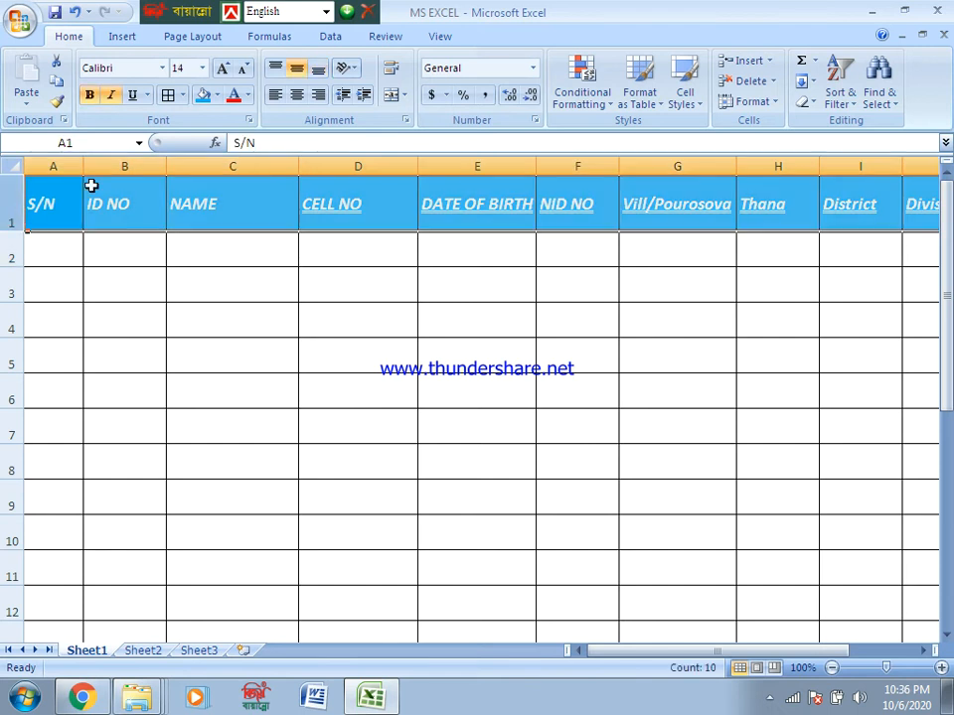
pyautogui.click(249, 95)
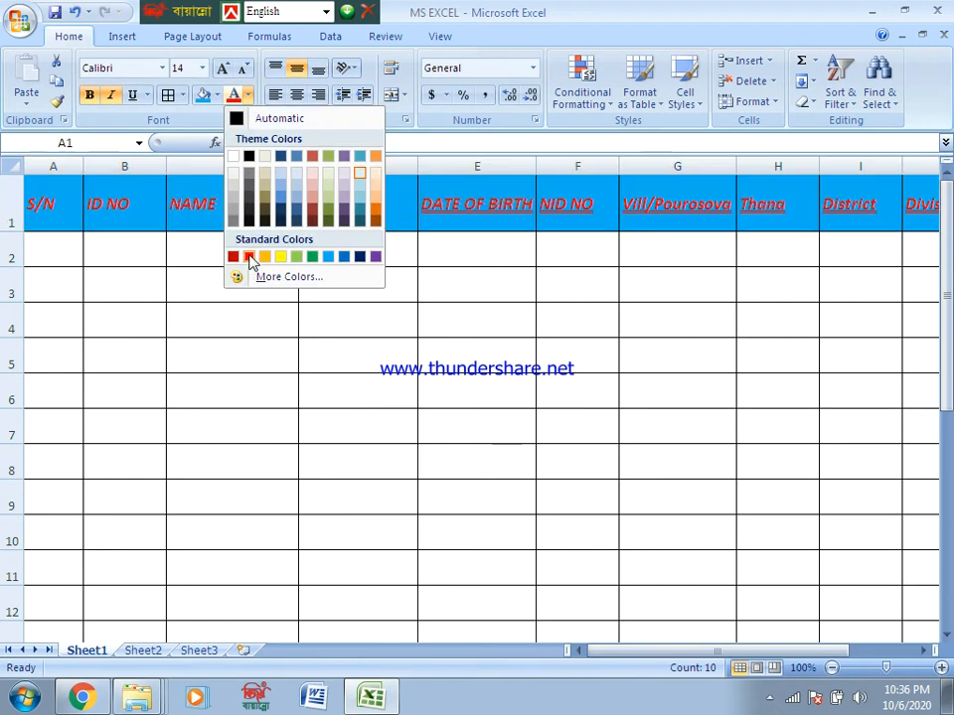
pyautogui.click(249, 259)
pyautogui.click(268, 338)
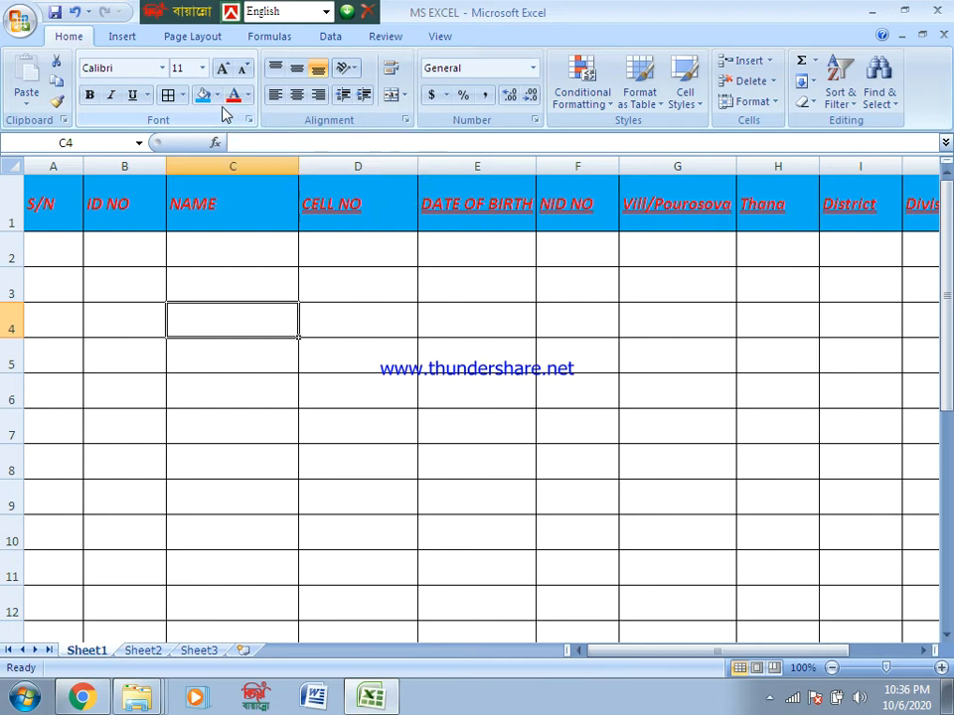
pyautogui.click(183, 95)
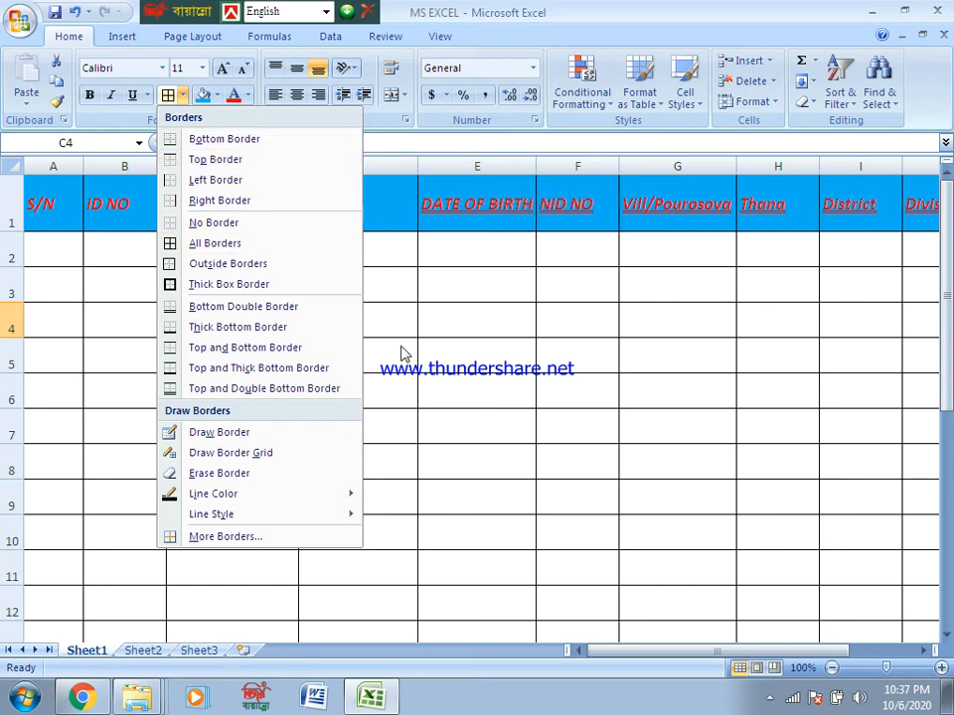
pyautogui.click(389, 439)
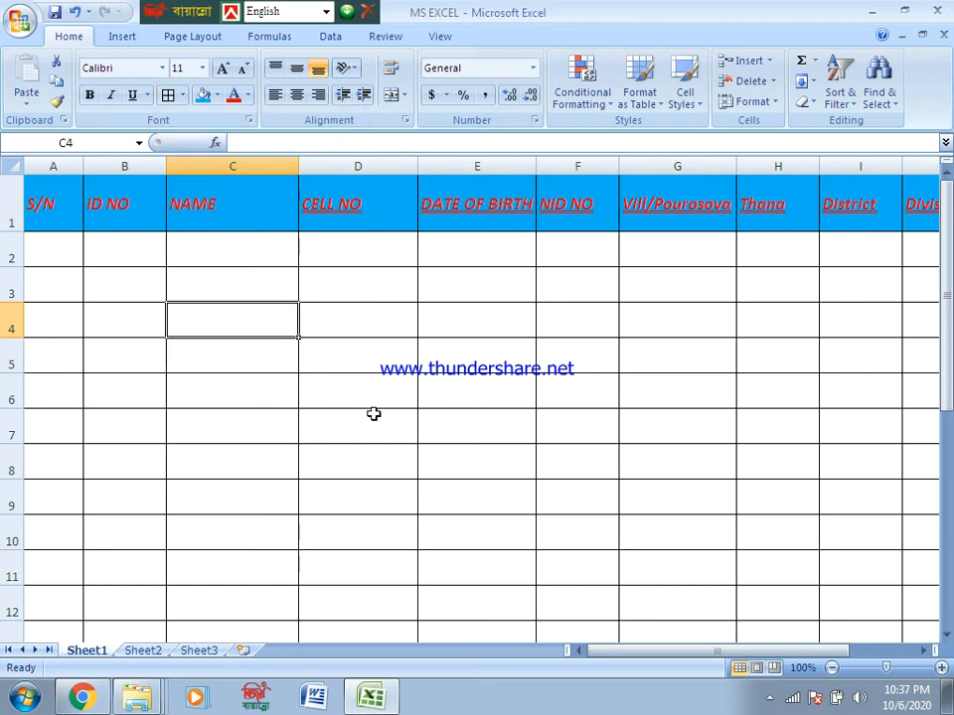
pyautogui.click(343, 205)
pyautogui.click(349, 285)
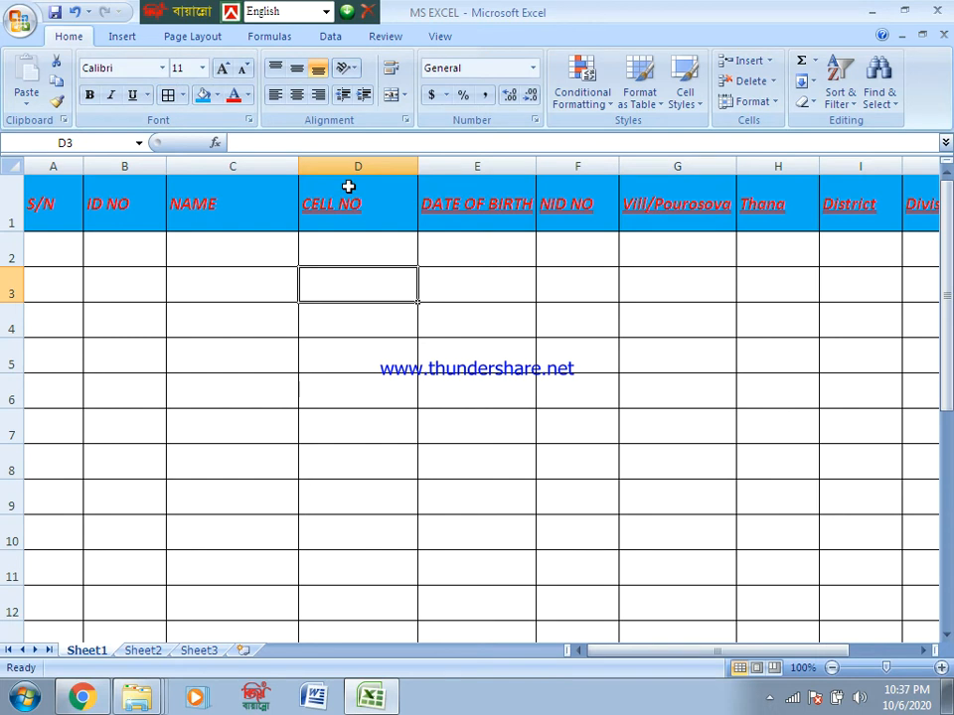
# - Apply a Bottom Border to cells D1:D4 in the CELL NO column
pyautogui.moveTo(348, 186); pyautogui.dragTo(341, 309)
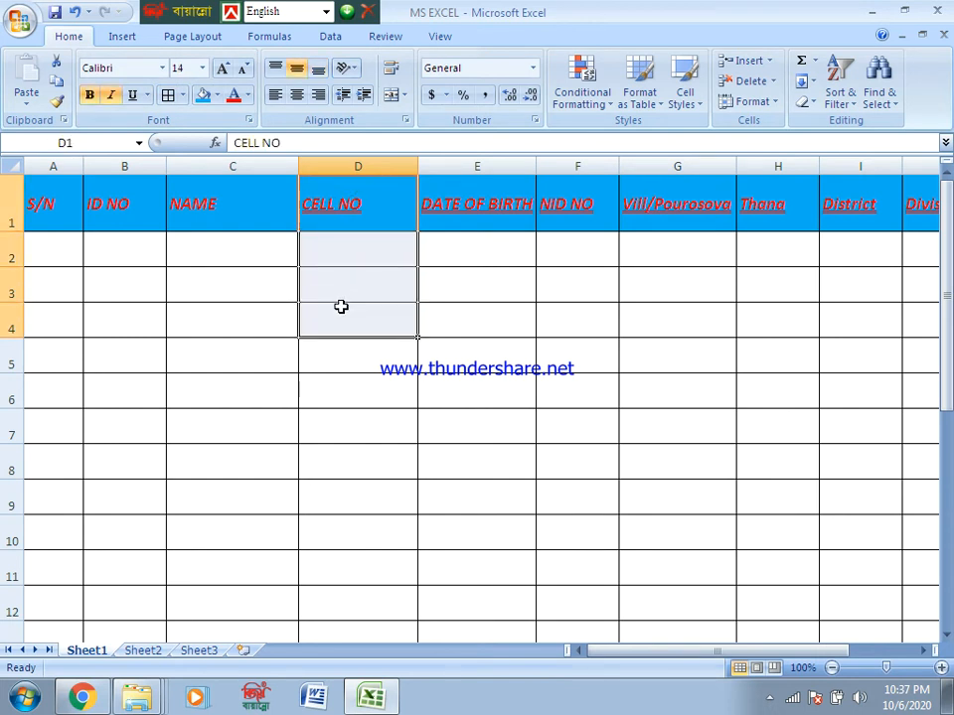
pyautogui.click(182, 94)
pyautogui.click(204, 139)
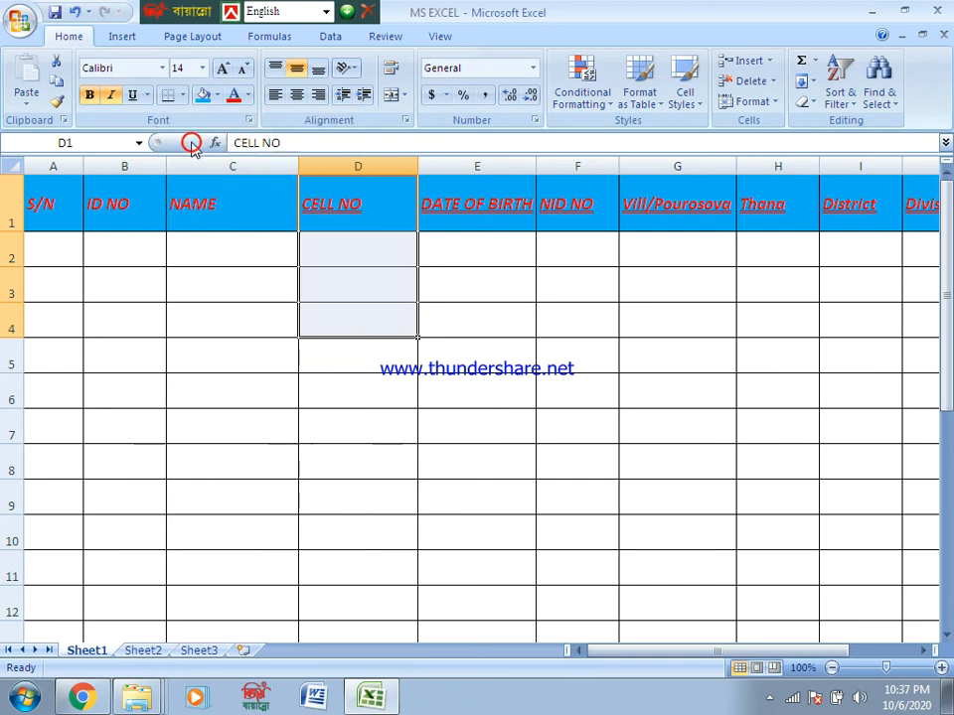
pyautogui.click(312, 305)
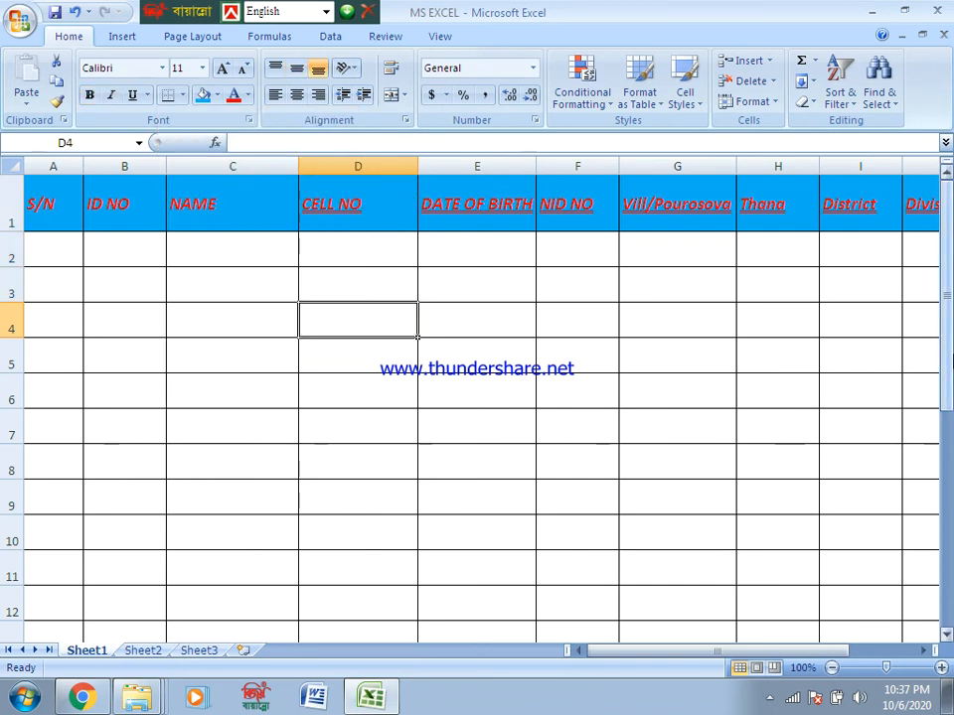
pyautogui.moveTo(946, 353)
pyautogui.mouseDown()
pyautogui.moveTo(946, 462)
pyautogui.moveTo(949, 353)
pyautogui.mouseUp()
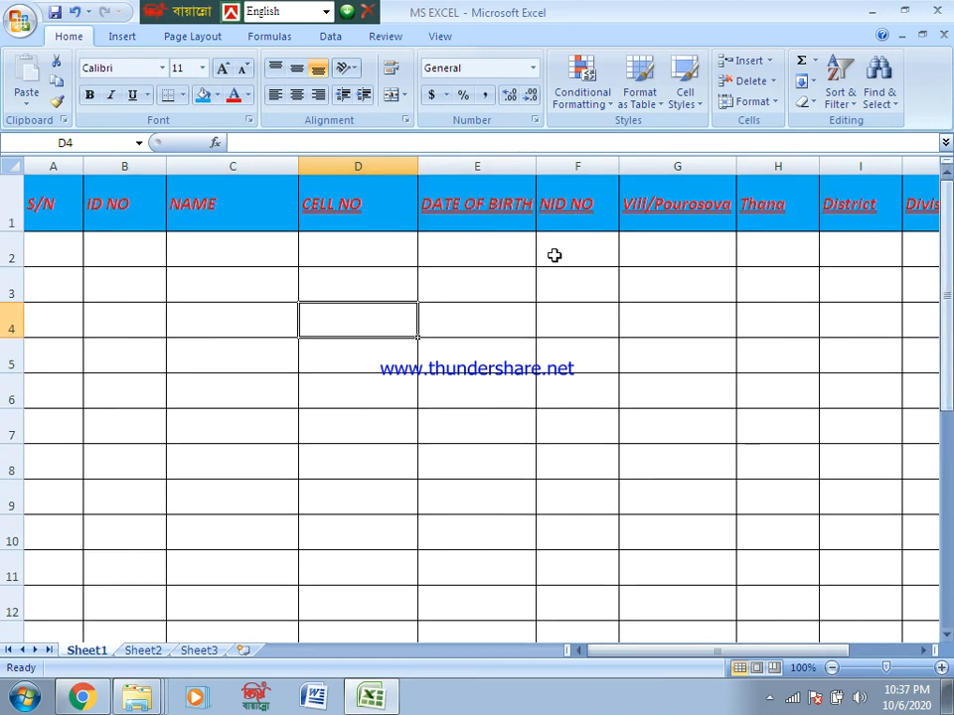
pyautogui.click(229, 196)
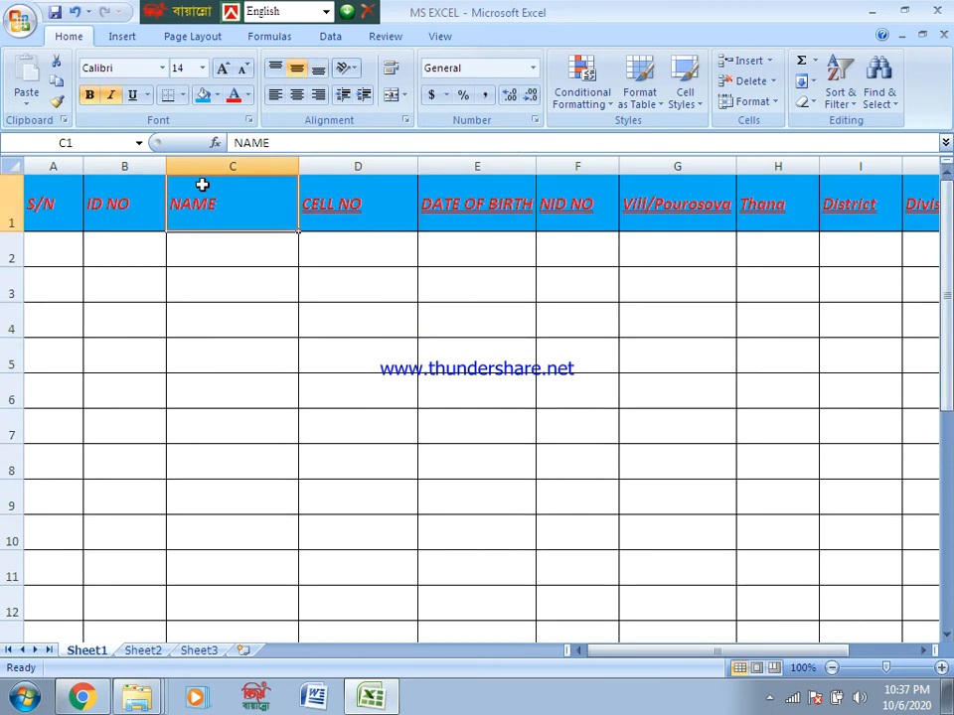
pyautogui.click(229, 284)
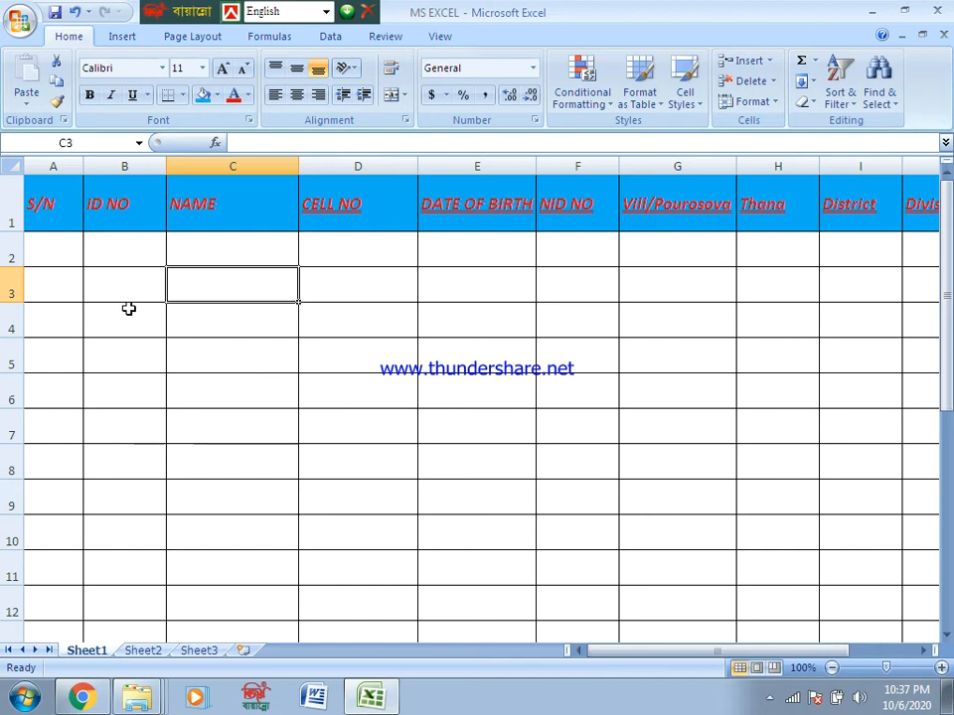
pyautogui.click(185, 97)
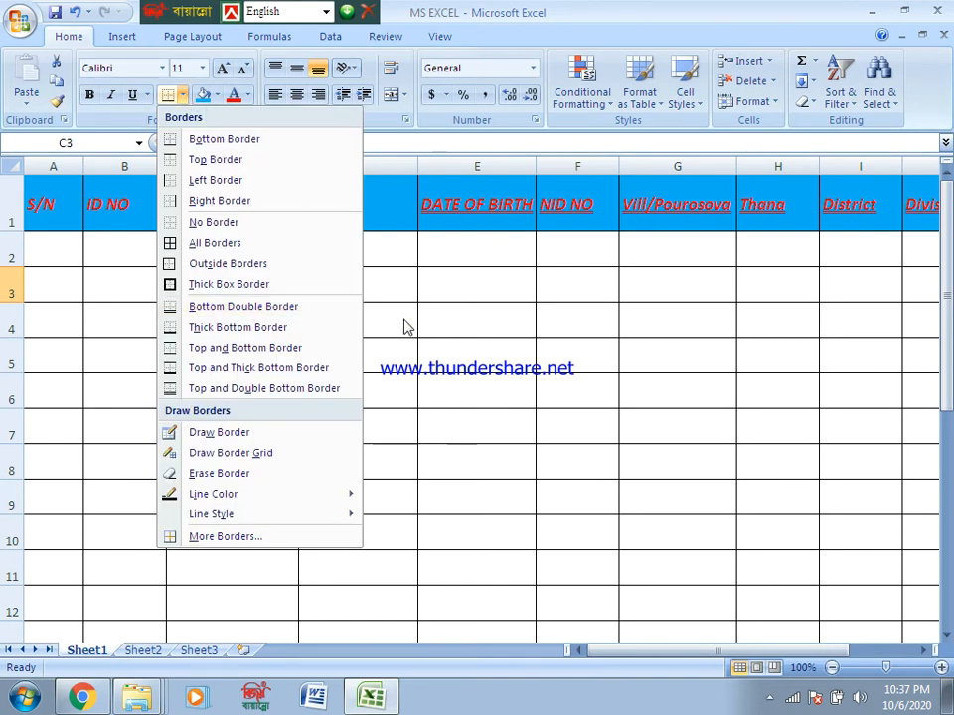
pyautogui.click(445, 306)
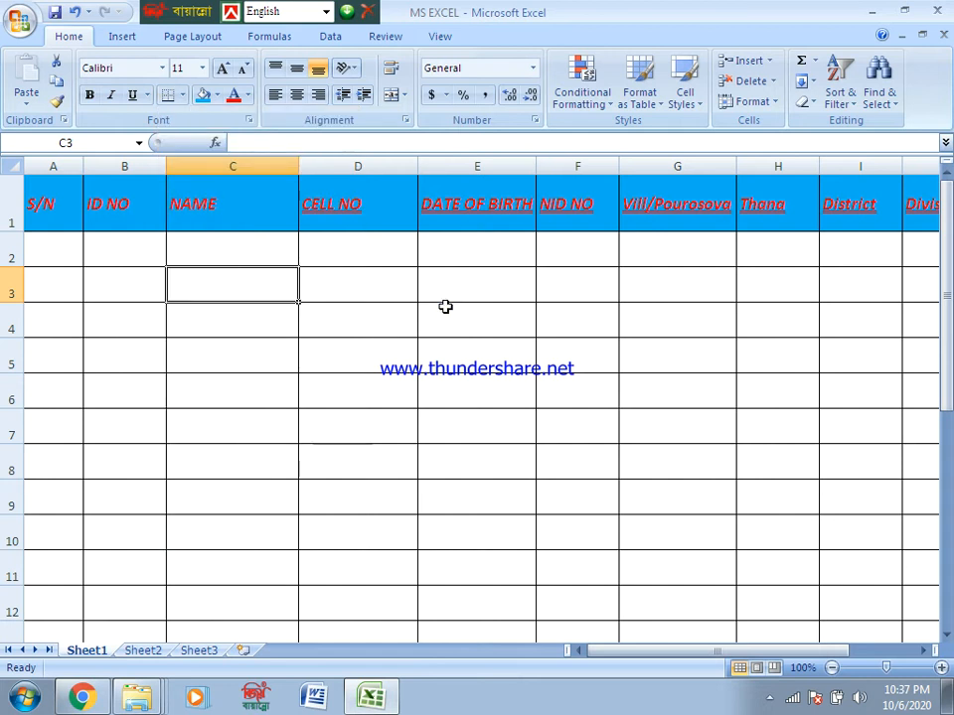
# - Remove all borders from cells C14:D16 with No Border
pyautogui.moveTo(945, 288); pyautogui.dragTo(945, 644)
pyautogui.moveTo(943, 557); pyautogui.dragTo(923, 509)
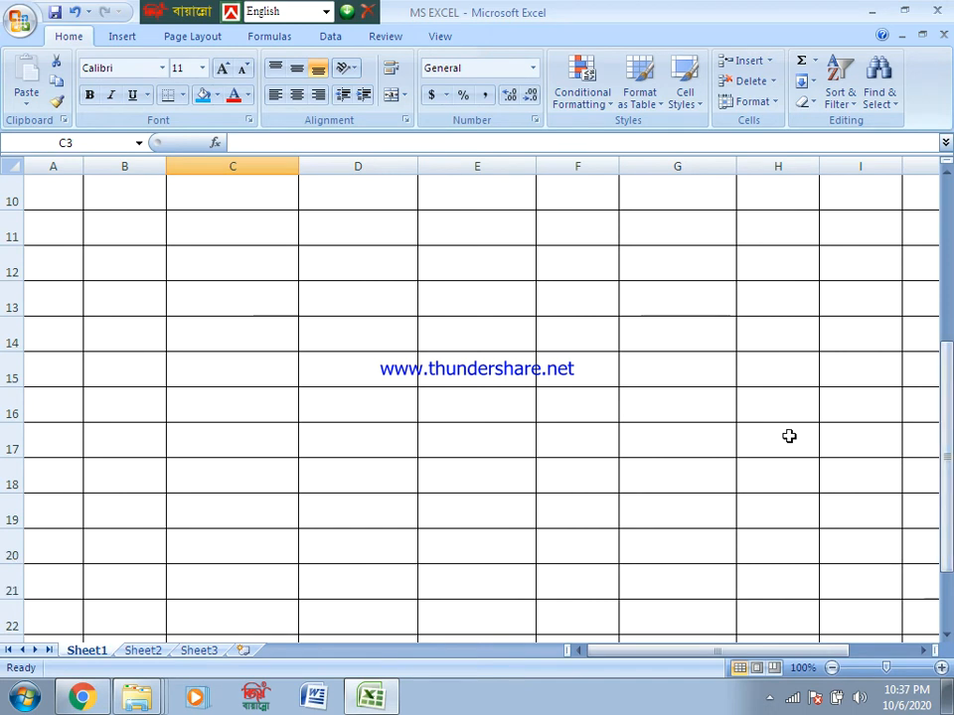
pyautogui.click(218, 336)
pyautogui.moveTo(218, 336); pyautogui.dragTo(340, 416)
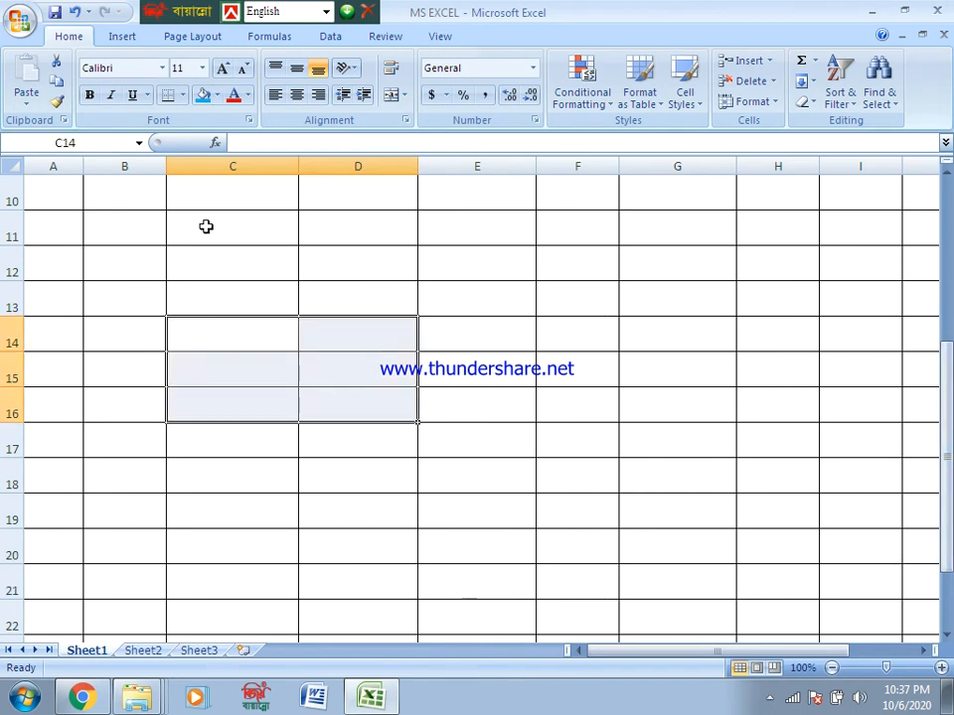
pyautogui.click(182, 97)
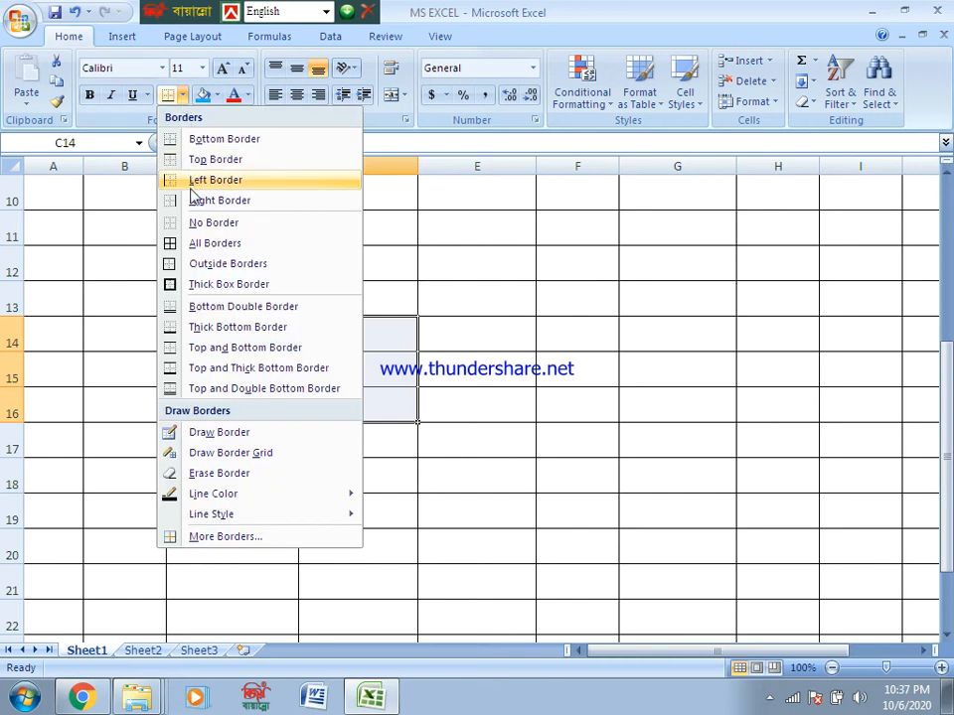
pyautogui.click(194, 223)
pyautogui.click(268, 449)
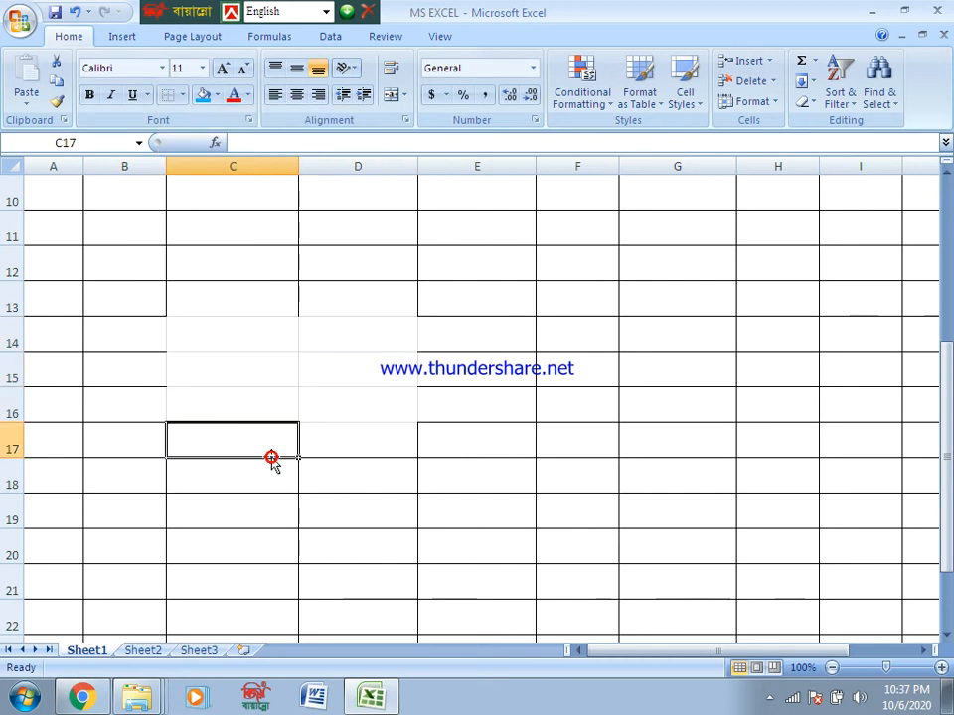
# - Add a Bottom Border to cell C15 inside the borderless block
pyautogui.click(236, 365)
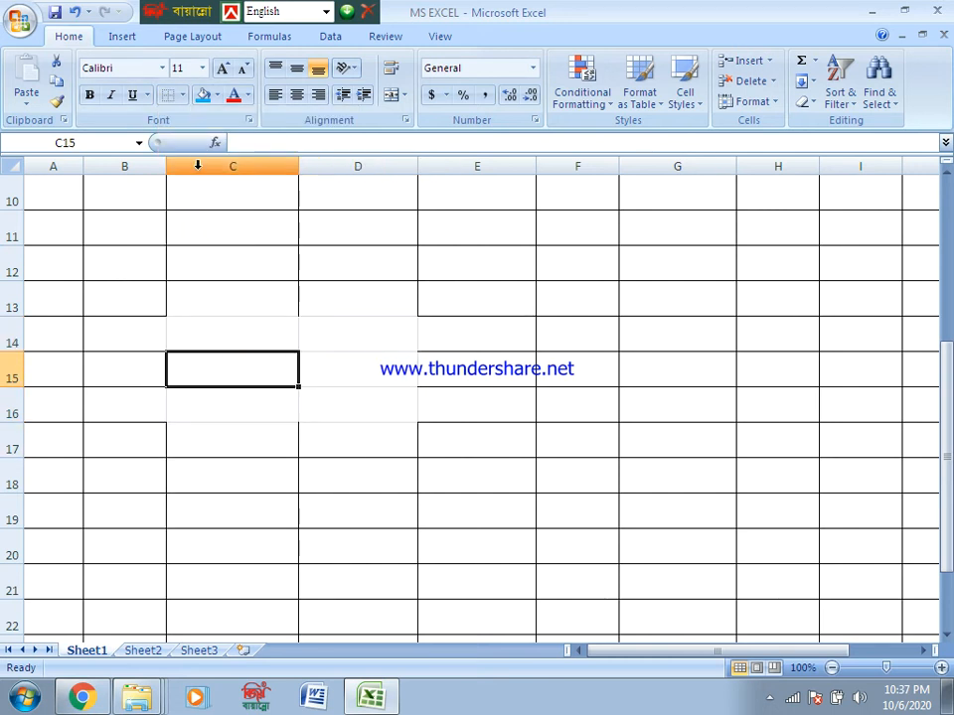
pyautogui.click(184, 96)
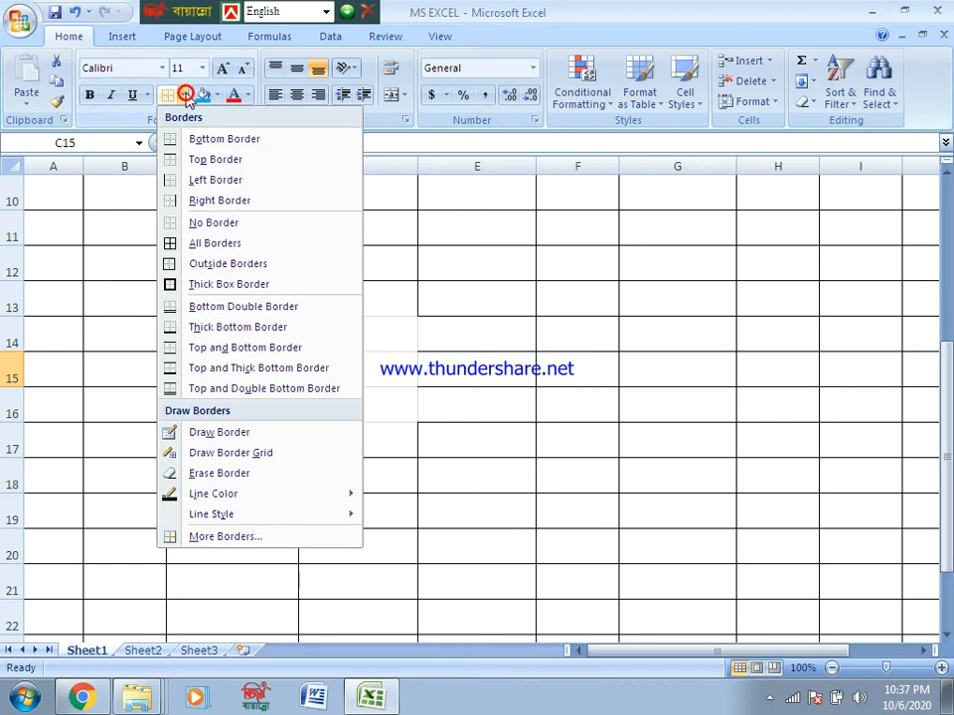
pyautogui.click(195, 145)
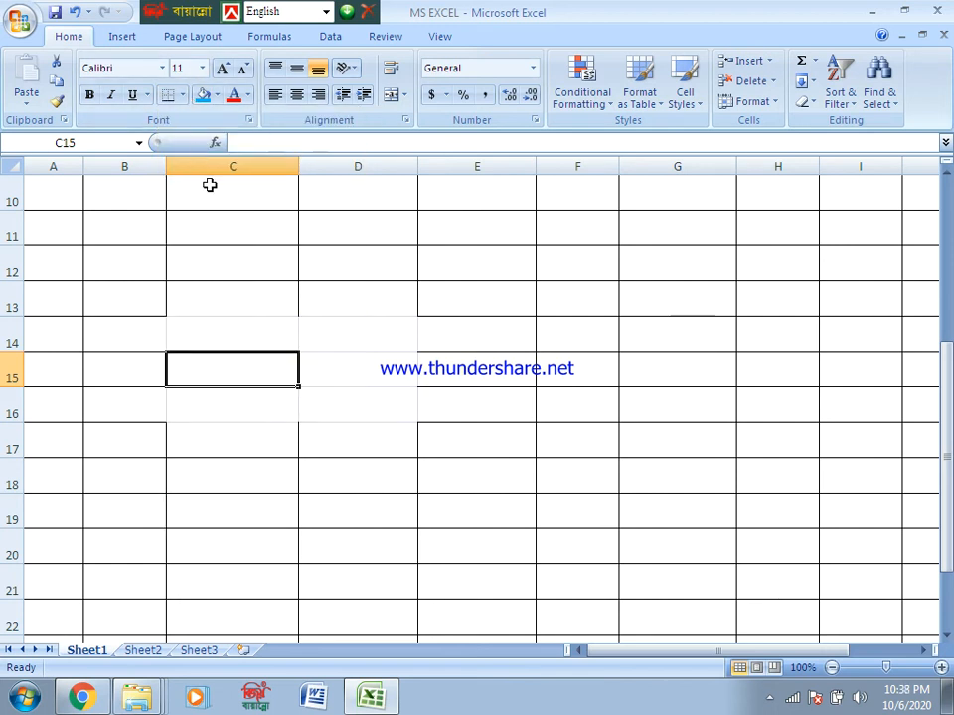
pyautogui.click(325, 404)
# - Add a Top Border to cell C15 as well
pyautogui.click(229, 377)
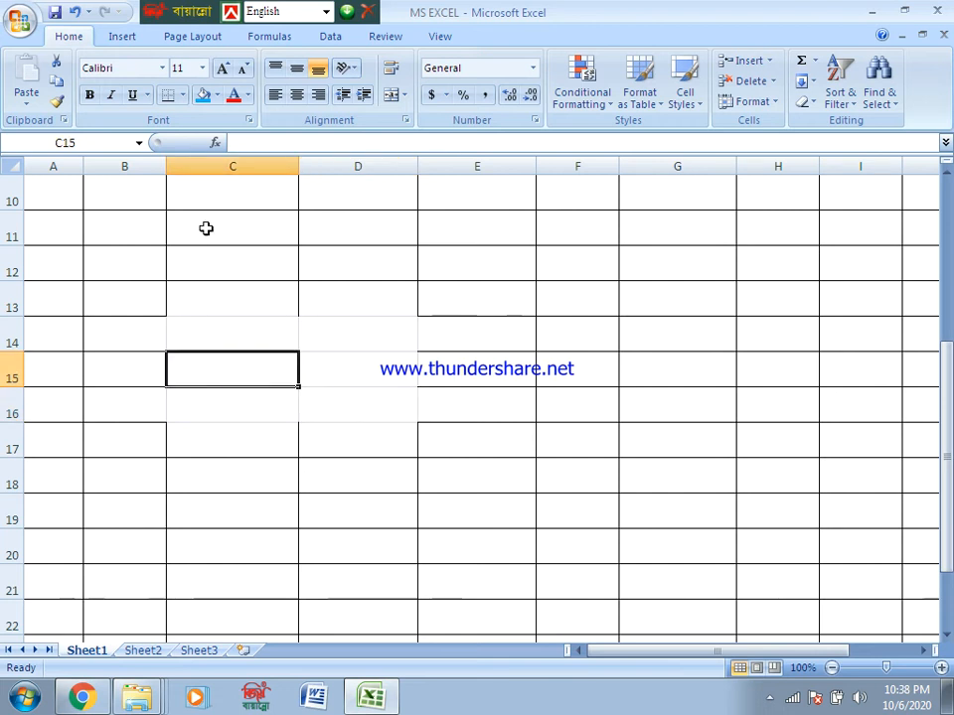
pyautogui.click(183, 95)
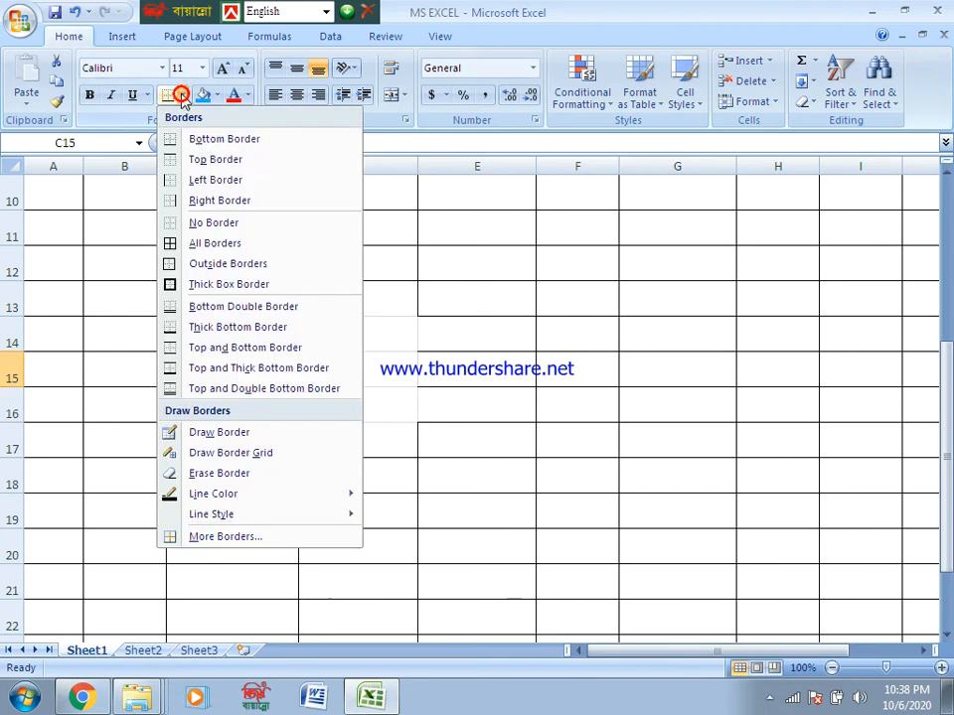
pyautogui.click(213, 161)
pyautogui.click(253, 428)
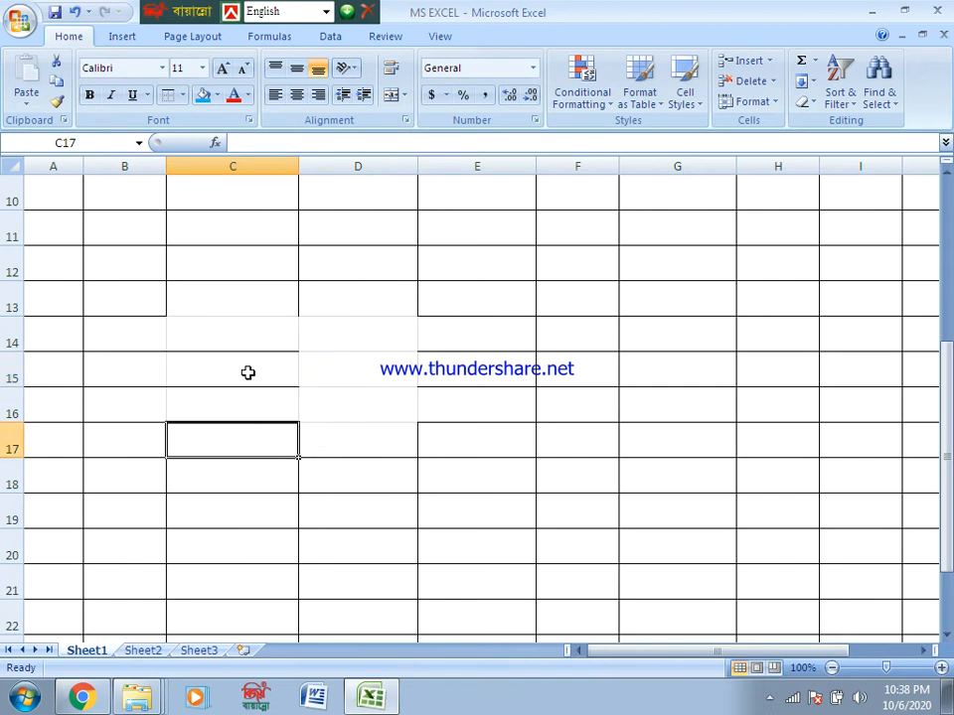
# - Apply a Right Border to cell C17 below the borderless block
pyautogui.click(182, 96)
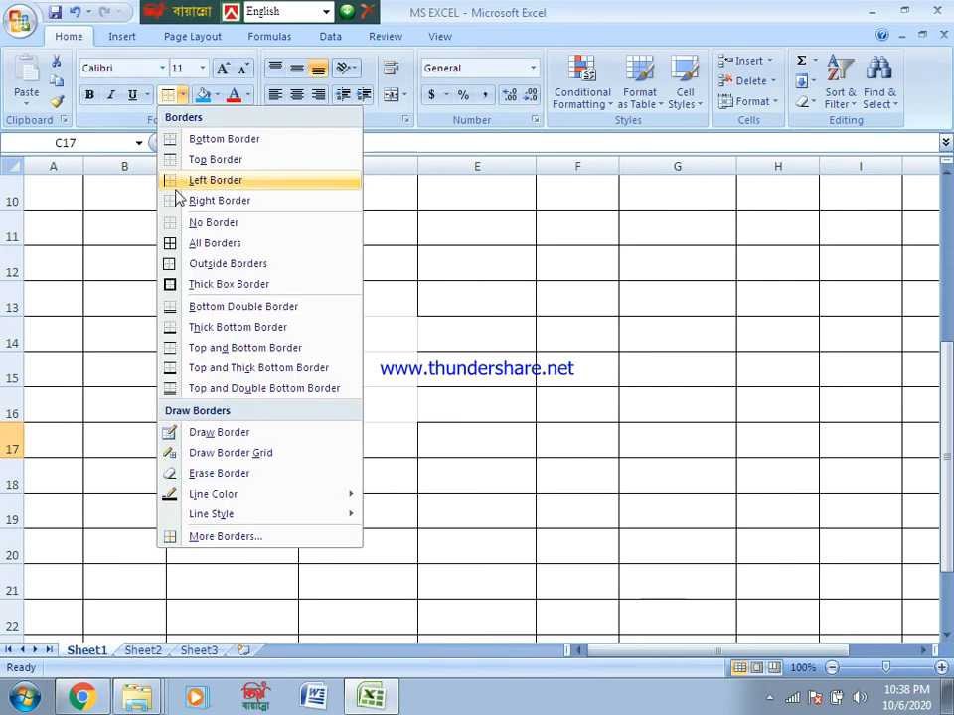
pyautogui.click(396, 413)
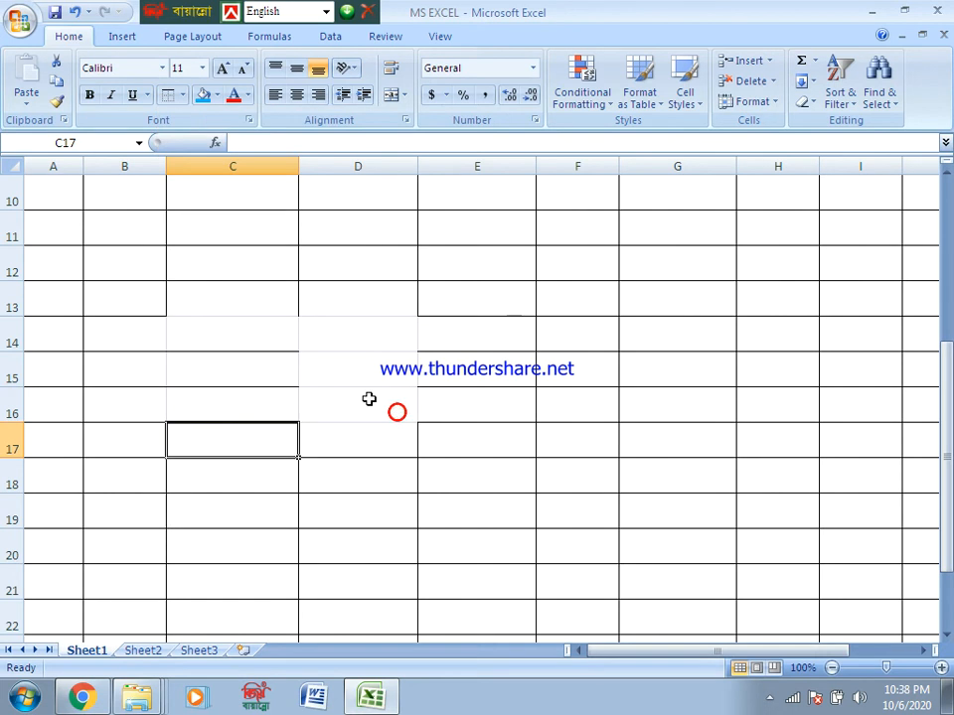
pyautogui.click(183, 95)
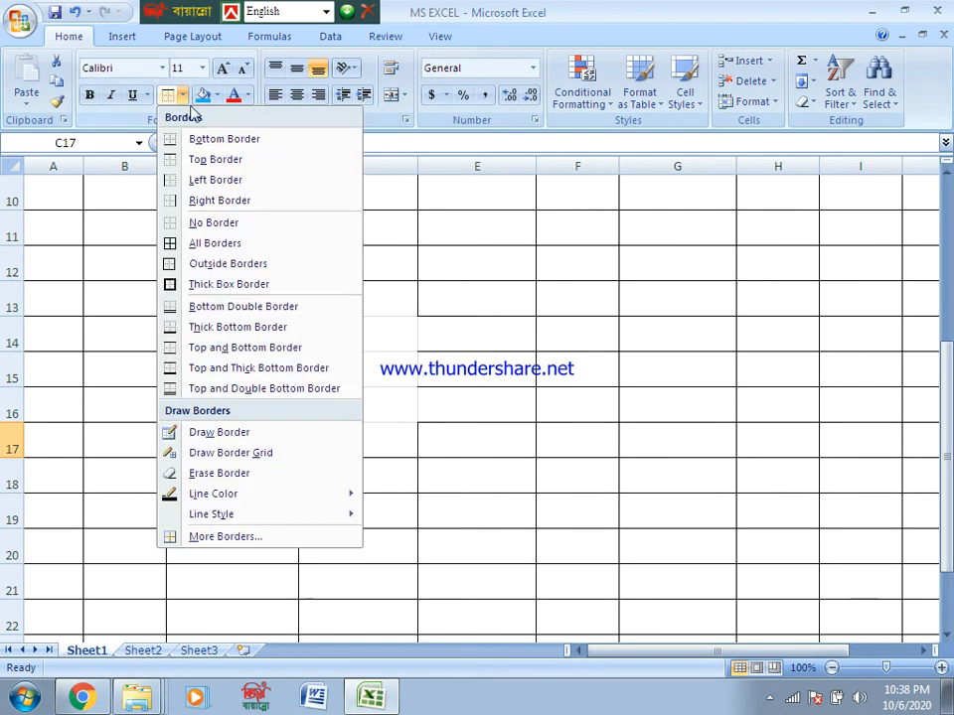
pyautogui.click(245, 202)
pyautogui.click(342, 434)
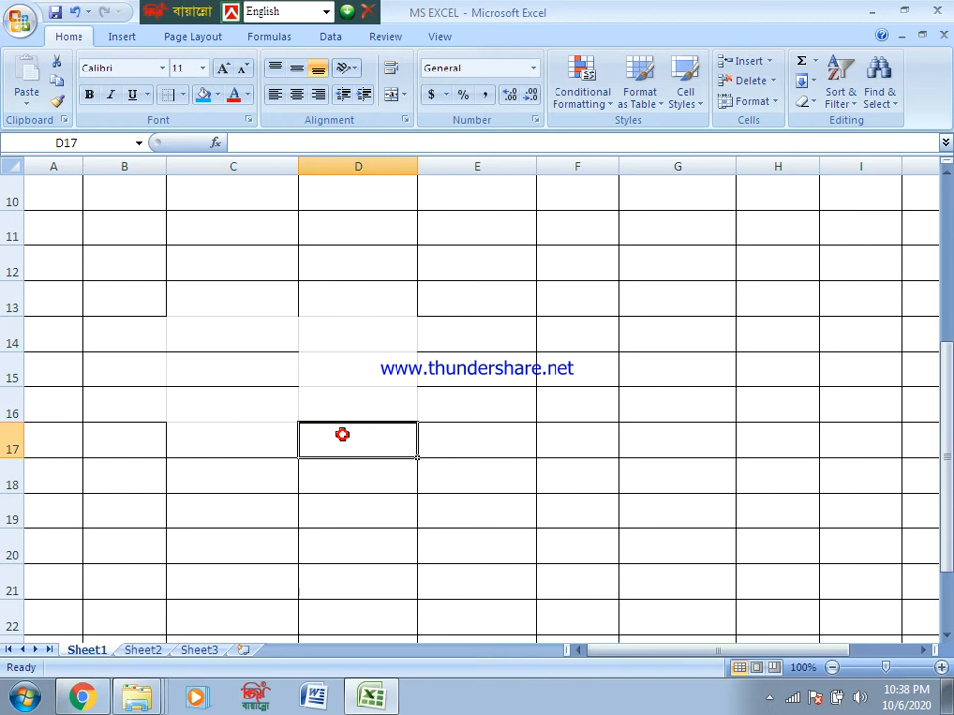
pyautogui.click(291, 440)
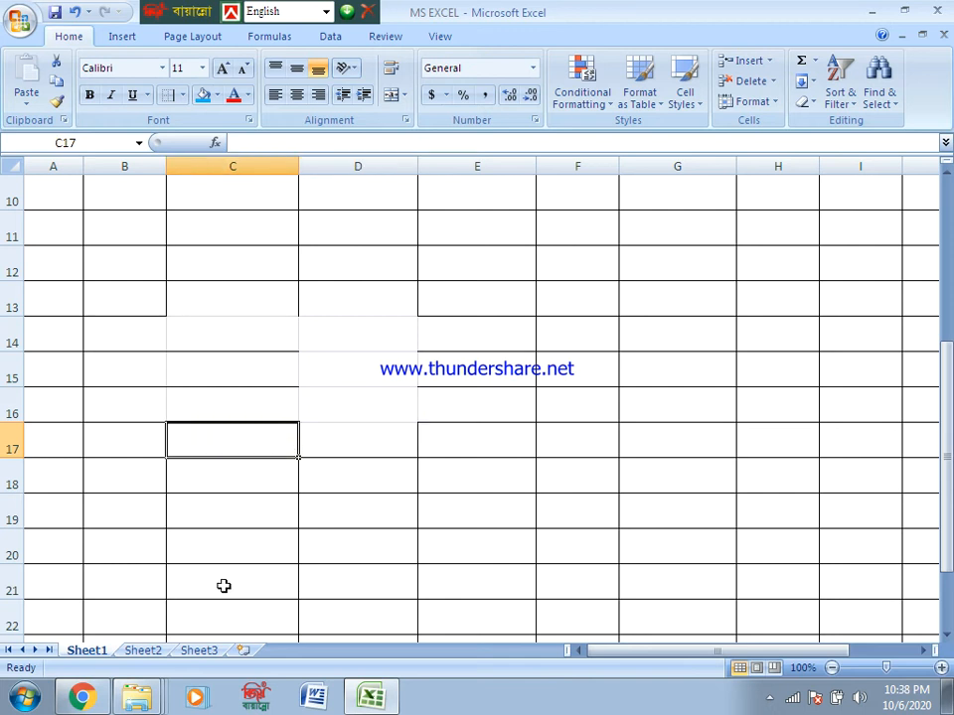
# - Add a Top Border to cell C17 below the borderless block
pyautogui.click(228, 504)
pyautogui.click(230, 450)
pyautogui.click(181, 95)
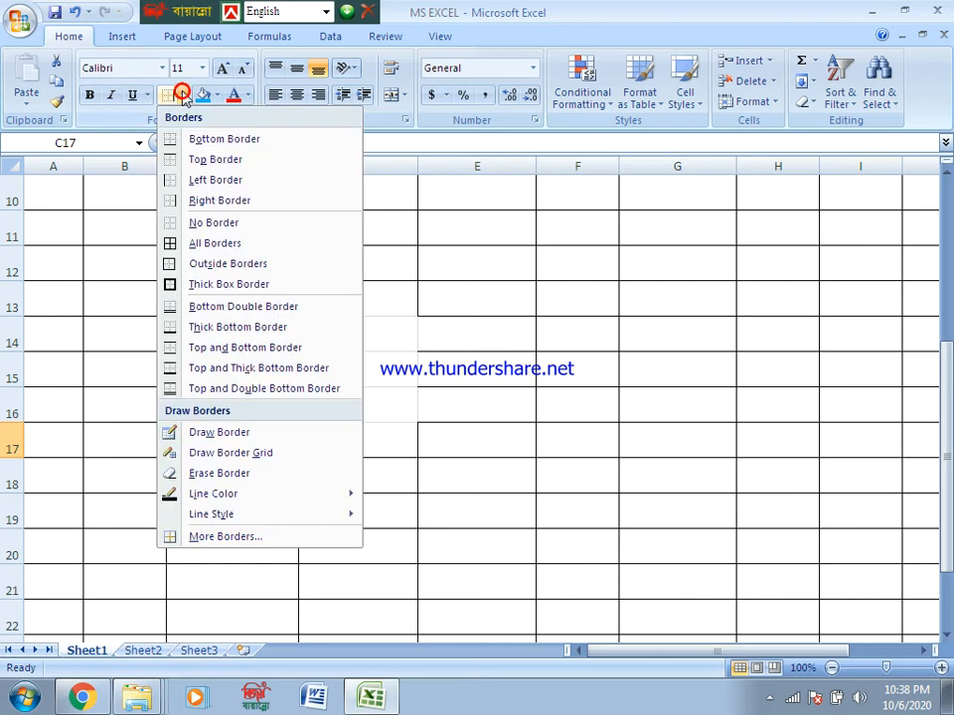
pyautogui.click(201, 160)
pyautogui.click(224, 529)
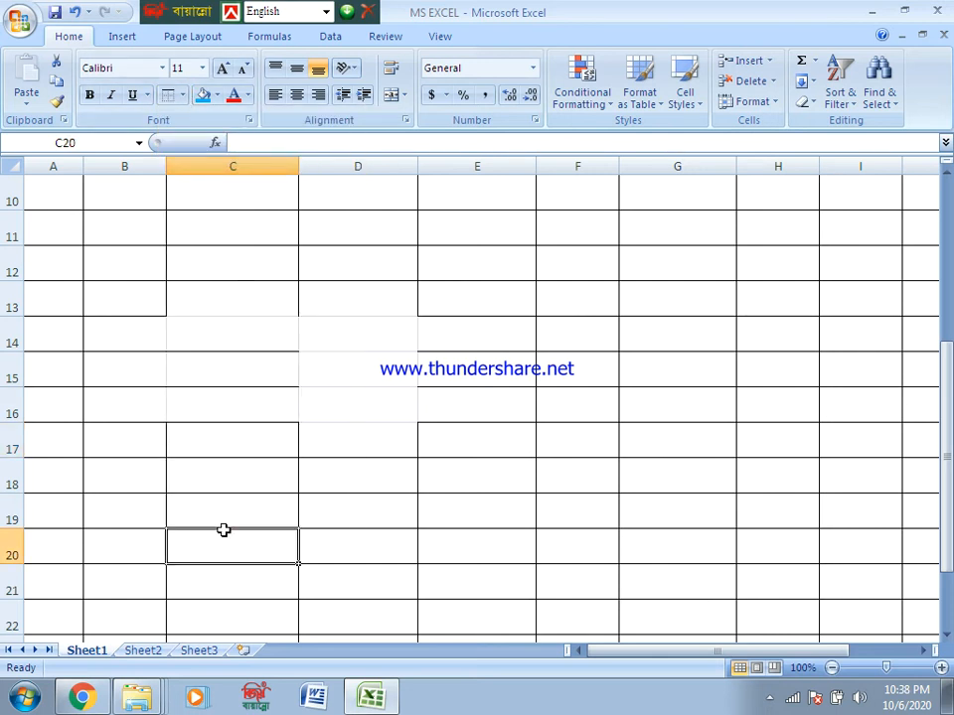
pyautogui.click(225, 444)
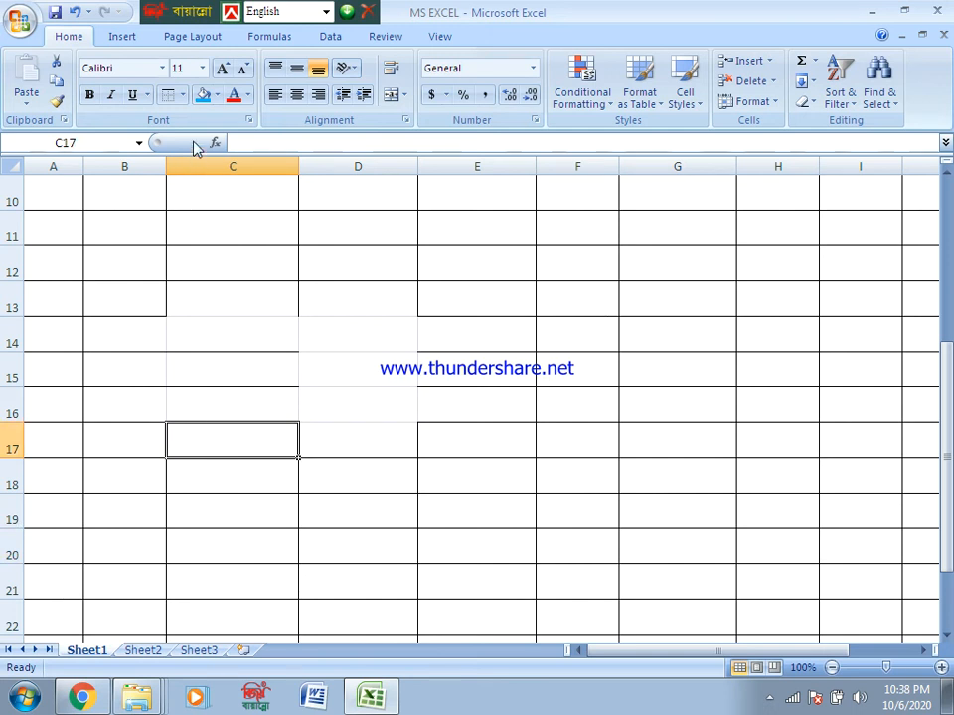
pyautogui.click(185, 96)
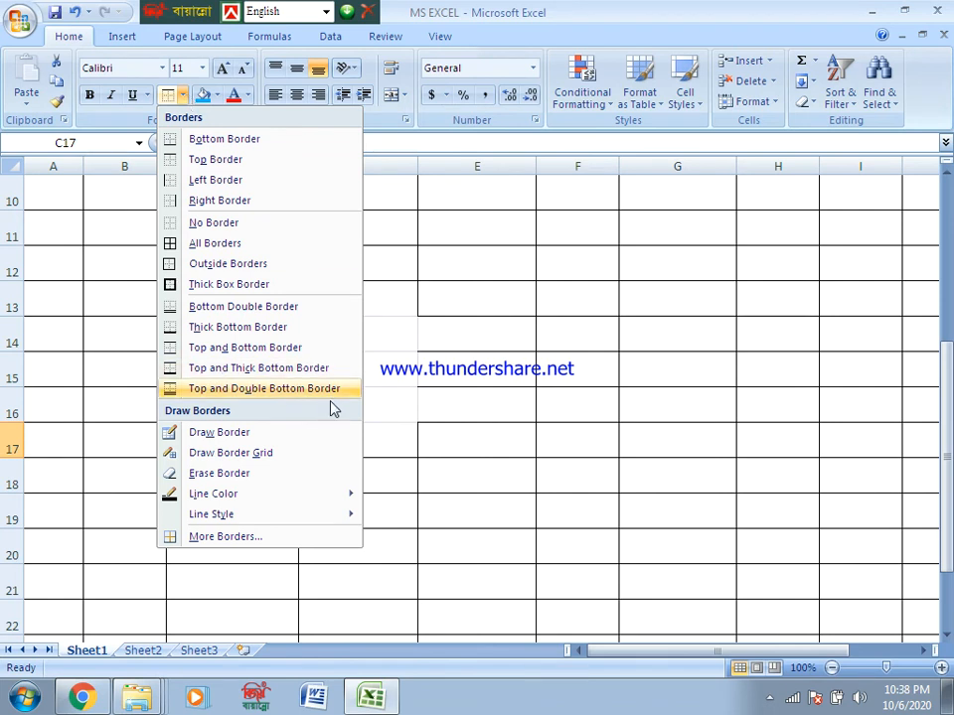
pyautogui.click(424, 388)
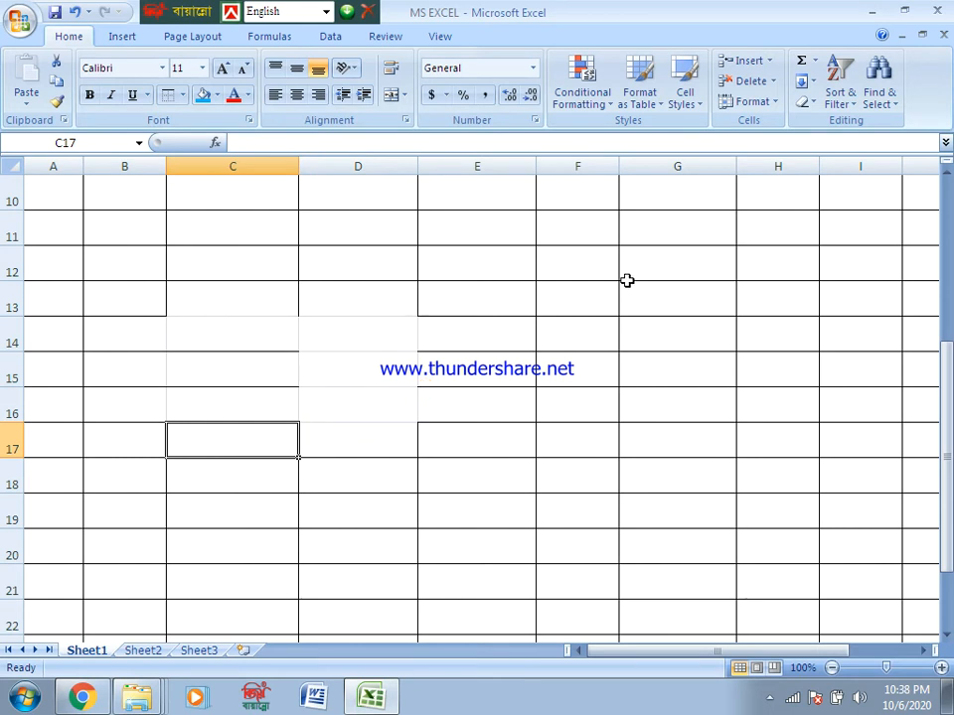
# - Remove every border from the range B11:F19 with No Border
pyautogui.moveTo(136, 230); pyautogui.dragTo(542, 517)
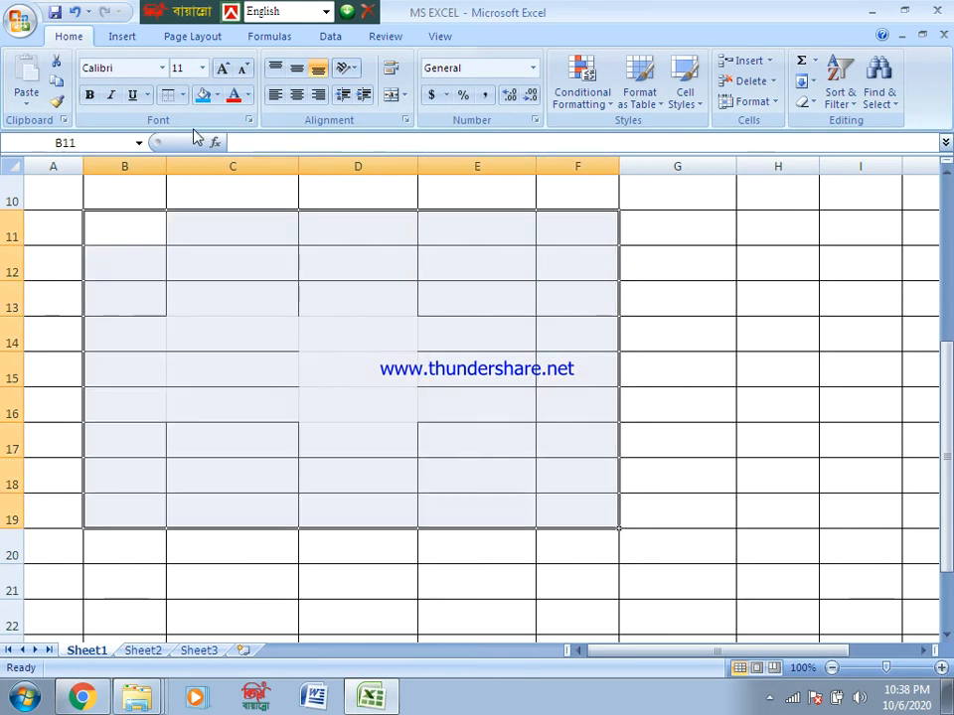
pyautogui.click(182, 95)
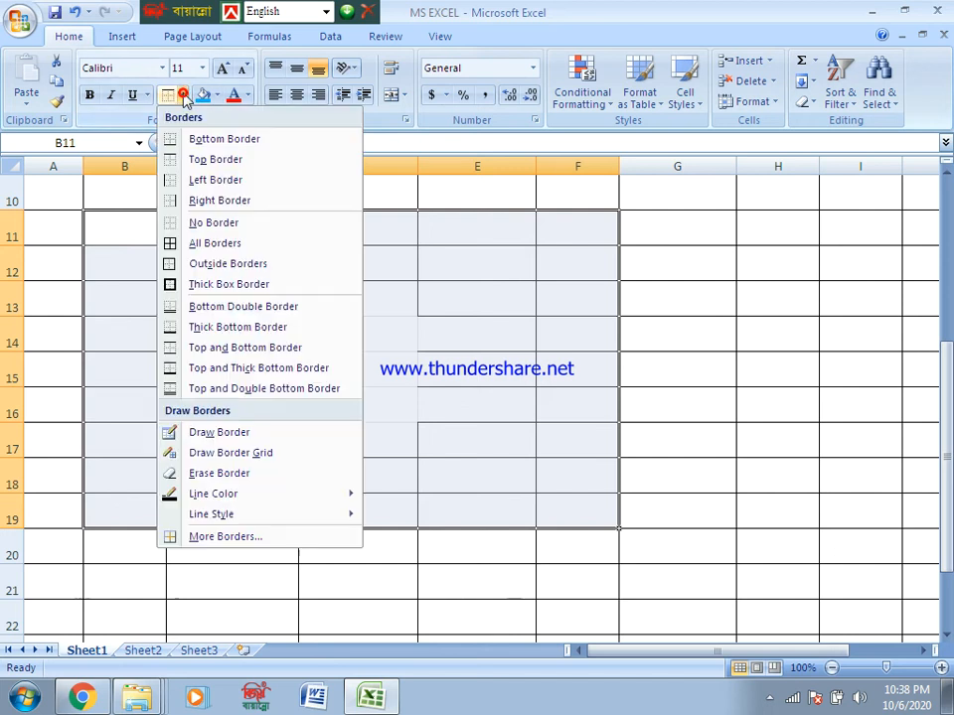
pyautogui.click(195, 224)
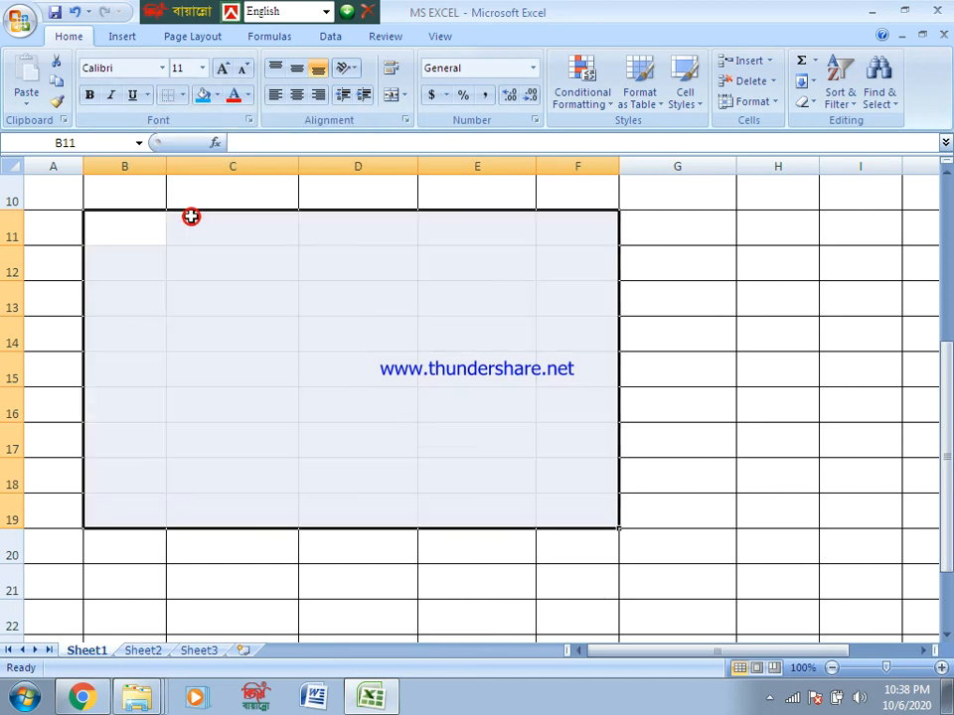
pyautogui.click(687, 341)
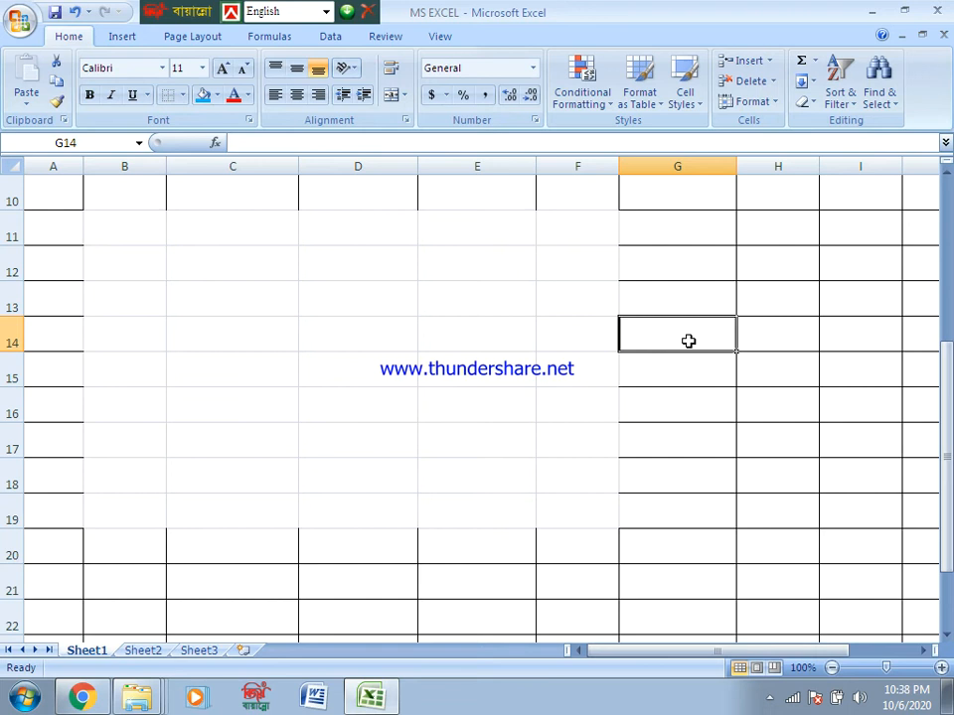
# - Apply All Borders to the range B11:E19
pyautogui.moveTo(134, 230); pyautogui.dragTo(505, 497)
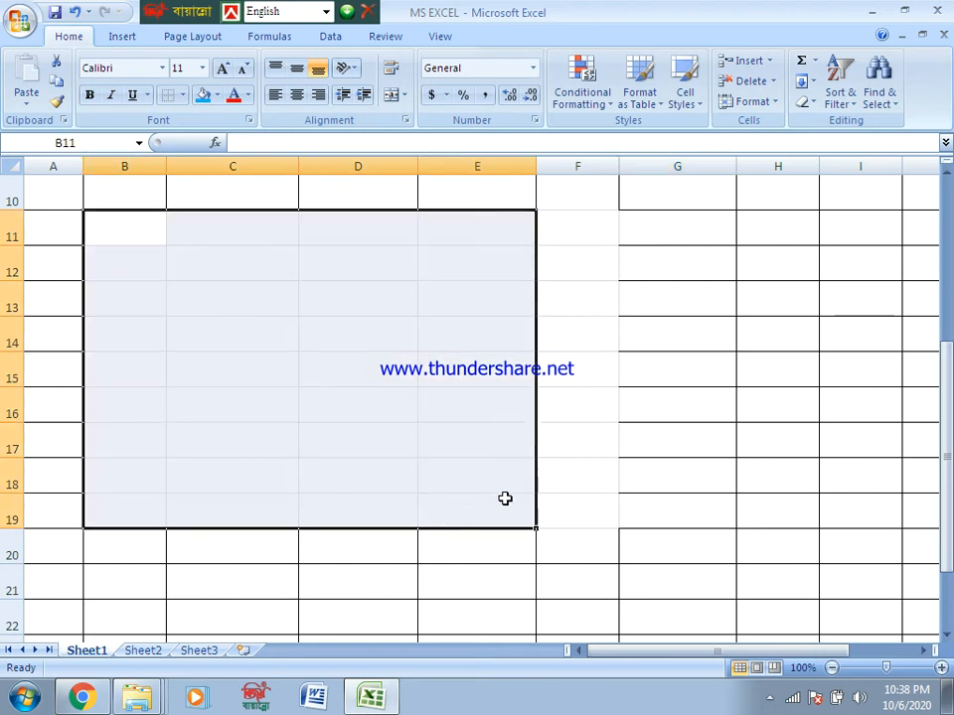
pyautogui.click(183, 94)
pyautogui.click(176, 244)
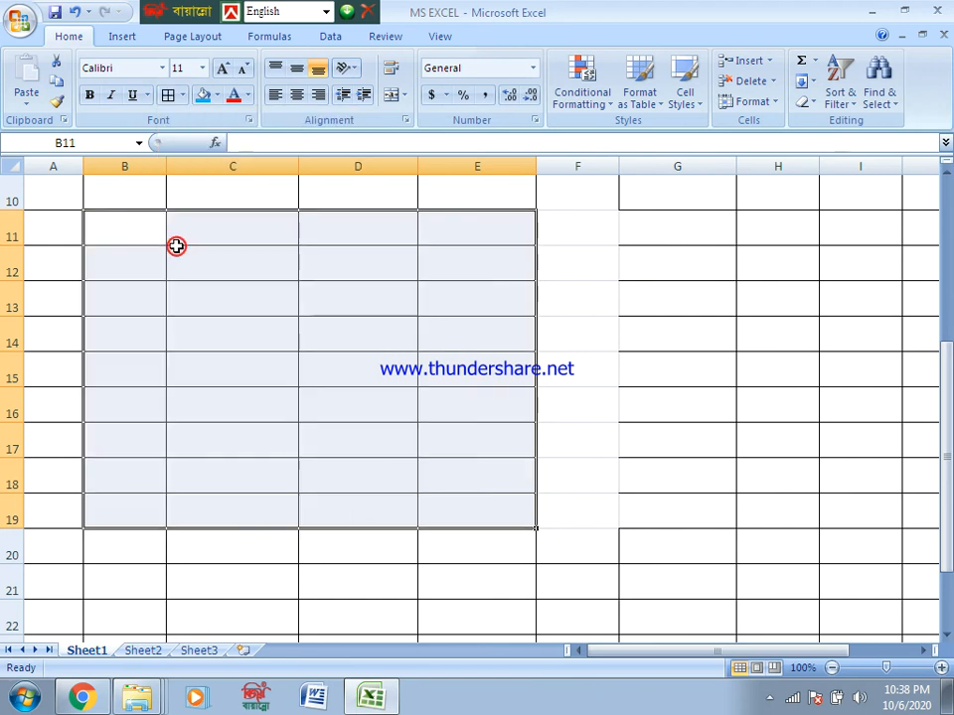
pyautogui.click(486, 338)
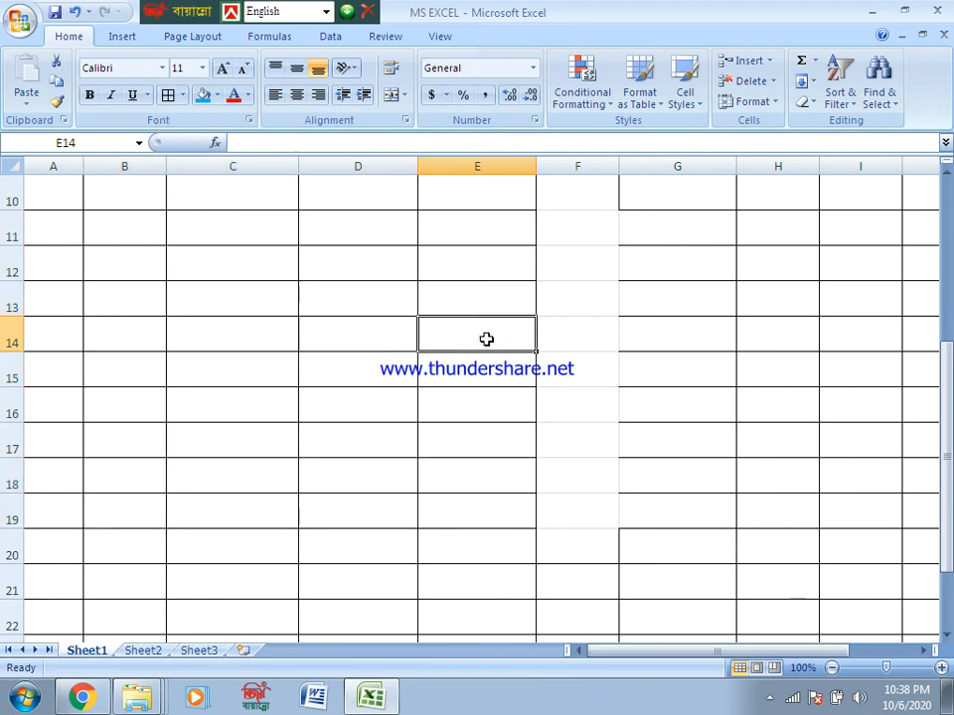
# - Apply All Borders to cells F10:F20 to restore the grid in column F
pyautogui.click(586, 189)
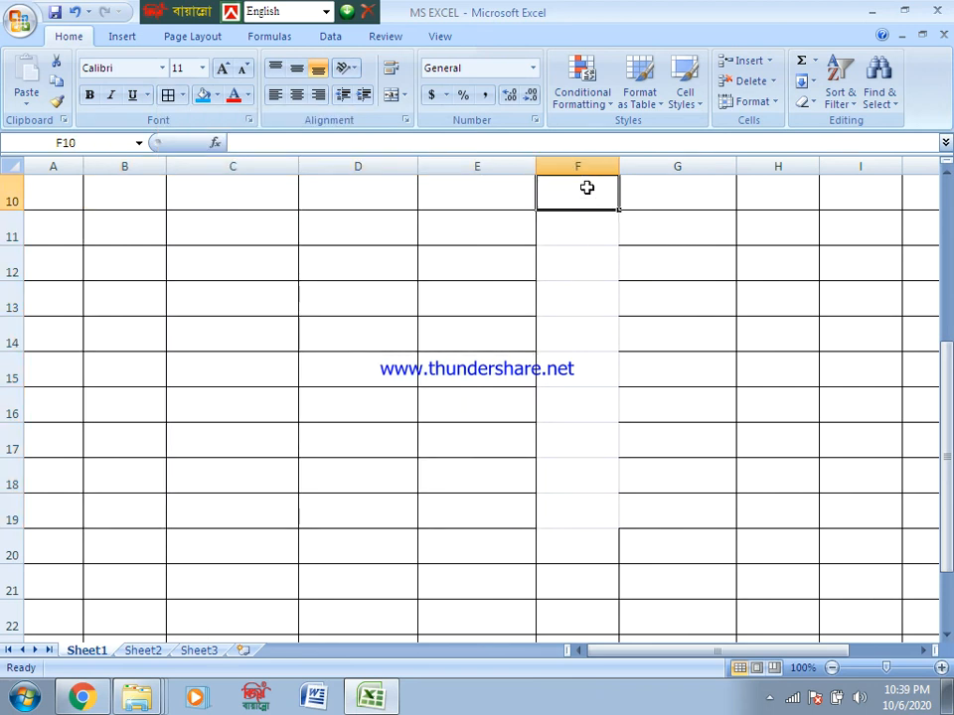
pyautogui.moveTo(586, 188); pyautogui.dragTo(581, 537)
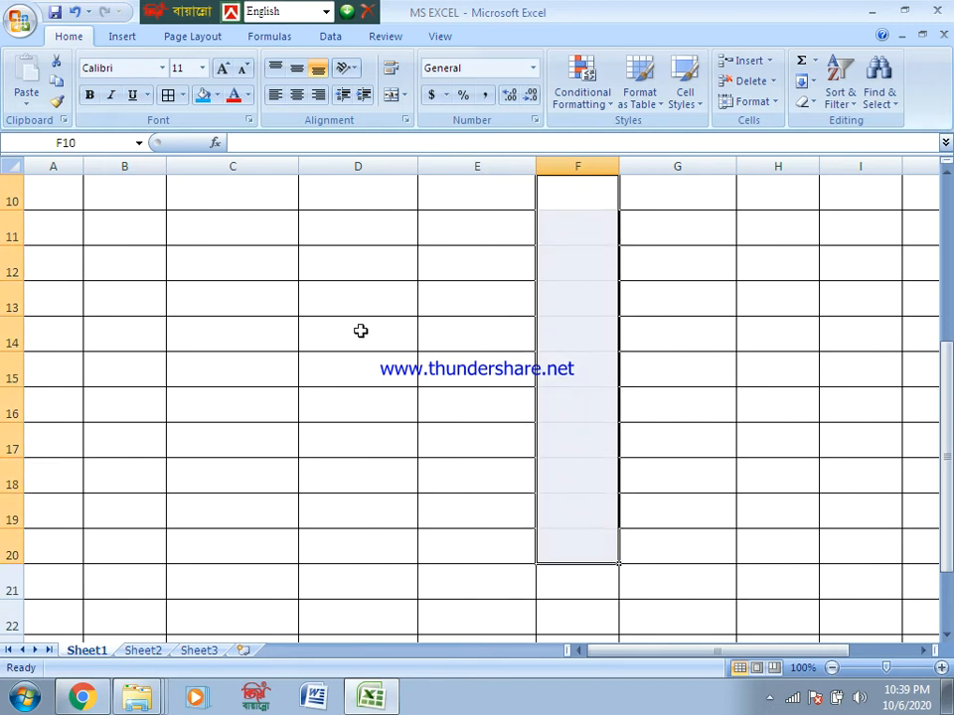
pyautogui.click(171, 96)
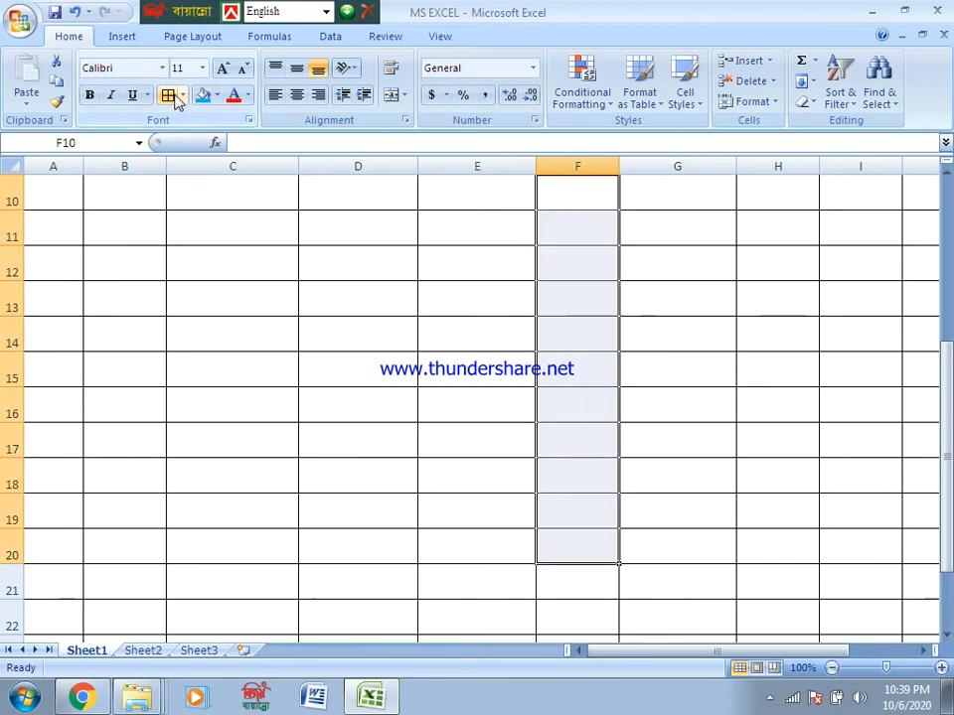
pyautogui.click(337, 285)
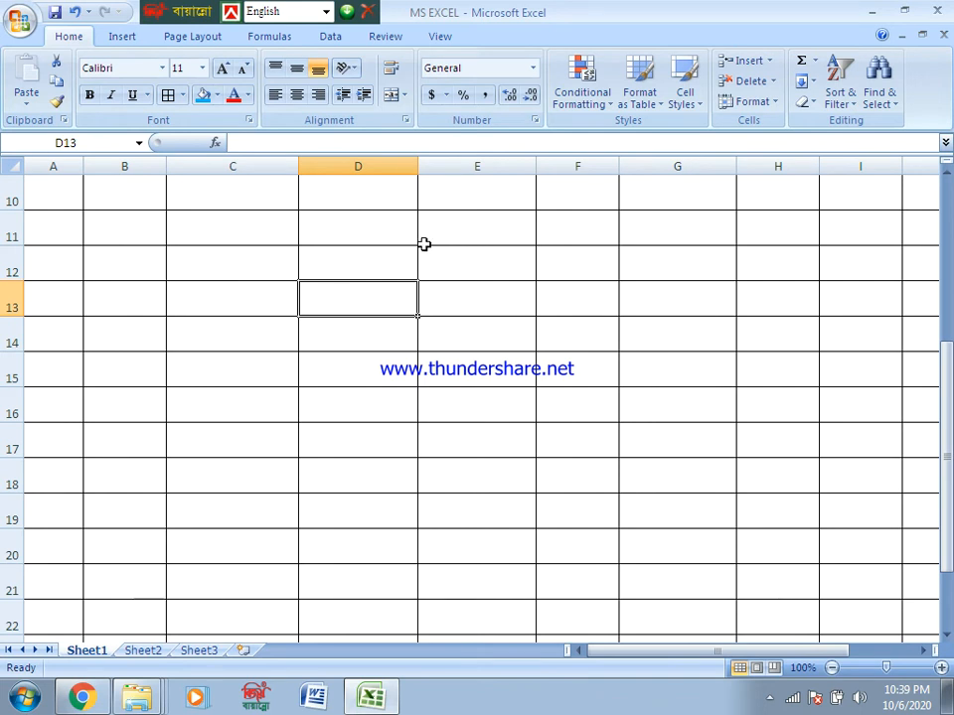
# - Try to set the font size of the NAME heading in C1 to 1638 points
pyautogui.click(946, 247)
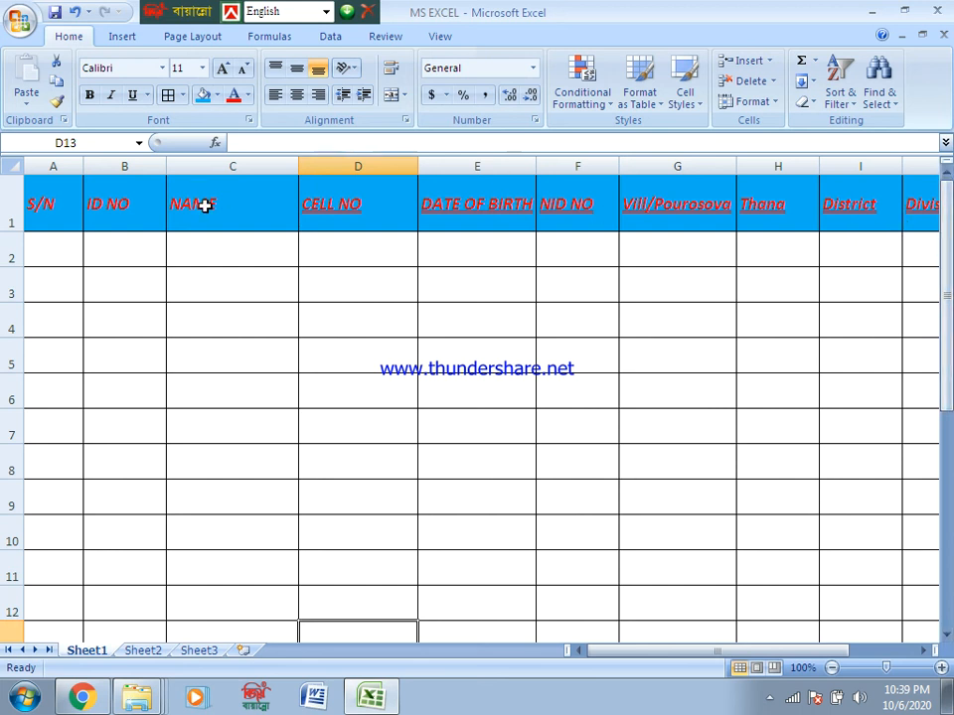
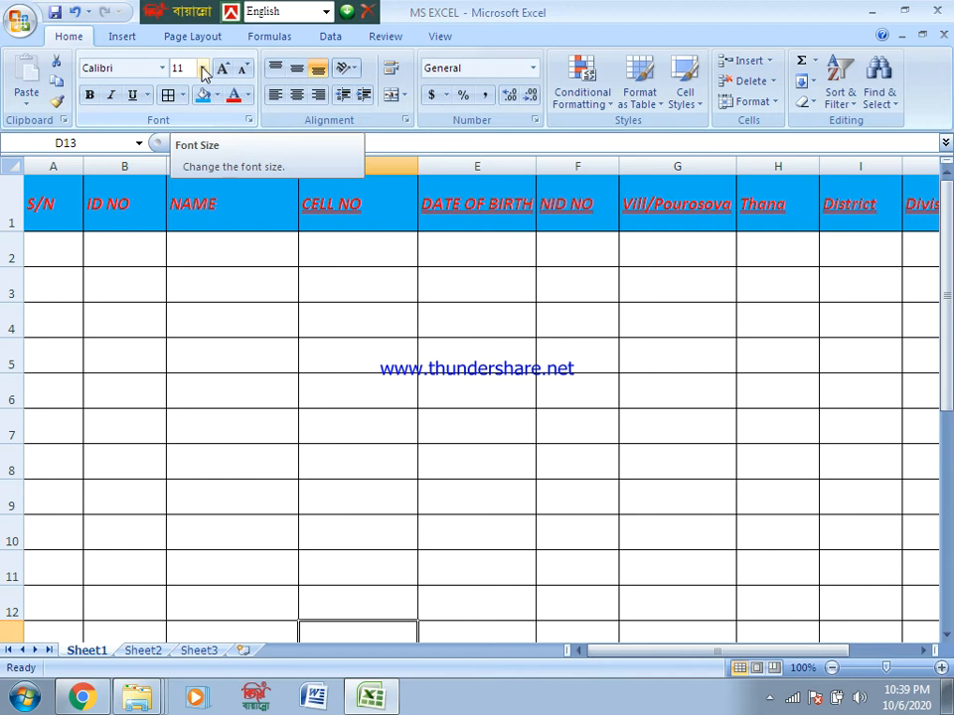
pyautogui.click(186, 69)
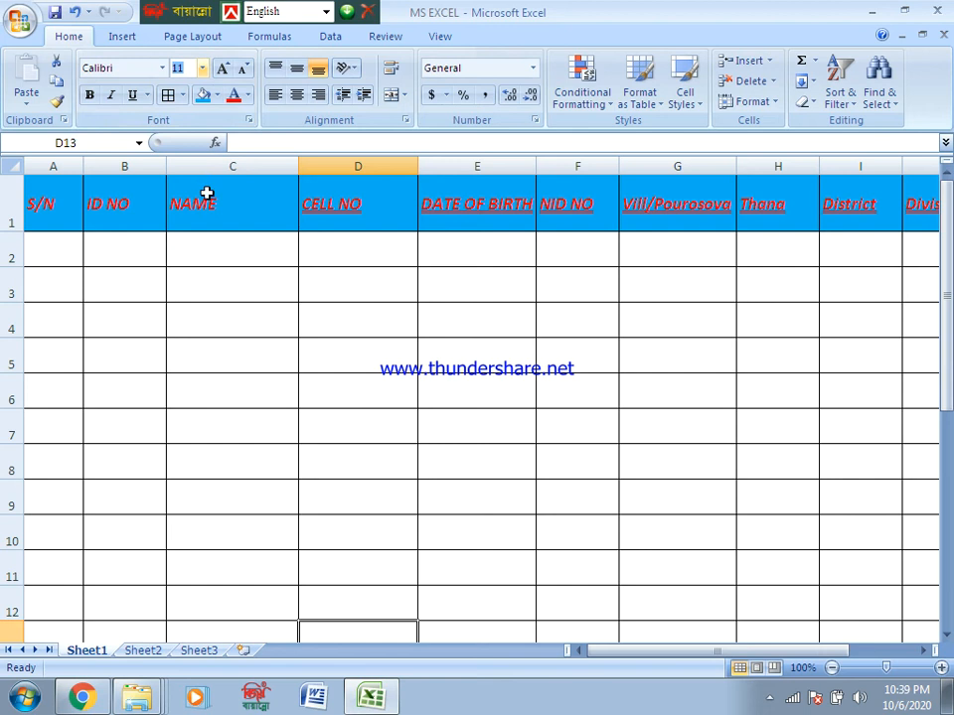
pyautogui.click(203, 68)
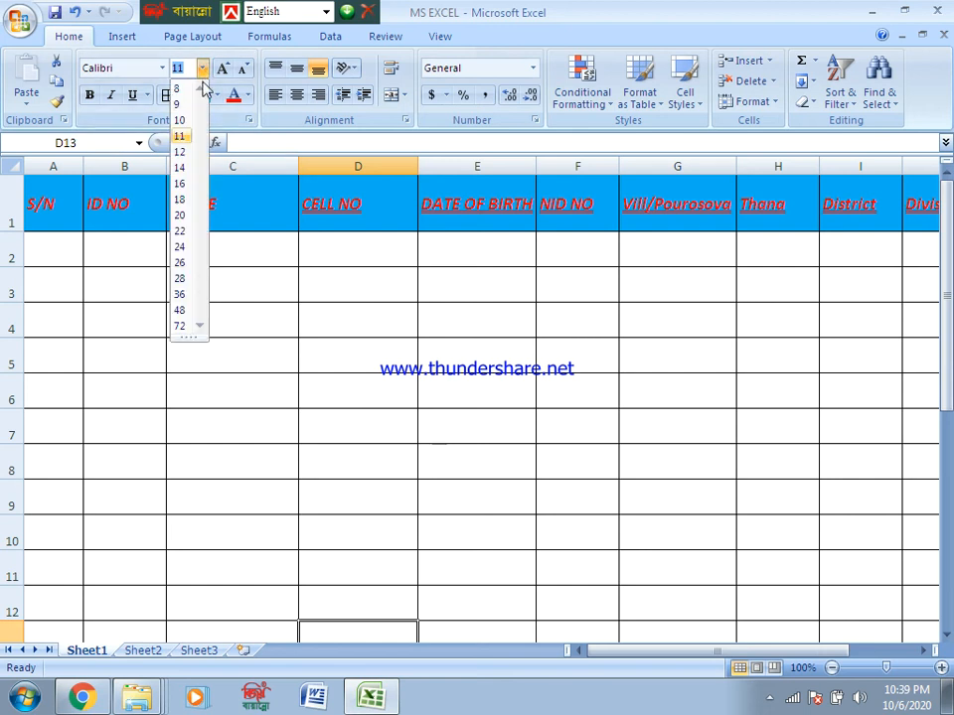
pyautogui.click(221, 271)
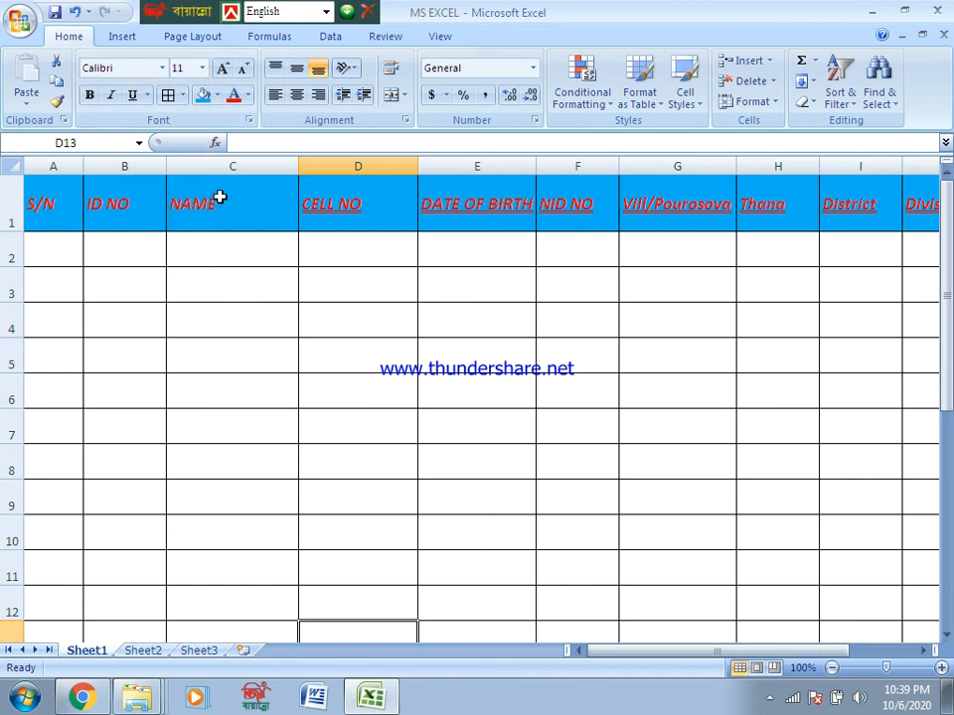
pyautogui.click(219, 196)
pyautogui.click(203, 68)
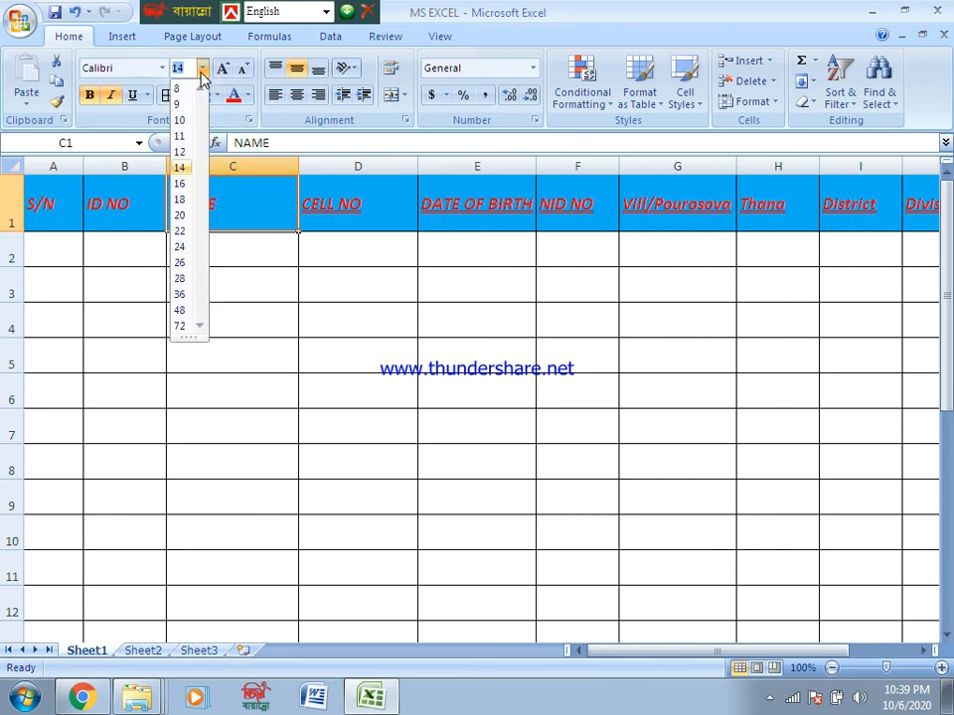
pyautogui.write('13638')
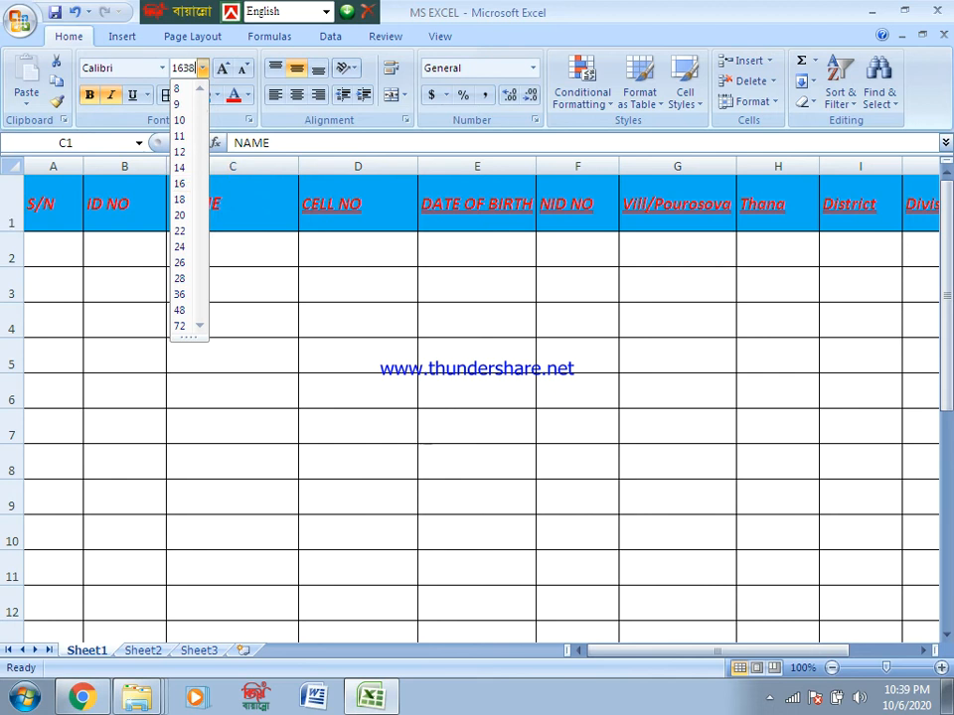
pyautogui.press('Return')
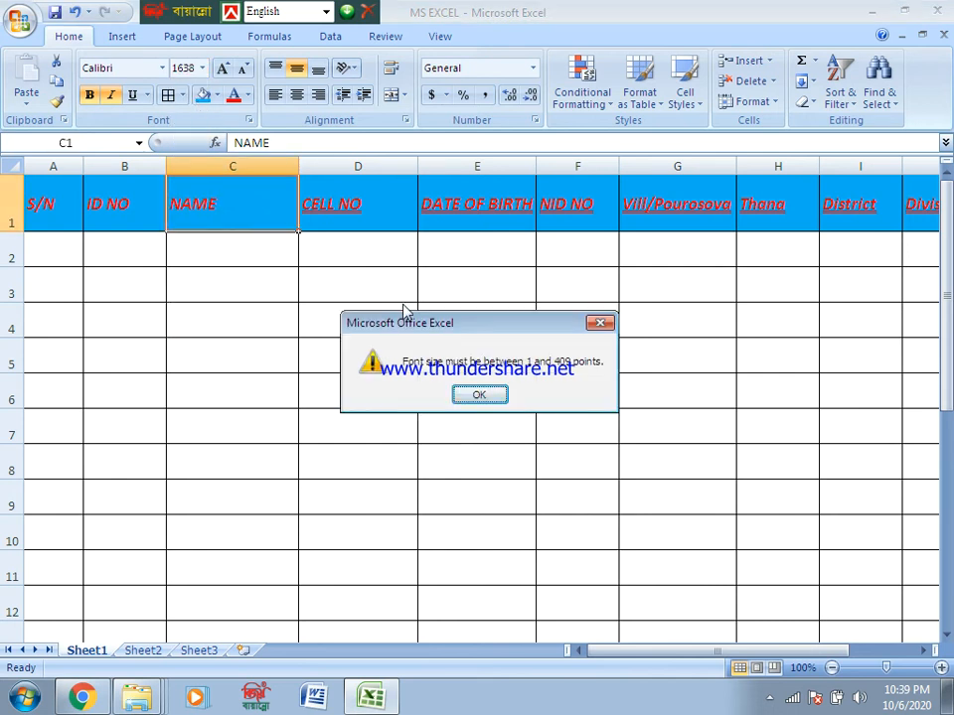
pyautogui.click(478, 397)
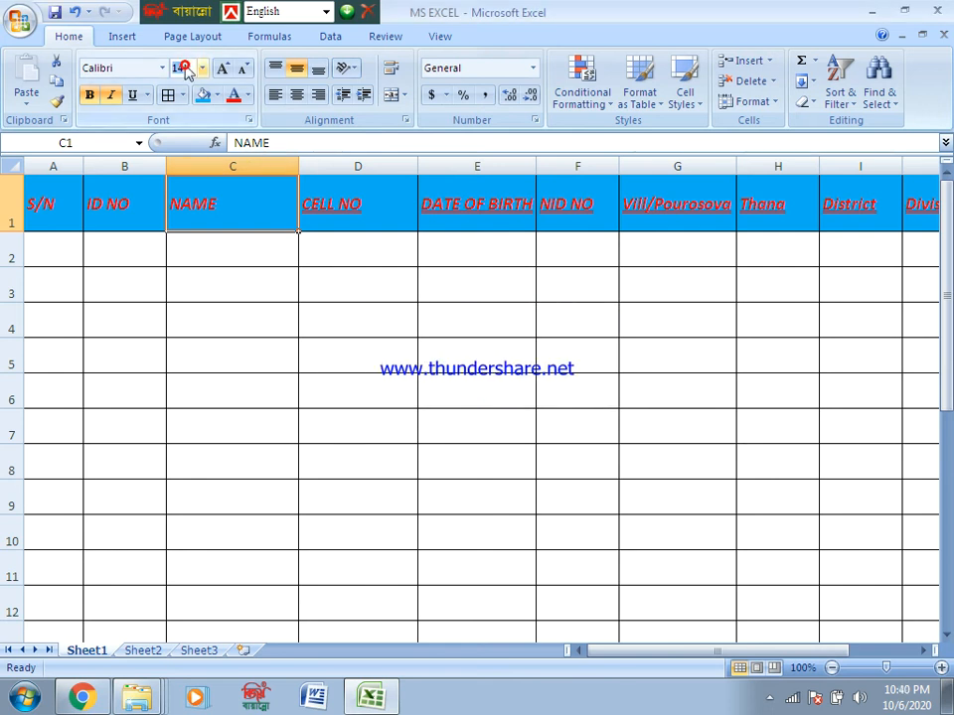
# - Set the NAME heading text in C1 to font size 409 while editing the cell
pyautogui.doubleClick(224, 205)
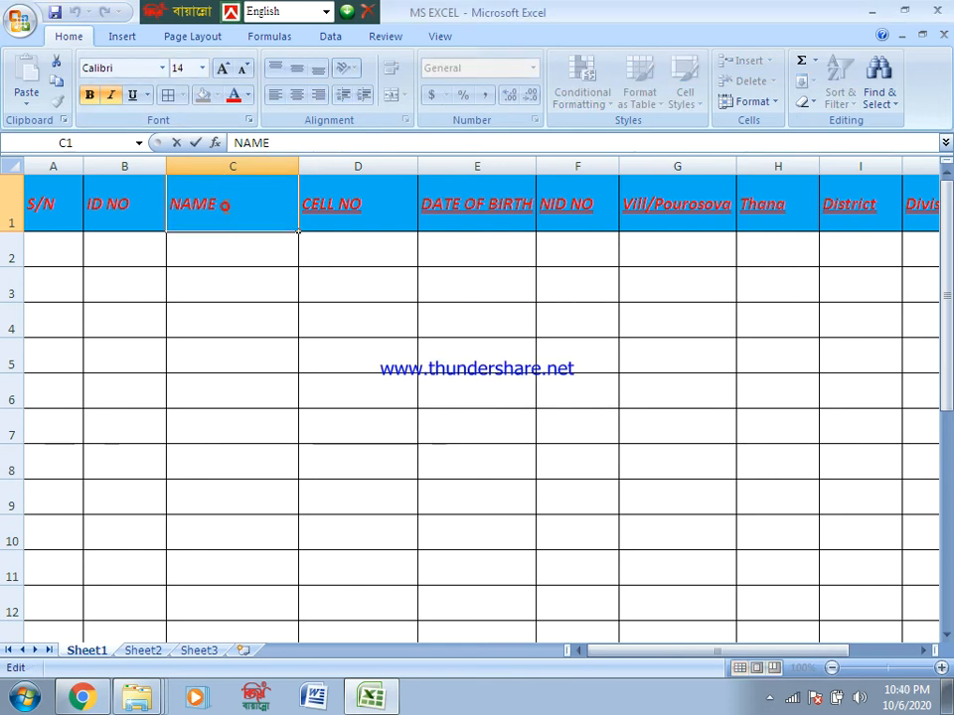
pyautogui.doubleClick(223, 205)
pyautogui.click(183, 69)
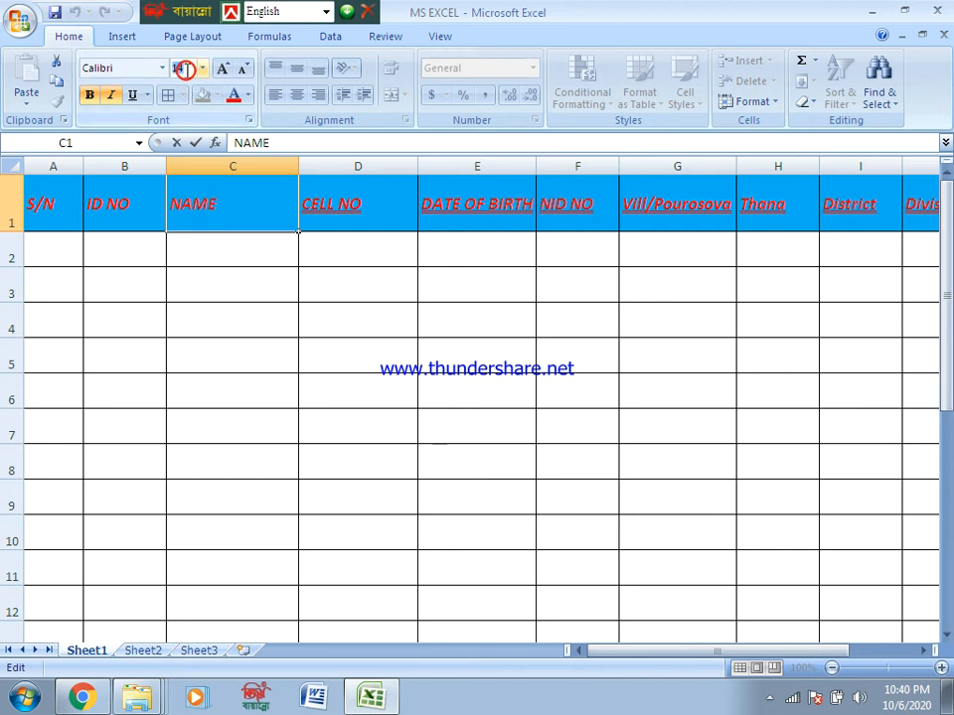
pyautogui.write('409')
pyautogui.press('Return')
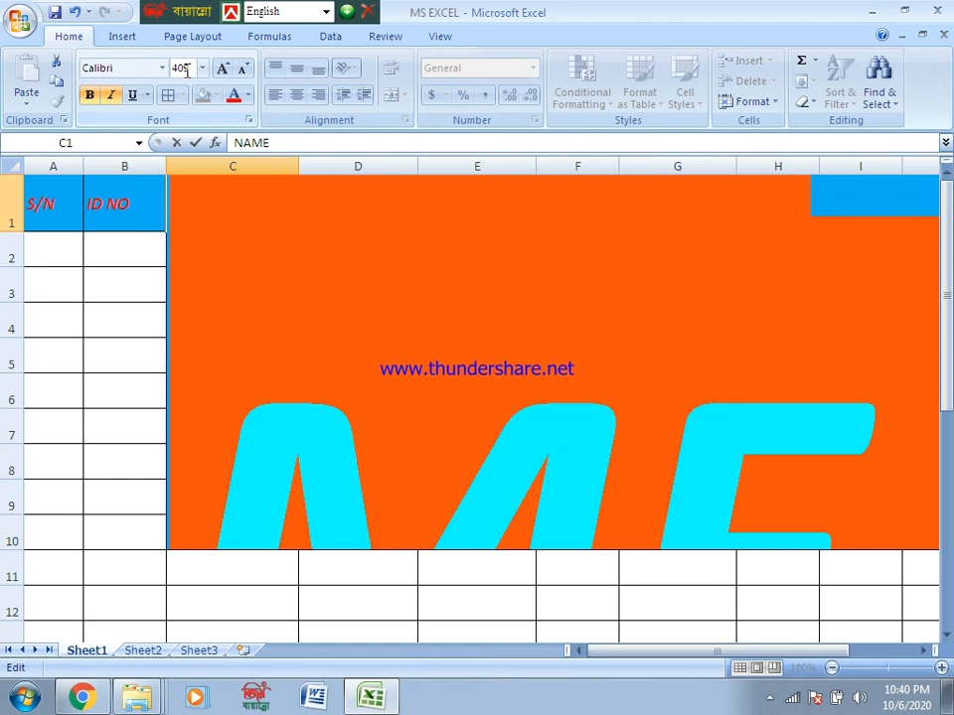
# - Try to set the font size of the NAME heading text in C1 to 410 points
pyautogui.click(184, 69)
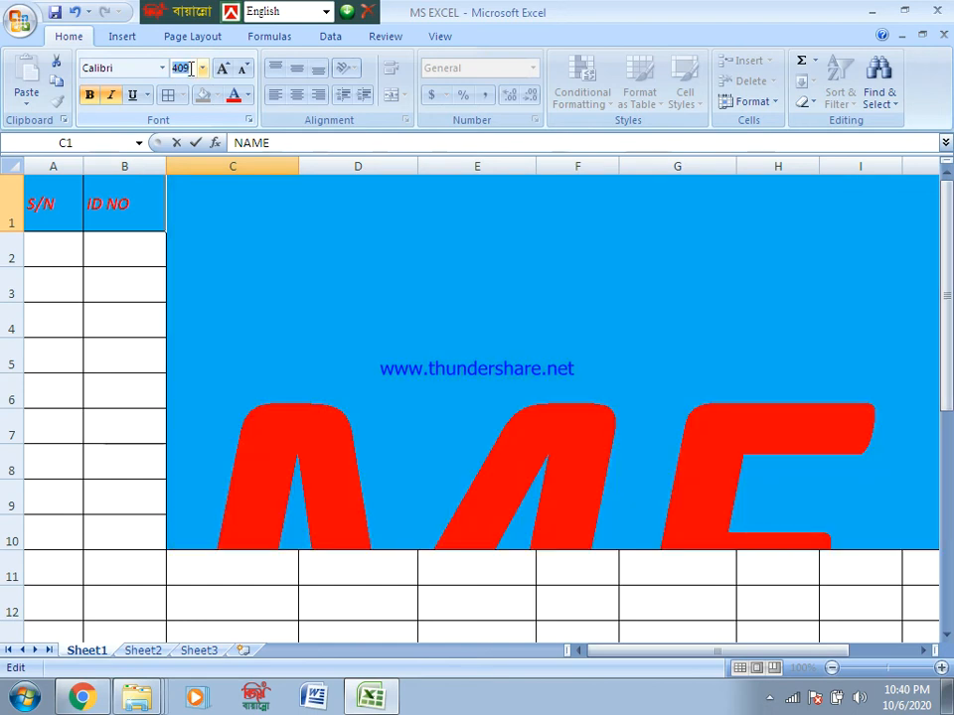
pyautogui.write('410')
pyautogui.press('Return')
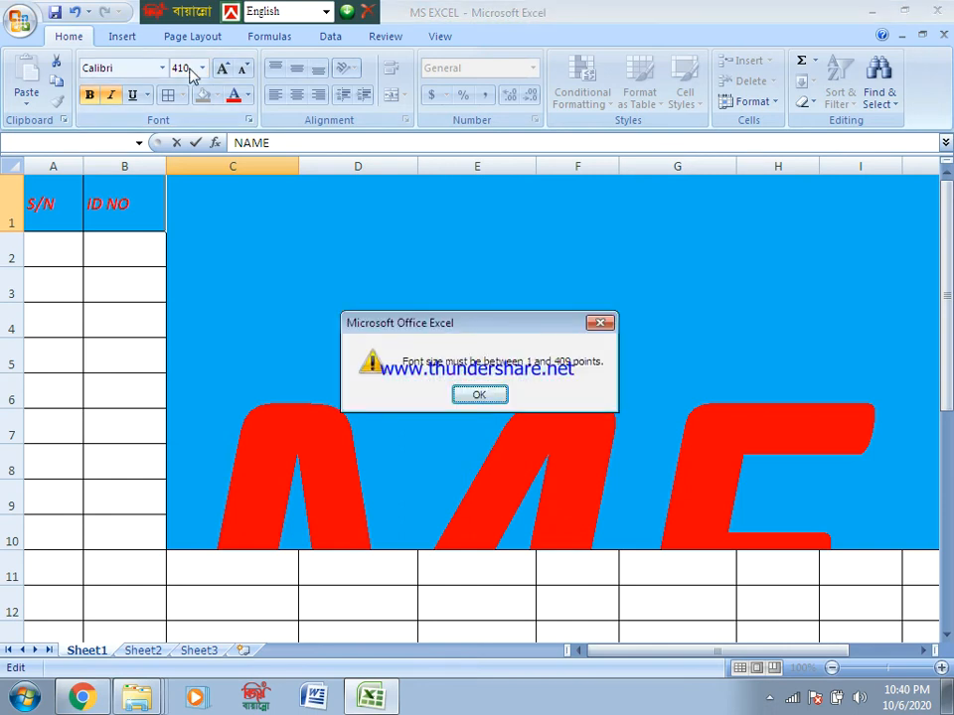
pyautogui.click(459, 398)
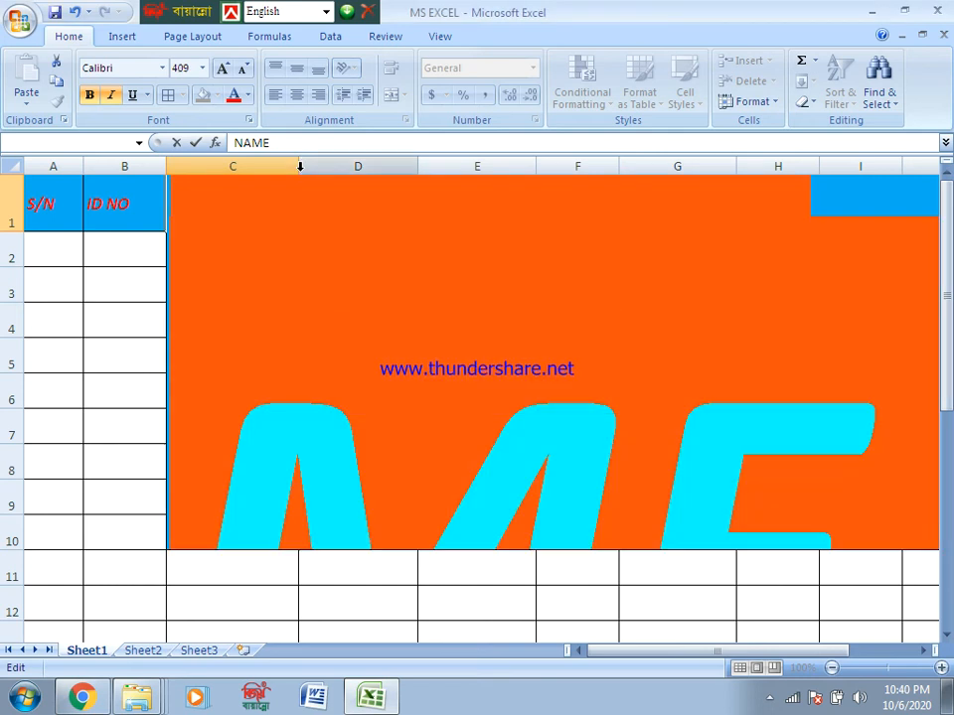
# - Set the NAME heading text in C1 to font size 14 and leave cell editing
pyautogui.click(189, 68)
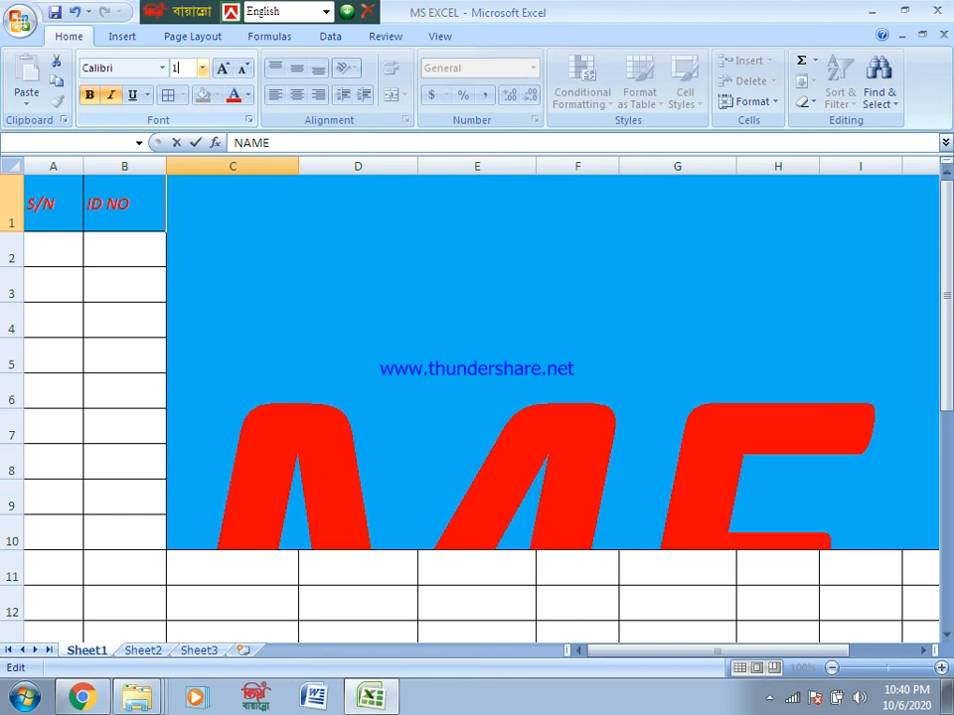
pyautogui.press('Return')
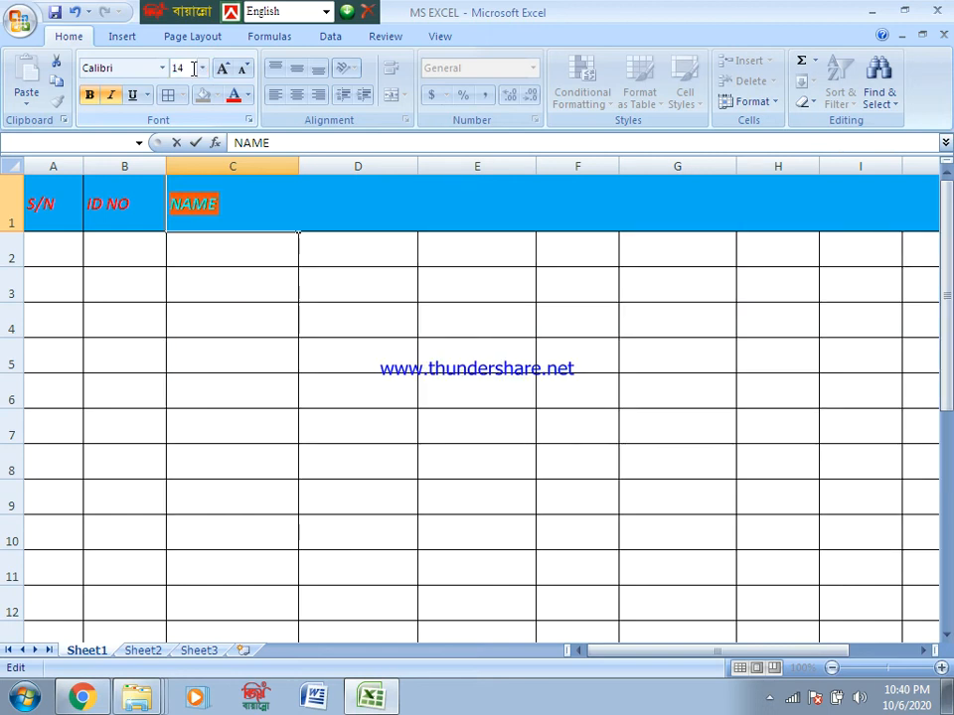
pyautogui.click(302, 274)
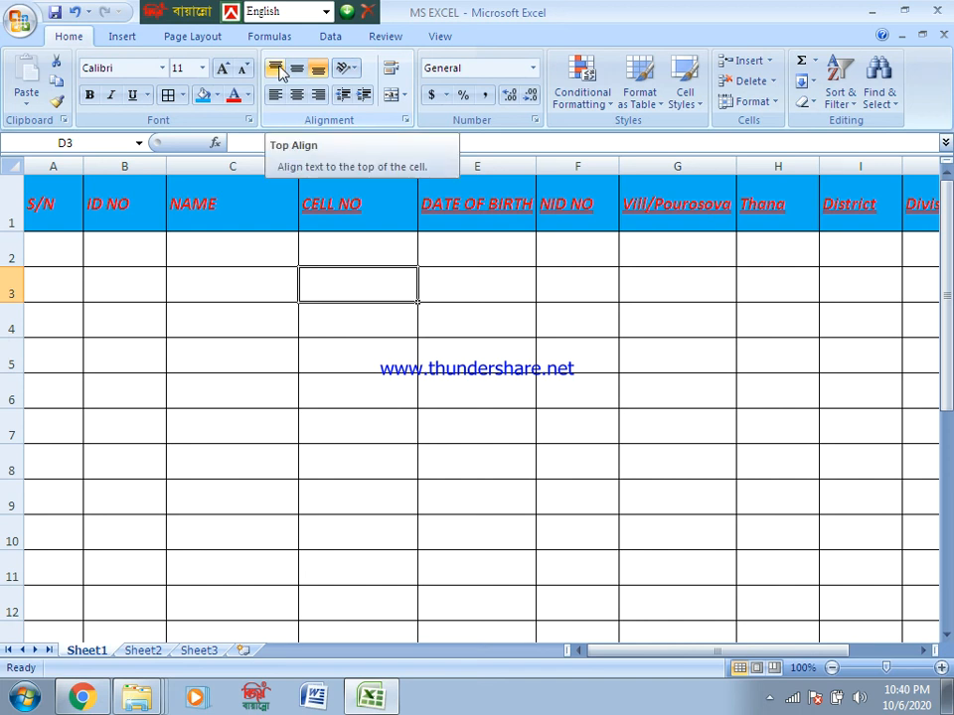
# - Try top and bottom vertical alignment on the headings in row 1, returning them to middle alignment
pyautogui.click(32, 199)
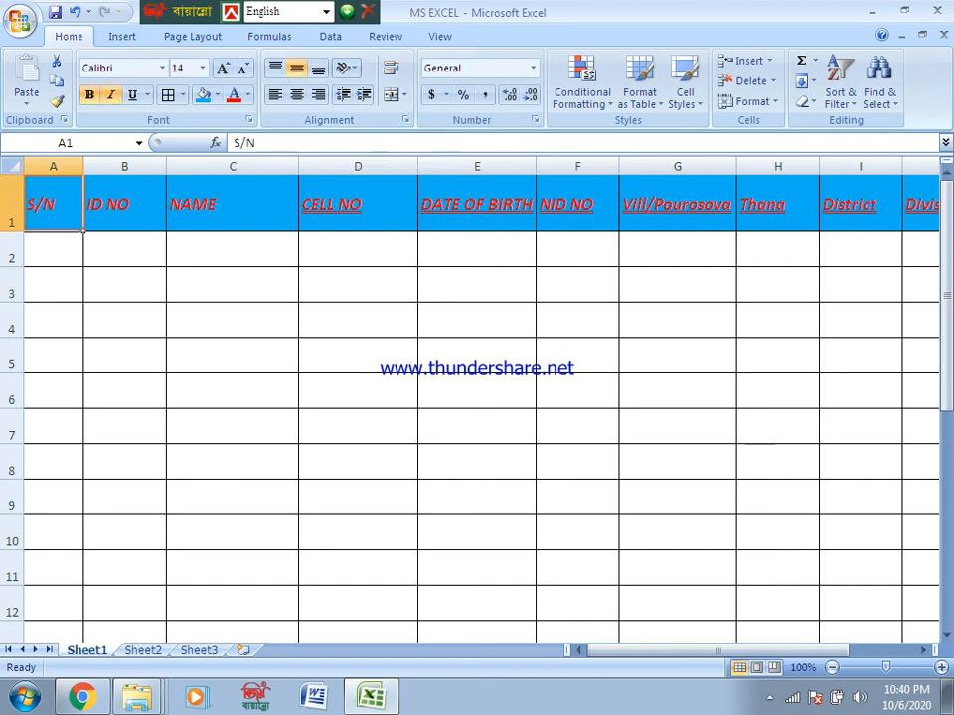
pyautogui.click(8, 199)
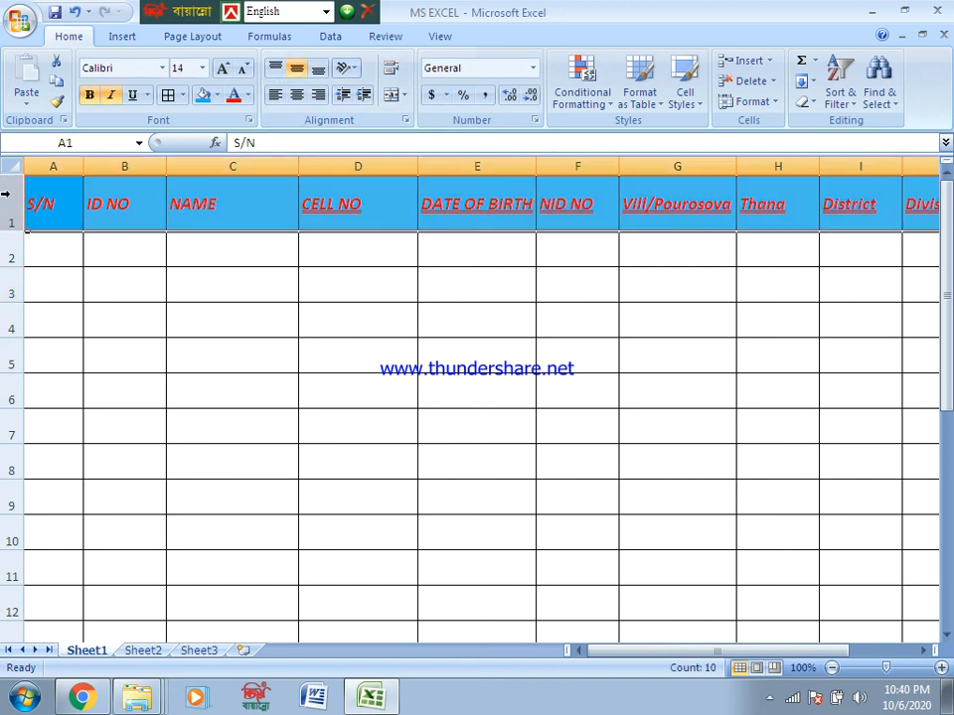
pyautogui.click(275, 67)
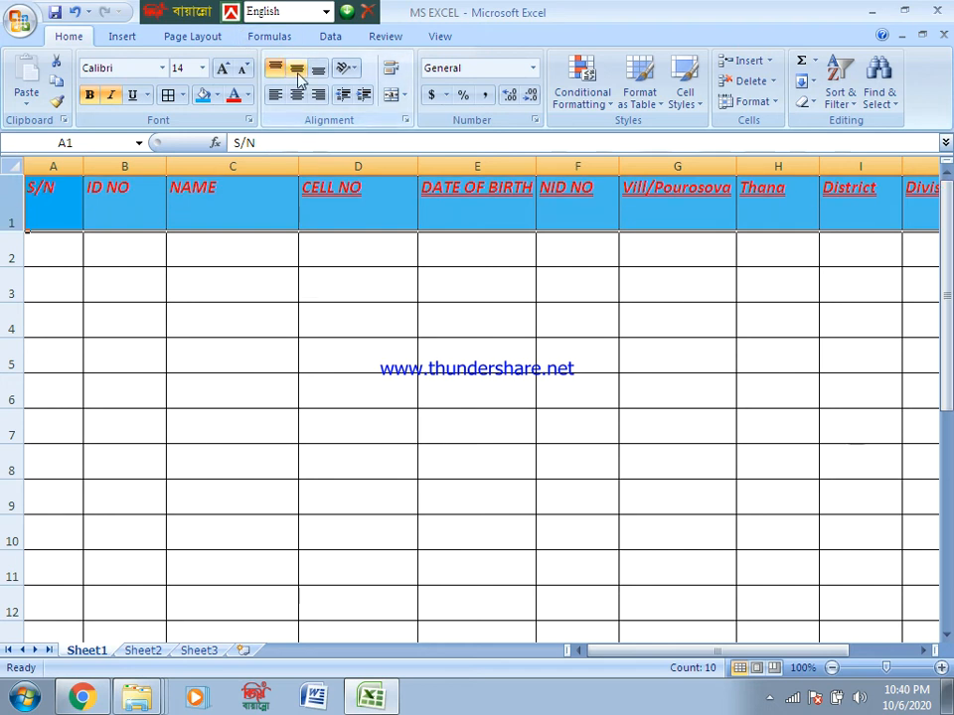
pyautogui.click(297, 70)
pyautogui.click(319, 70)
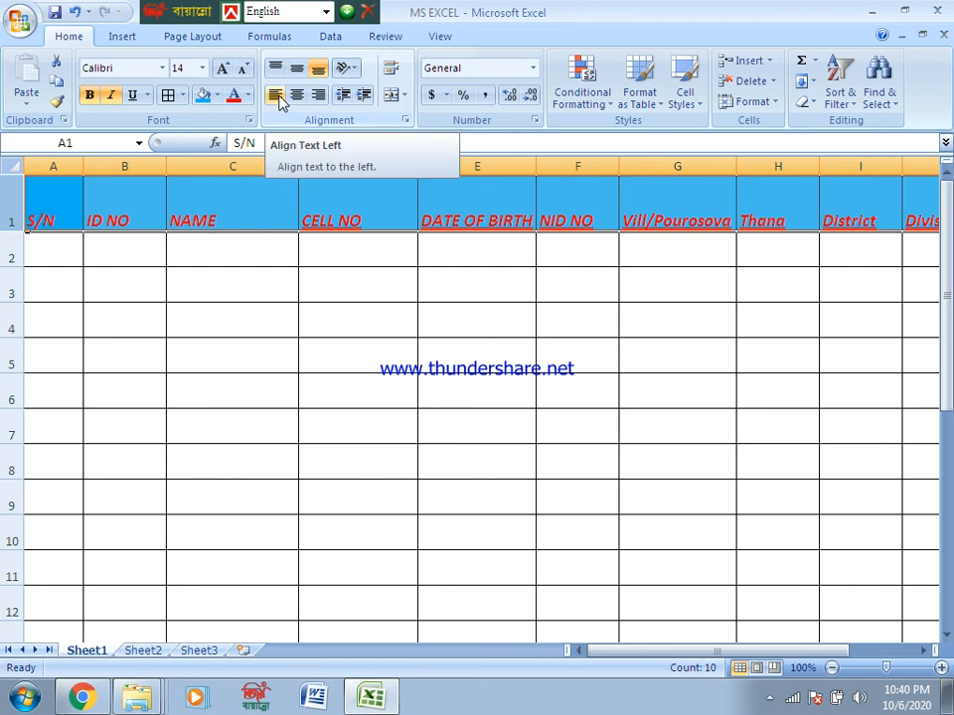
pyautogui.click(297, 70)
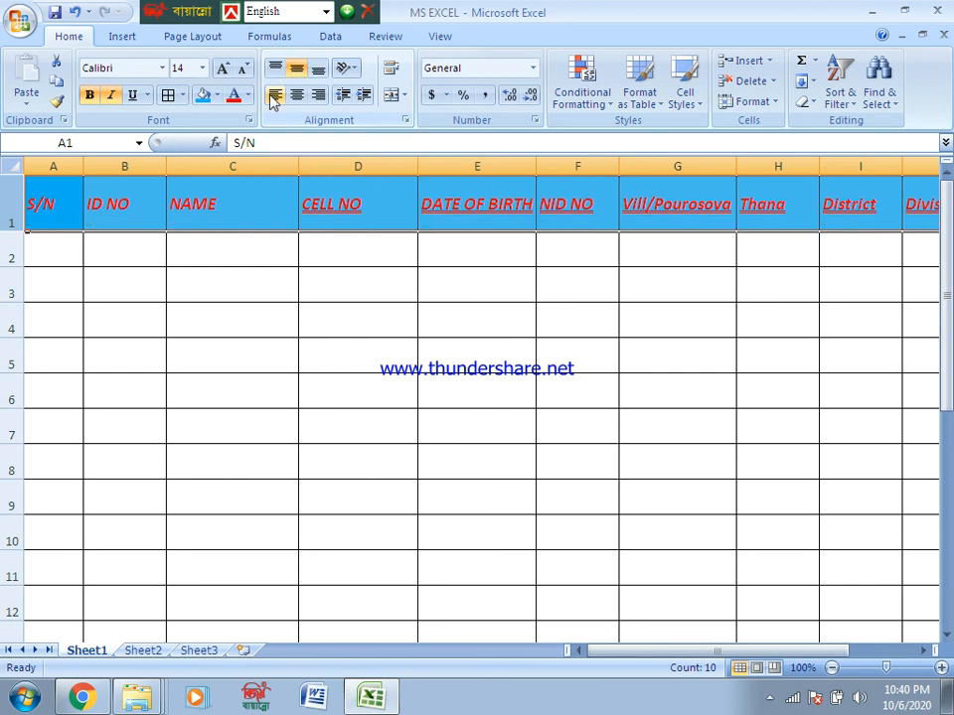
# - Compare left, center and right horizontal alignment on the row 1 headings, leaving them centered
pyautogui.click(274, 97)
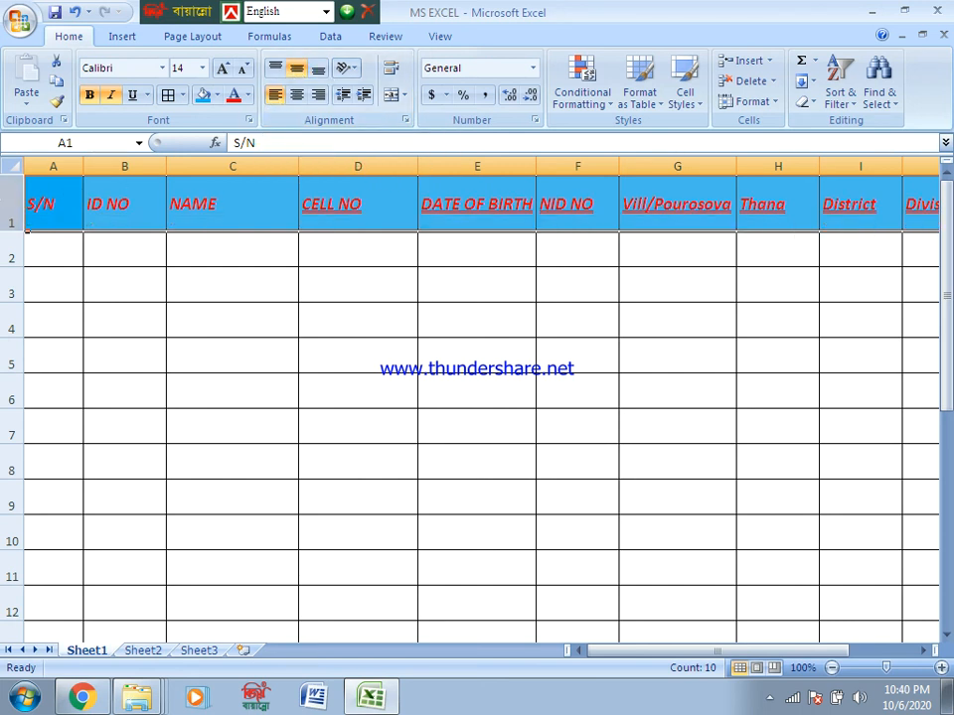
pyautogui.click(293, 100)
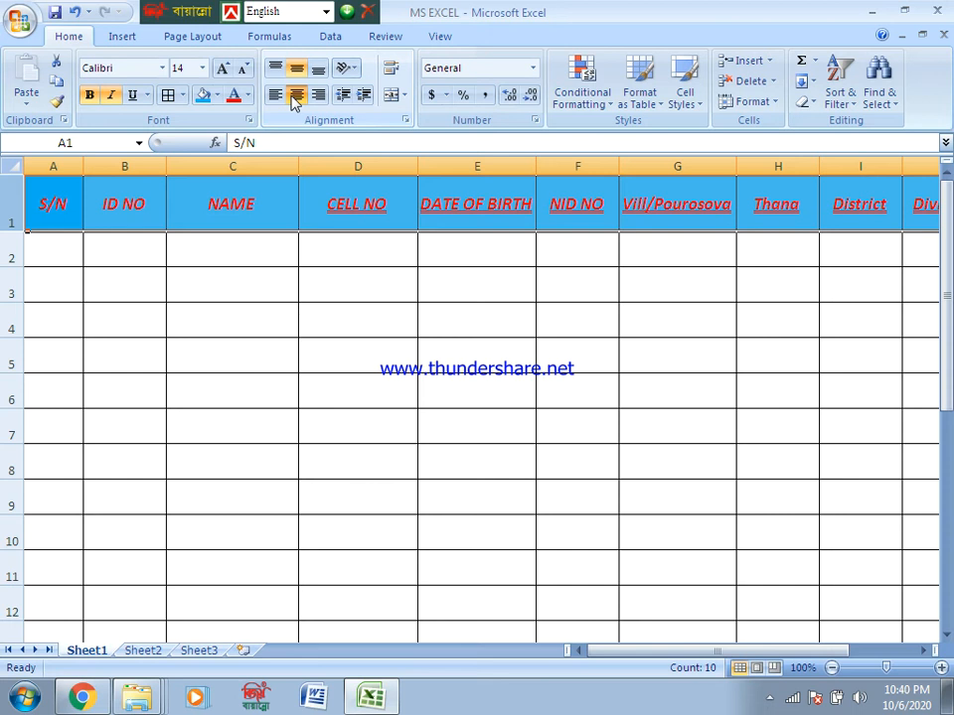
pyautogui.click(318, 96)
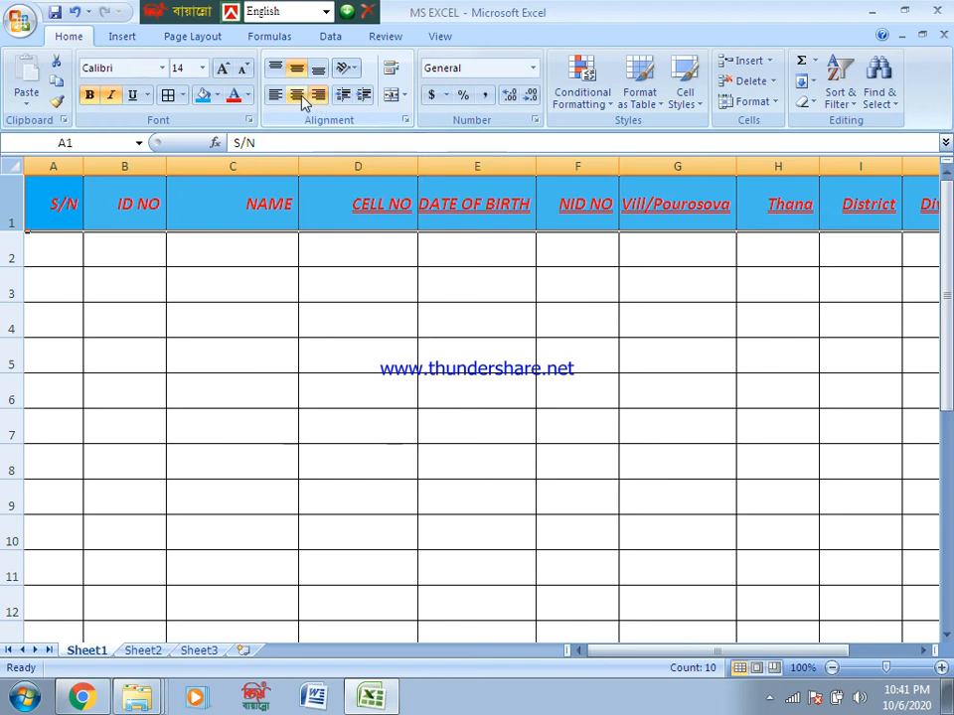
pyautogui.click(299, 97)
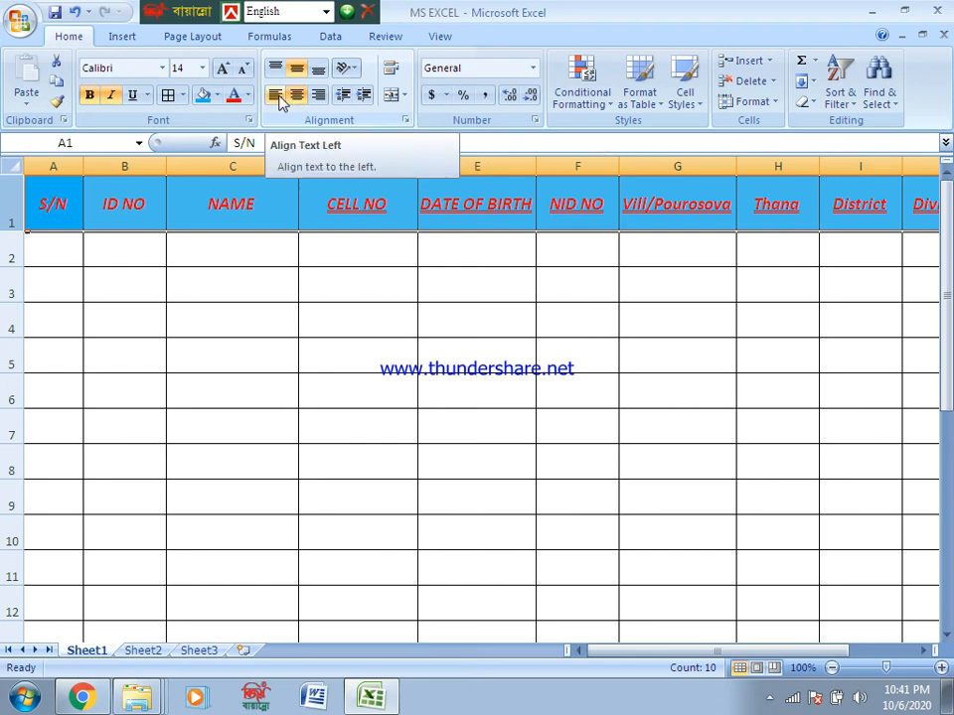
pyautogui.click(275, 97)
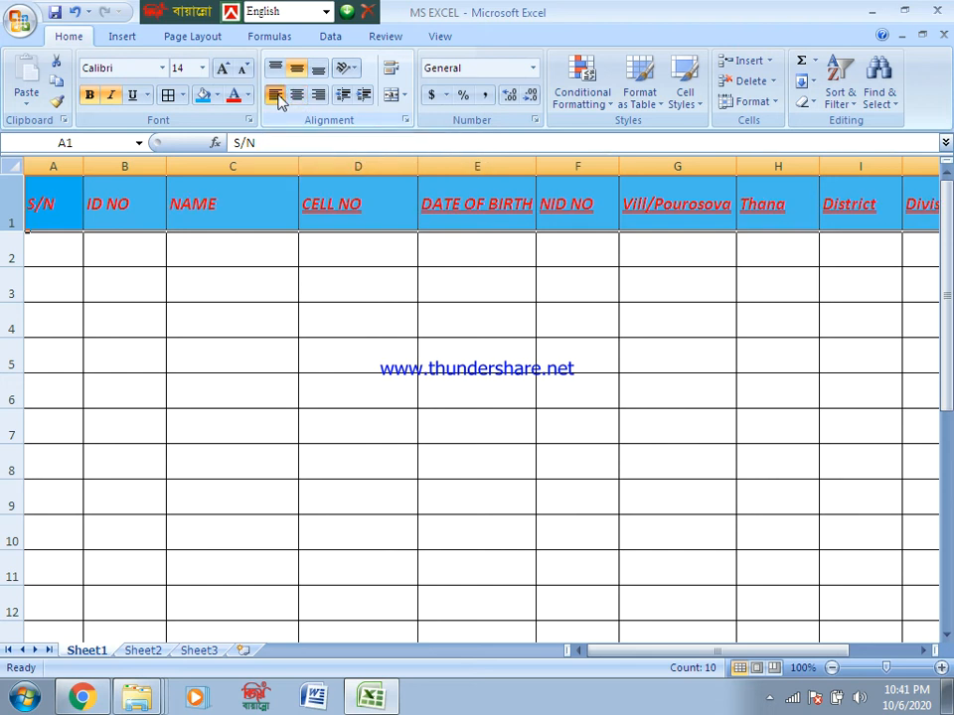
pyautogui.click(296, 96)
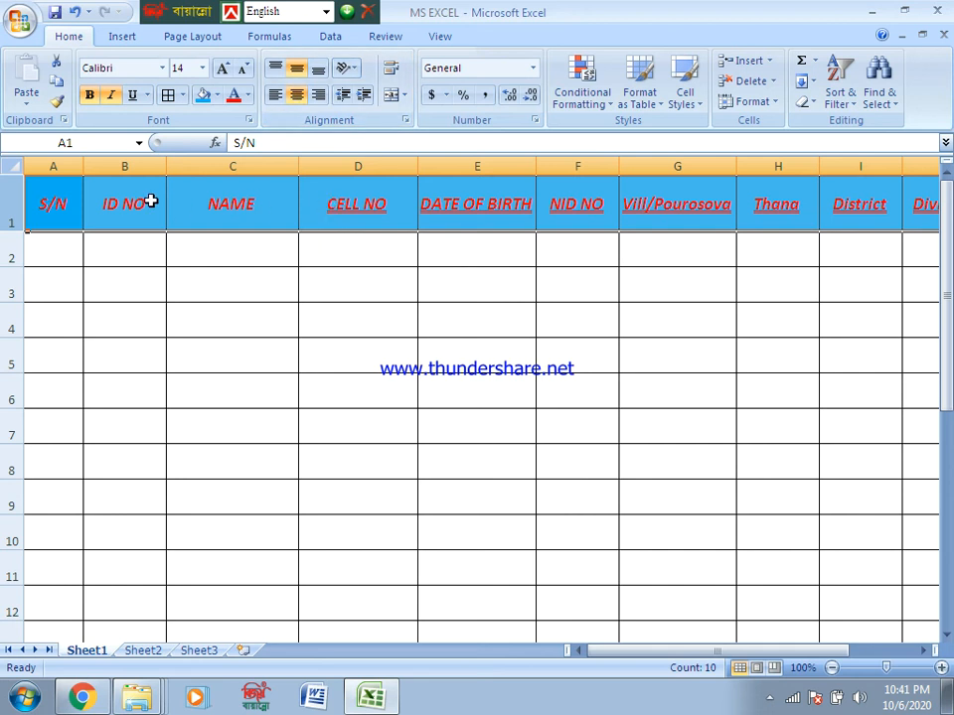
pyautogui.click(48, 280)
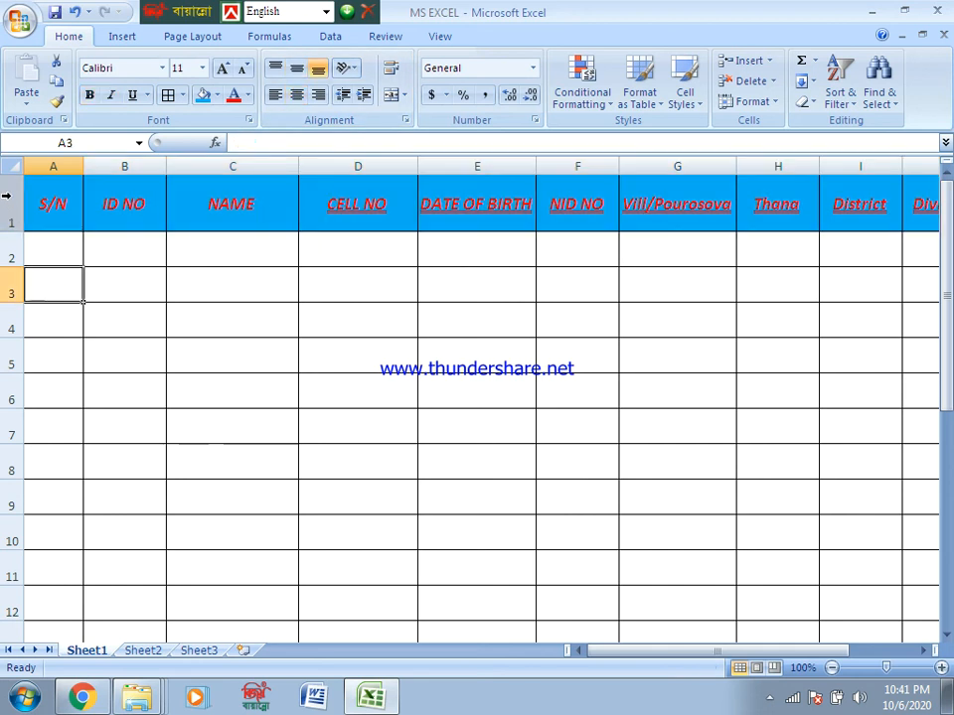
# - Try the Angle Counterclockwise and Angle Clockwise text orientations on the headings in row 1
pyautogui.click(10, 199)
pyautogui.click(353, 72)
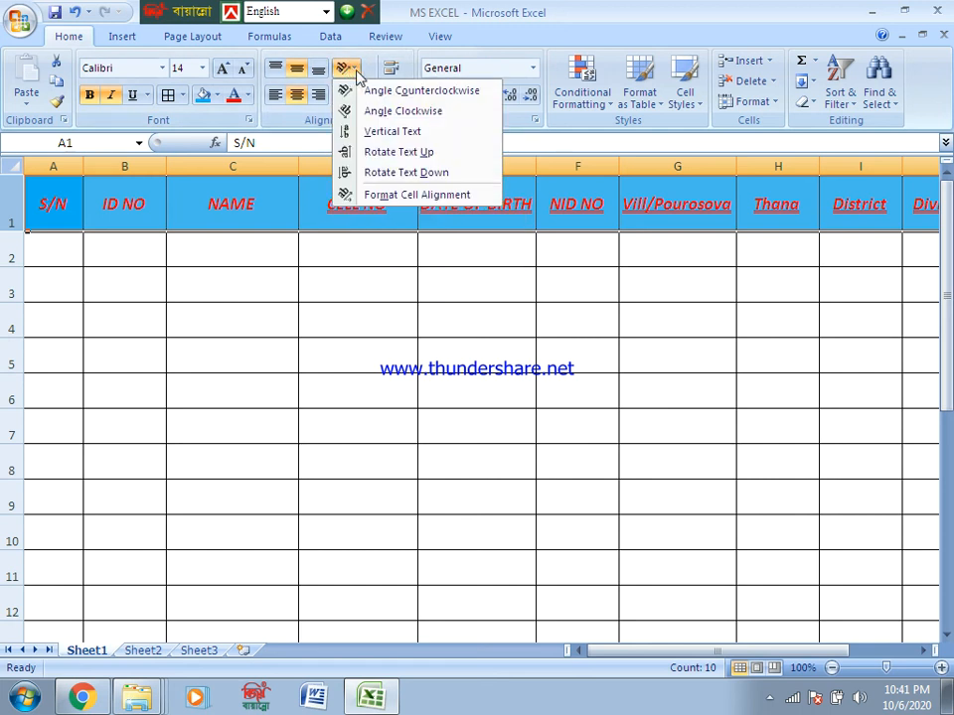
pyautogui.click(405, 91)
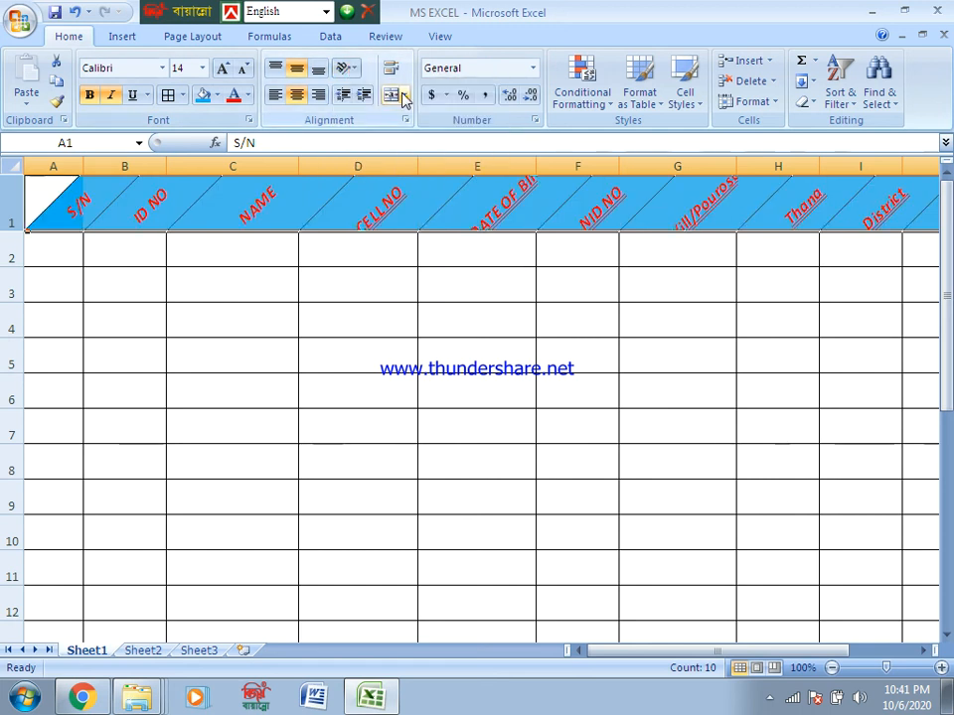
pyautogui.click(354, 71)
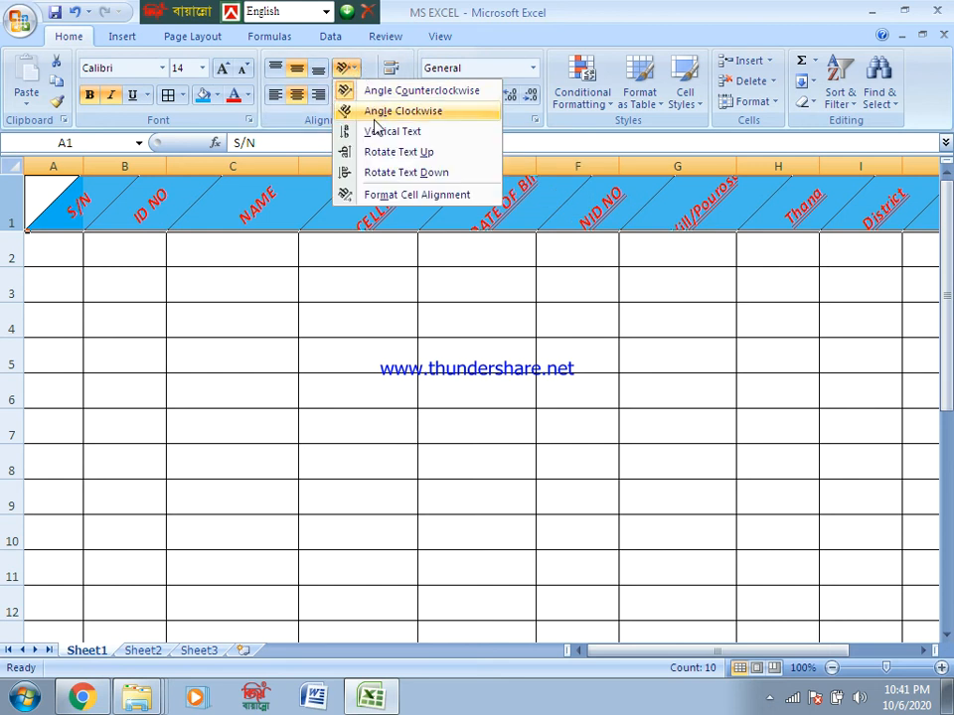
pyautogui.click(374, 115)
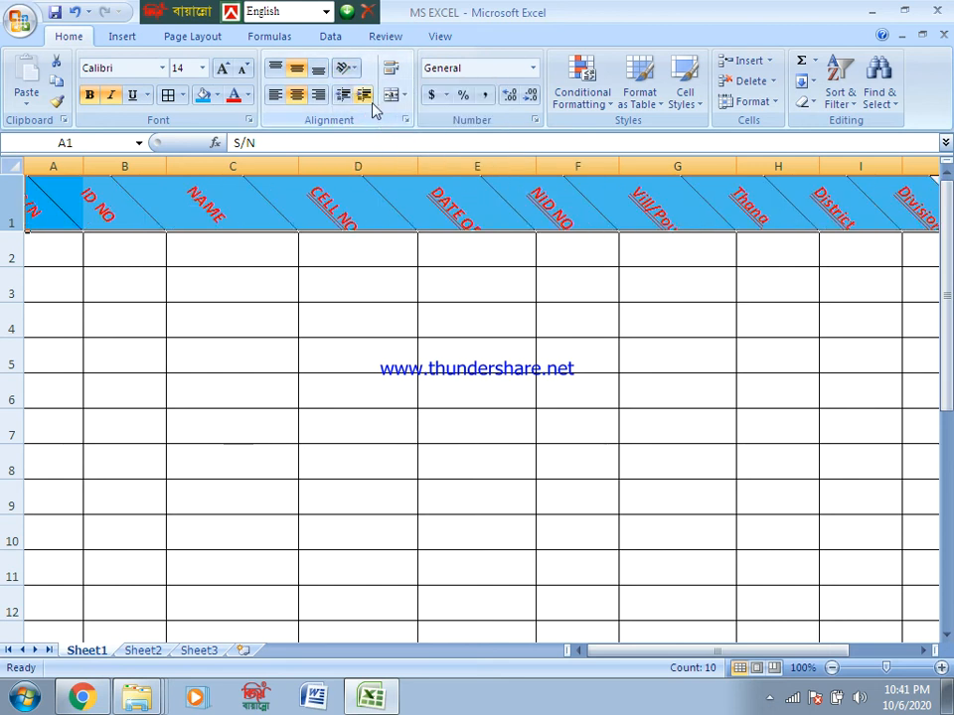
# - Try the Vertical Text, Rotate Text Up and Rotate Text Down orientations on the row 1 headings
pyautogui.click(356, 67)
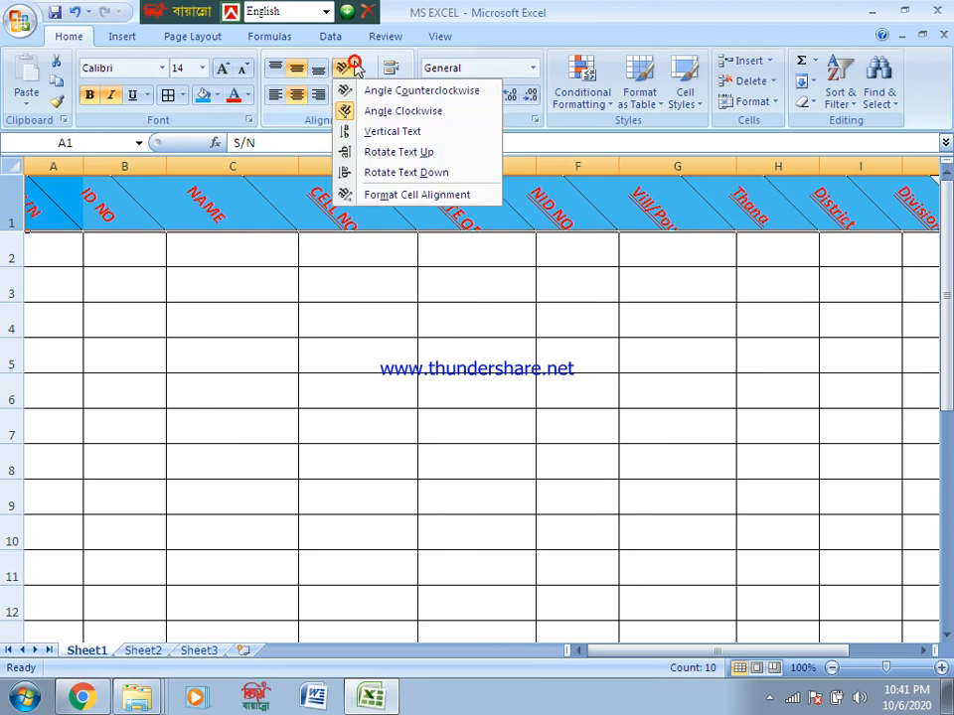
pyautogui.click(374, 132)
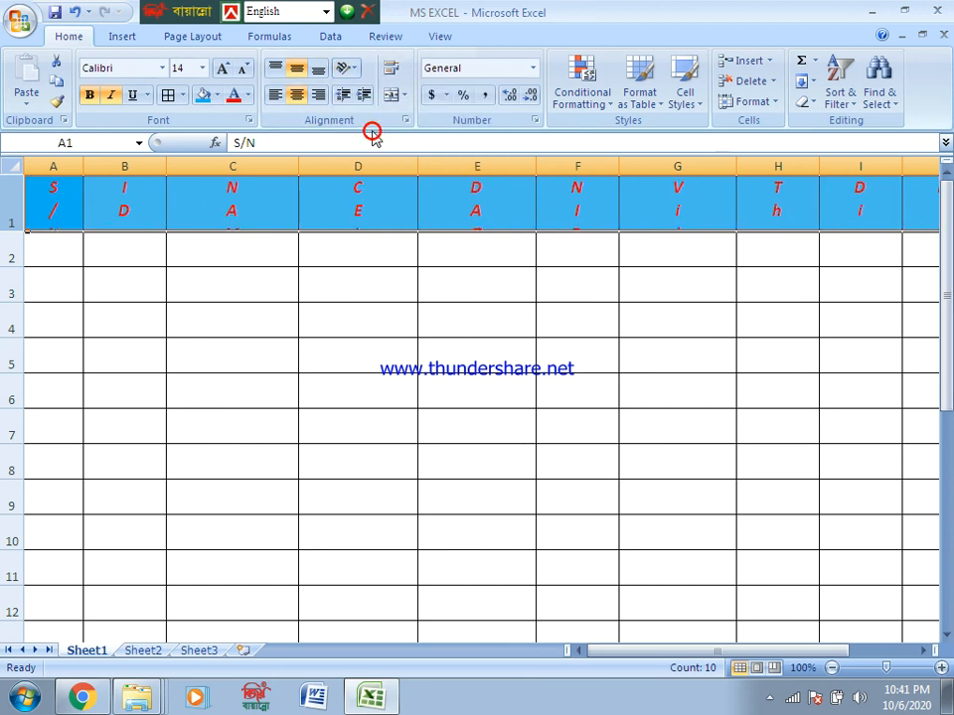
pyautogui.click(353, 70)
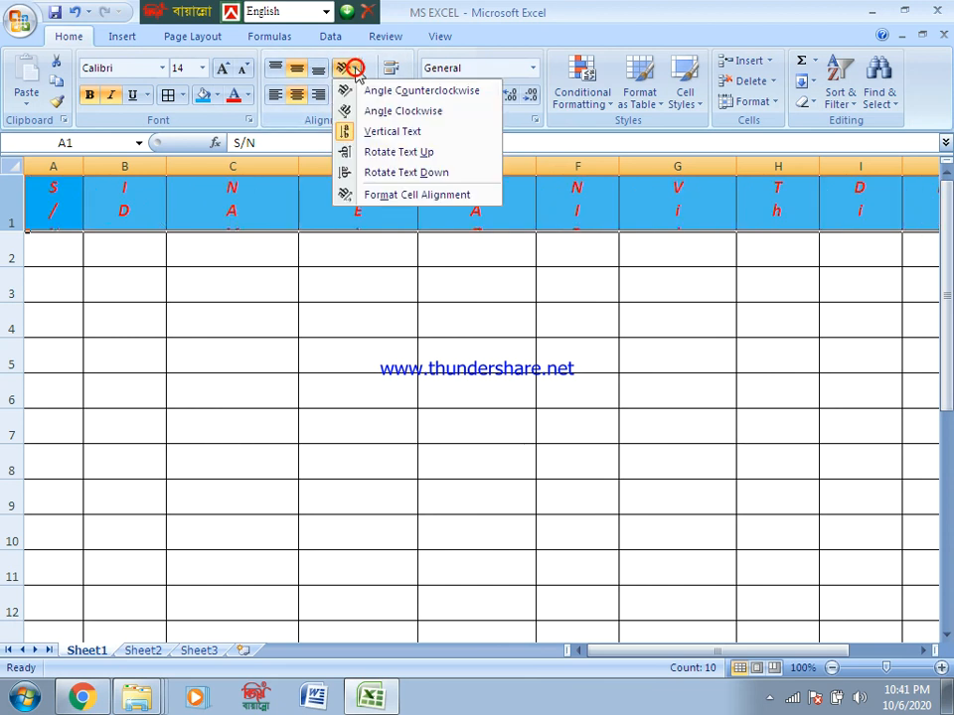
pyautogui.click(386, 157)
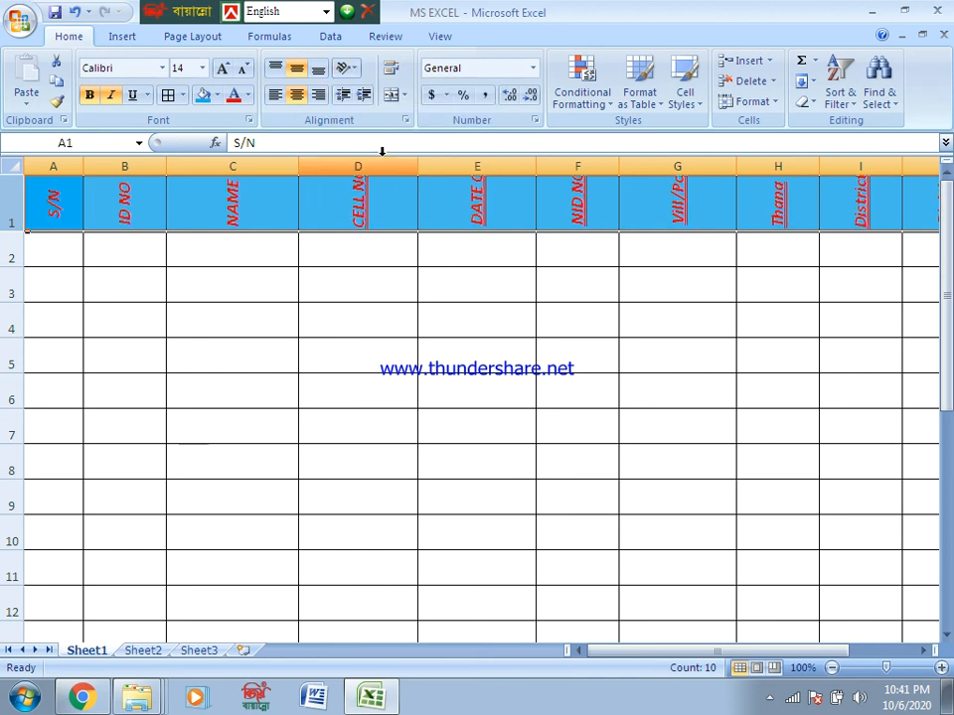
pyautogui.click(358, 74)
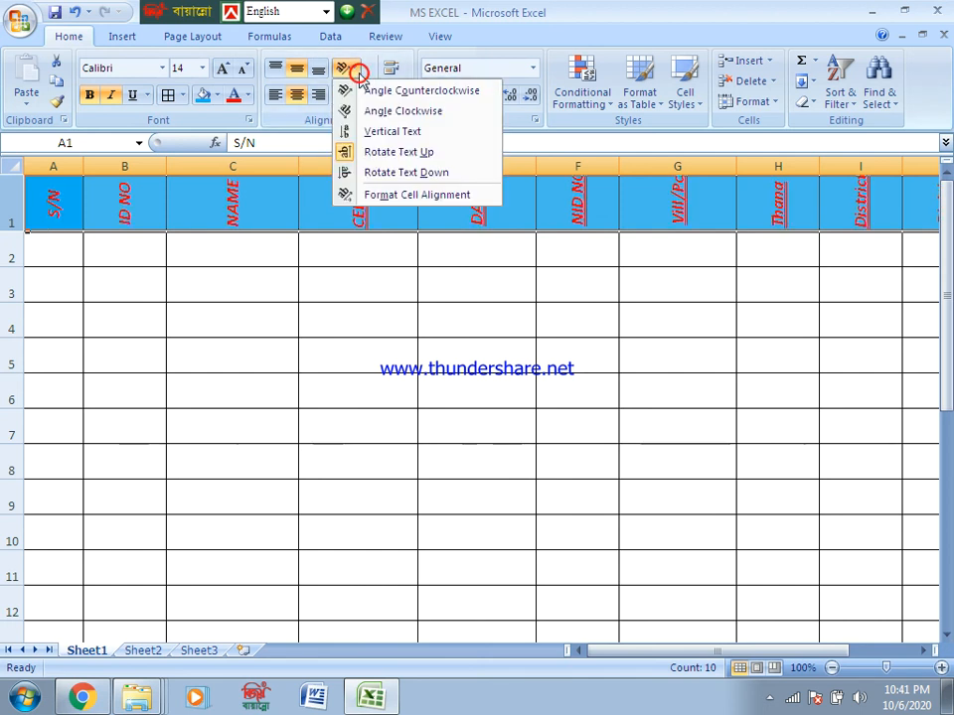
pyautogui.click(412, 175)
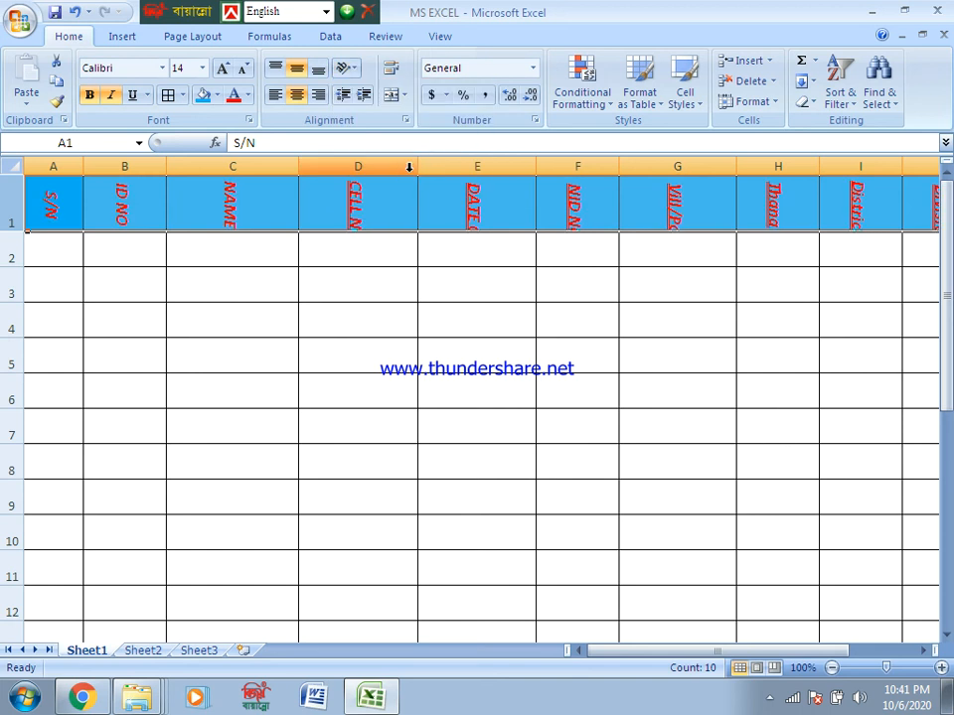
# - Reapply Angle Clockwise to the row 1 headings and switch them back to Angle Counterclockwise
pyautogui.click(357, 70)
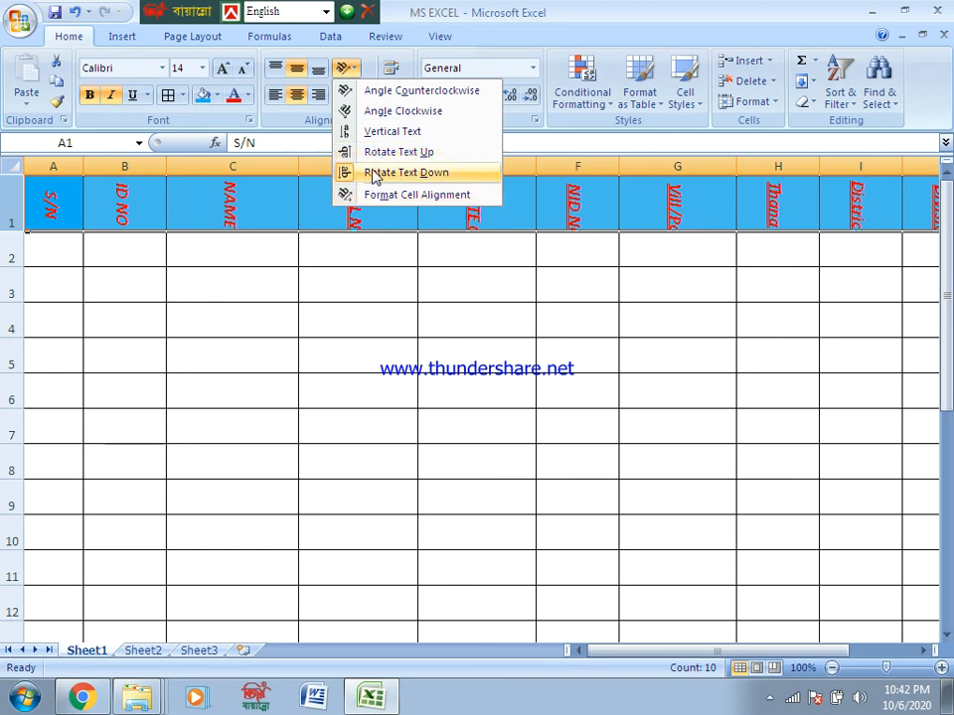
pyautogui.click(384, 115)
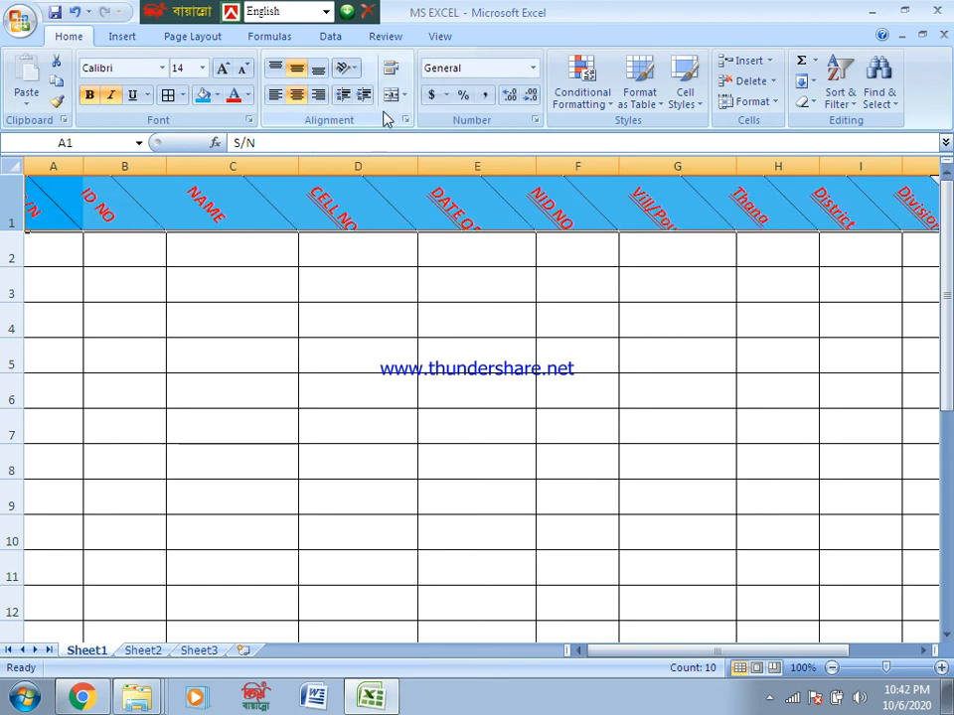
pyautogui.click(347, 68)
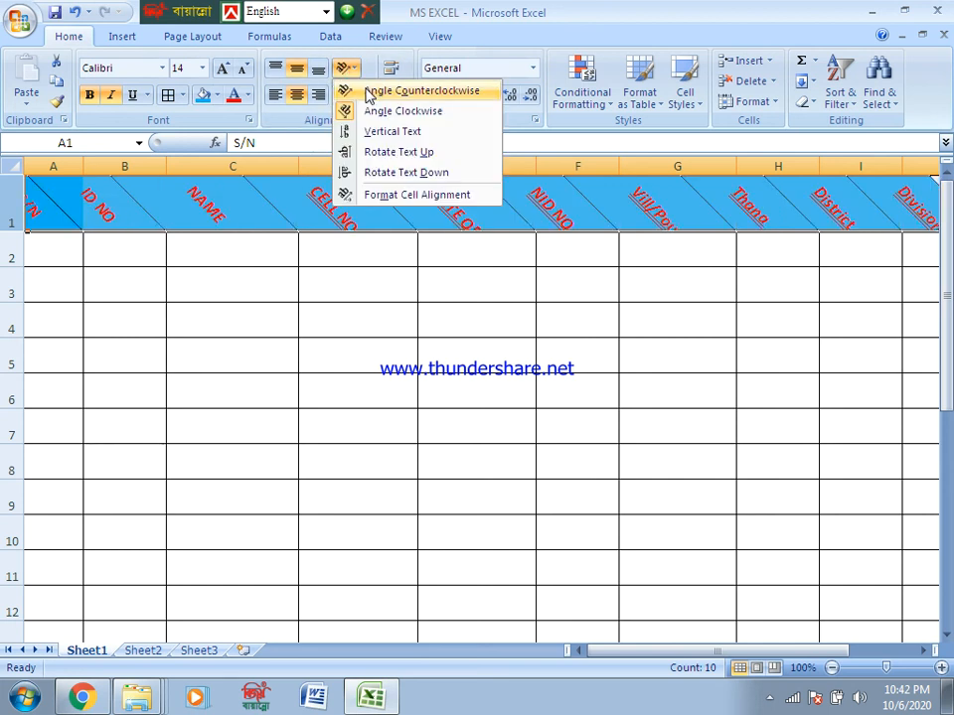
pyautogui.click(368, 92)
pyautogui.click(357, 71)
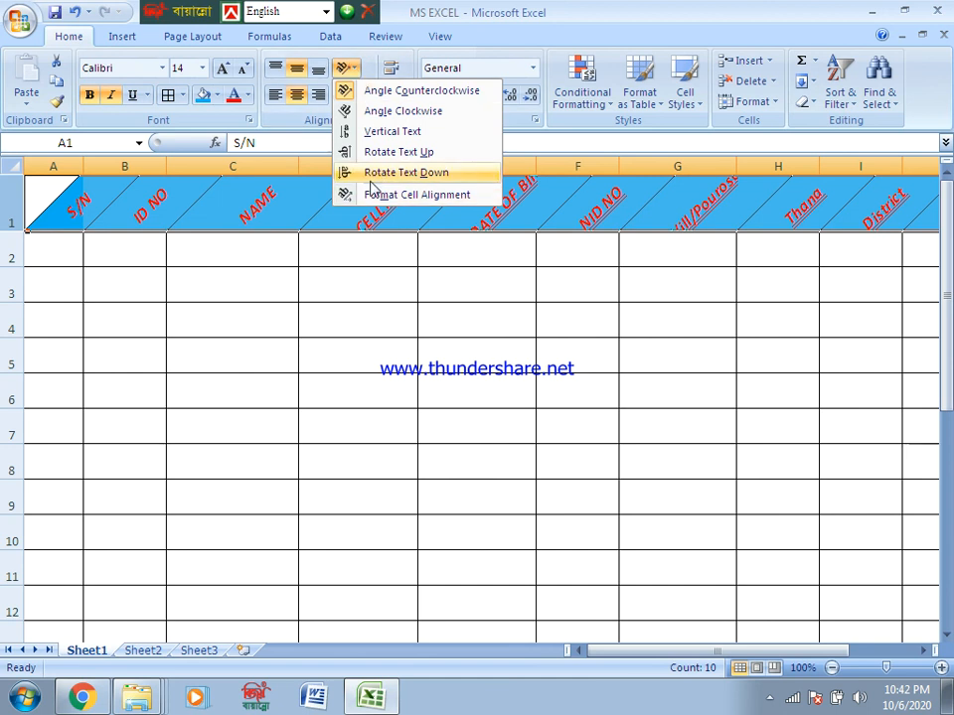
pyautogui.click(277, 212)
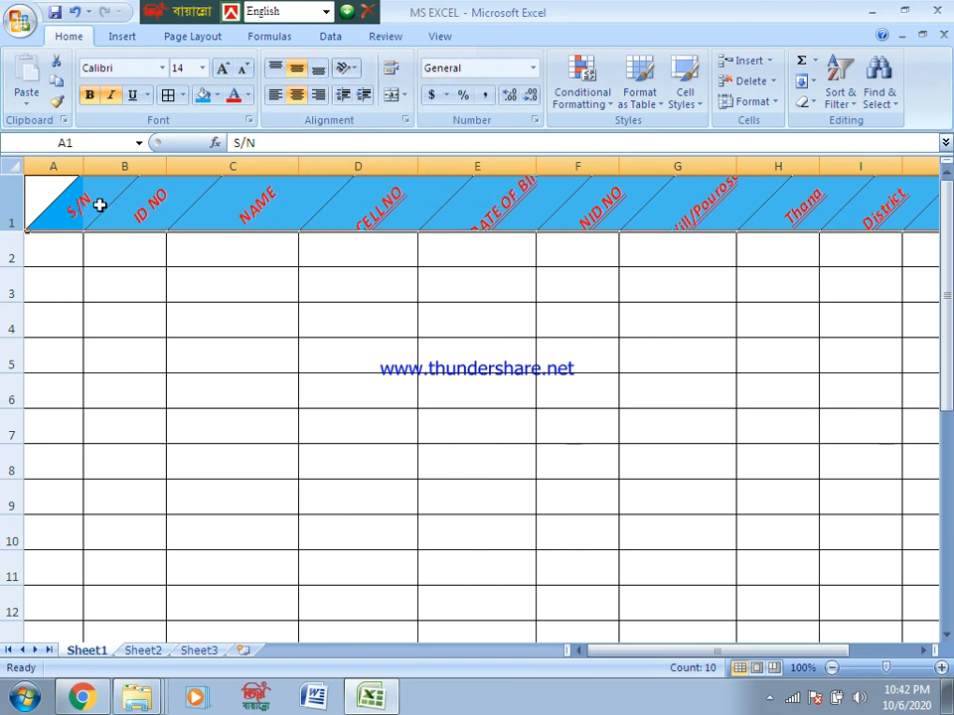
# - Select row 1 and undo the recent orientation and alignment changes until the headings are horizontal and centered
pyautogui.click(6, 198)
pyautogui.click(6, 198)
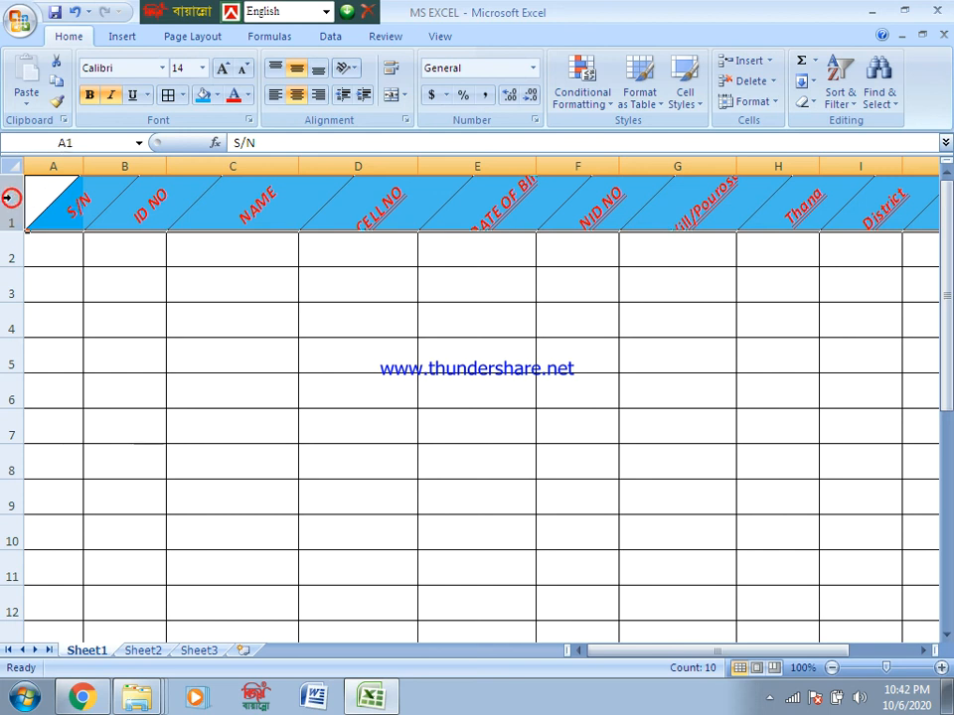
pyautogui.hotkey('ctrl', 'z')
pyautogui.hotkey('ctrl', 'z')
pyautogui.hotkey('ctrl', 'z')
pyautogui.hotkey('ctrl', 'z')
pyautogui.hotkey('ctrl', 'z')
pyautogui.hotkey('ctrl', 'z')
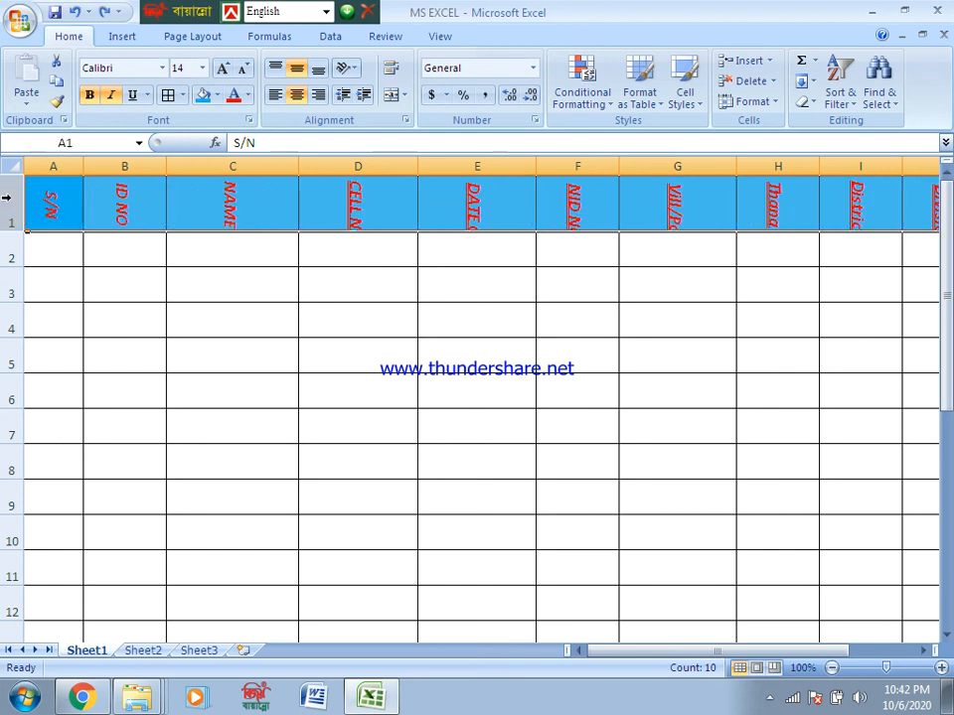
pyautogui.hotkey('ctrl', 'z')
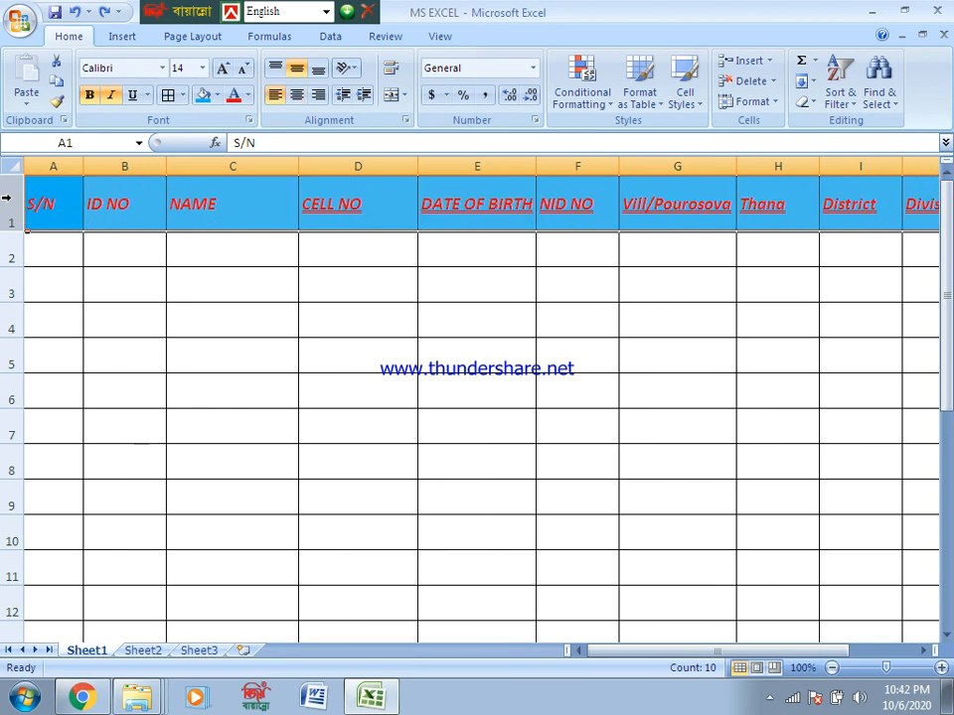
pyautogui.hotkey('ctrl', 'z')
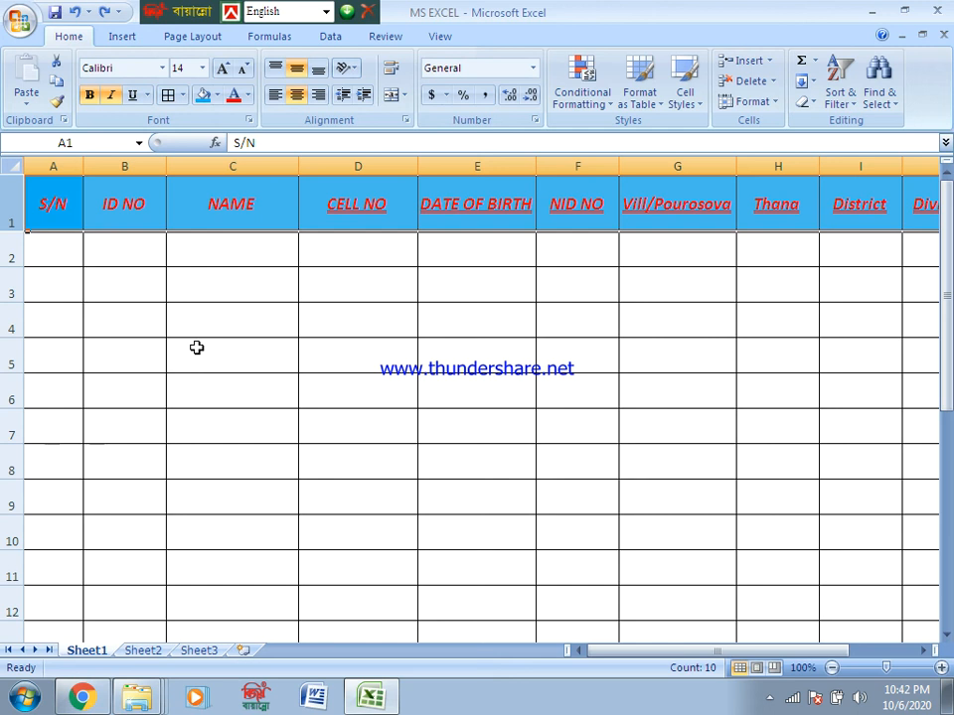
# - Redo the undone alignment and orientation changes until the row 1 headings are angled counterclockwise again
pyautogui.hotkey('ctrl', 'y')
pyautogui.hotkey('ctrl', 'y')
pyautogui.hotkey('ctrl', 'y')
pyautogui.hotkey('ctrl', 'y')
pyautogui.hotkey('ctrl', 'y')
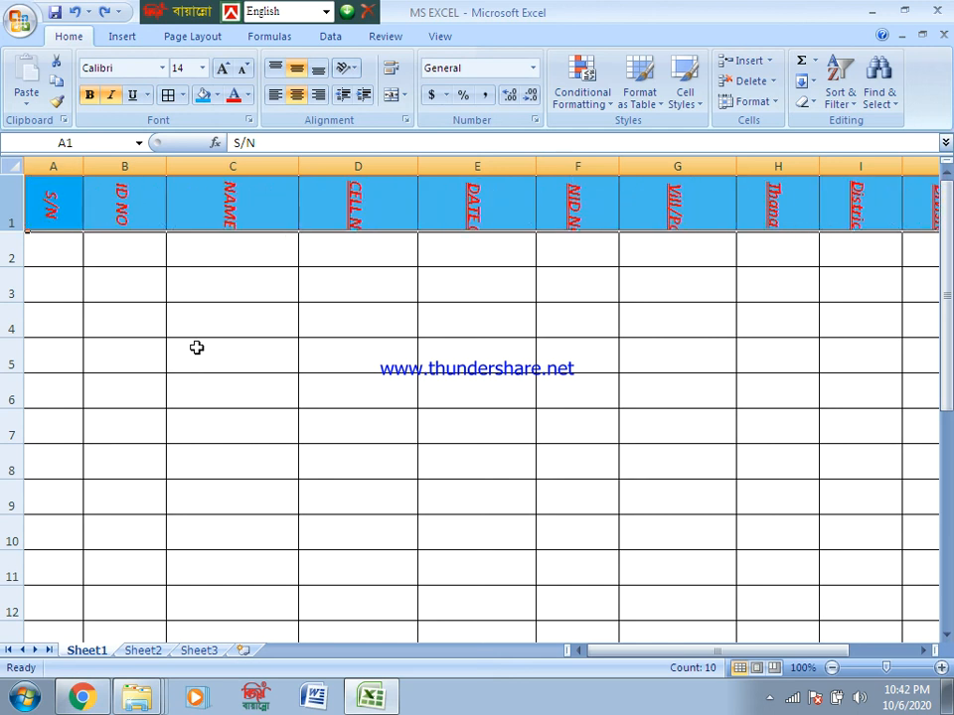
pyautogui.hotkey('ctrl', 'y')
pyautogui.hotkey('ctrl', 'y')
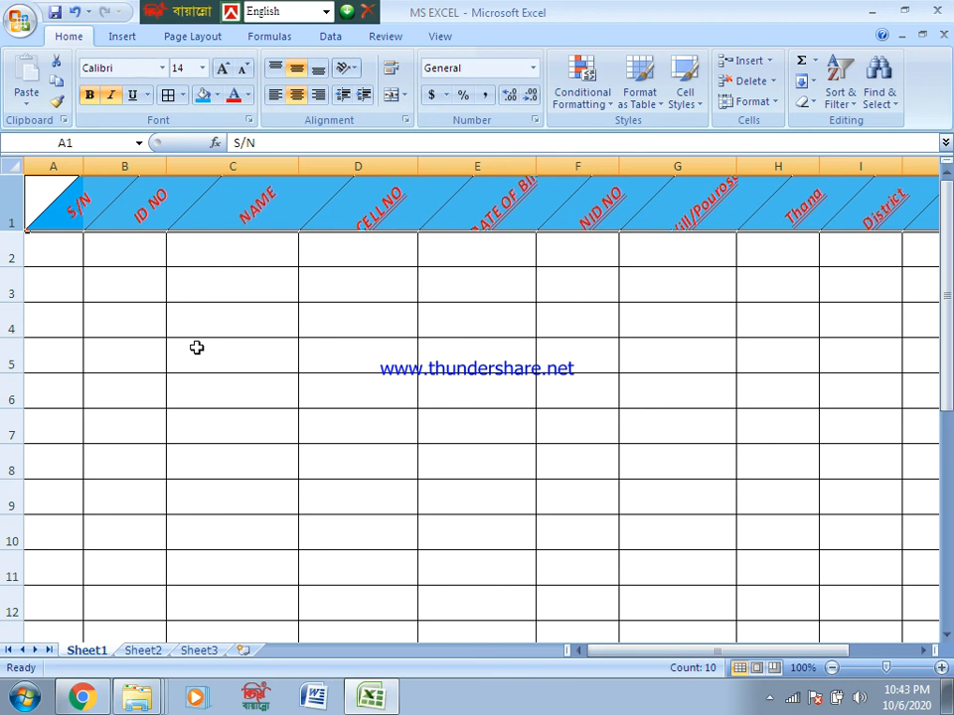
# - Undo all the text orientation changes on row 1, returning the headings to horizontal, centered text
pyautogui.click(290, 212)
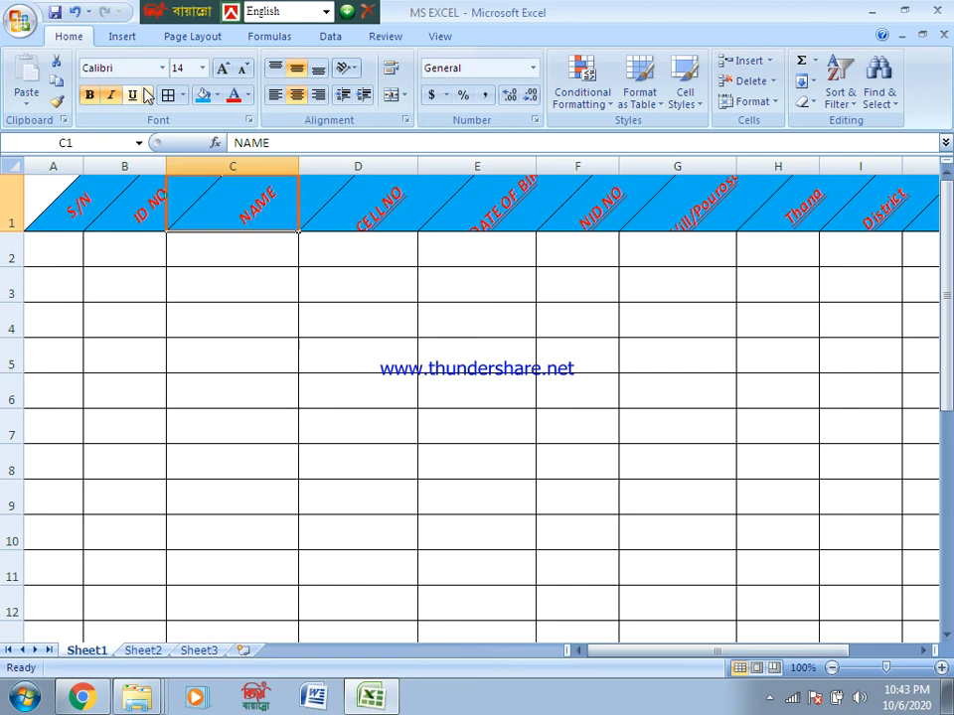
pyautogui.click(75, 12)
pyautogui.click(74, 12)
pyautogui.click(75, 12)
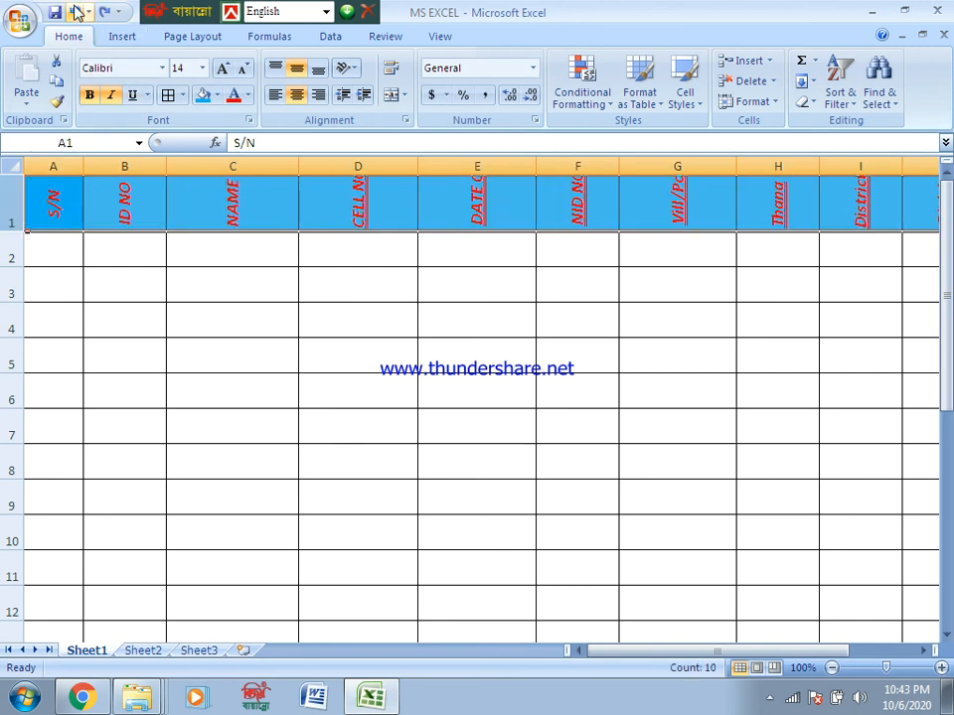
pyautogui.click(75, 12)
pyautogui.click(76, 12)
pyautogui.click(75, 12)
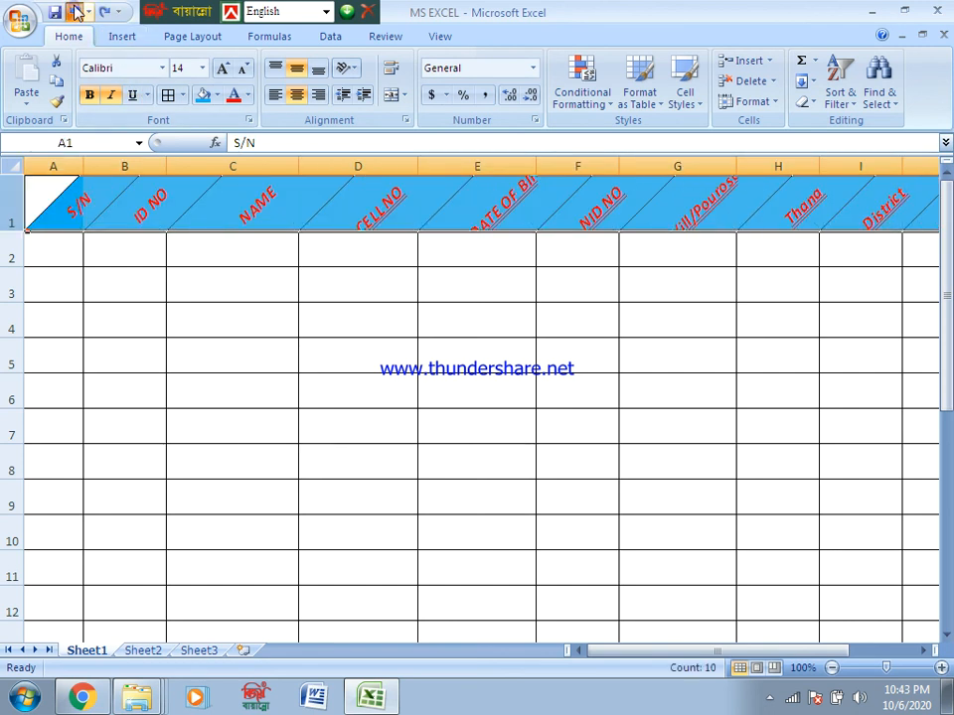
pyautogui.click(75, 12)
pyautogui.click(419, 344)
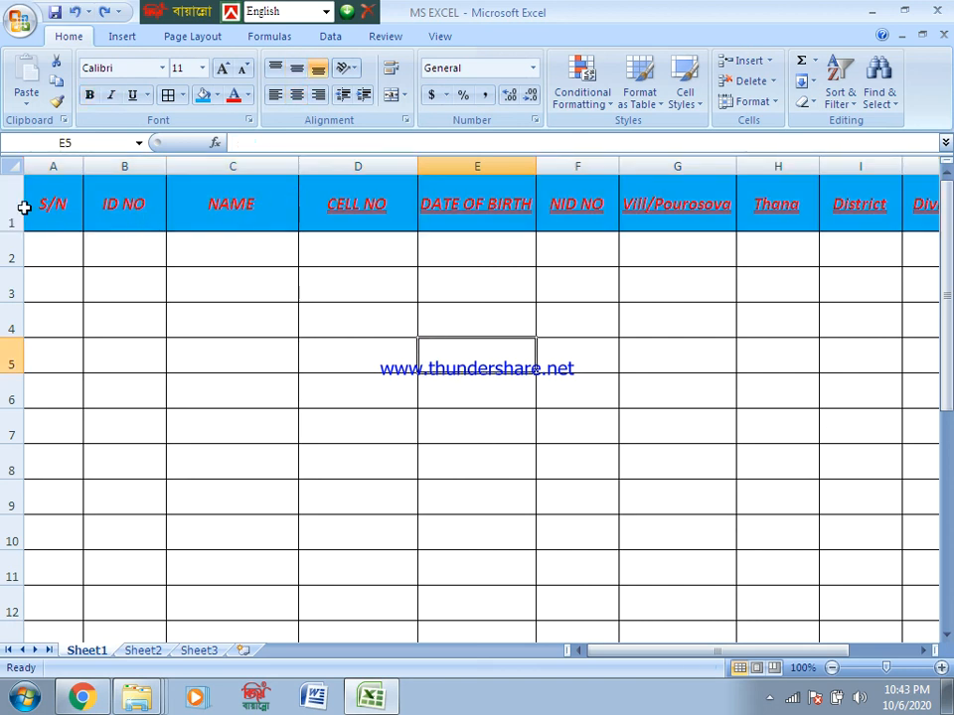
# - Enter the serial numbers 1, 2 and 3 in cells A2 to A4 of the S/N column
pyautogui.click(42, 253)
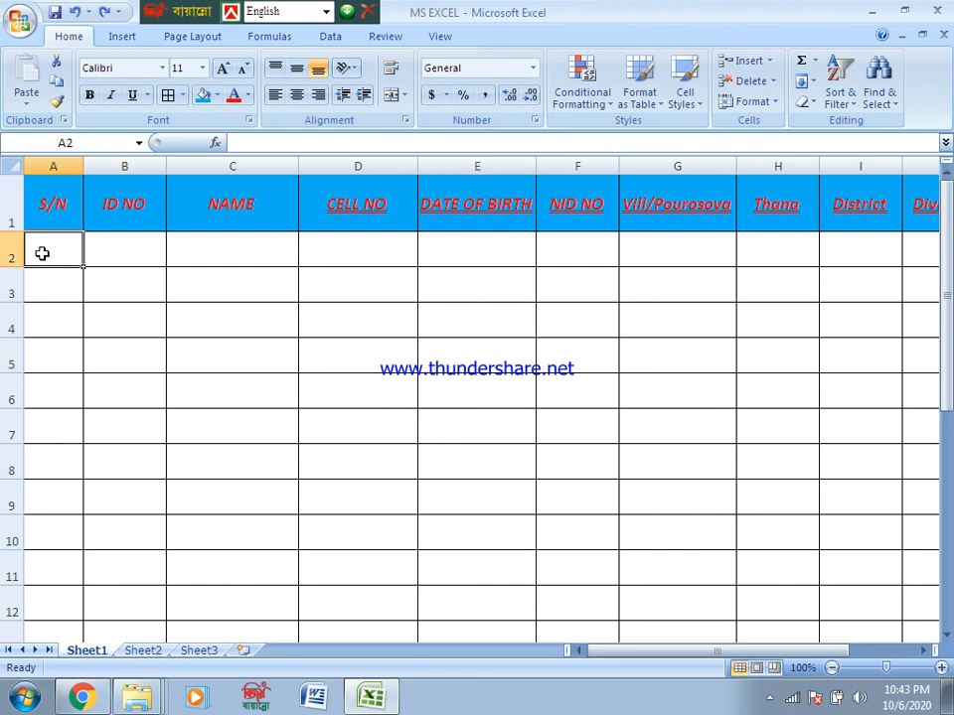
pyautogui.write('1')
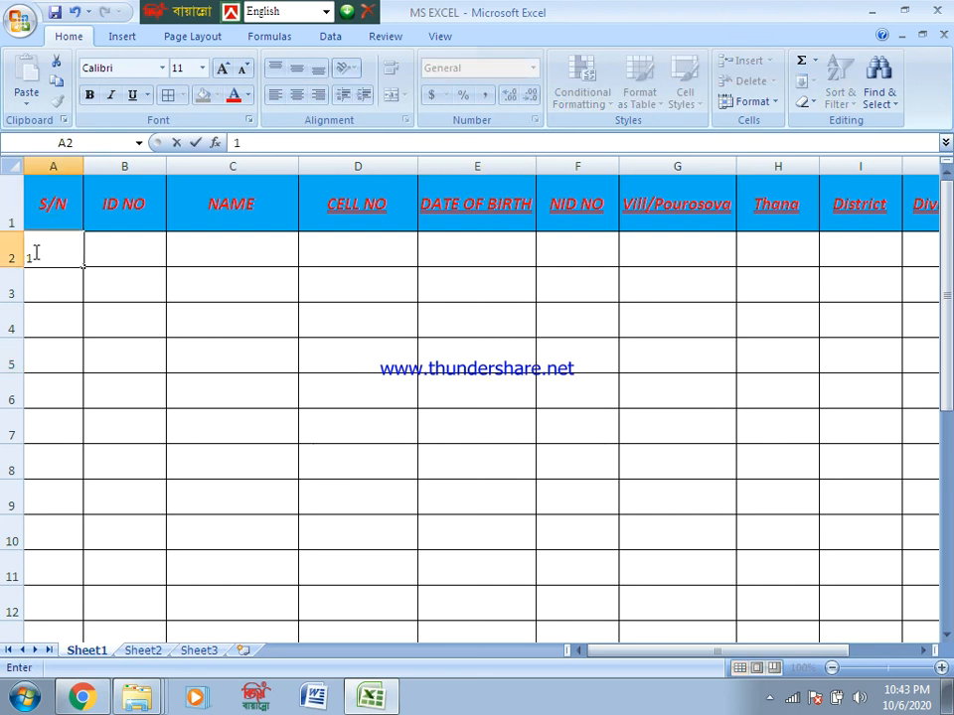
pyautogui.click(38, 275)
pyautogui.write('2')
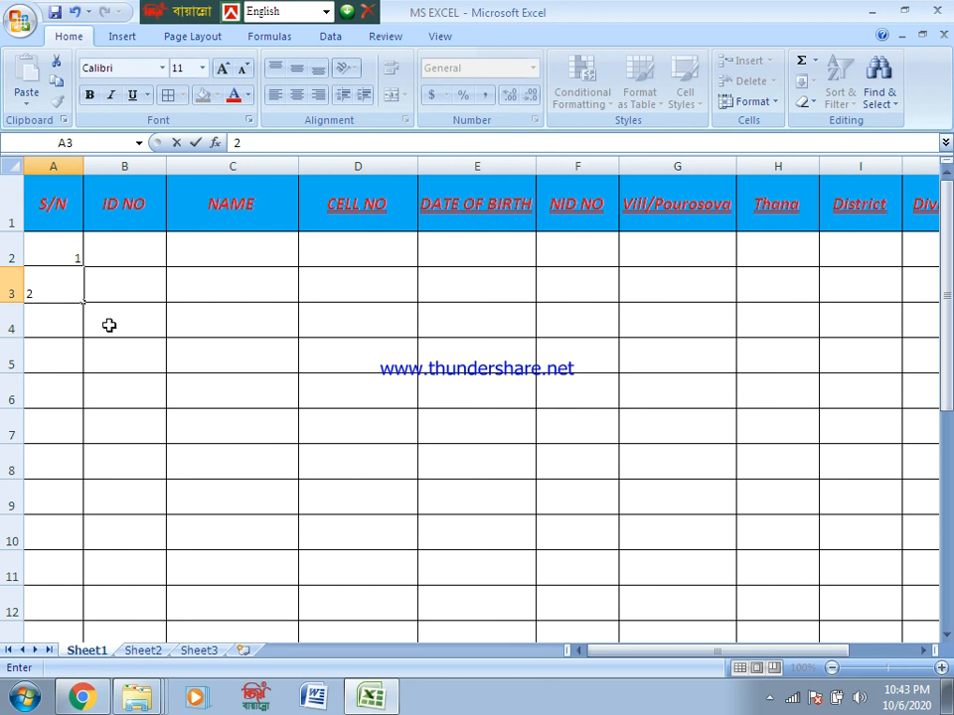
pyautogui.click(34, 341)
pyautogui.click(42, 312)
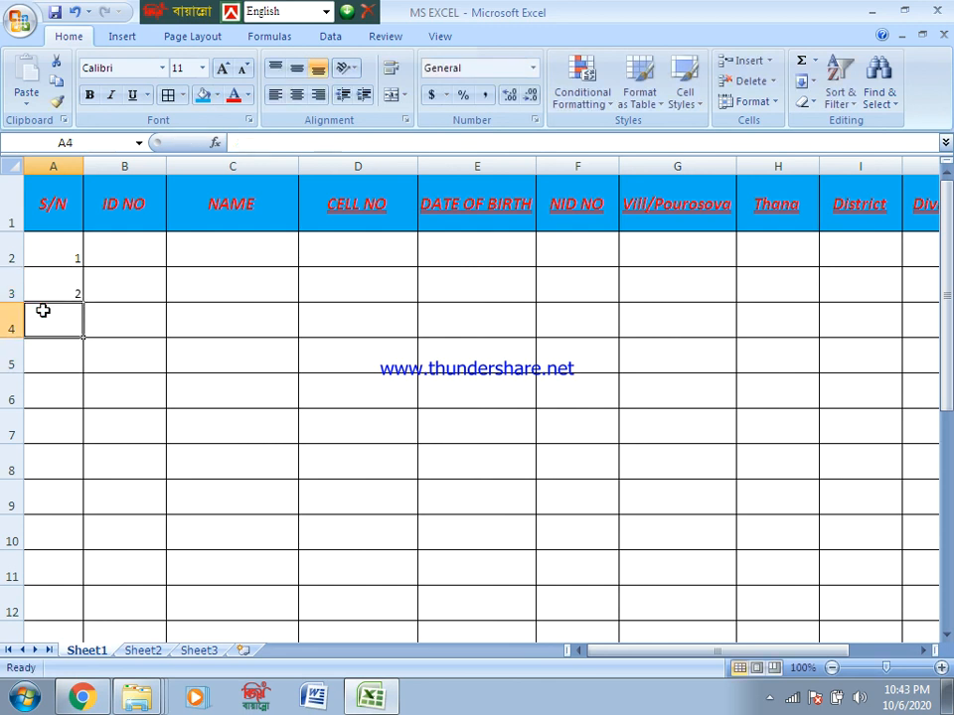
pyautogui.write('3')
pyautogui.click(58, 353)
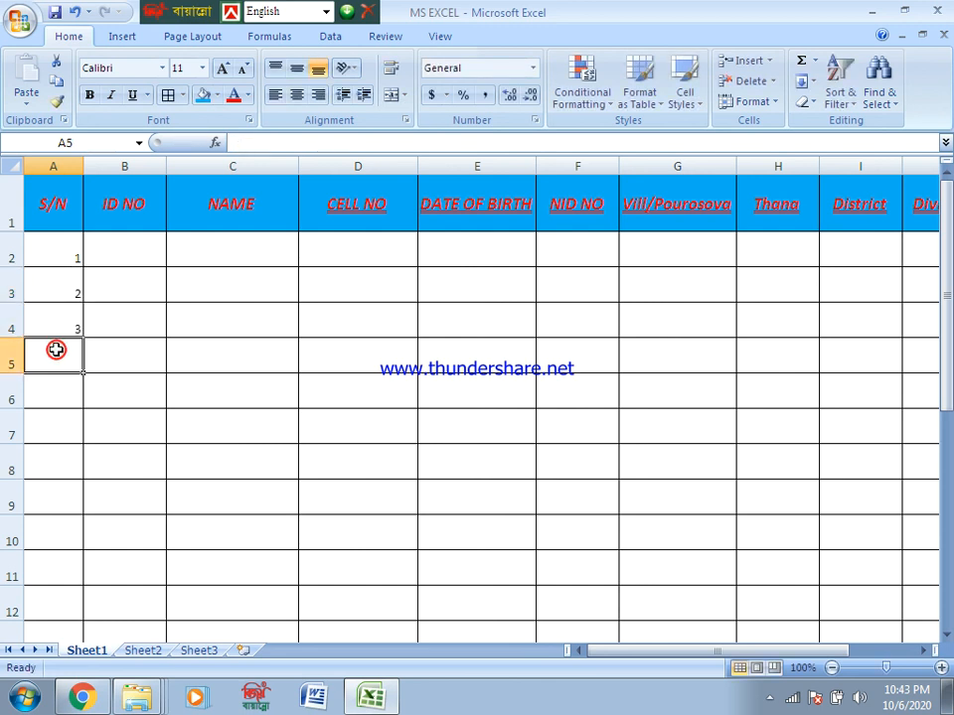
# - Extend the number series from A2:A4 down the S/N column to cell A9 with AutoFill
pyautogui.click(71, 249)
pyautogui.moveTo(70, 249); pyautogui.dragTo(75, 525)
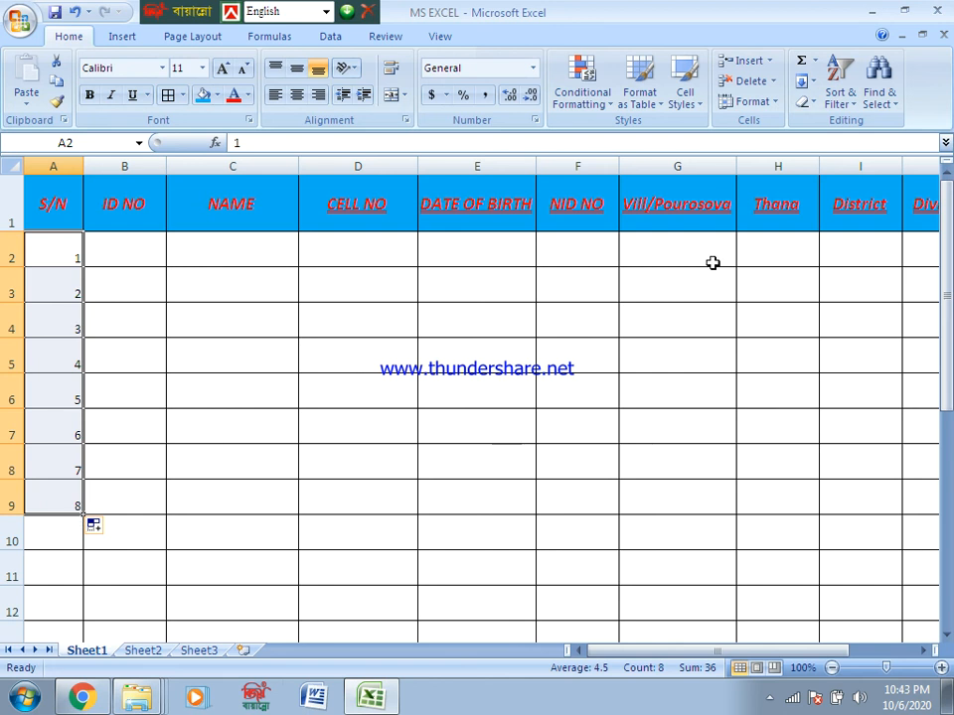
pyautogui.moveTo(946, 284); pyautogui.dragTo(948, 308)
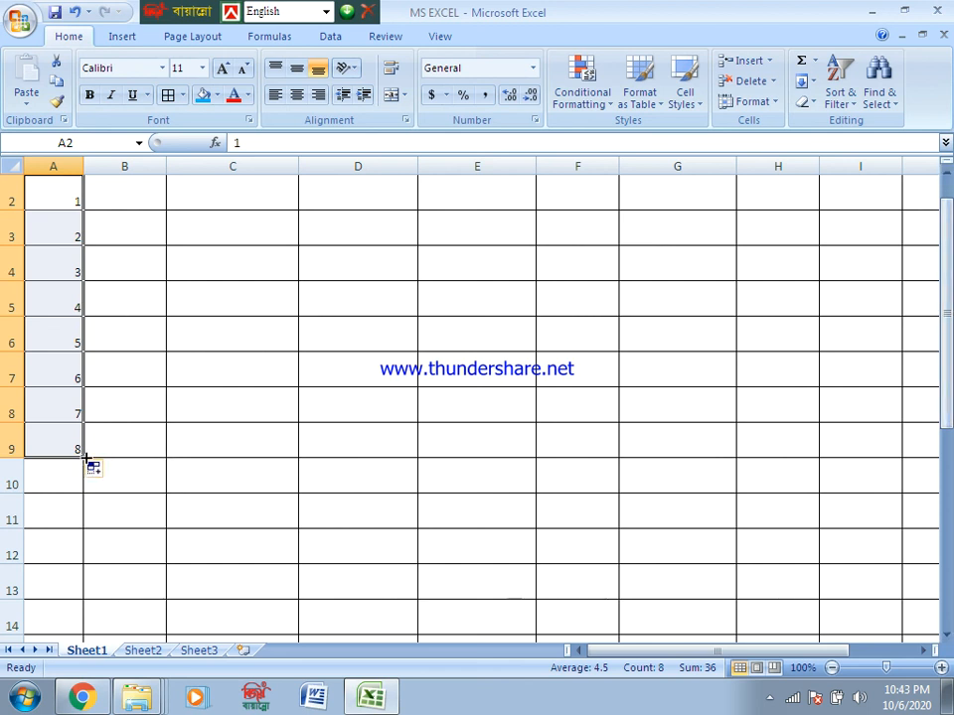
pyautogui.moveTo(86, 459)
pyautogui.mouseDown()
pyautogui.moveTo(82, 519)
pyautogui.moveTo(77, 451)
pyautogui.mouseUp()
# - Try AutoFill from the single cell A7 down to cell A9
pyautogui.click(76, 340)
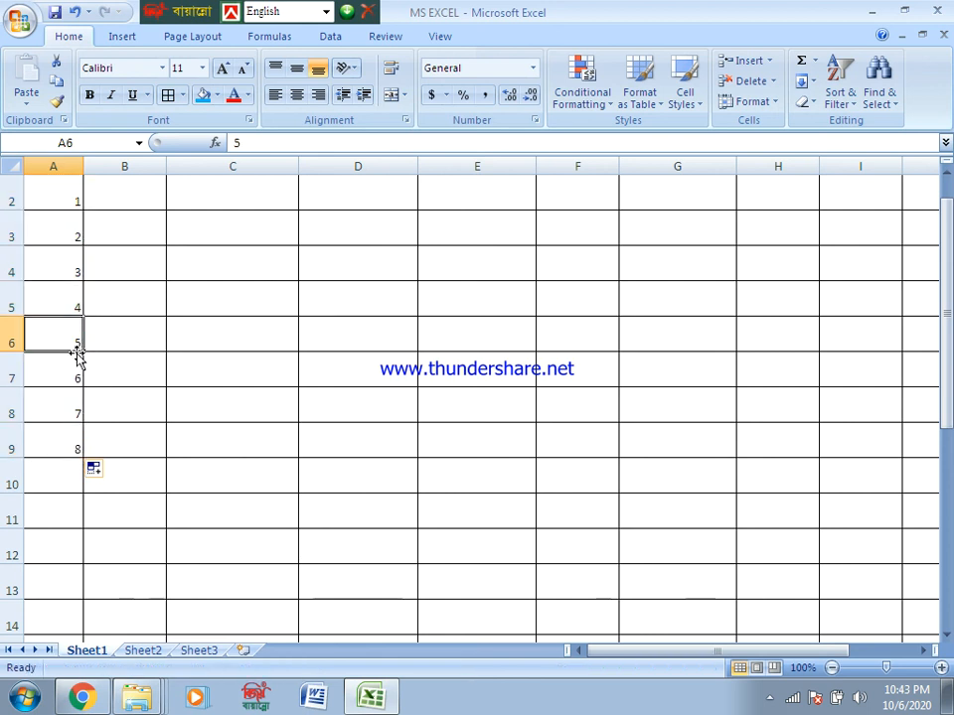
pyautogui.click(77, 364)
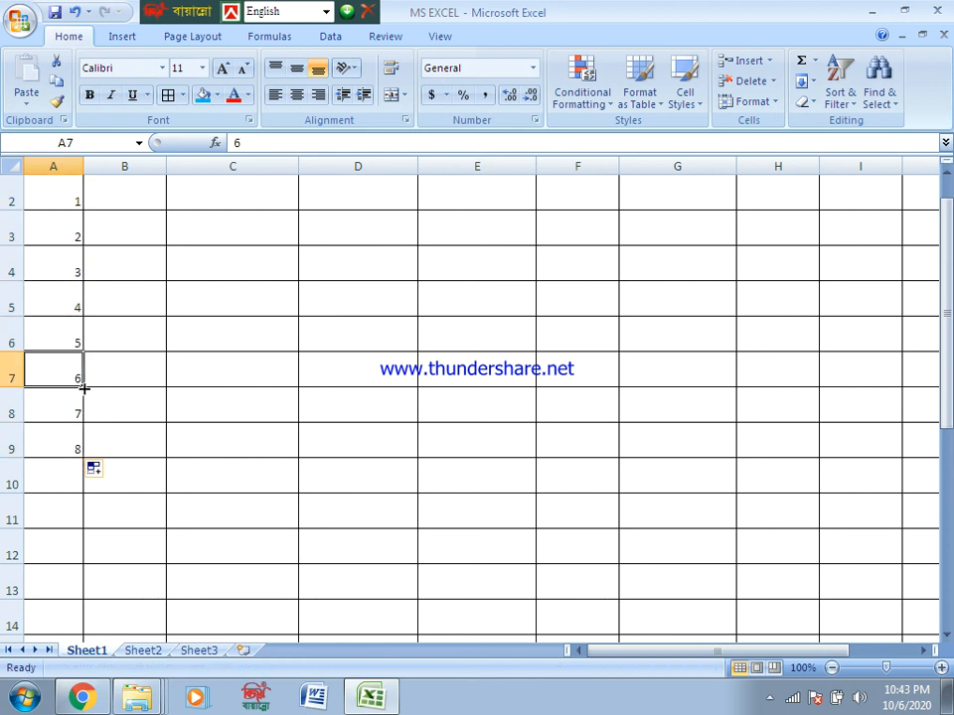
pyautogui.moveTo(81, 387); pyautogui.dragTo(81, 450)
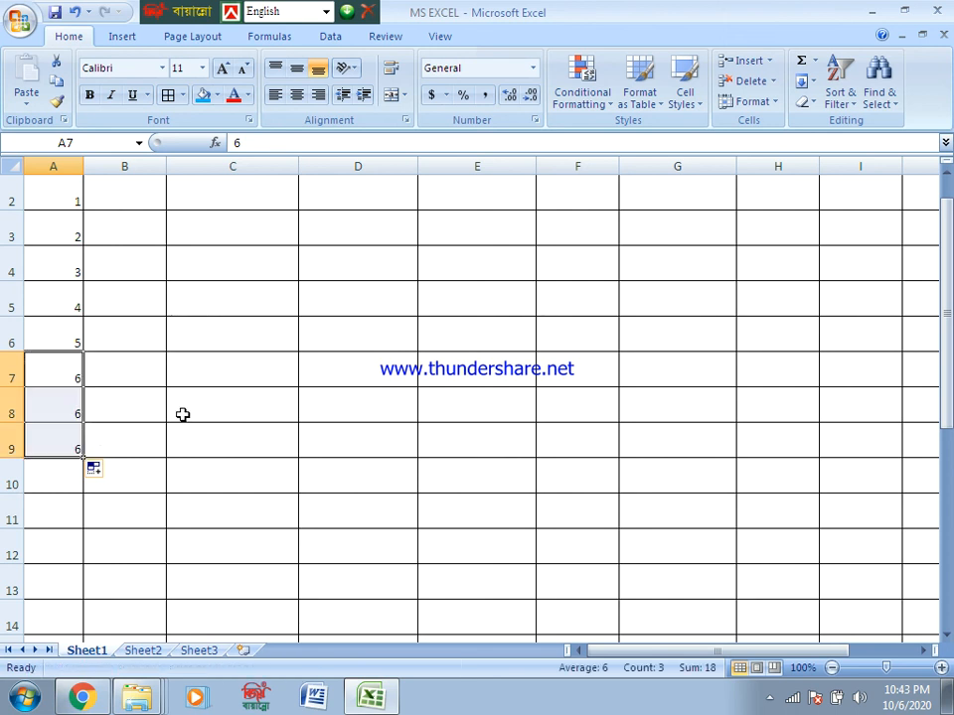
# - Enter 7, 8 and 9 in cells A7 to A9, and extend the series from A2:A9 down to A20
pyautogui.write('7')
pyautogui.click(63, 417)
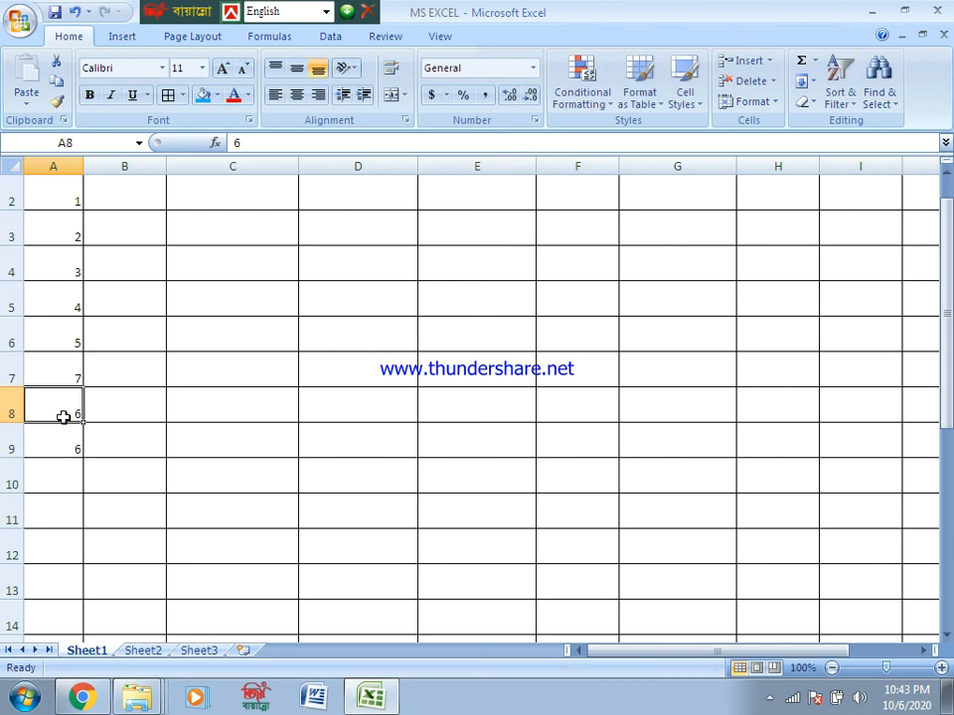
pyautogui.write('8')
pyautogui.click(77, 451)
pyautogui.write('9')
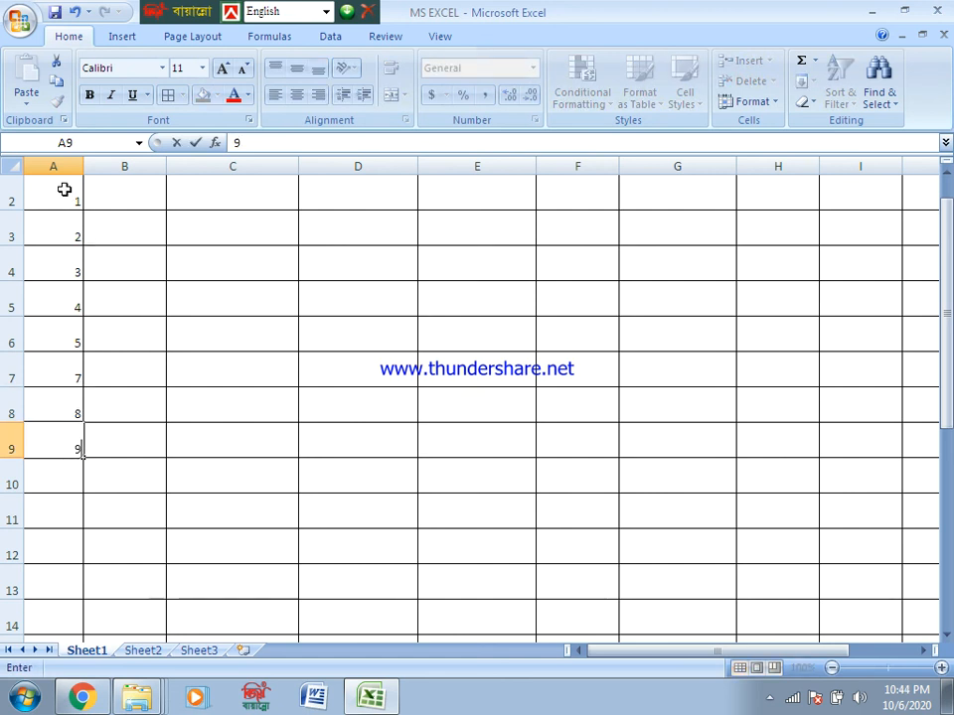
pyautogui.moveTo(63, 189); pyautogui.dragTo(68, 583)
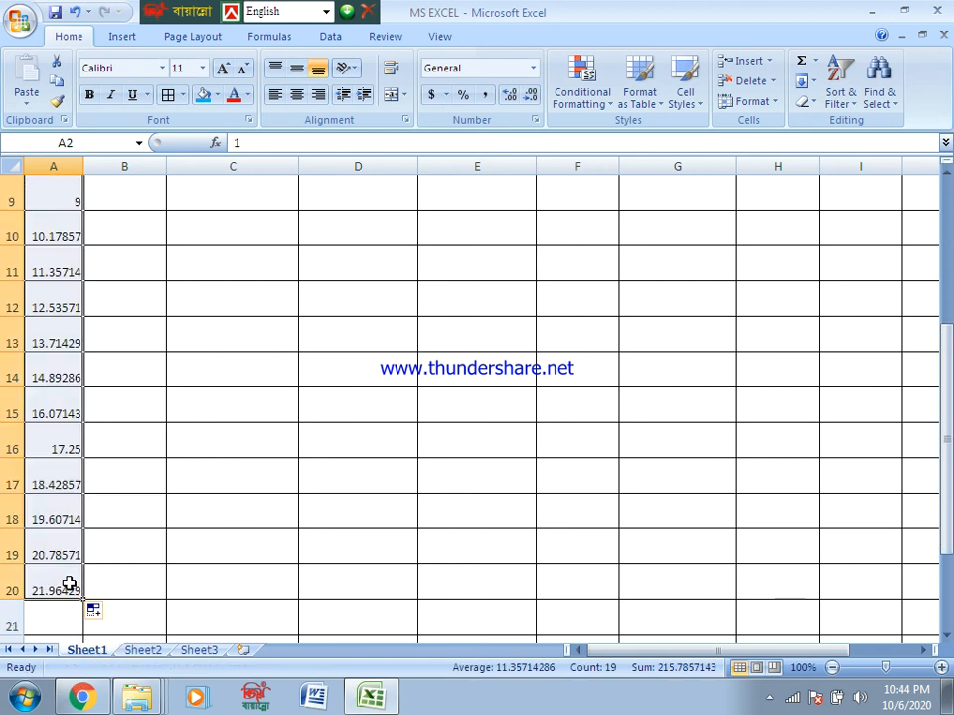
pyautogui.click(945, 212)
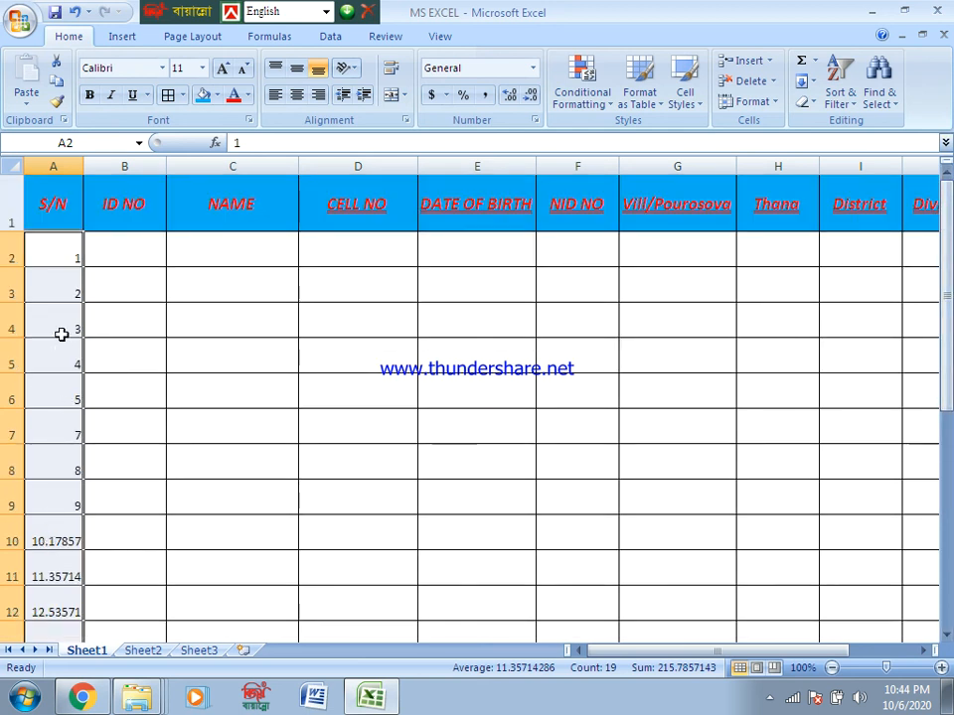
# - Clear the contents of the serial number cells A2 to A20
pyautogui.click(68, 260)
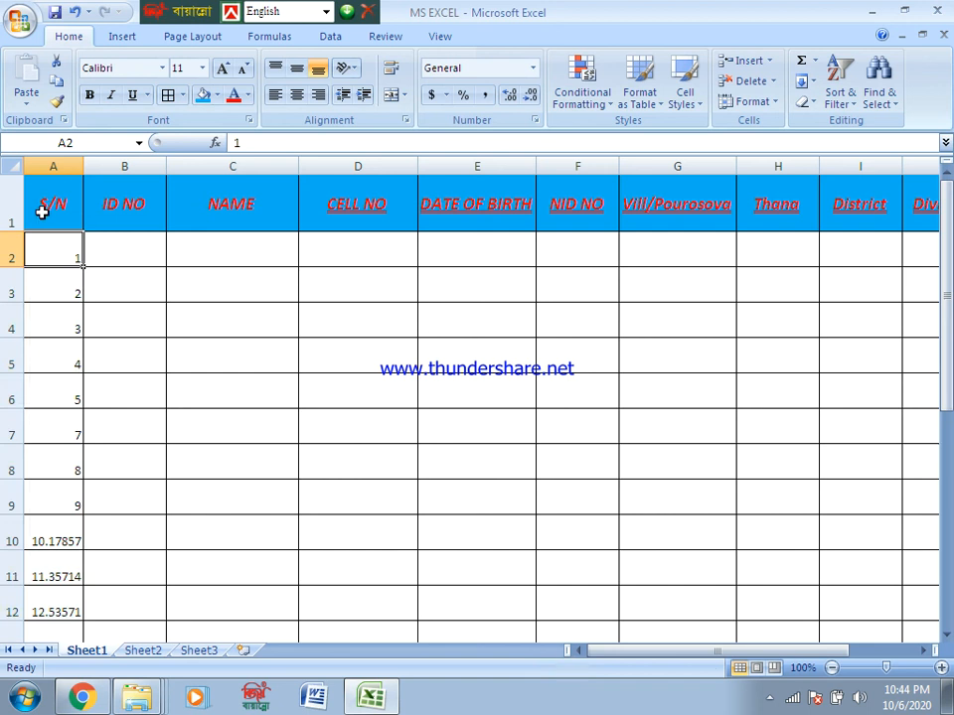
pyautogui.click(51, 244)
pyautogui.moveTo(50, 244); pyautogui.dragTo(55, 393)
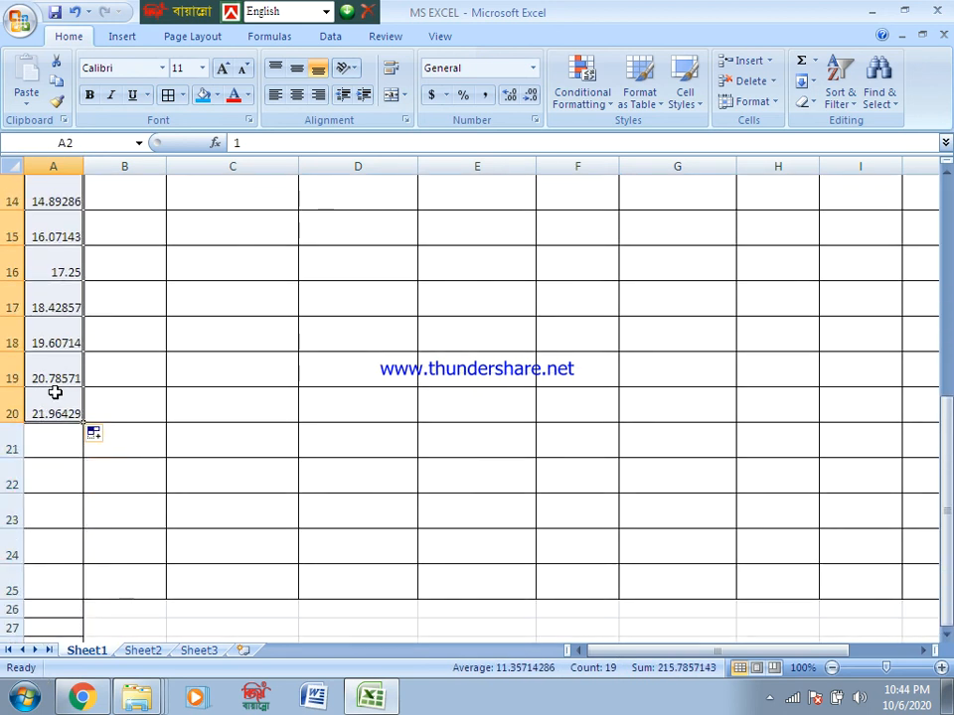
pyautogui.rightClick(50, 312)
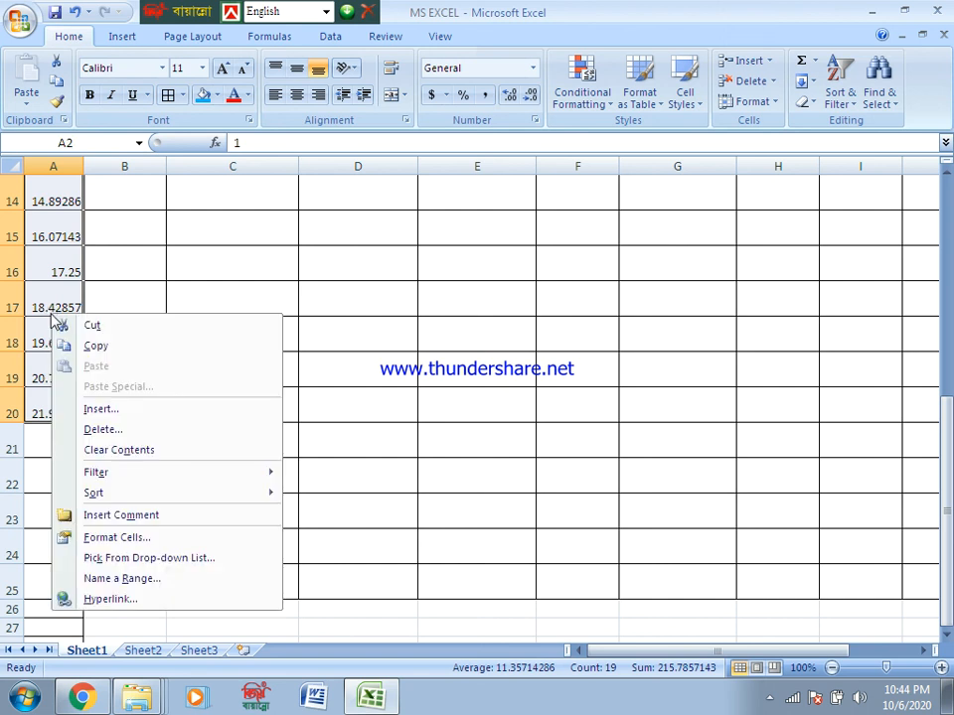
pyautogui.click(136, 450)
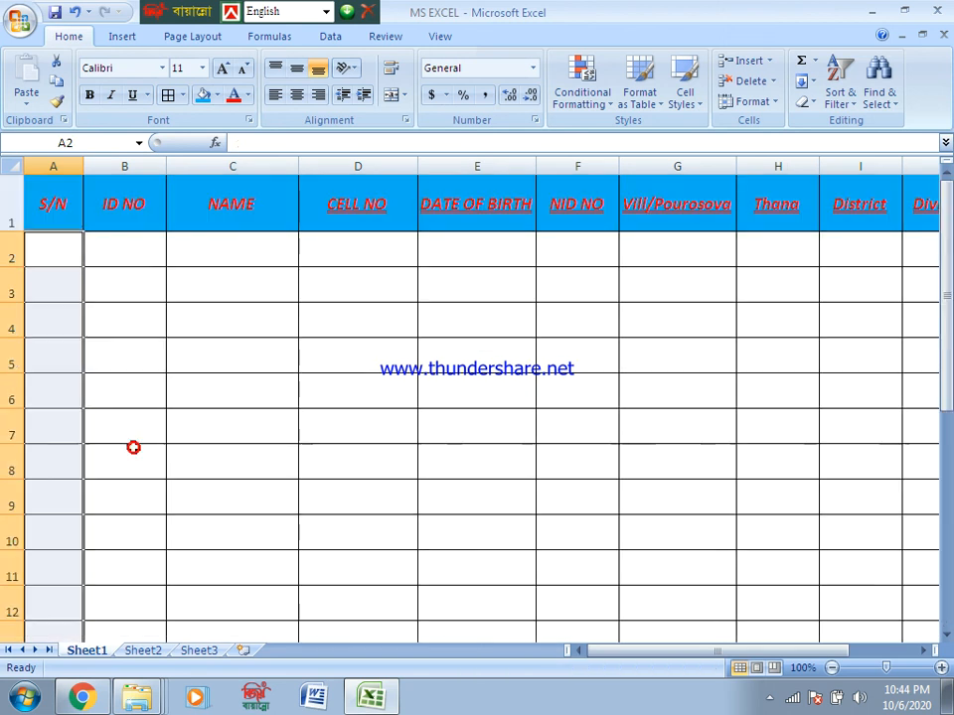
# - Enter 1, 2 and 3 in the emptied cells A2 to A4 of the S/N column
pyautogui.click(59, 262)
pyautogui.write('12')
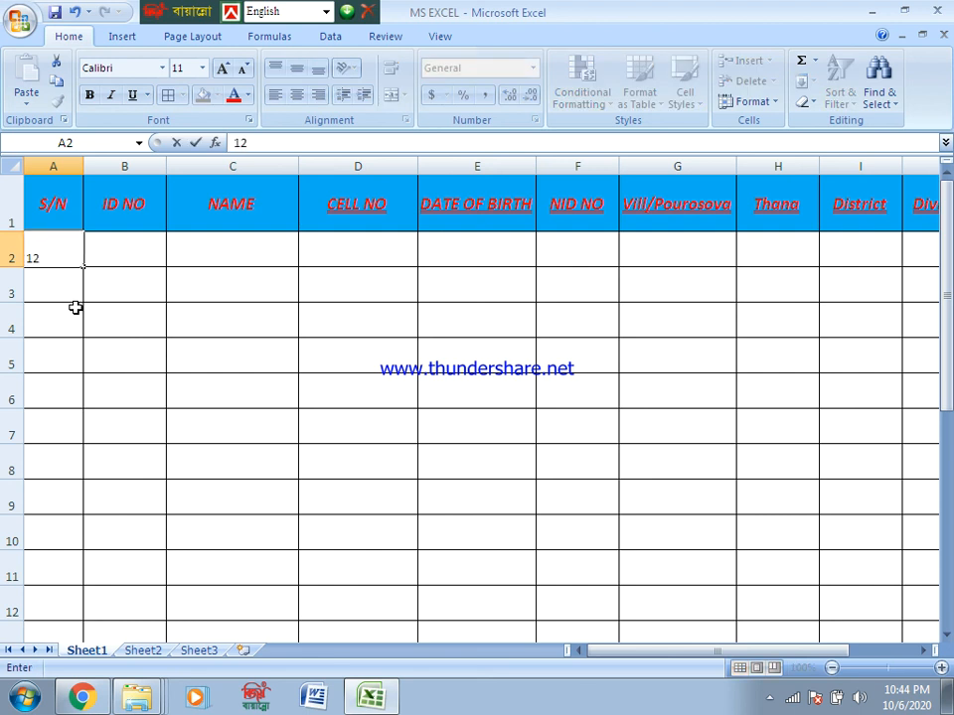
pyautogui.press('BackSpace')
pyautogui.press('Return')
pyautogui.write('2')
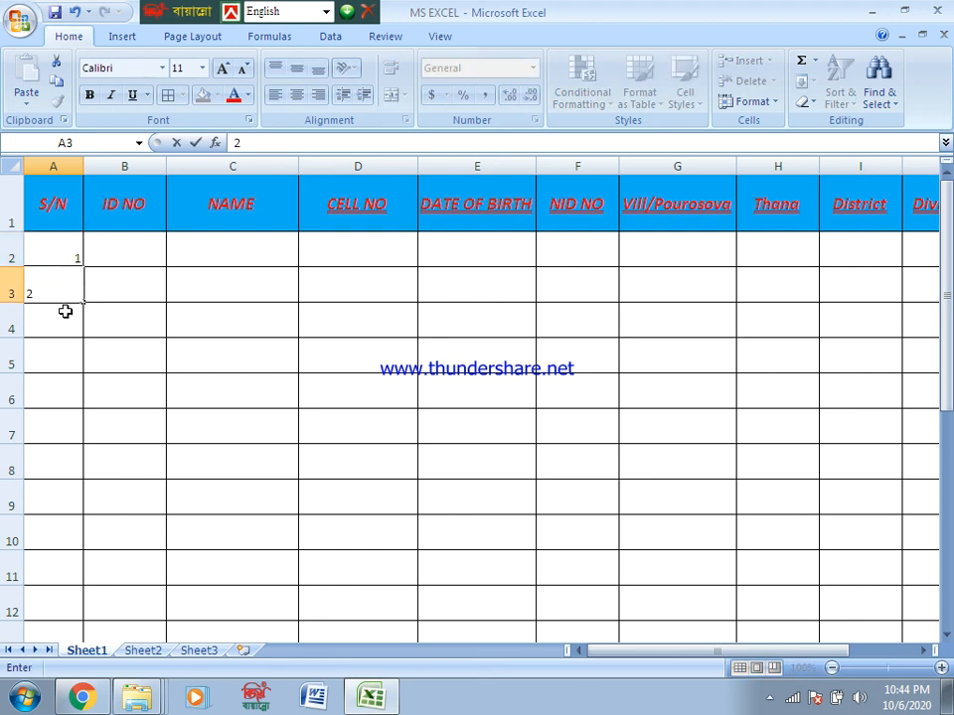
pyautogui.click(65, 314)
pyautogui.write('3')
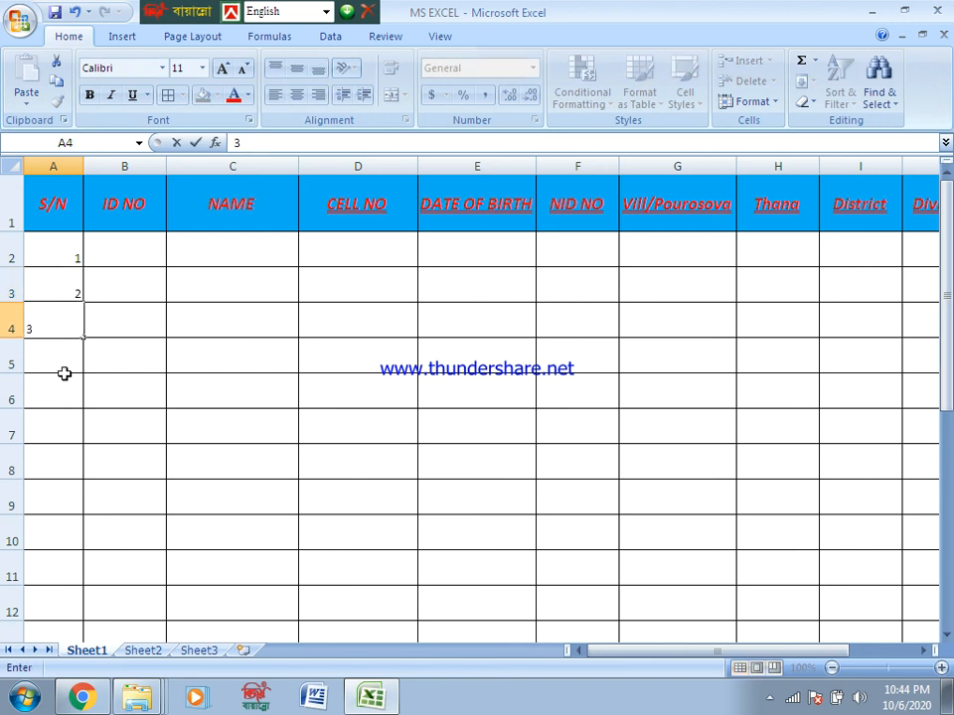
pyautogui.click(62, 358)
# - AutoFill the serial numbers from A2:A4 down to 24 in cell A25, and select cell B2 under ID NO
pyautogui.moveTo(67, 255); pyautogui.dragTo(60, 551)
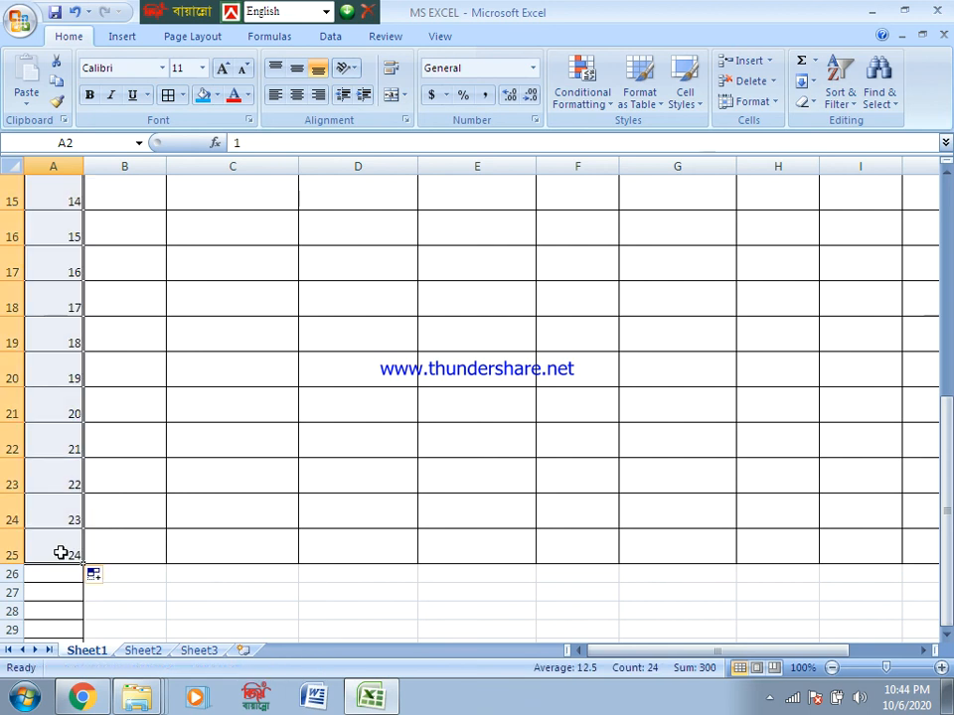
pyautogui.click(947, 249)
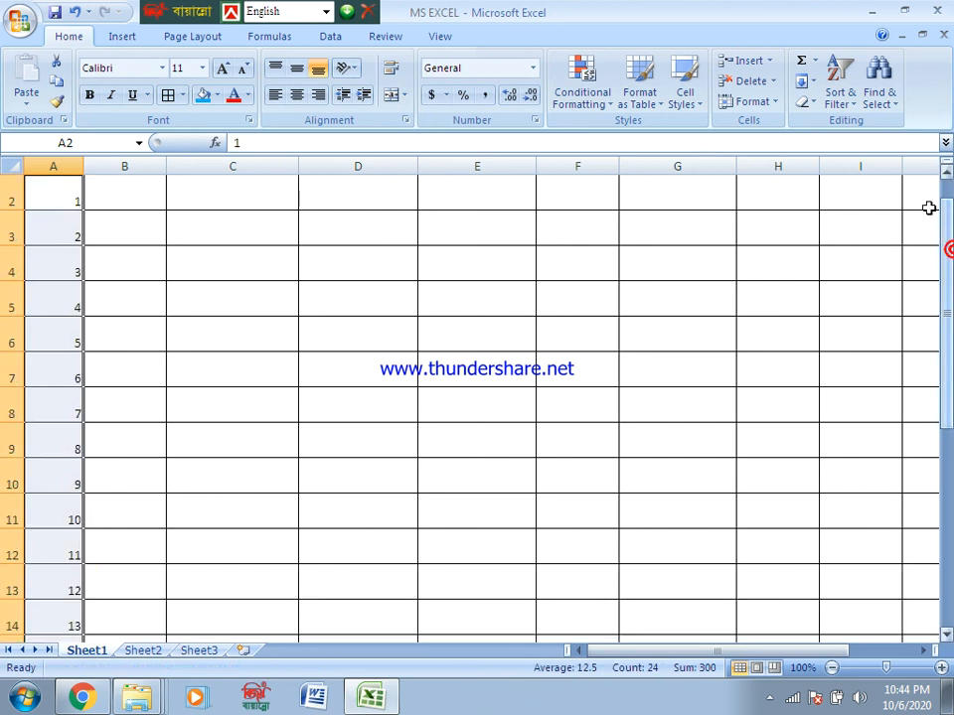
pyautogui.click(947, 175)
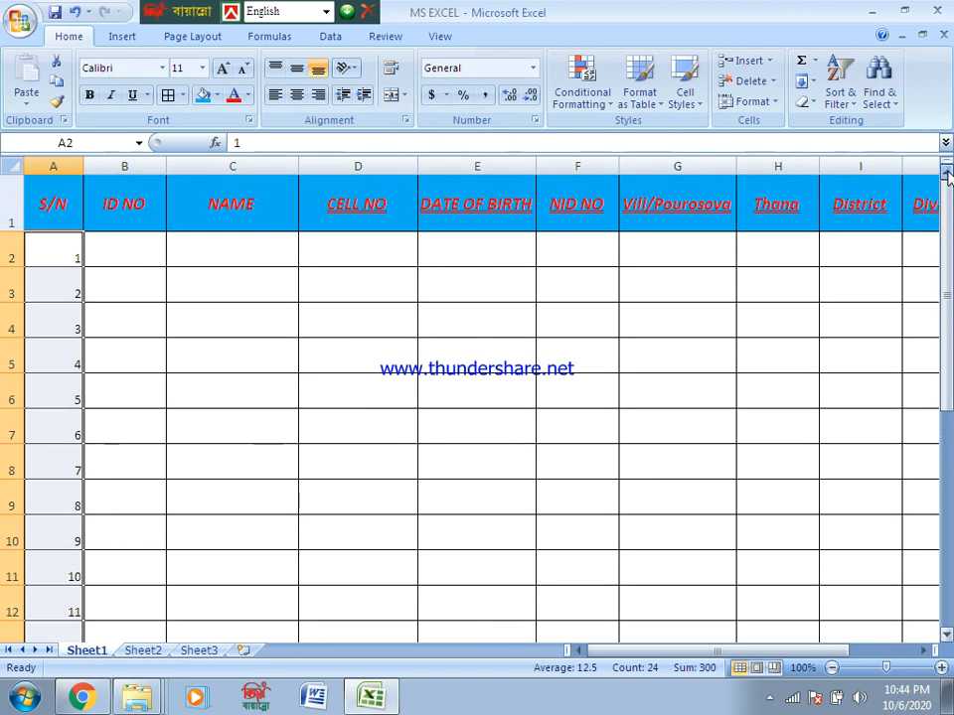
pyautogui.click(121, 243)
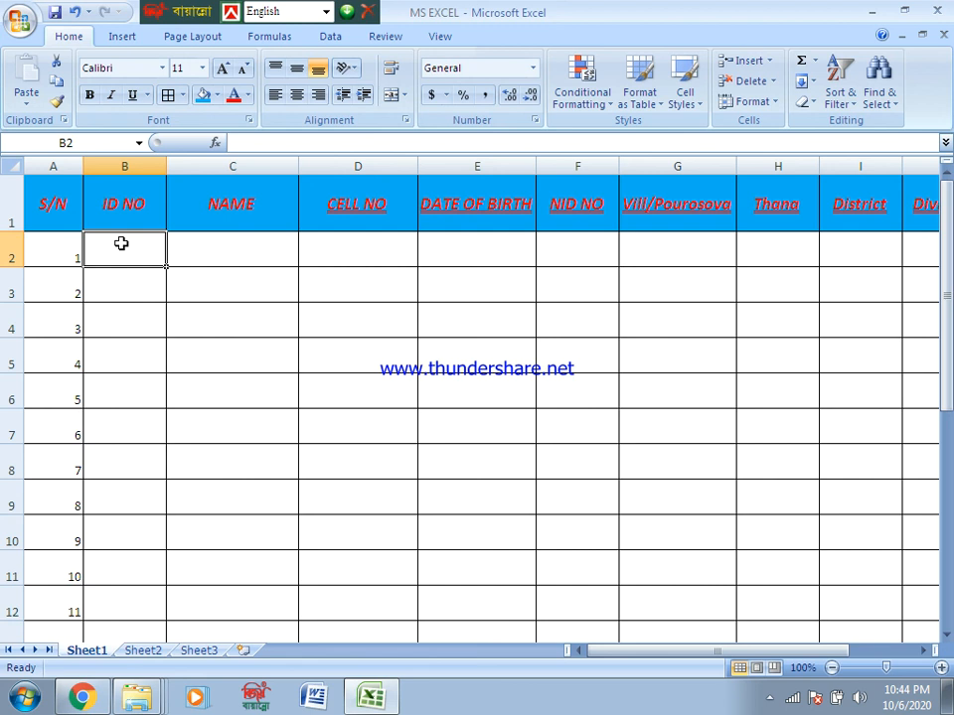
# - Enter 101, 102 and 103 in cells B2 to B4 of the ID NO column
pyautogui.write('1')
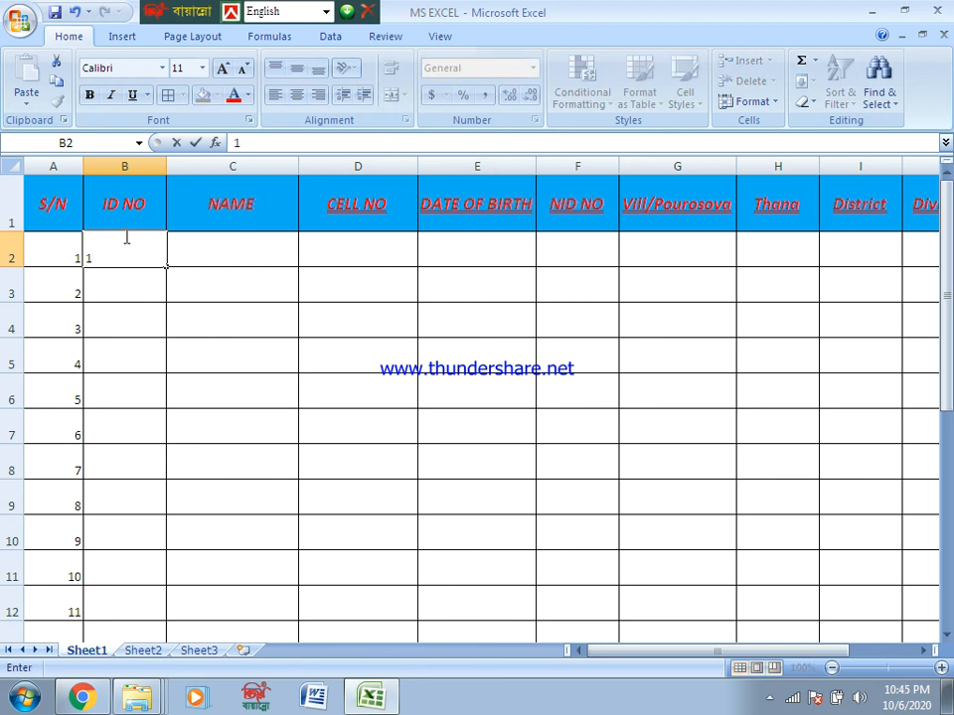
pyautogui.write('101')
pyautogui.click(104, 282)
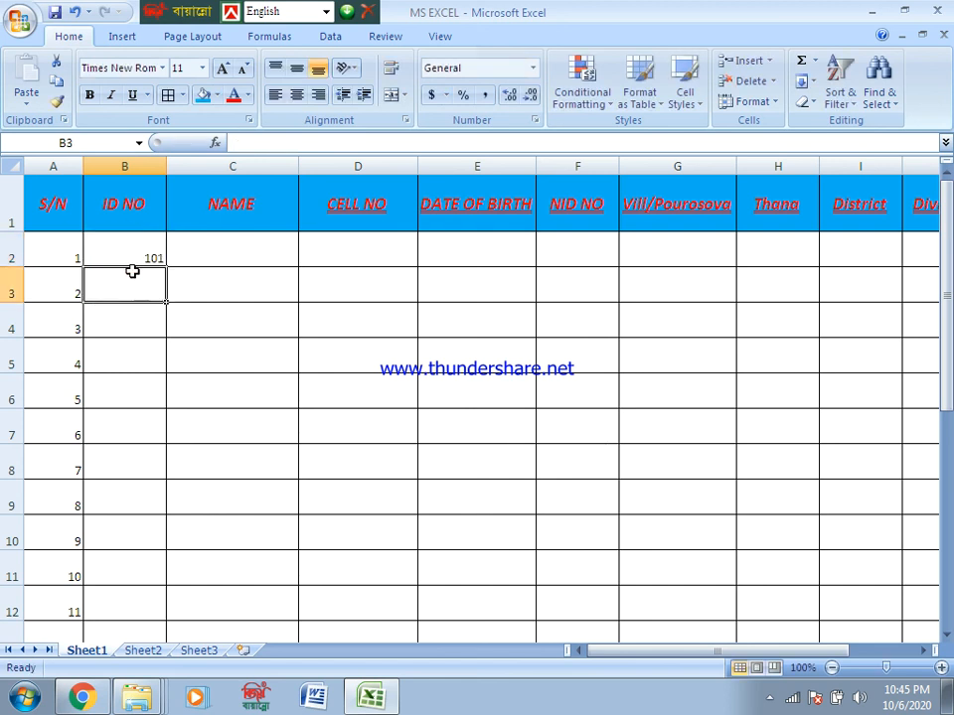
pyautogui.write('102')
pyautogui.click(134, 315)
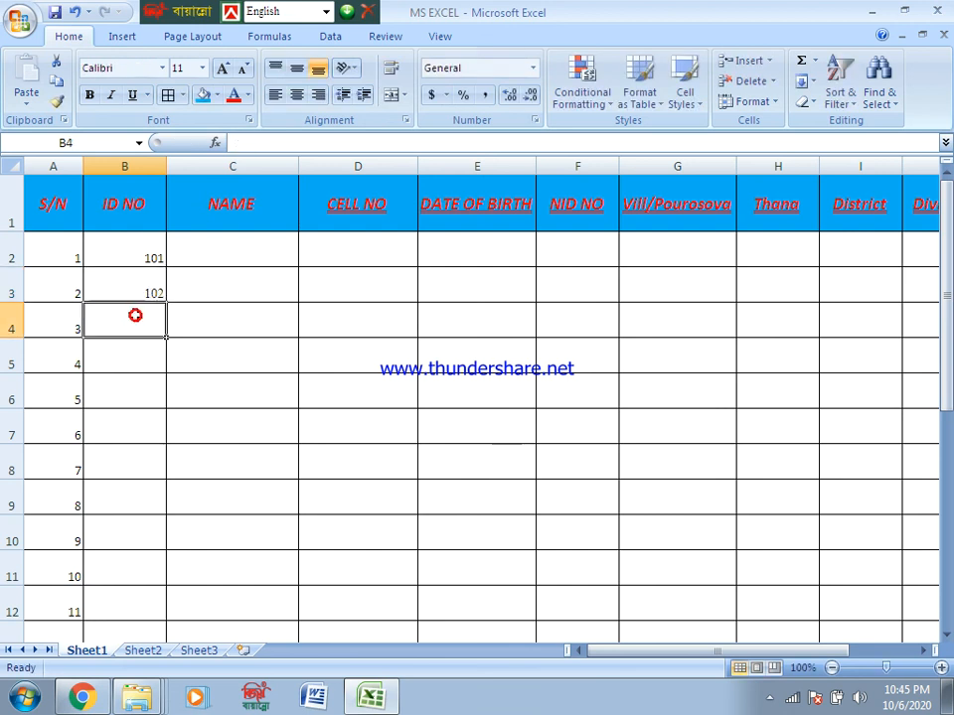
pyautogui.write('103')
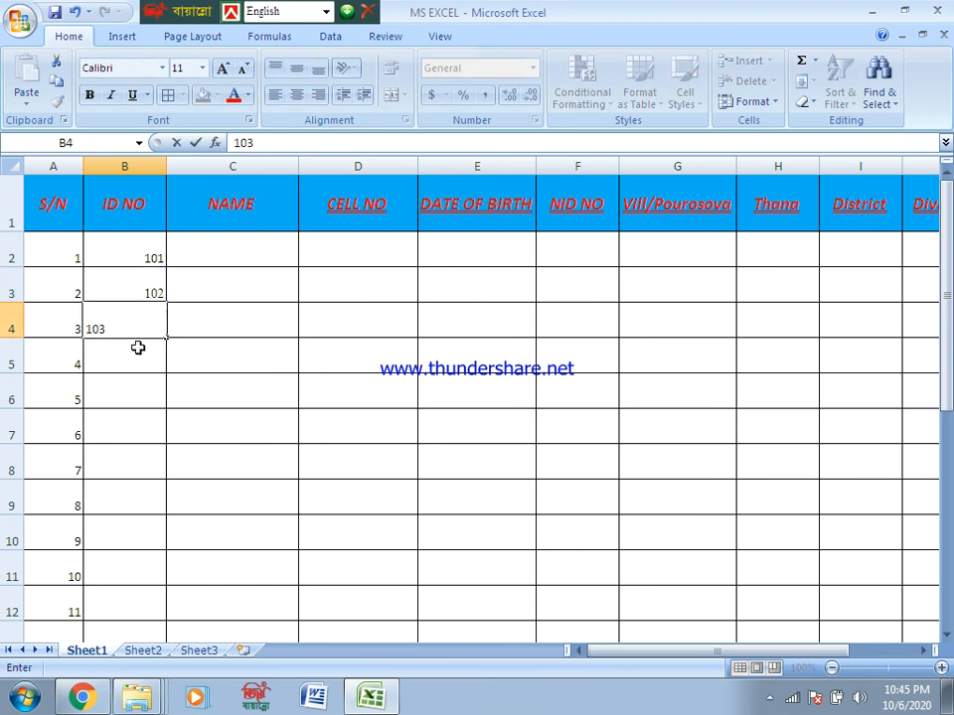
pyautogui.click(137, 351)
# - AutoFill the ID NO series from B2:B4 down to 124 in cell B25, and select cell C2 under NAME
pyautogui.moveTo(154, 248); pyautogui.dragTo(152, 449)
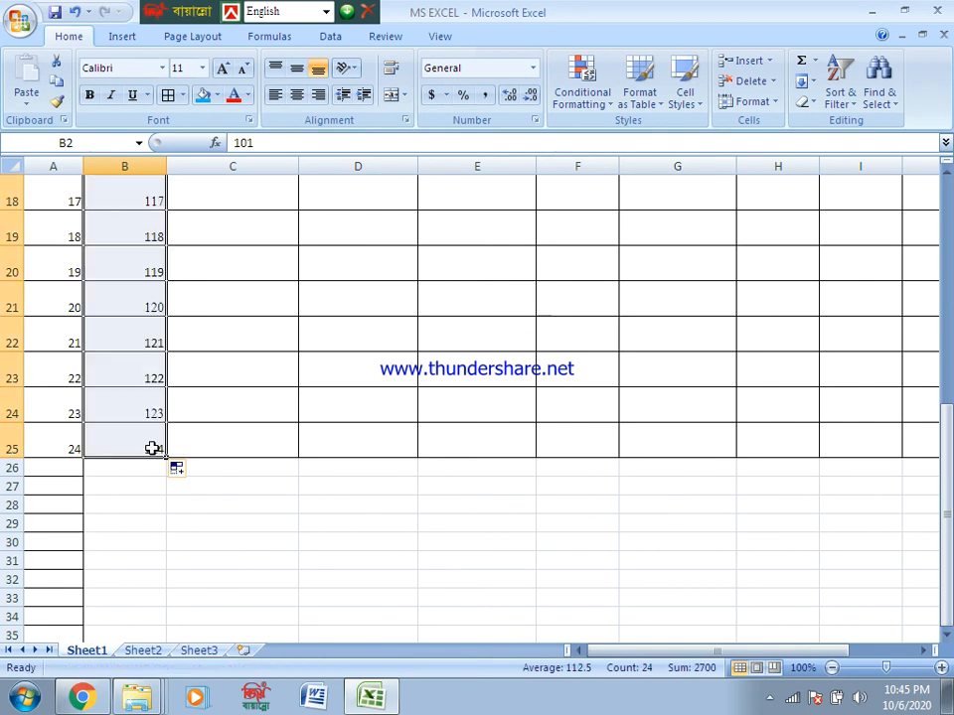
pyautogui.click(949, 197)
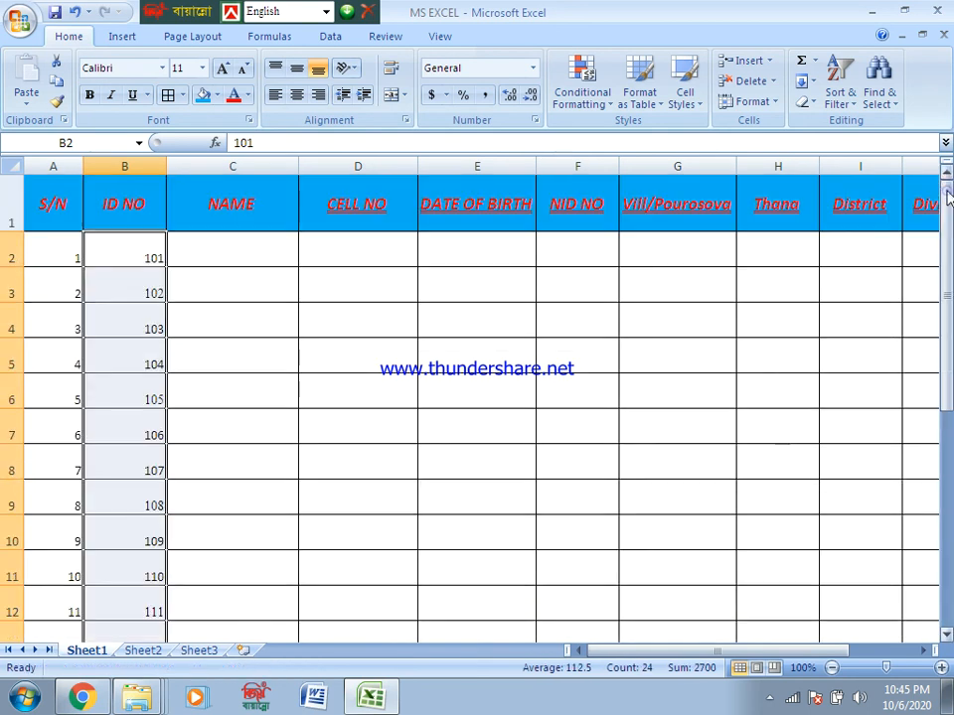
pyautogui.click(271, 256)
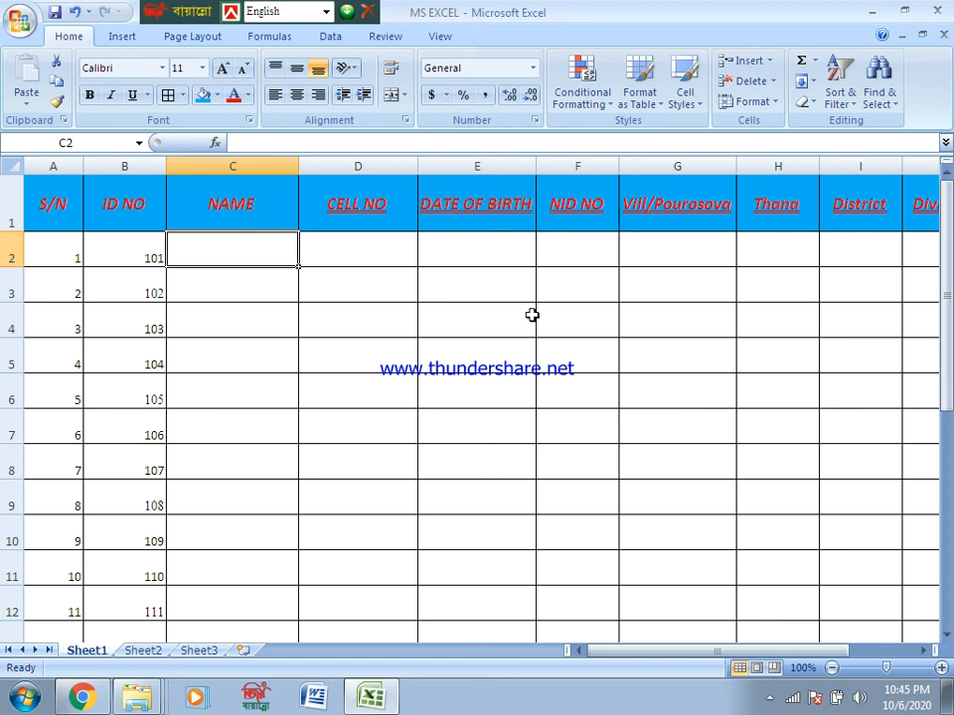
pyautogui.click(609, 251)
pyautogui.click(654, 249)
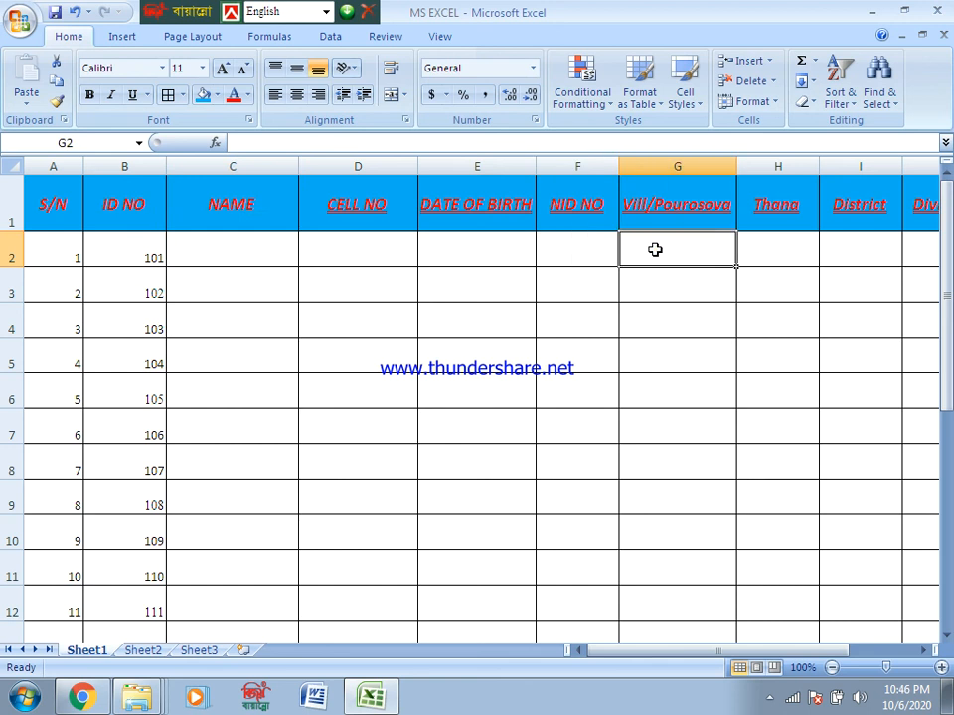
pyautogui.click(562, 255)
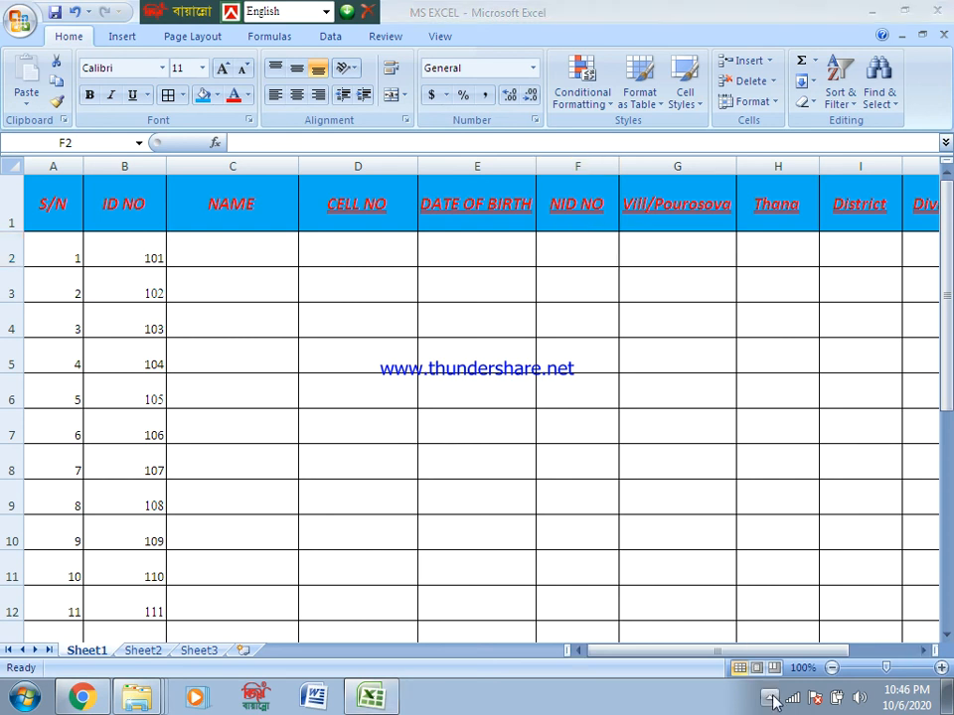
pyautogui.click(771, 697)
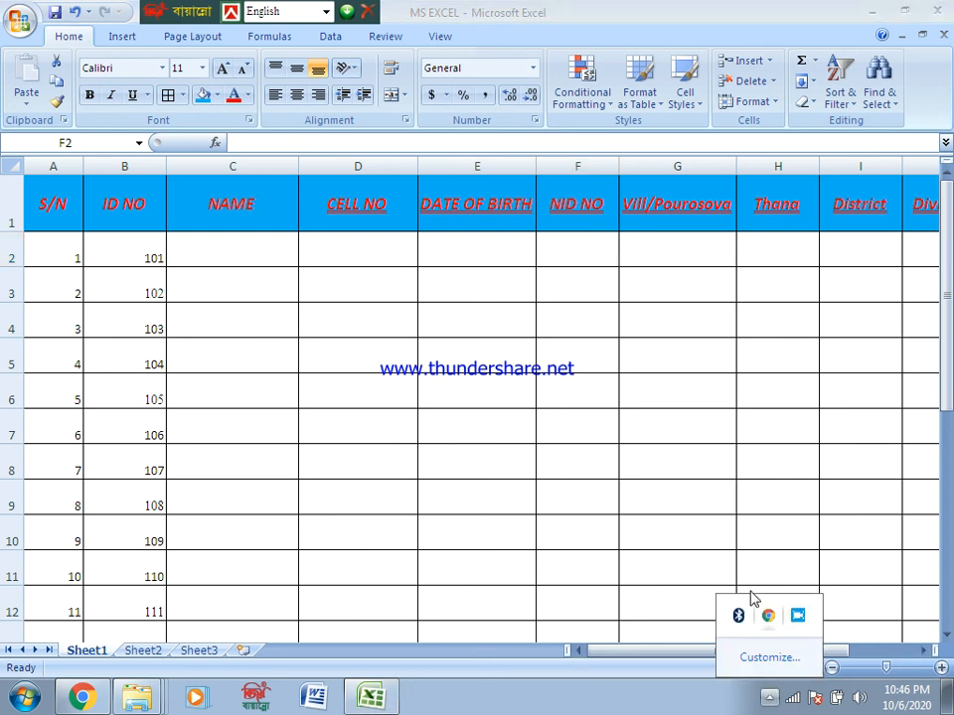
pyautogui.rightClick(800, 620)
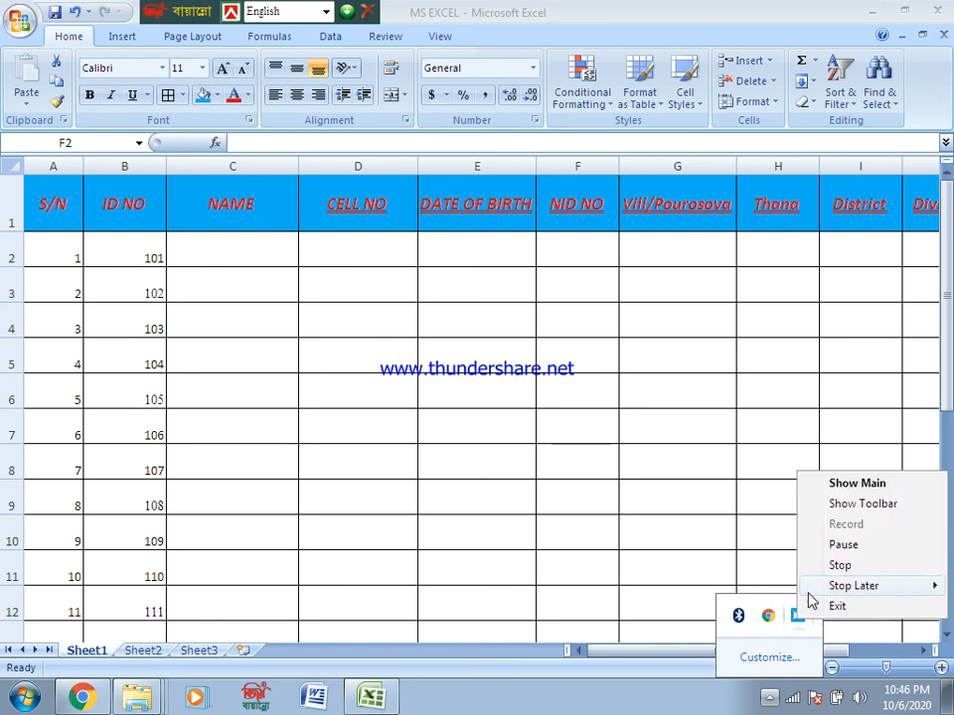
pyautogui.moveTo(816, 597)
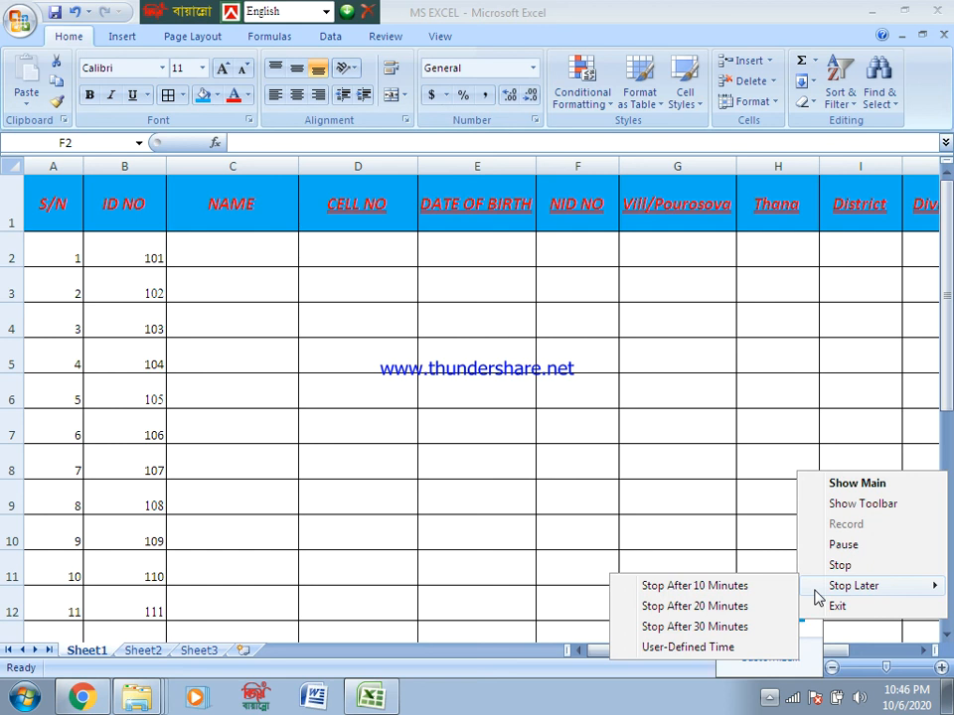